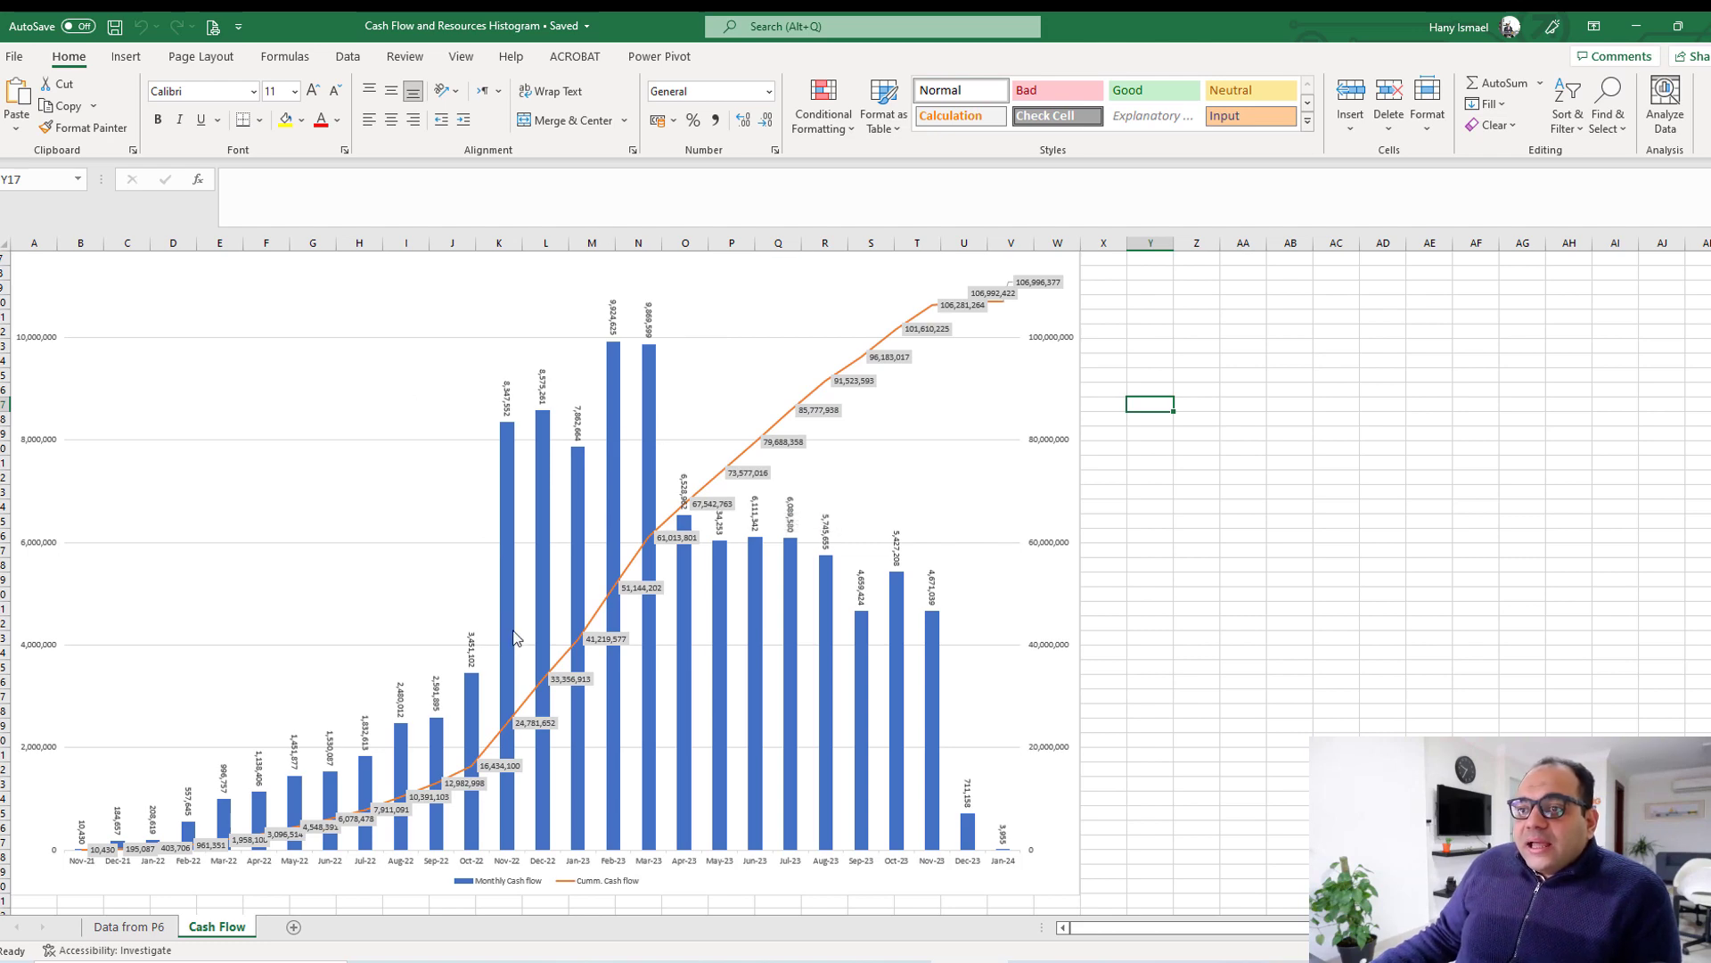
# Open the Data from P6 sheet and examine the month headers and the monthly and cumulative cash flow rows.
pyautogui.click(132, 927)
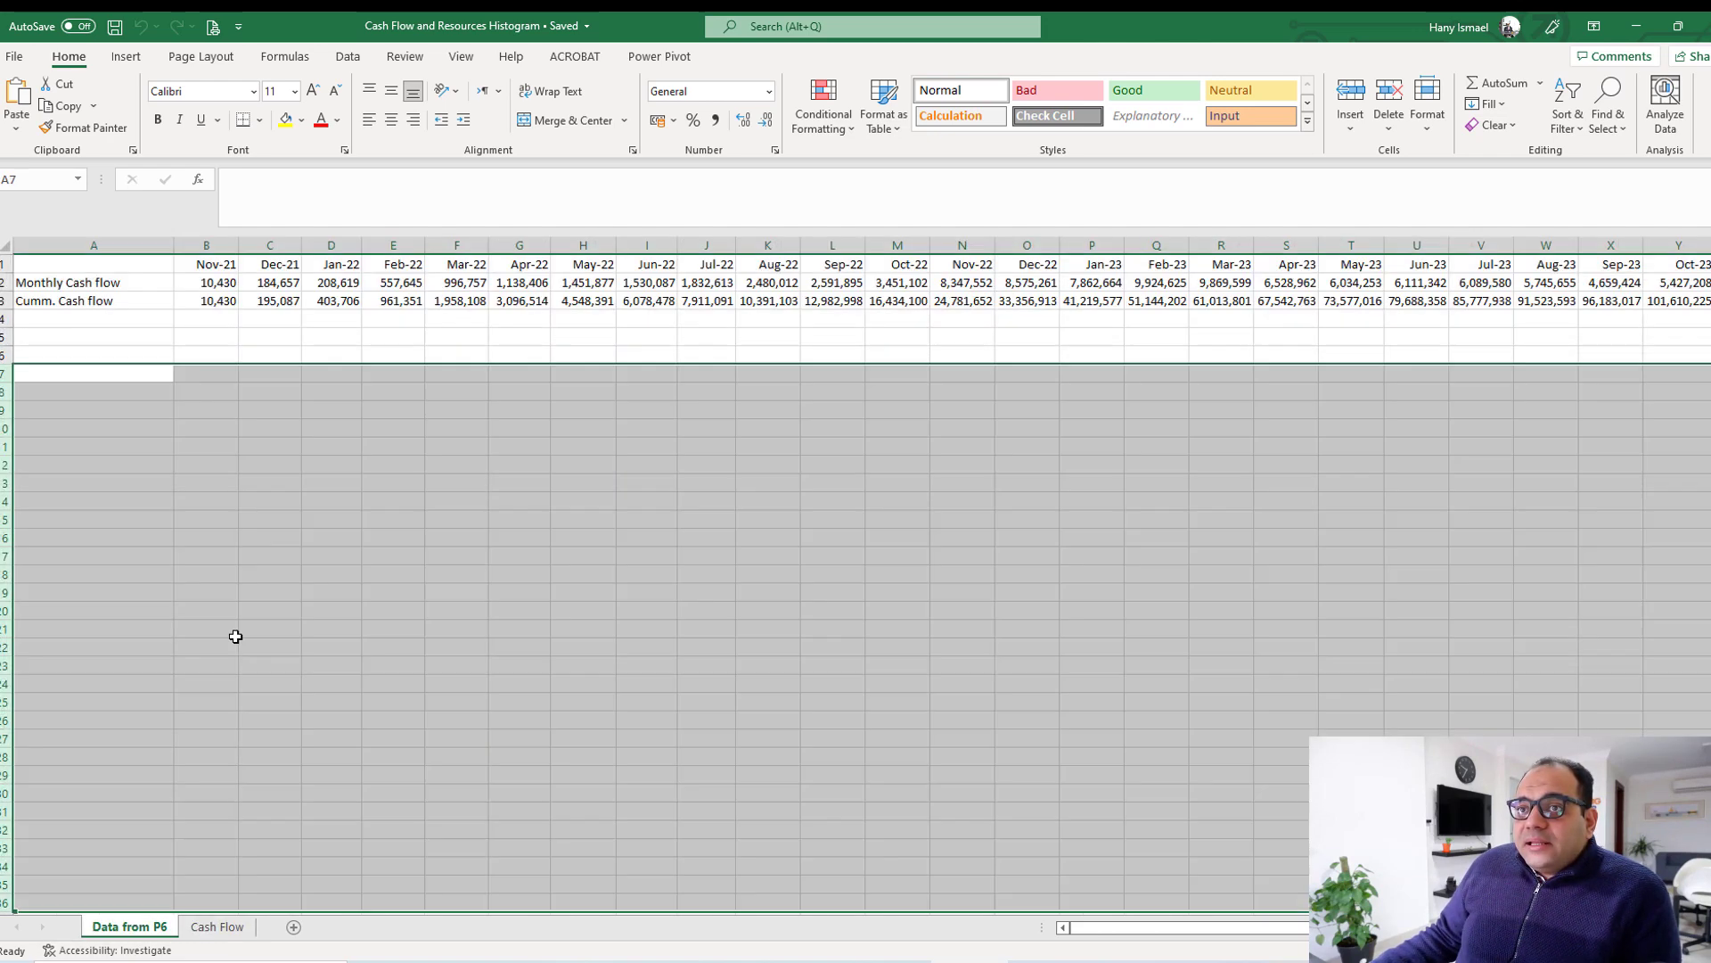
pyautogui.click(331, 488)
pyautogui.click(56, 280)
pyautogui.click(221, 290)
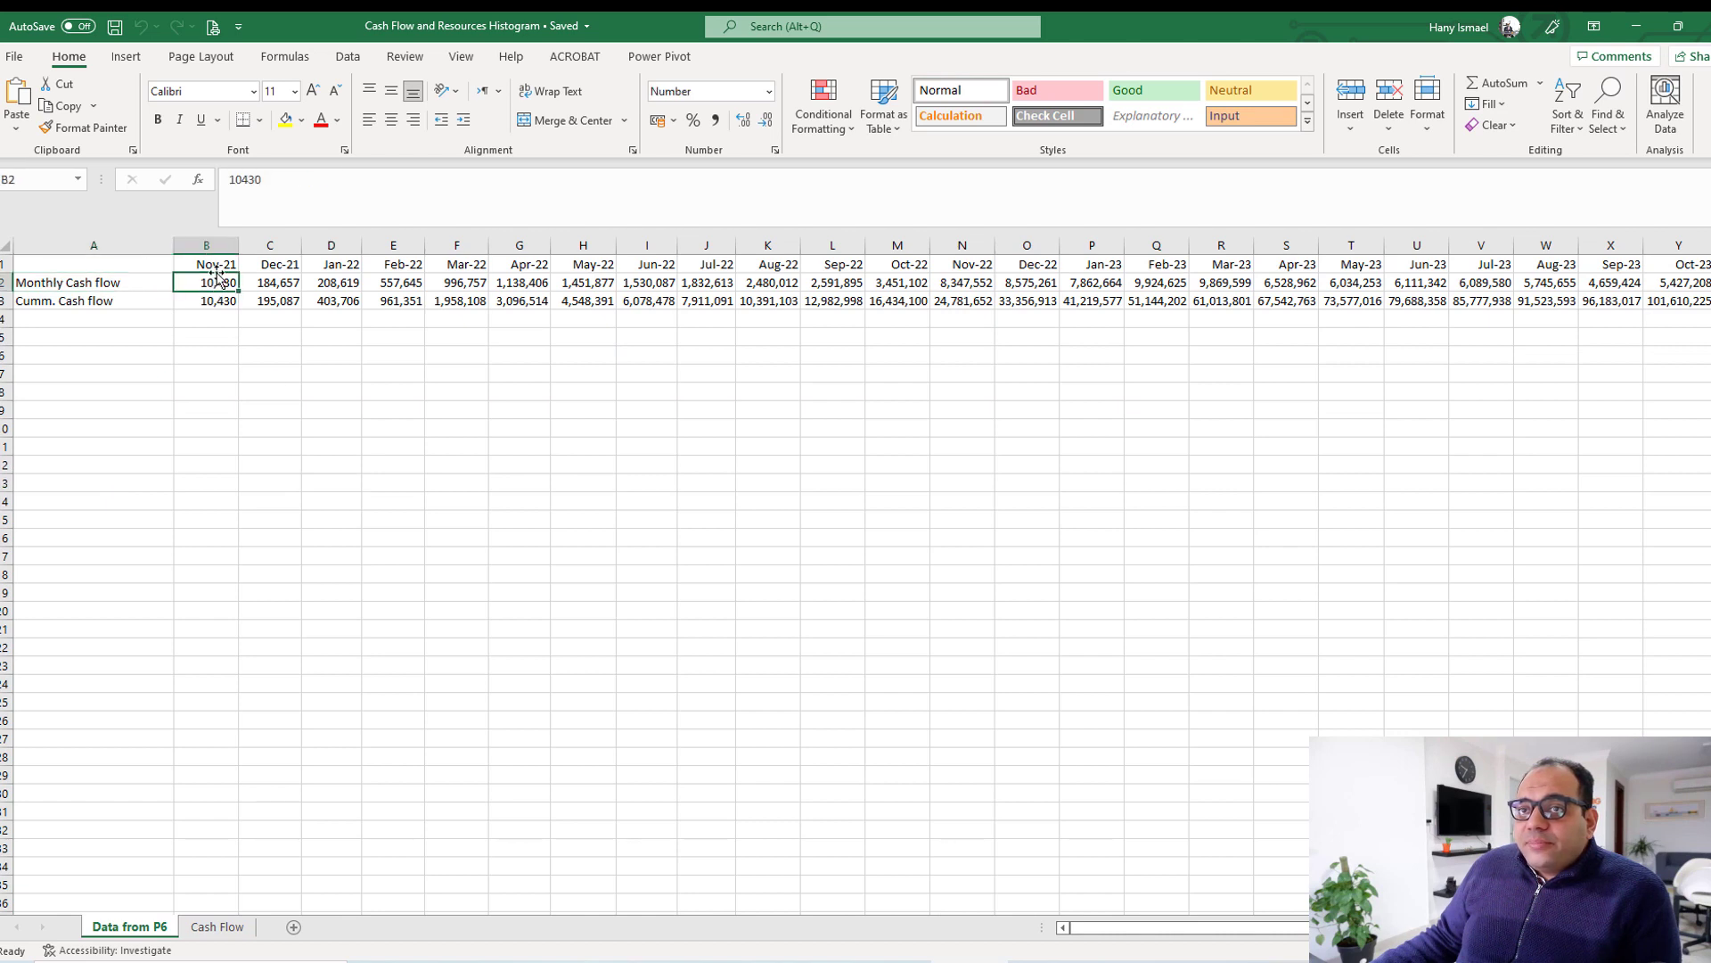
pyautogui.click(219, 265)
pyautogui.click(207, 304)
pyautogui.click(412, 321)
pyautogui.click(614, 406)
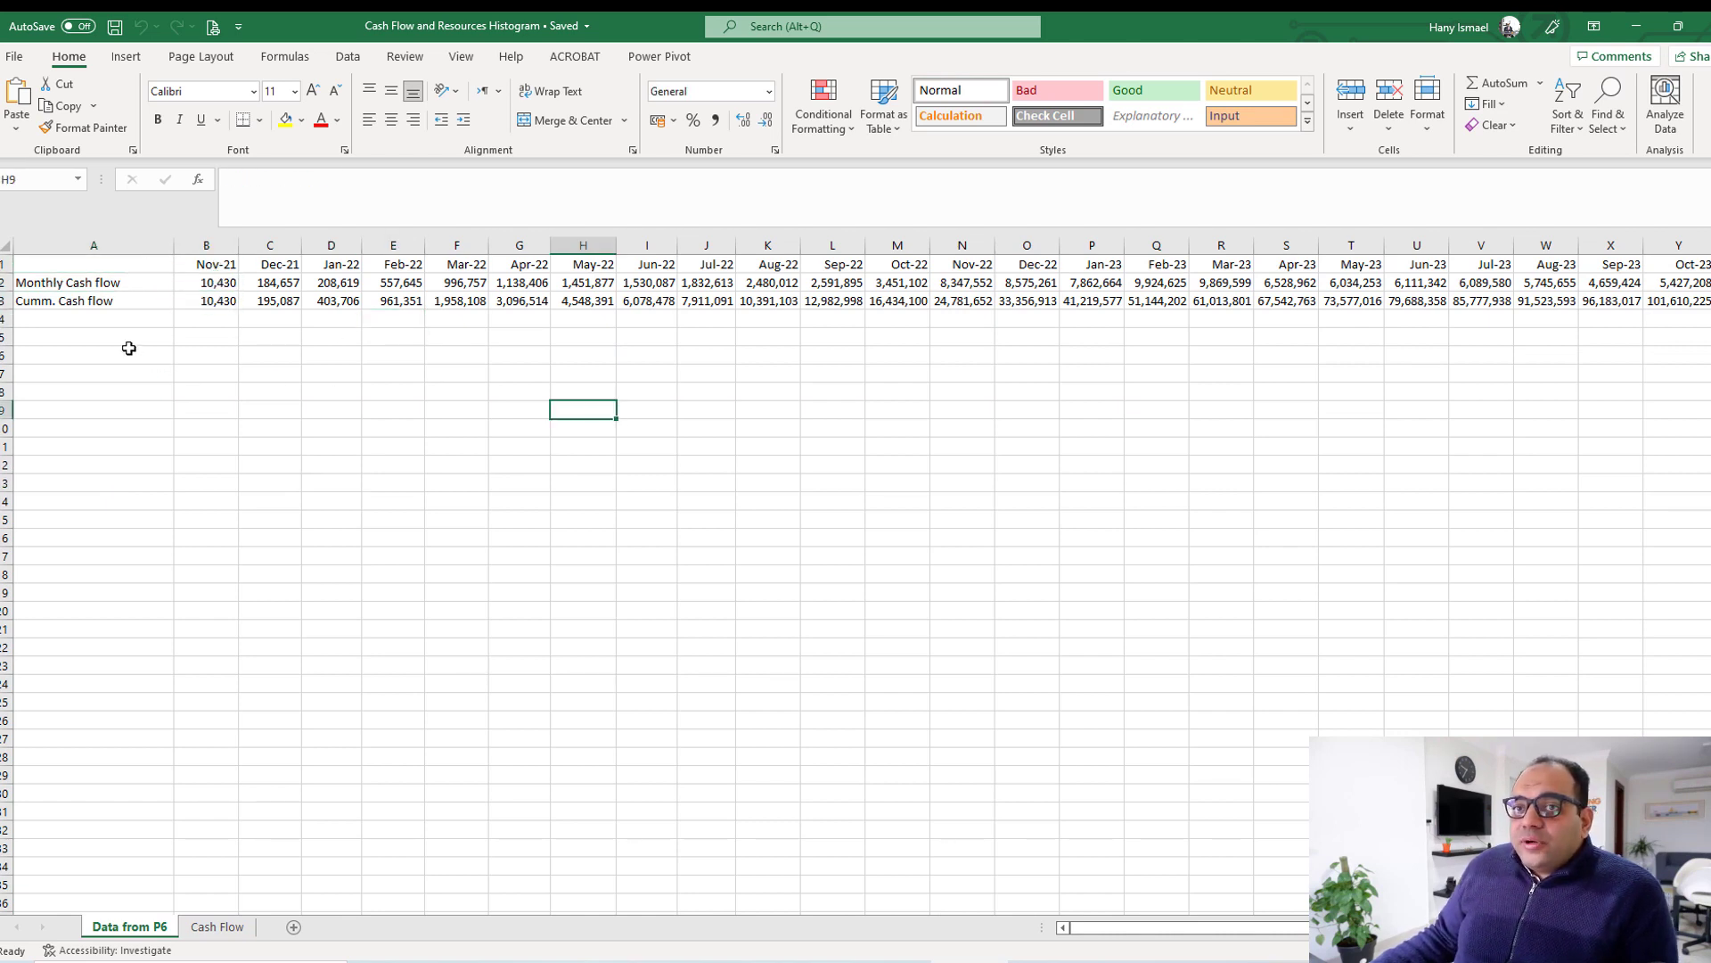
# Copy the month headers Nov-21 to Oct-23 from row 1 and paste them into row 6 starting at B6.
pyautogui.moveTo(205, 263); pyautogui.dragTo(1685, 264)
pyautogui.rightClick(1689, 264)
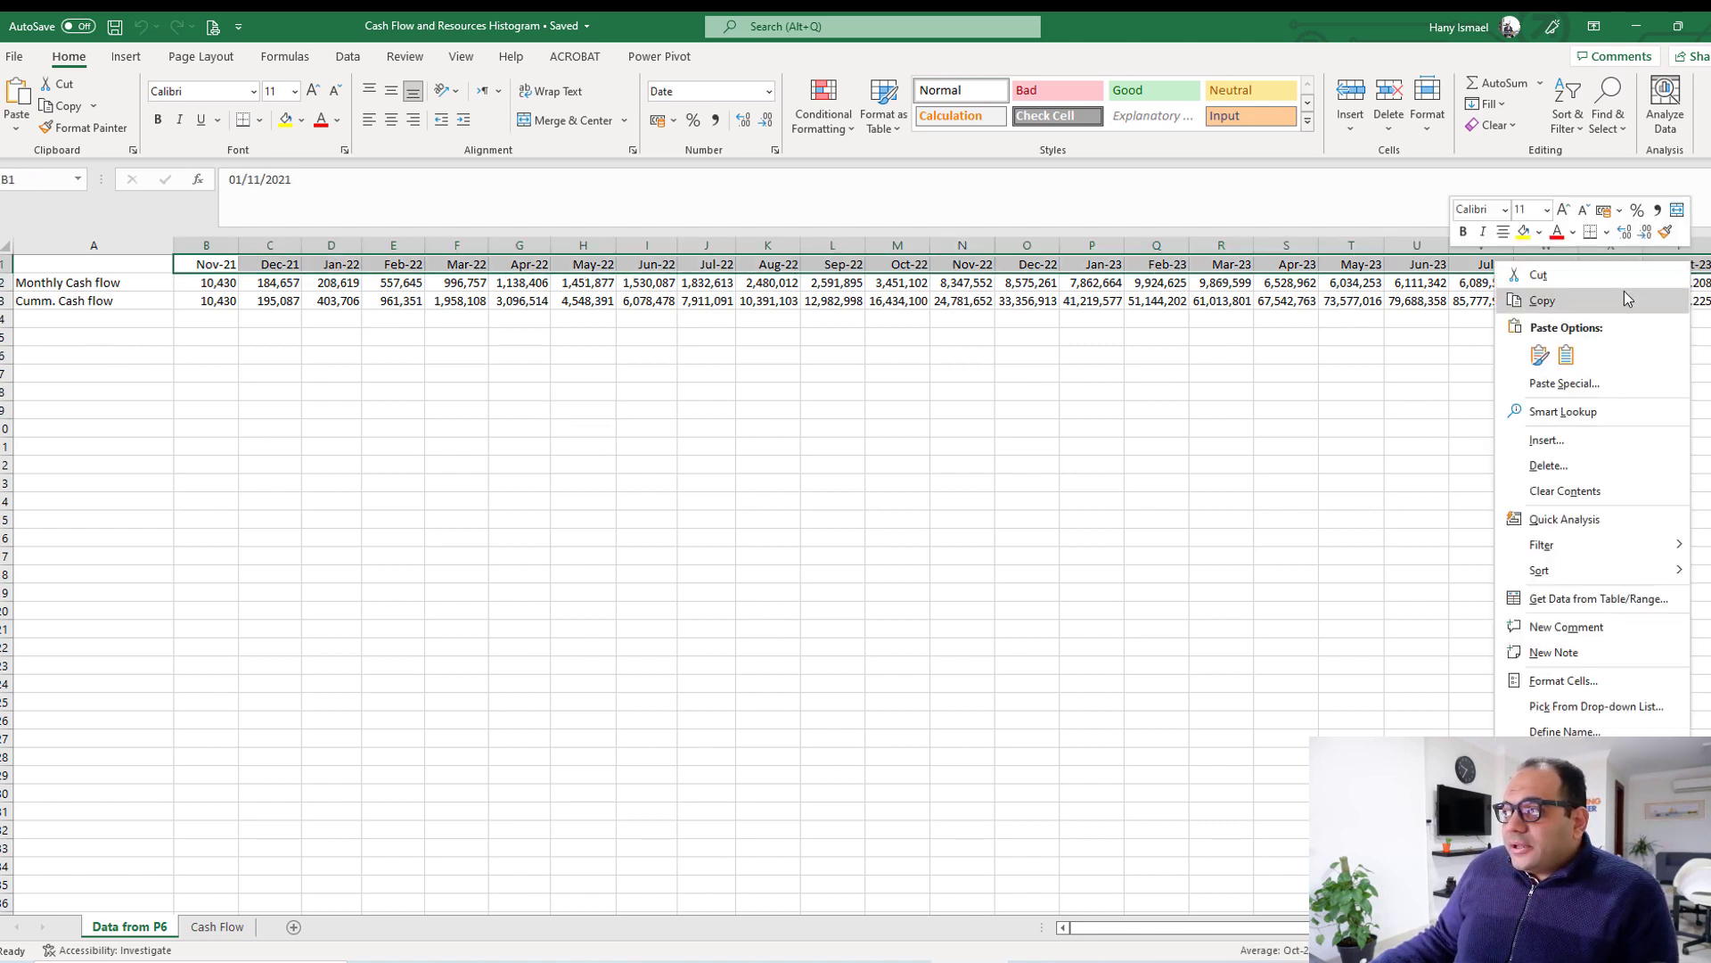
pyautogui.click(1624, 295)
pyautogui.click(200, 354)
pyautogui.rightClick(200, 354)
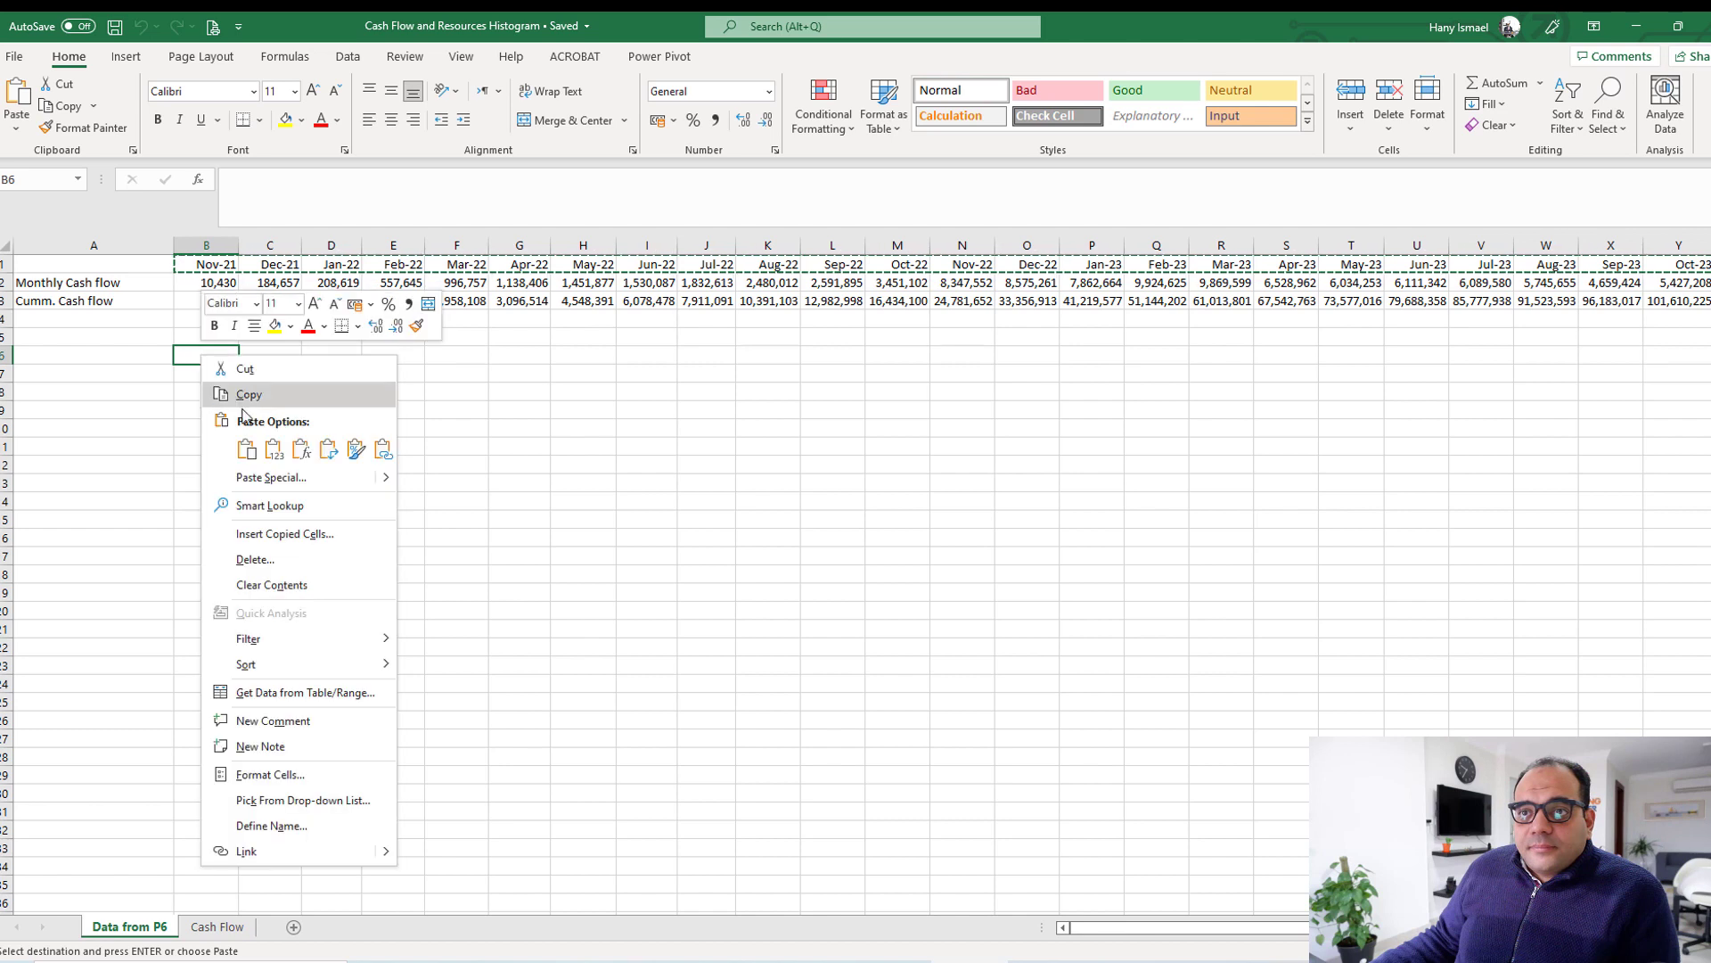
pyautogui.click(244, 447)
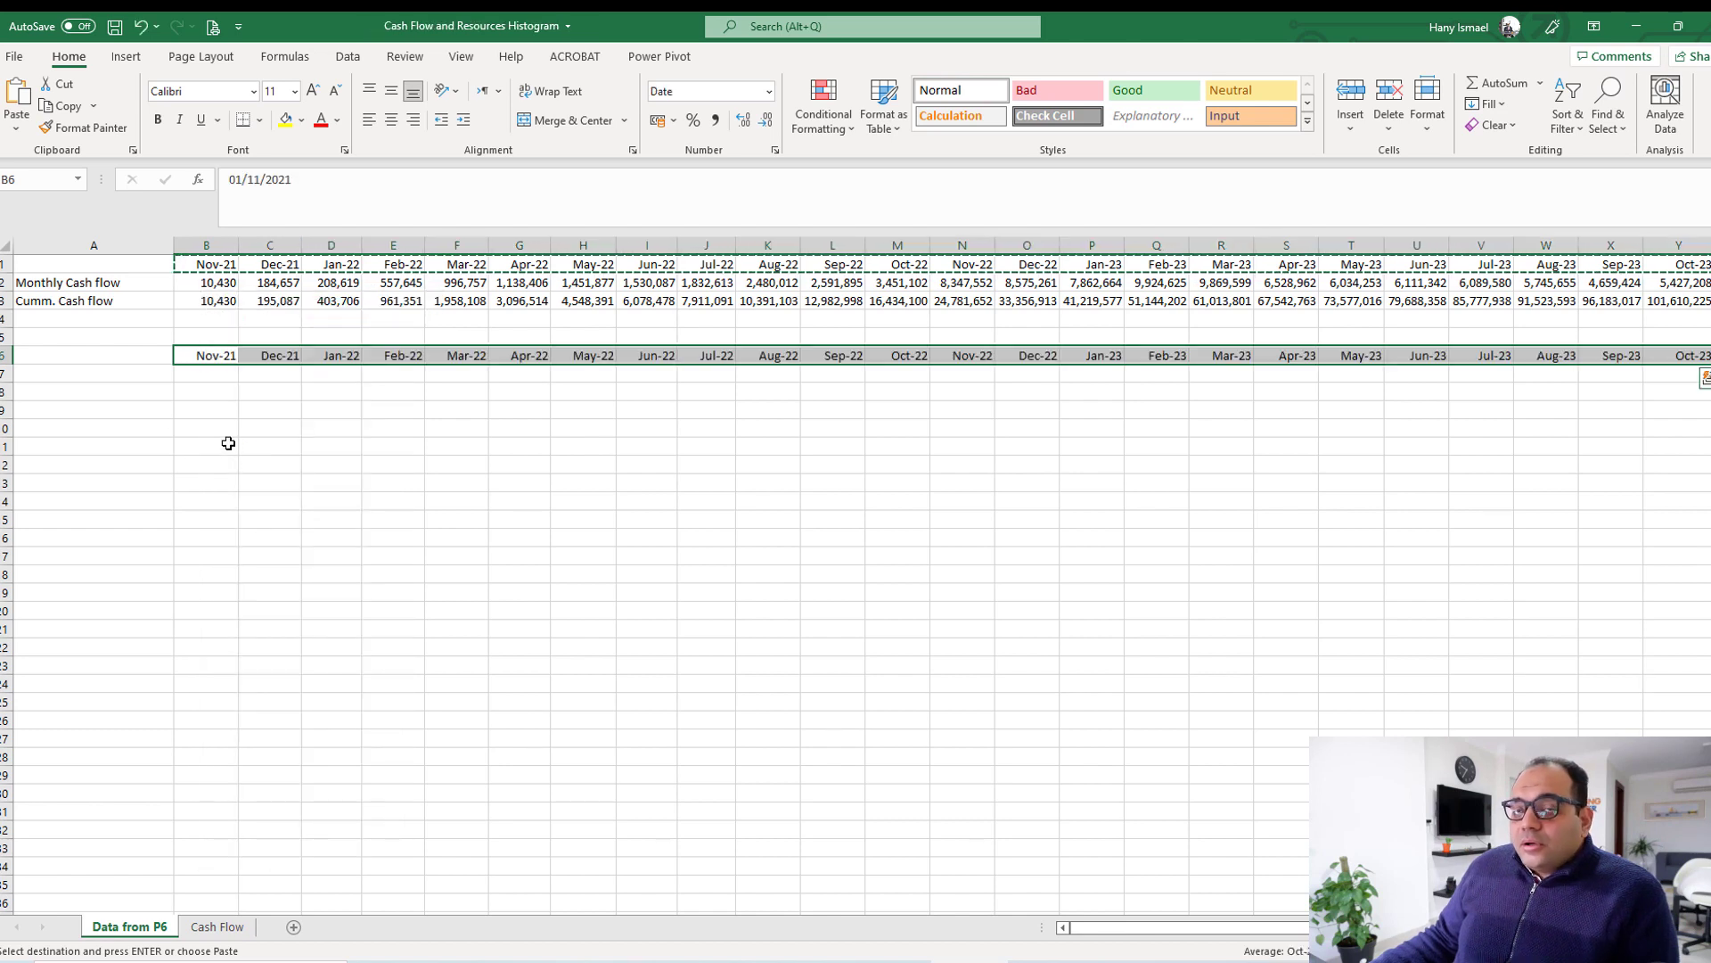
# Label cell A7 as Monthly Cash Out.
pyautogui.click(89, 391)
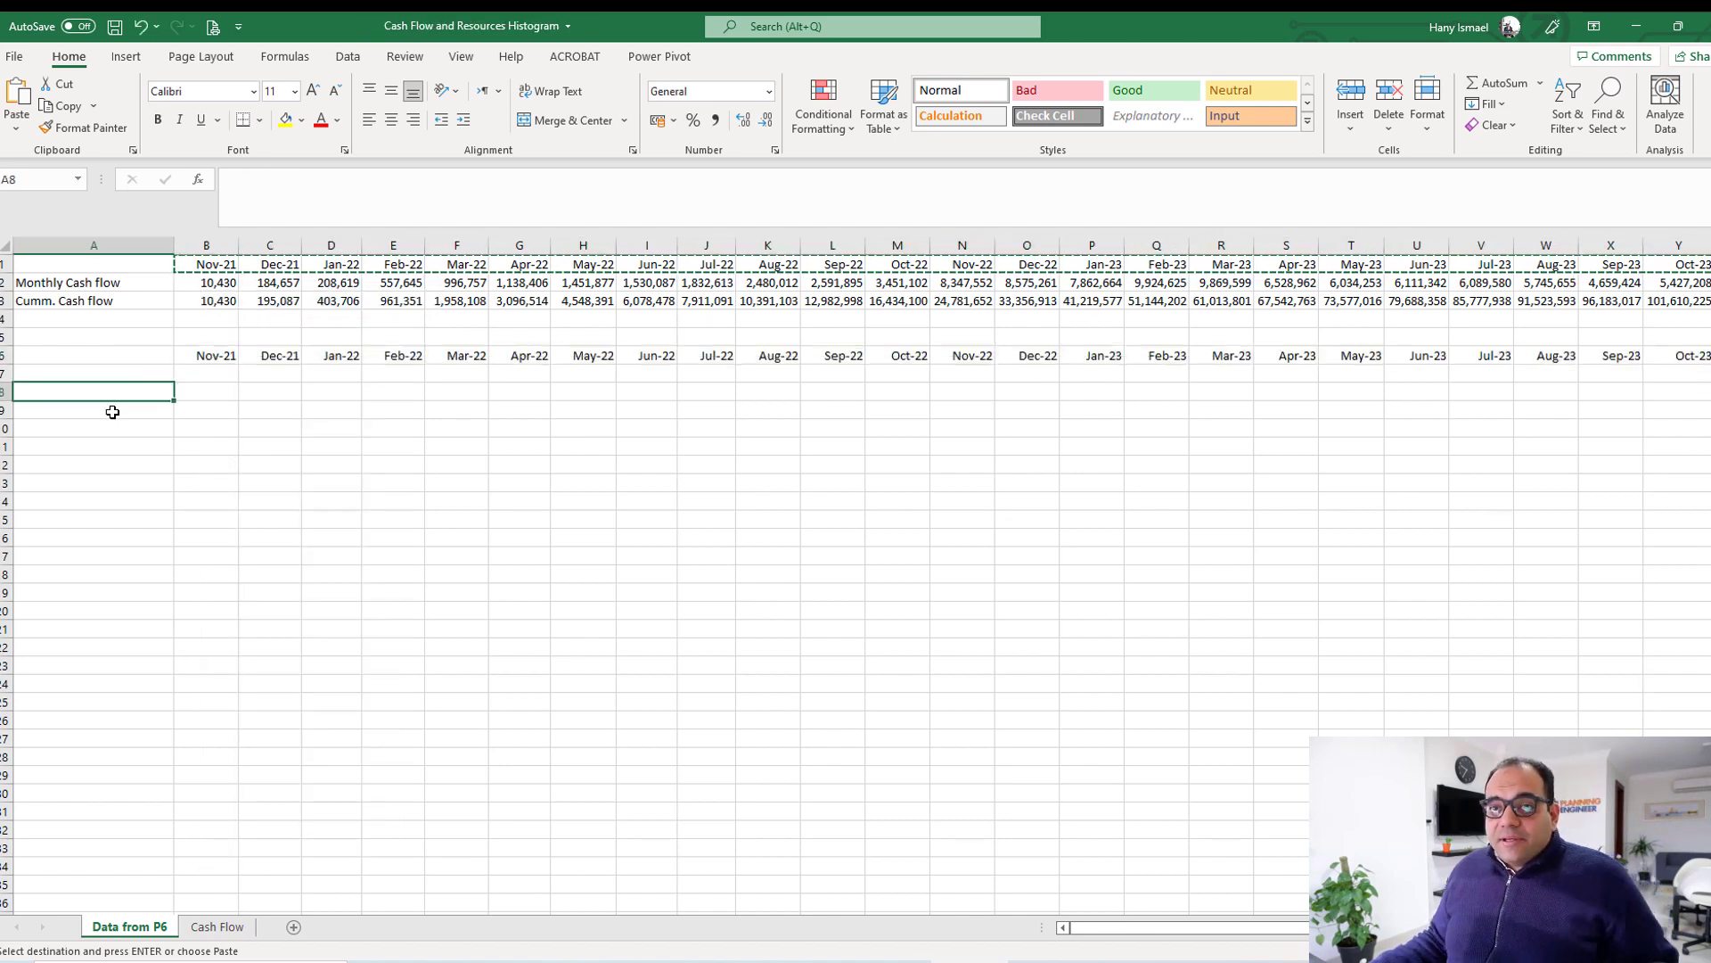
pyautogui.click(117, 375)
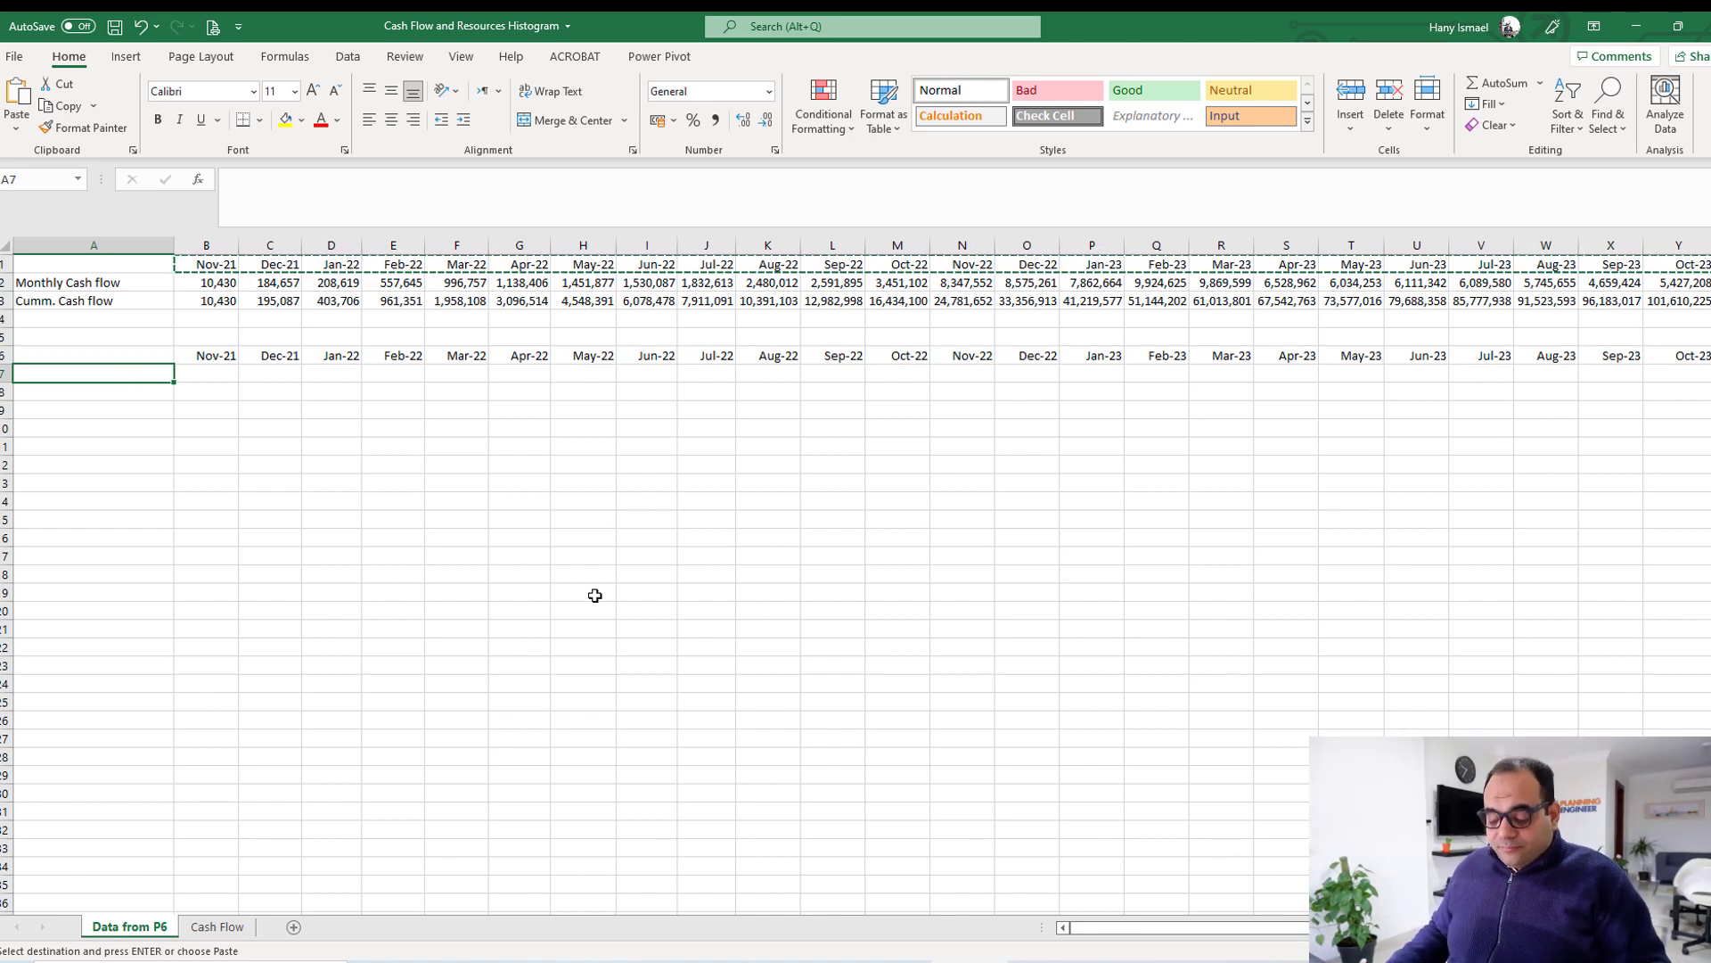
pyautogui.write('Month')
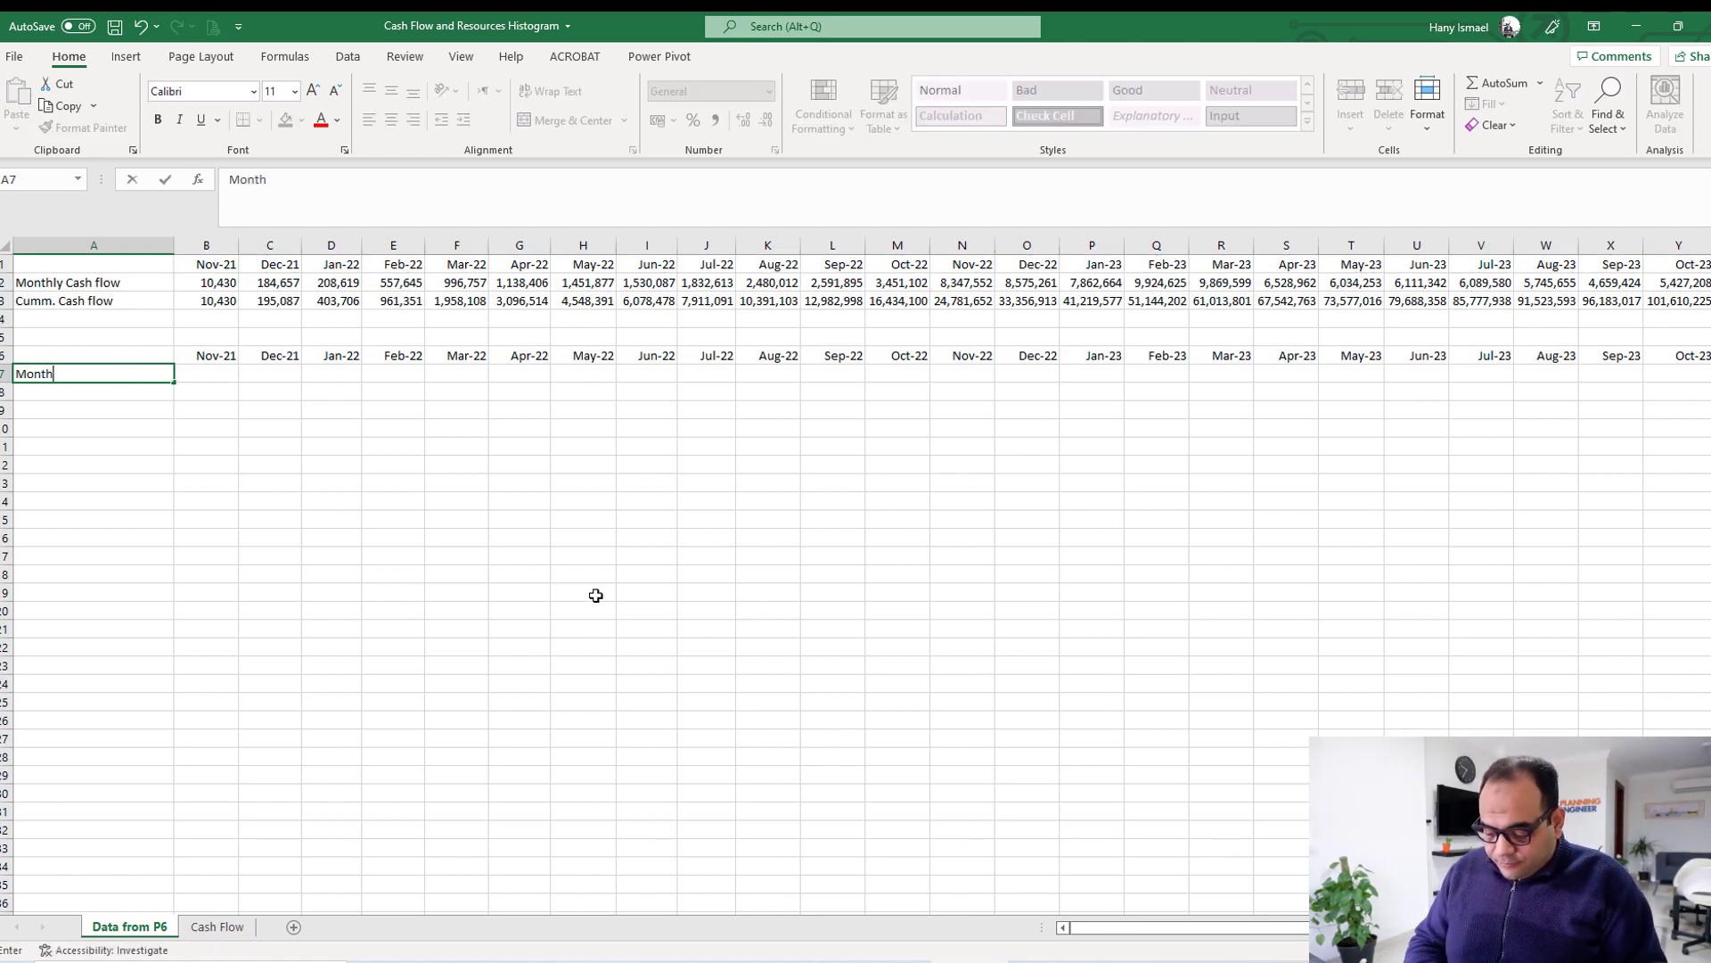
pyautogui.write('ly Cash Out')
pyautogui.press('Return')
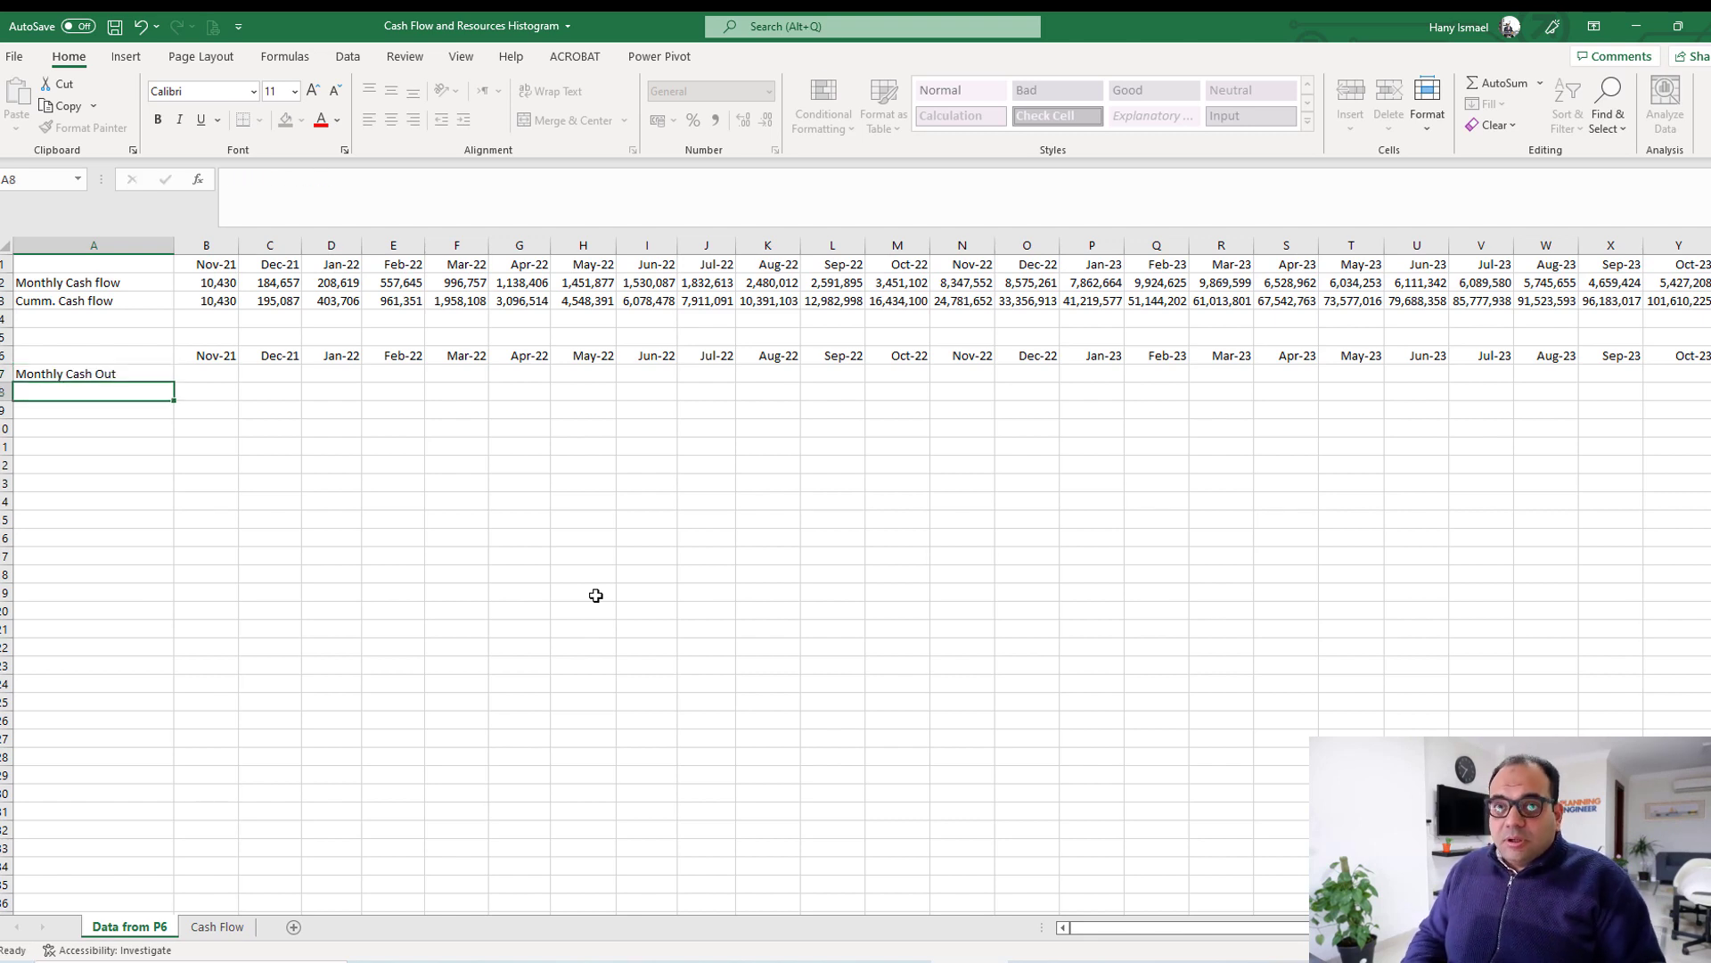
# Calculate the Nov-21 Monthly Cash Out in B7 as 80% of the monthly cash flow with =B2*.8.
pyautogui.press('Up')
pyautogui.press('Right')
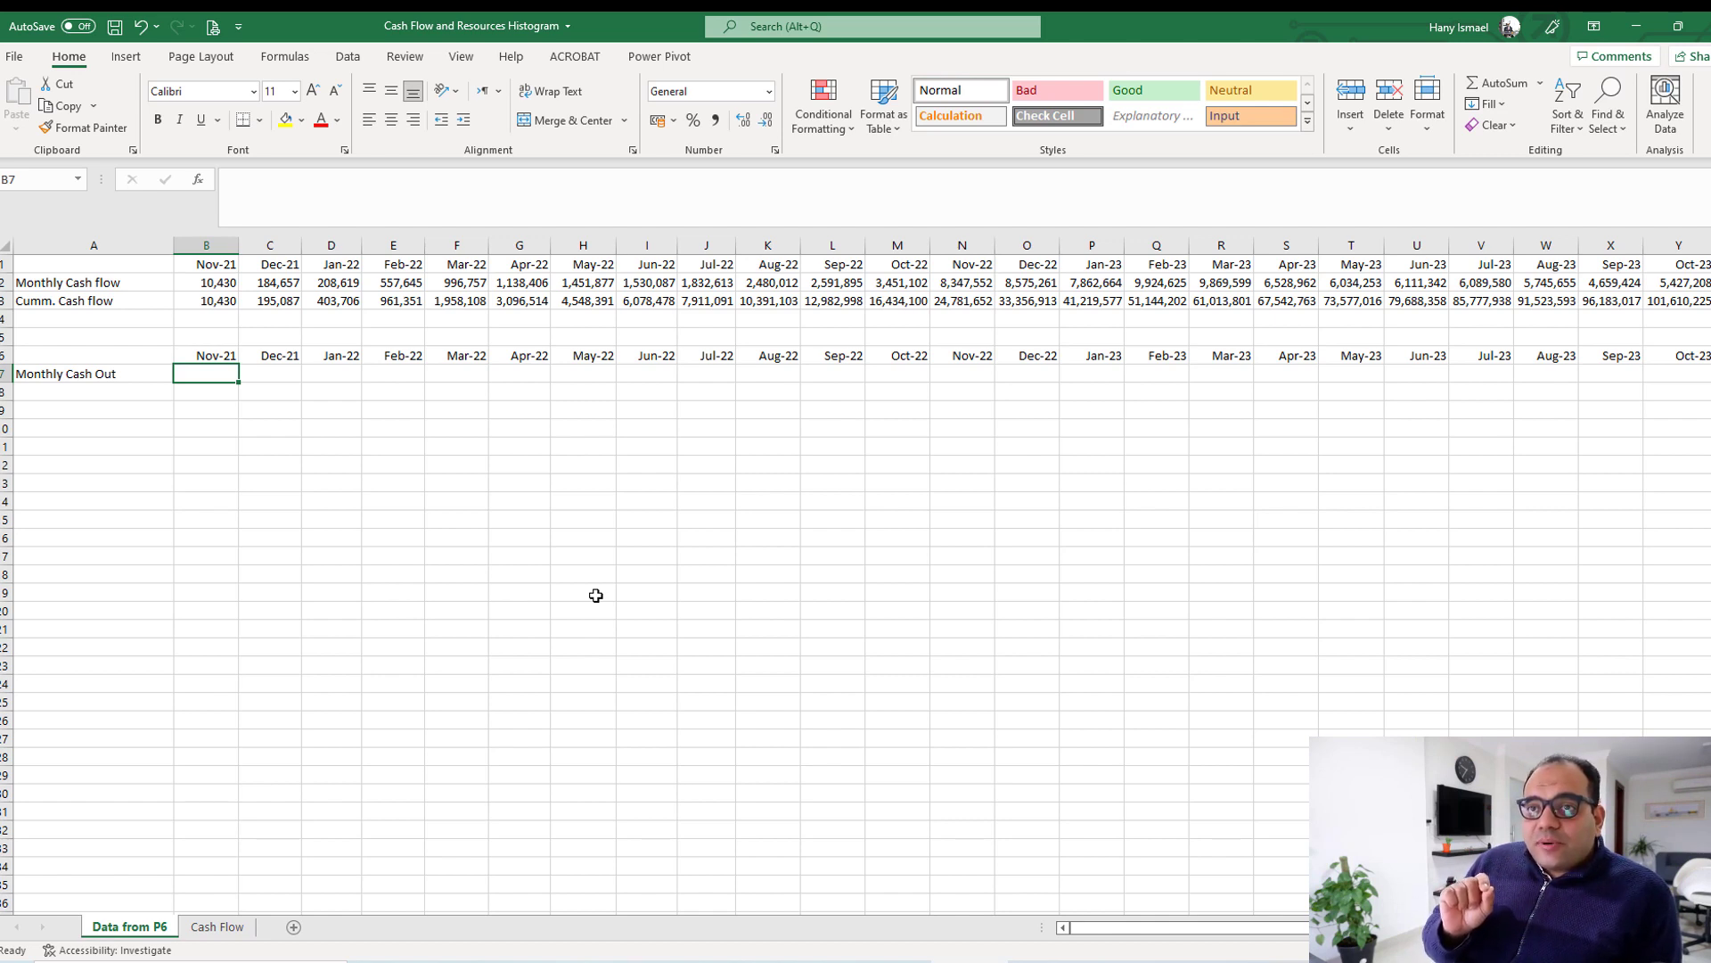
pyautogui.write('=')
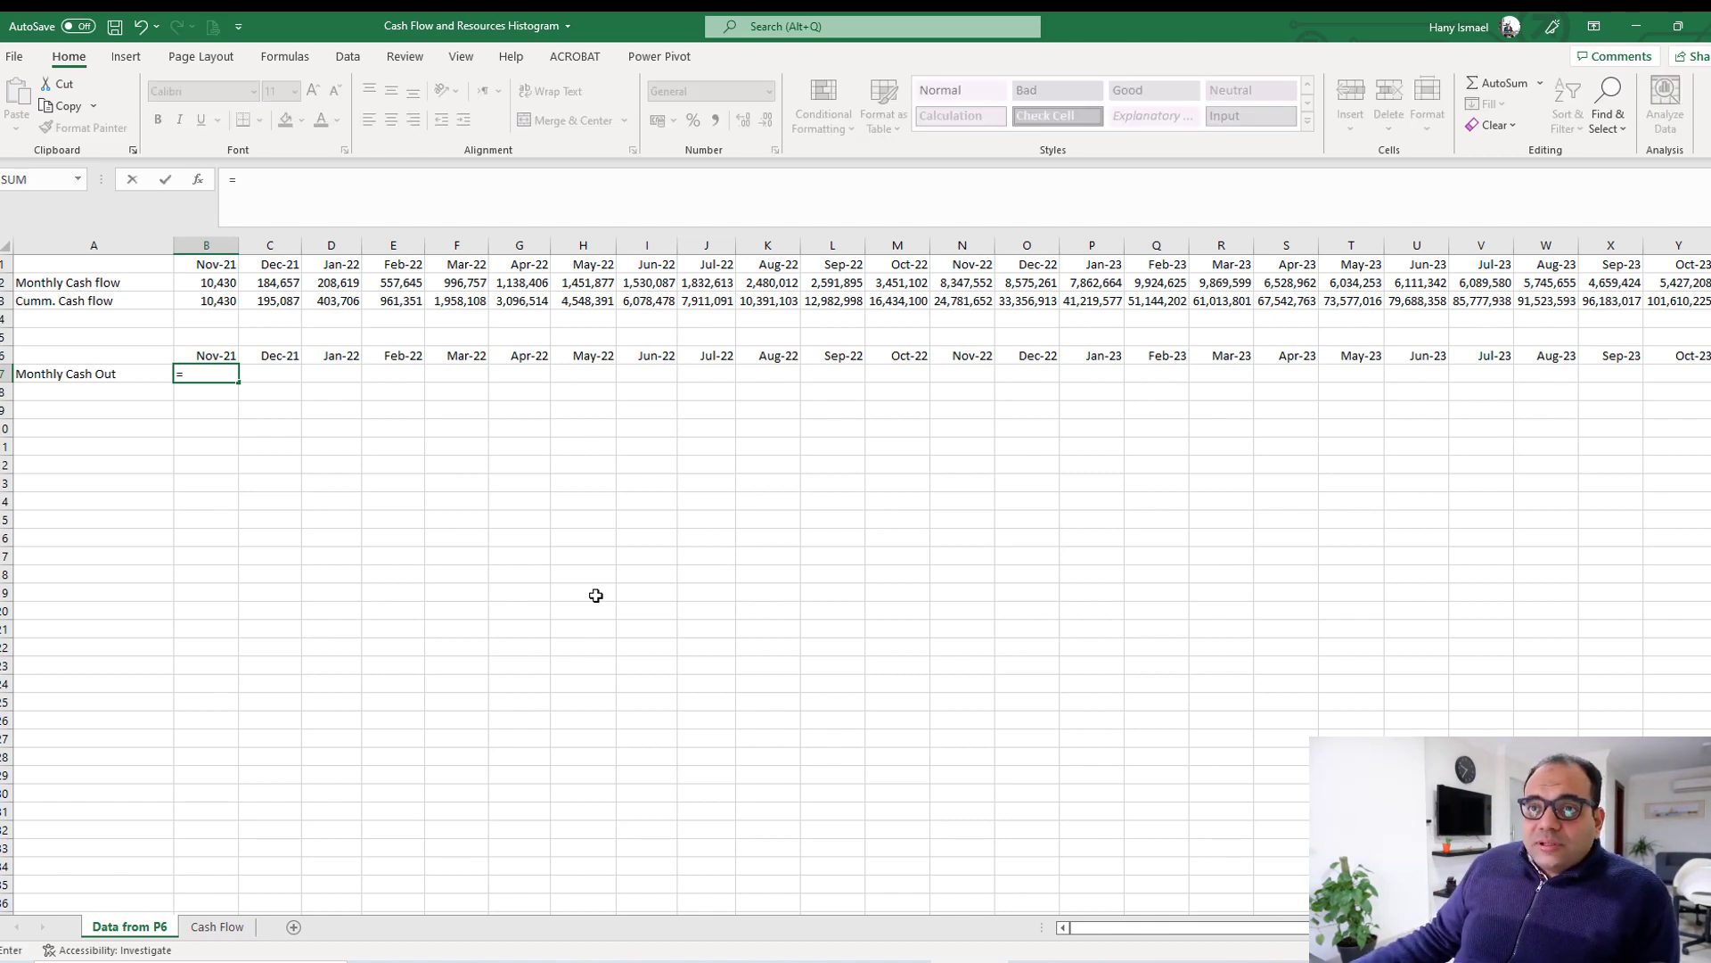
pyautogui.click(217, 282)
pyautogui.write('*')
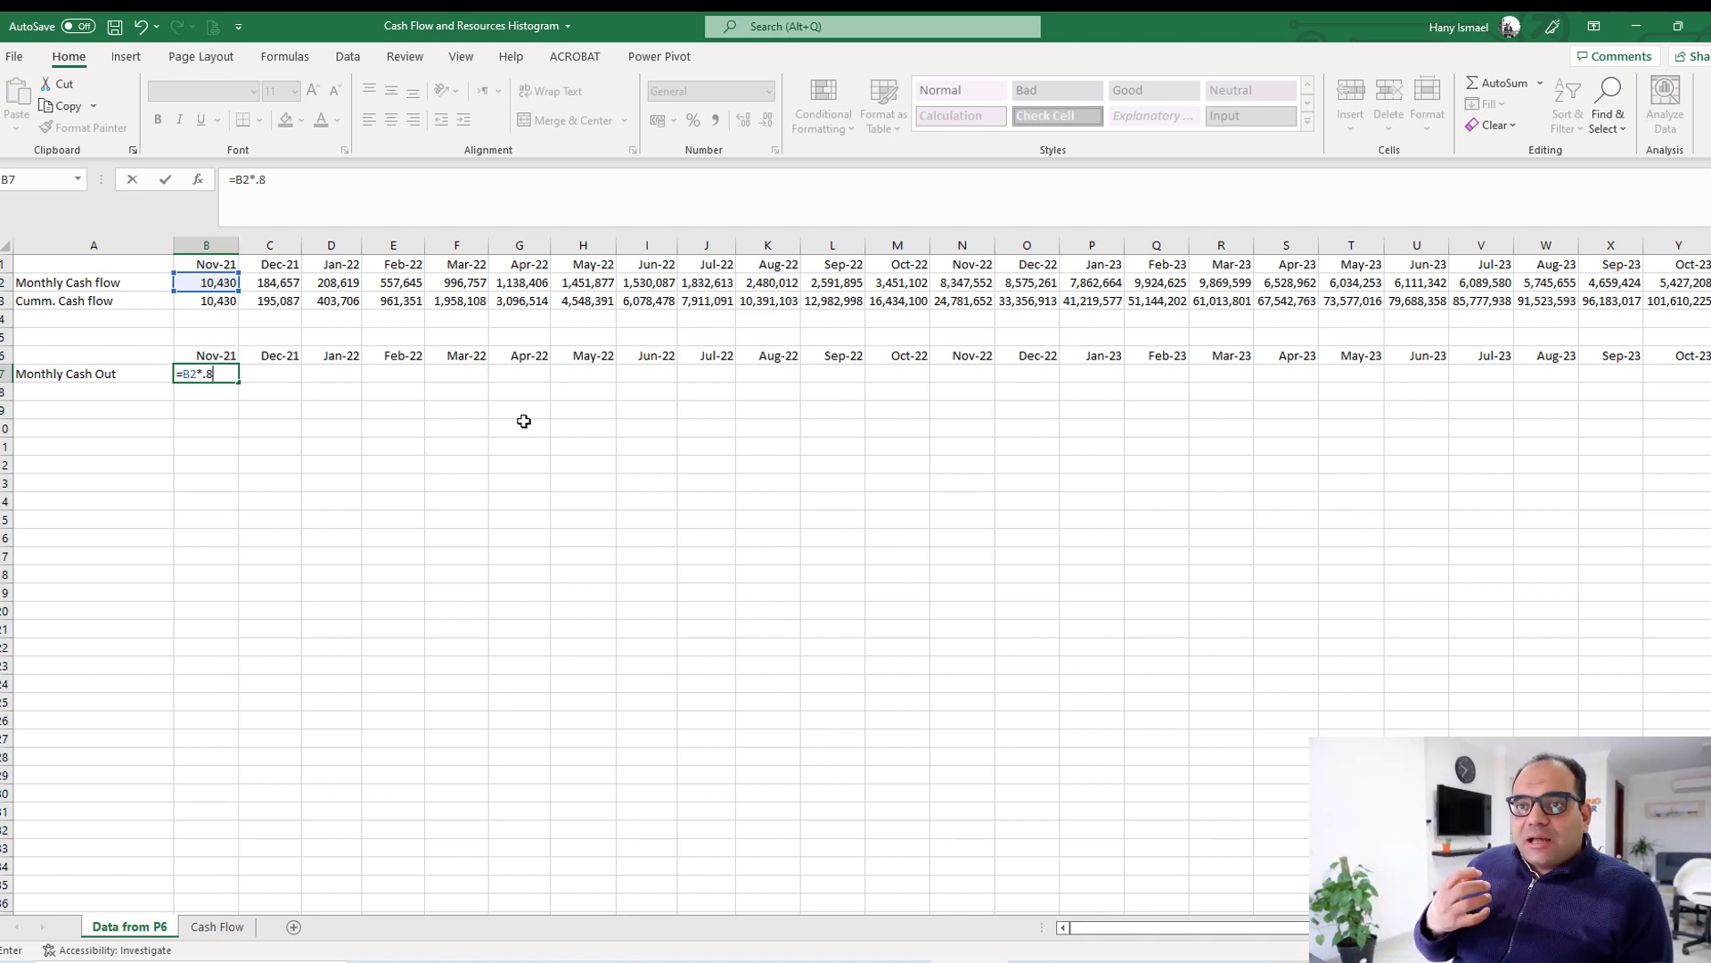
pyautogui.press('Return')
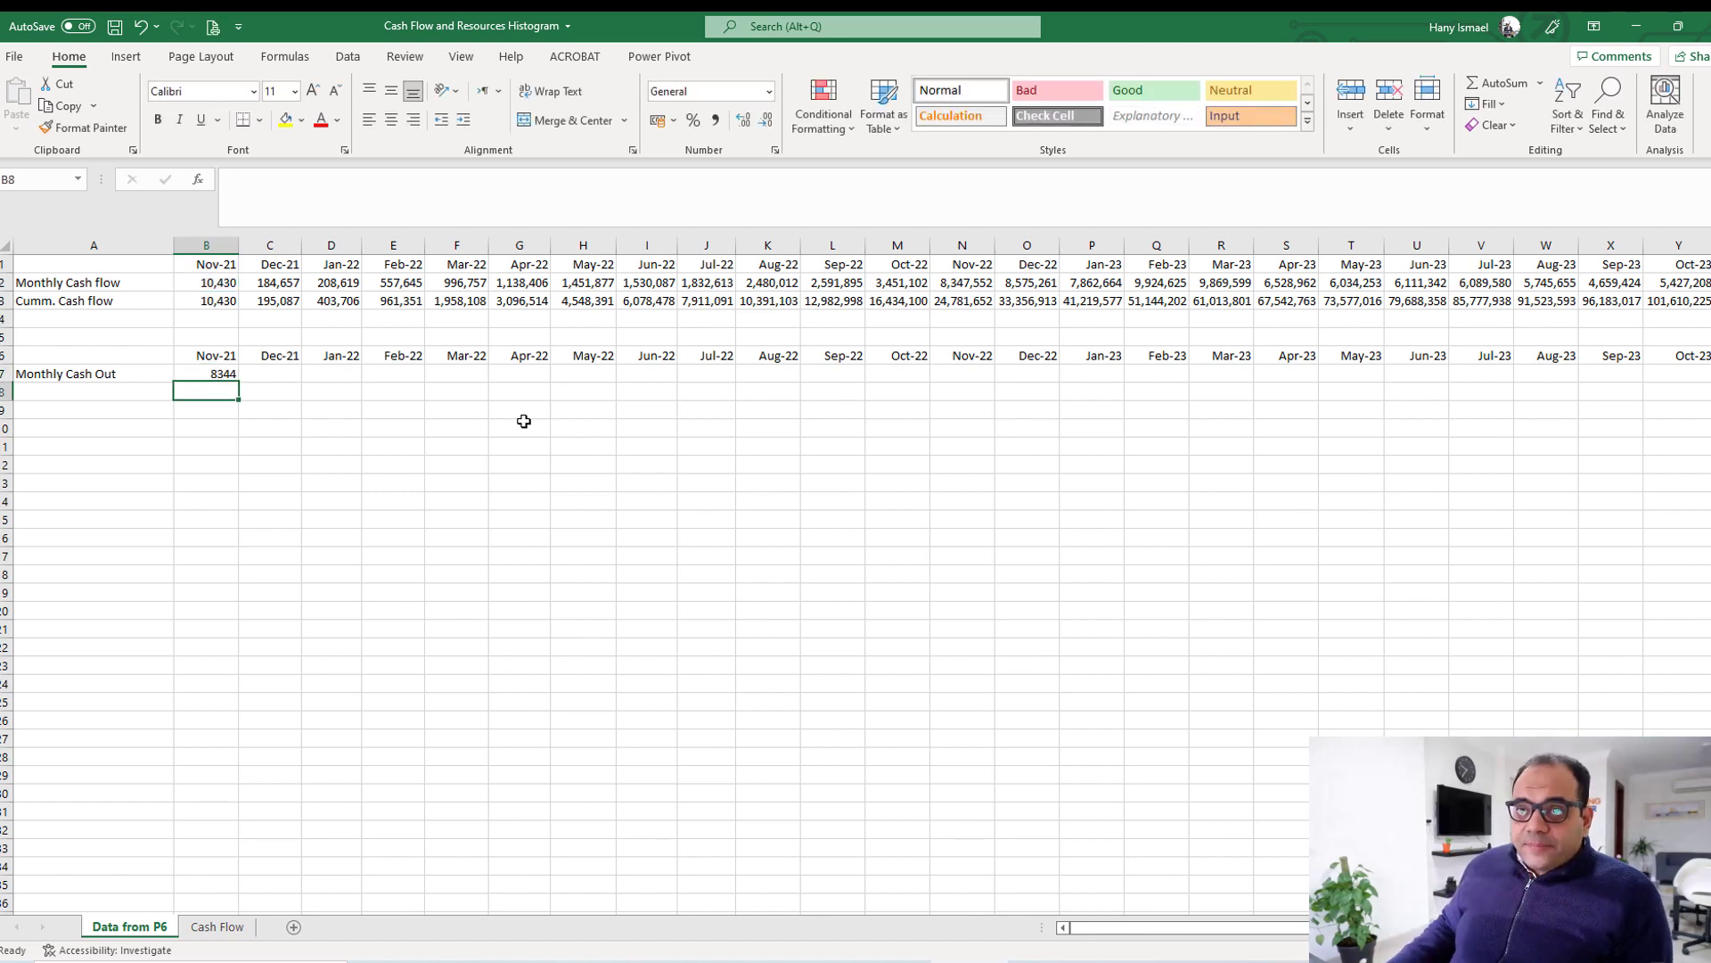
# Copy the number format of B2 onto B7 and fill the Monthly Cash Out formula across row 7 through Oct-23.
pyautogui.click(218, 284)
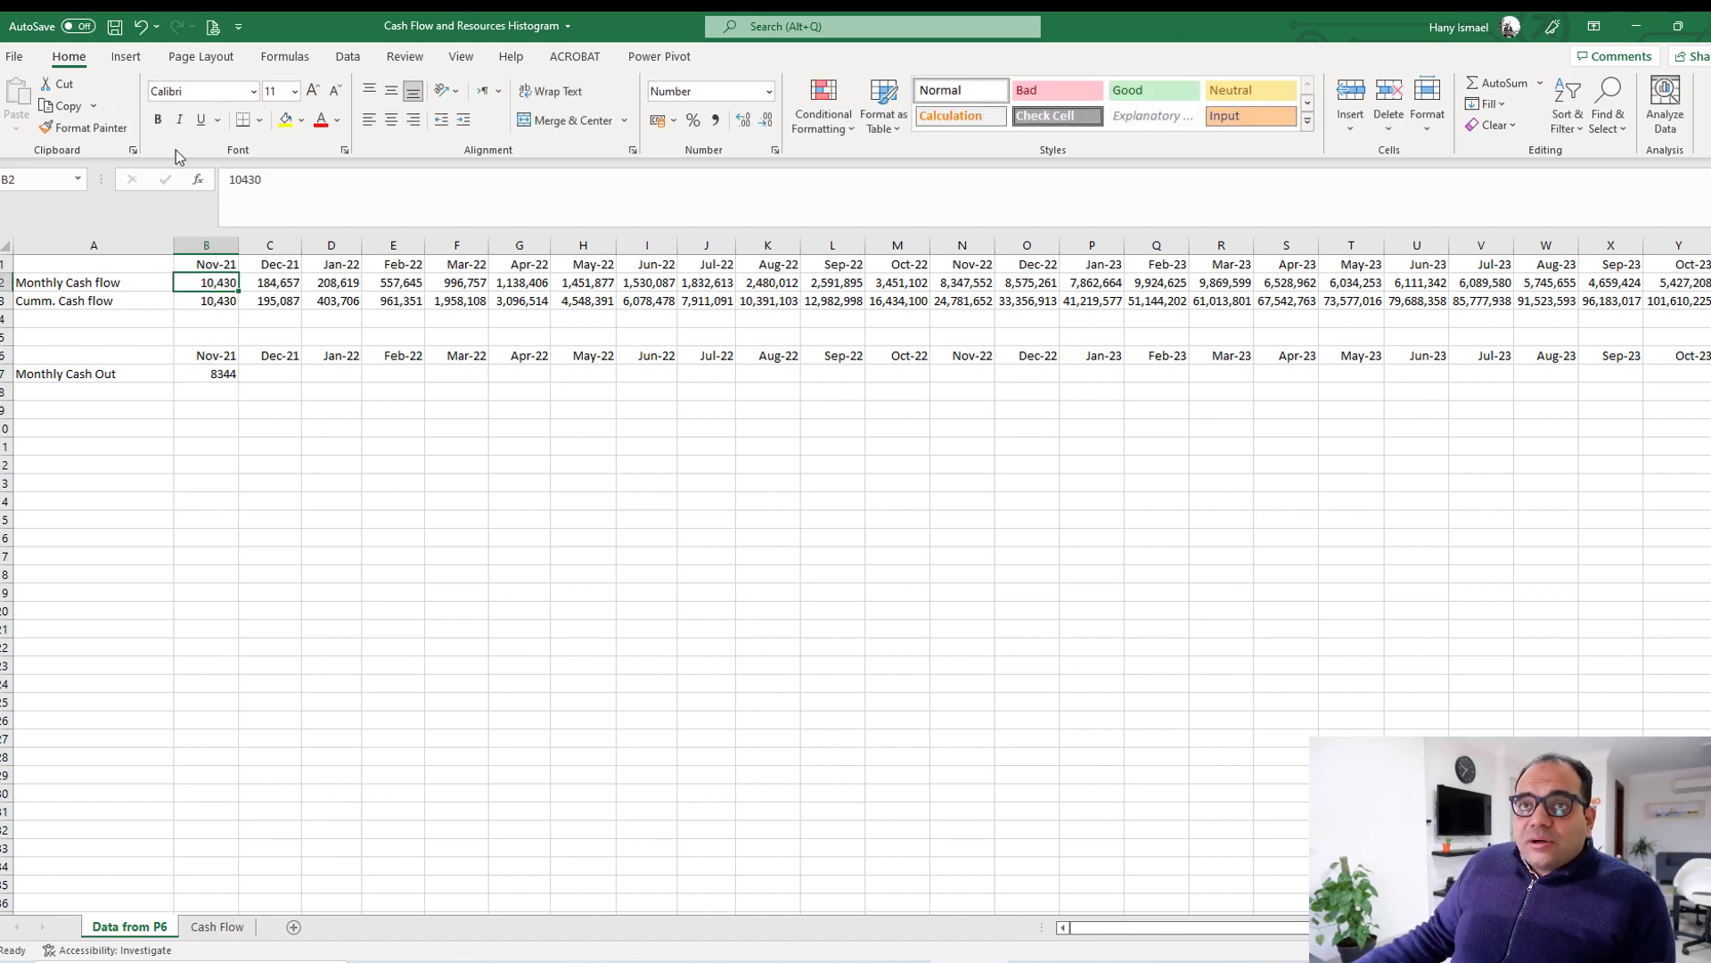
pyautogui.click(82, 127)
pyautogui.click(220, 373)
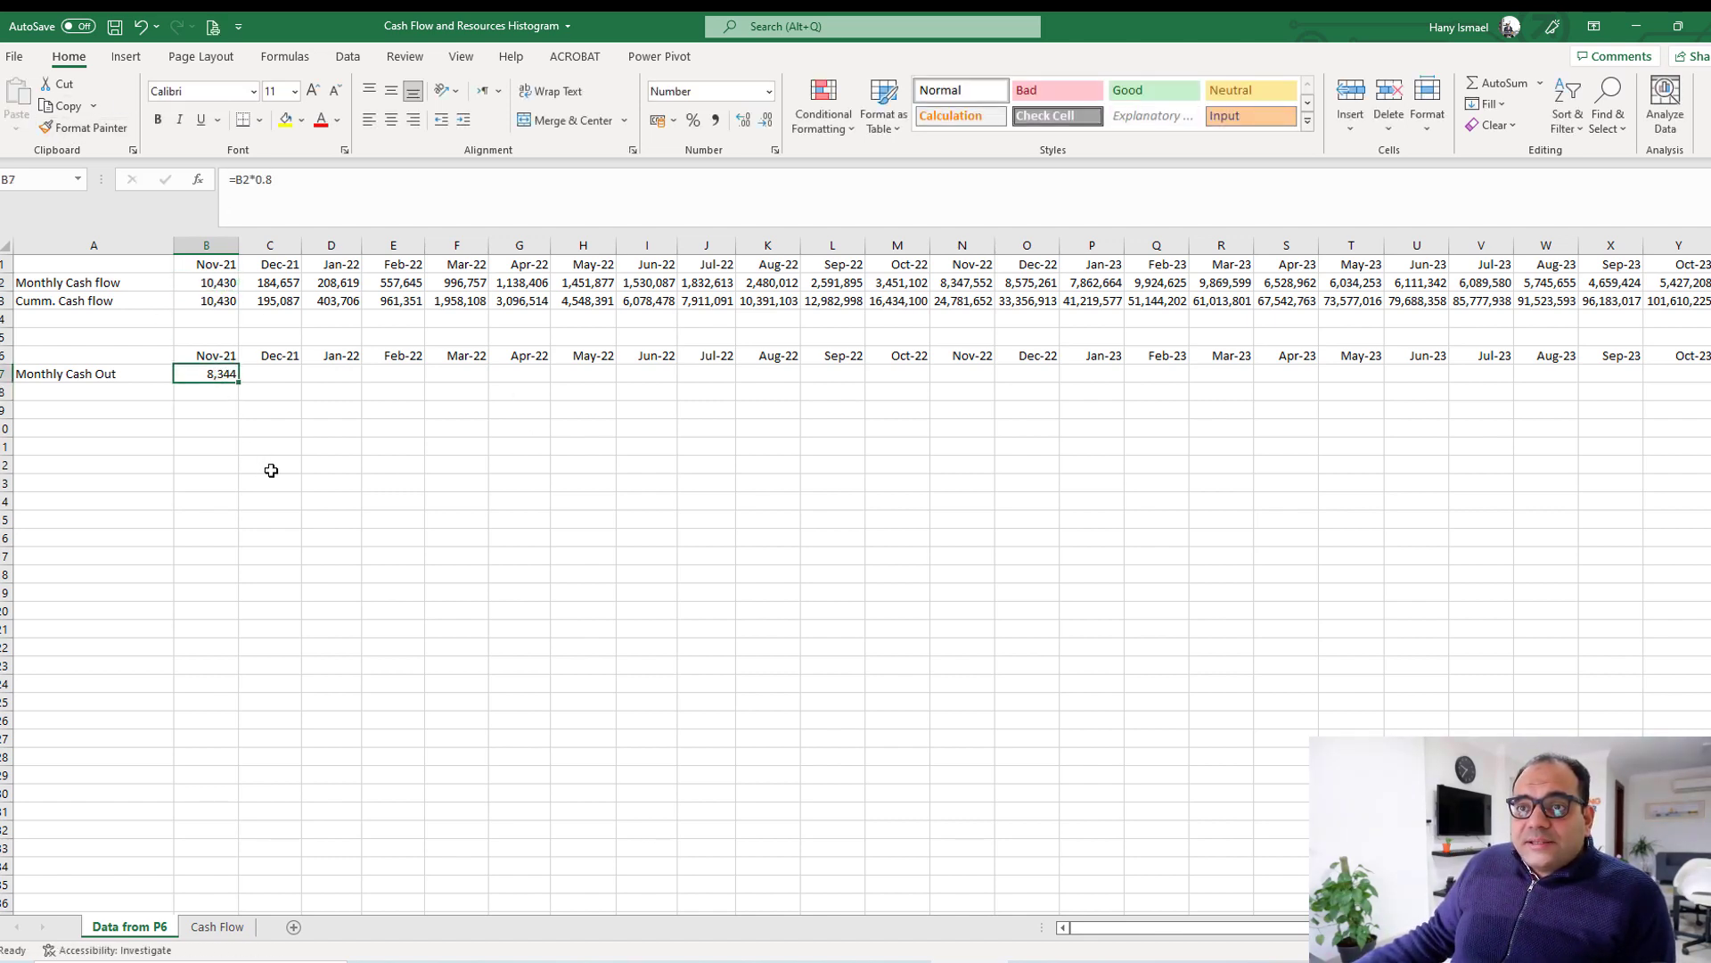
pyautogui.moveTo(239, 383); pyautogui.dragTo(1427, 386)
# Copy the Nov-23 to Jan-24 headers into Z6:AB6 with their date format and extend the Monthly Cash Out formula from Y7 through AB7.
pyautogui.moveTo(1466, 264); pyautogui.dragTo(1617, 266)
pyautogui.rightClick(1618, 266)
pyautogui.click(1470, 303)
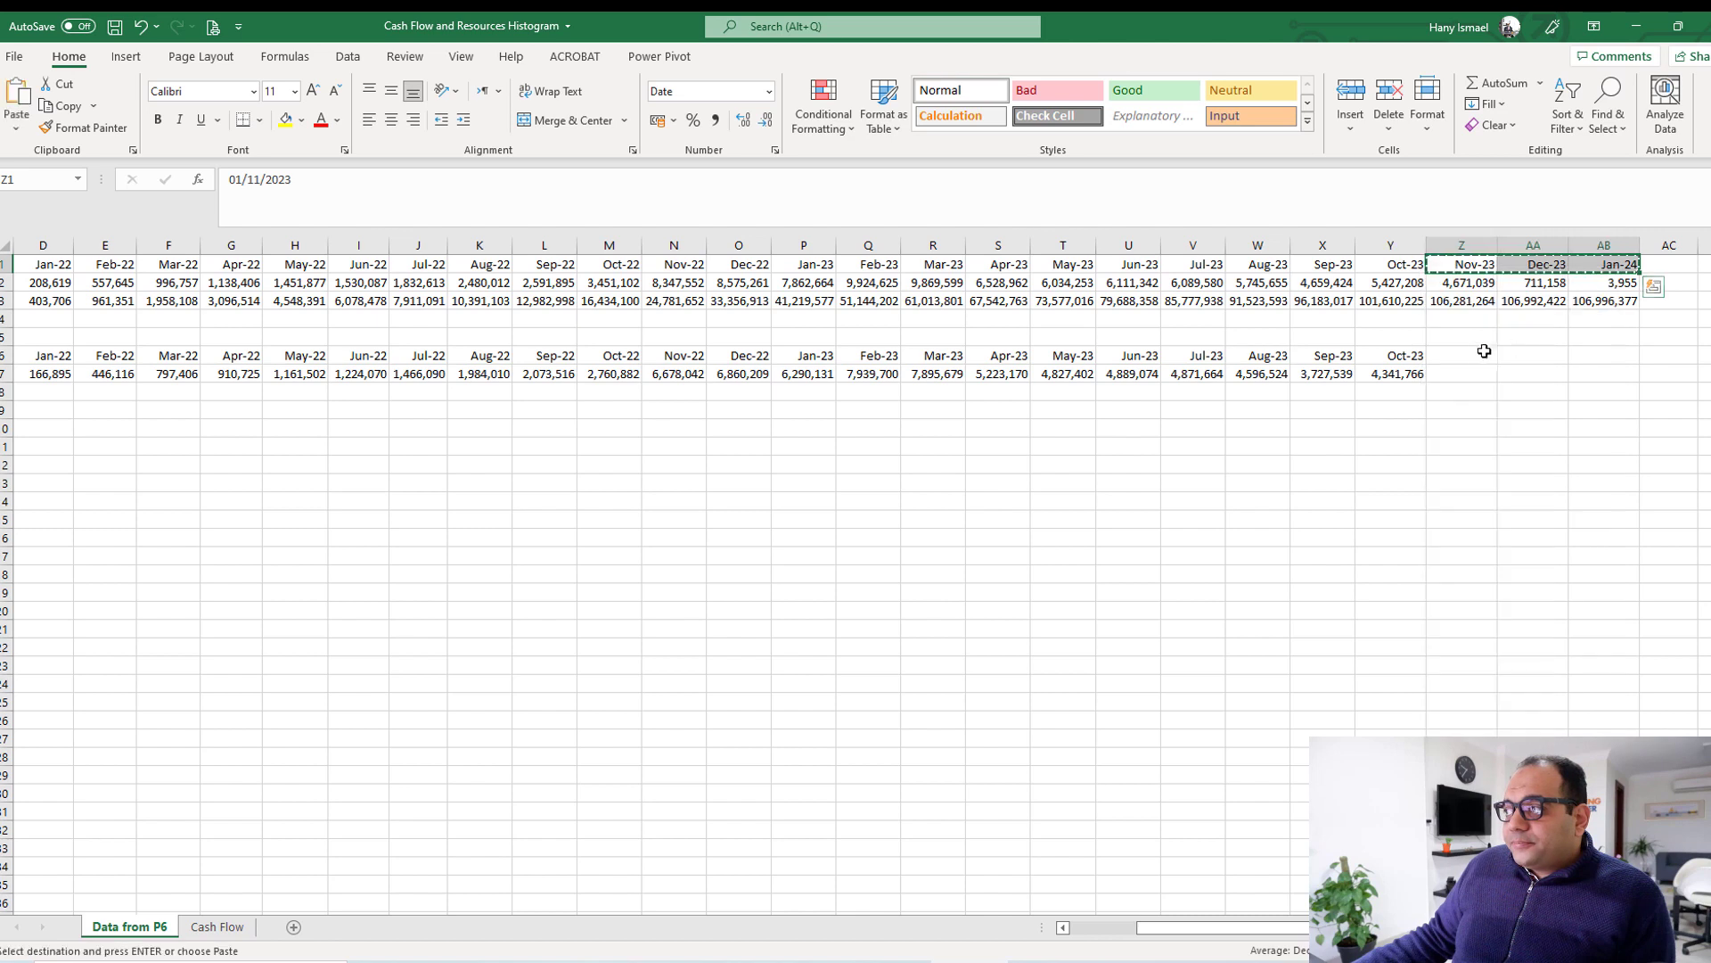
pyautogui.rightClick(1476, 355)
pyautogui.click(1549, 449)
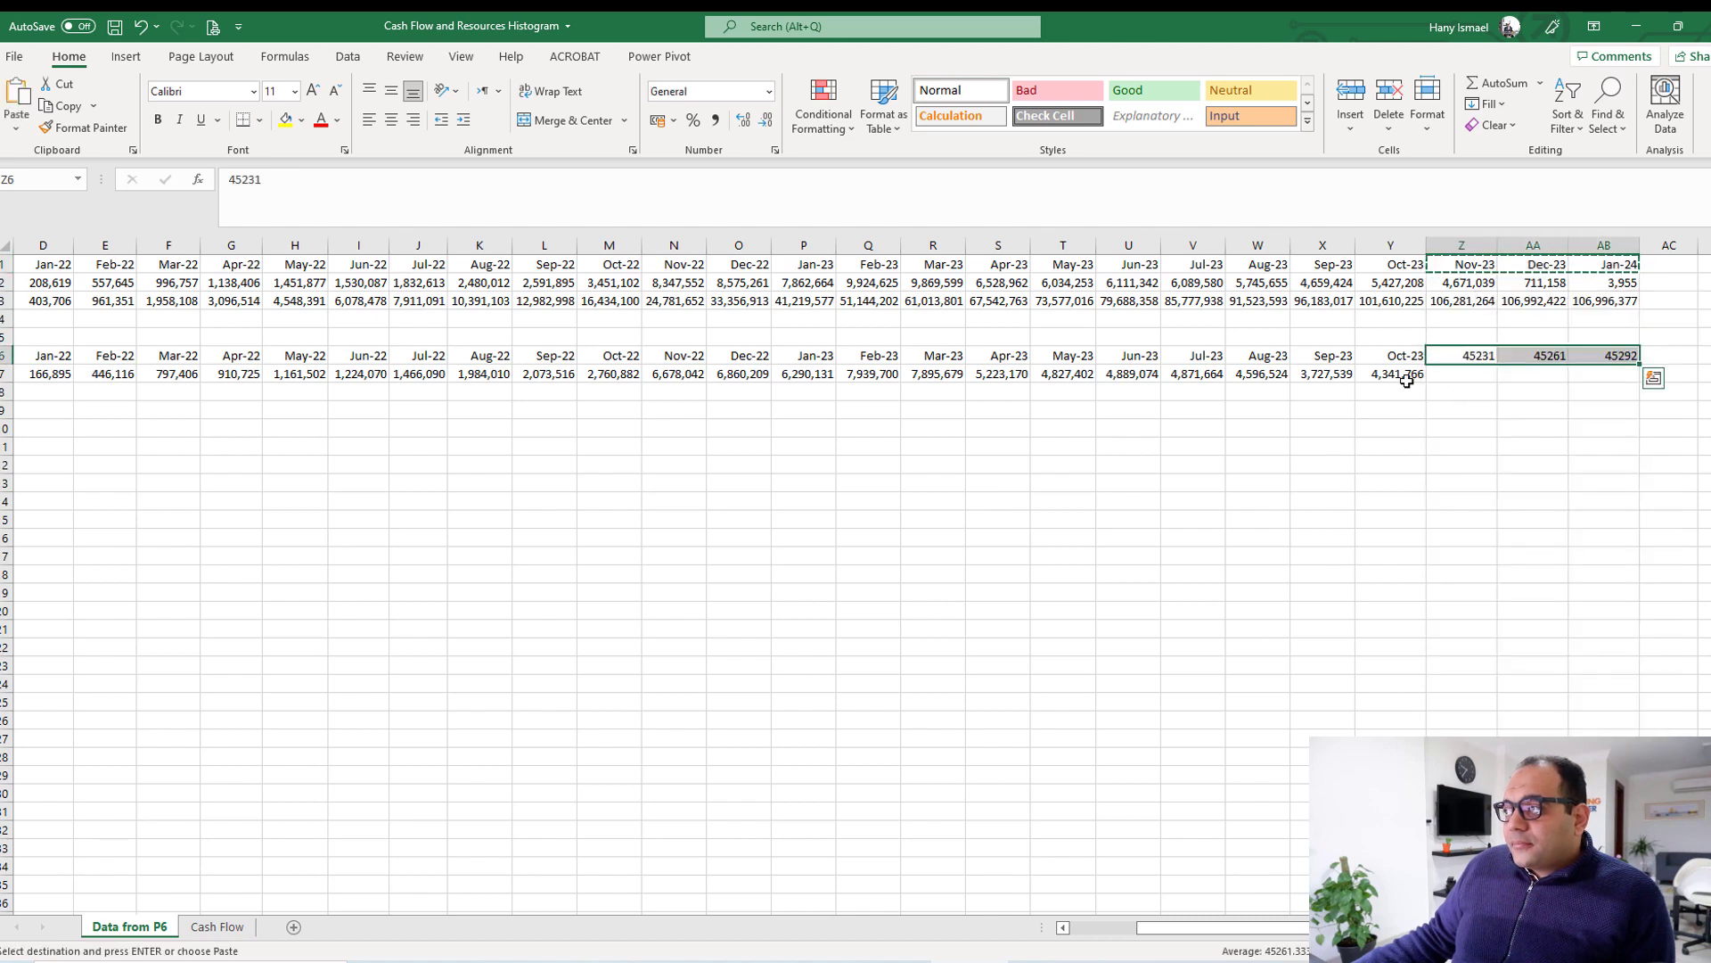
pyautogui.rightClick(1476, 355)
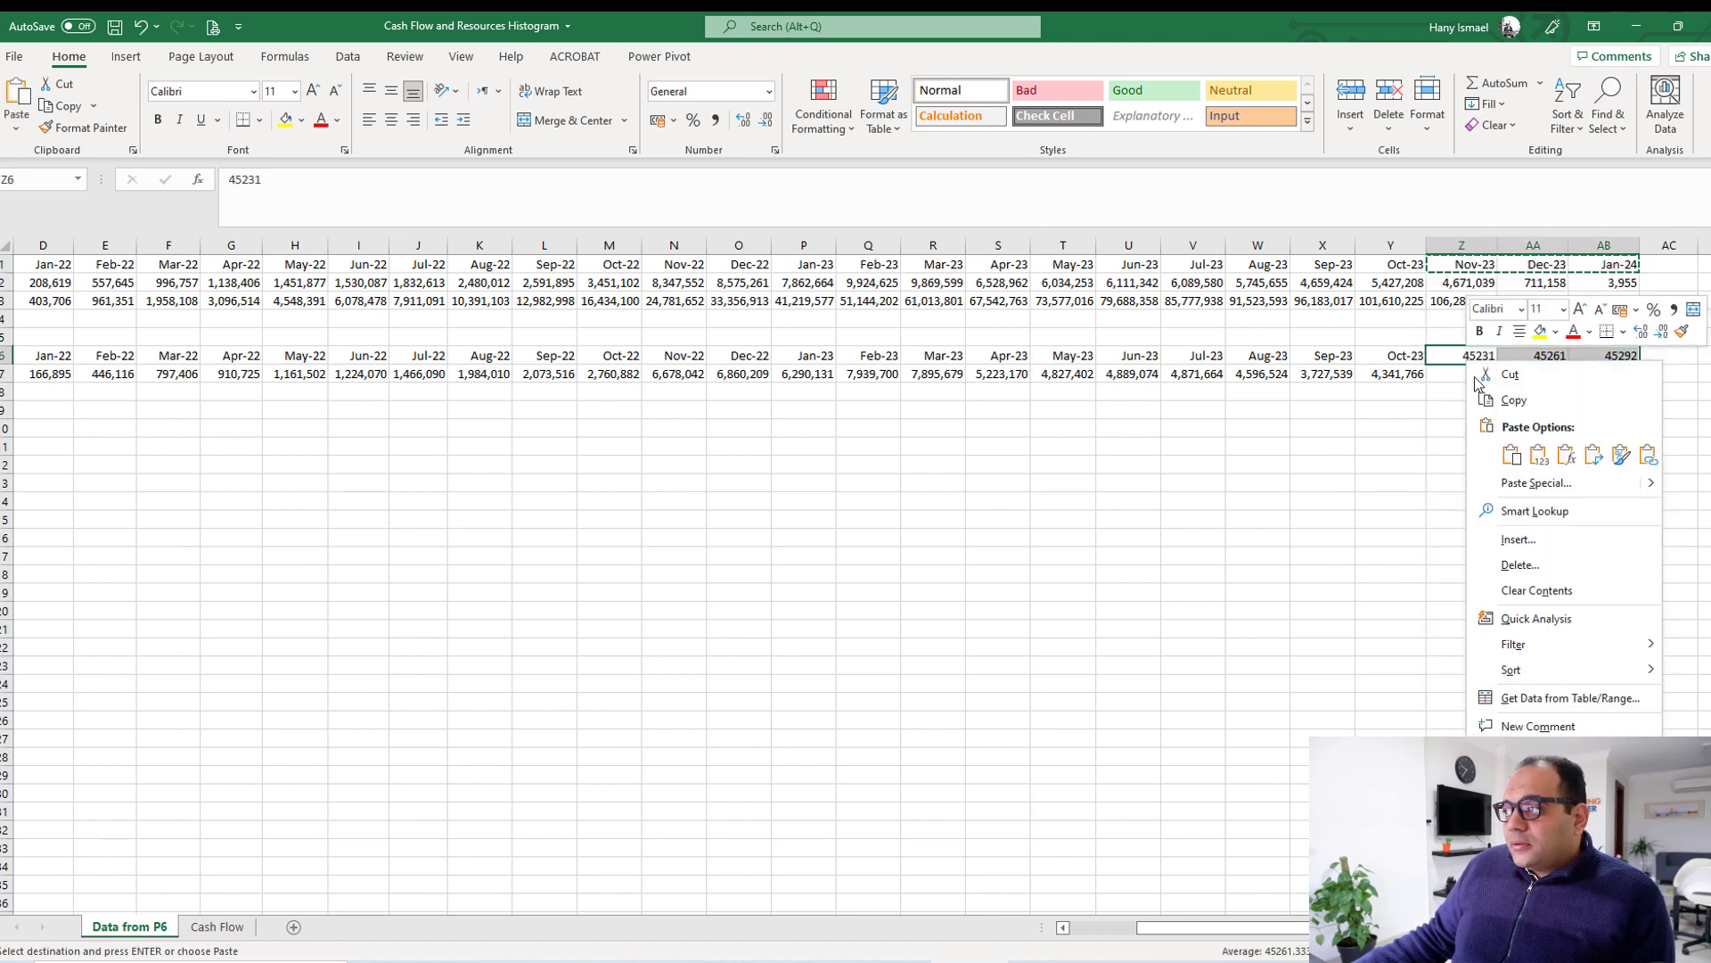
pyautogui.click(1513, 457)
pyautogui.click(1408, 376)
pyautogui.moveTo(1426, 384); pyautogui.dragTo(1639, 387)
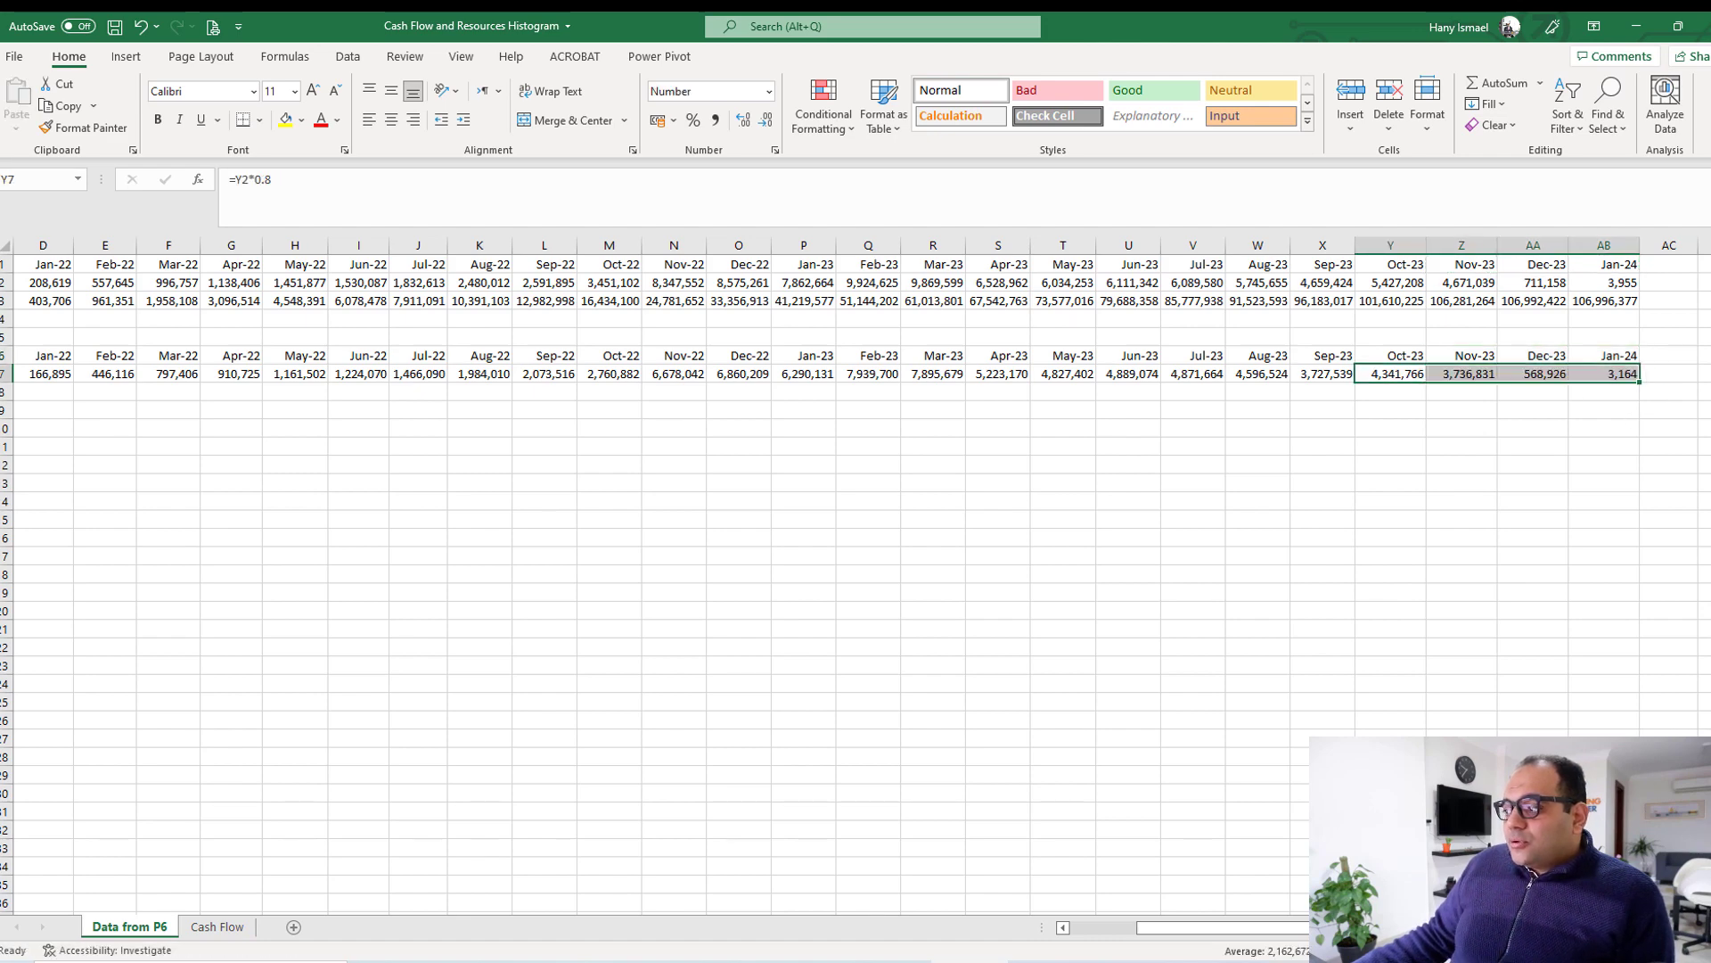
# Label cell A8 as Cuum. Cash Out and set its Nov-21 value in B8 to =B7.
pyautogui.hscroll(-3, 1149, 860)
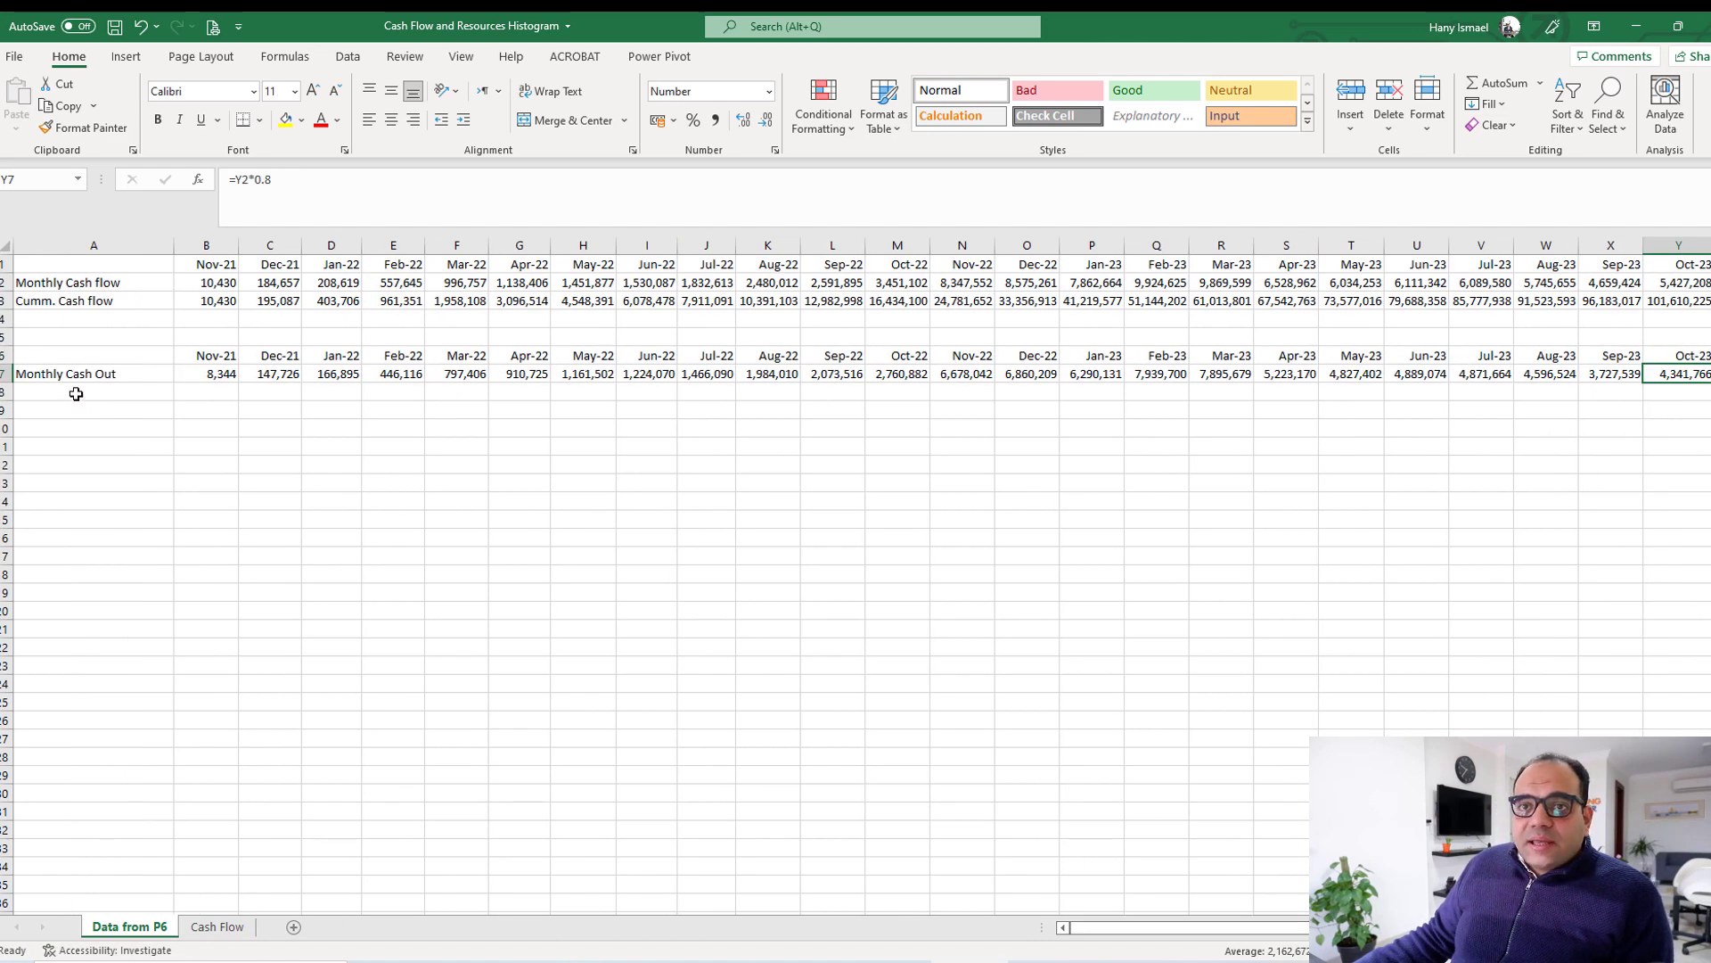
pyautogui.click(74, 391)
pyautogui.write('Cuum. Cash Out')
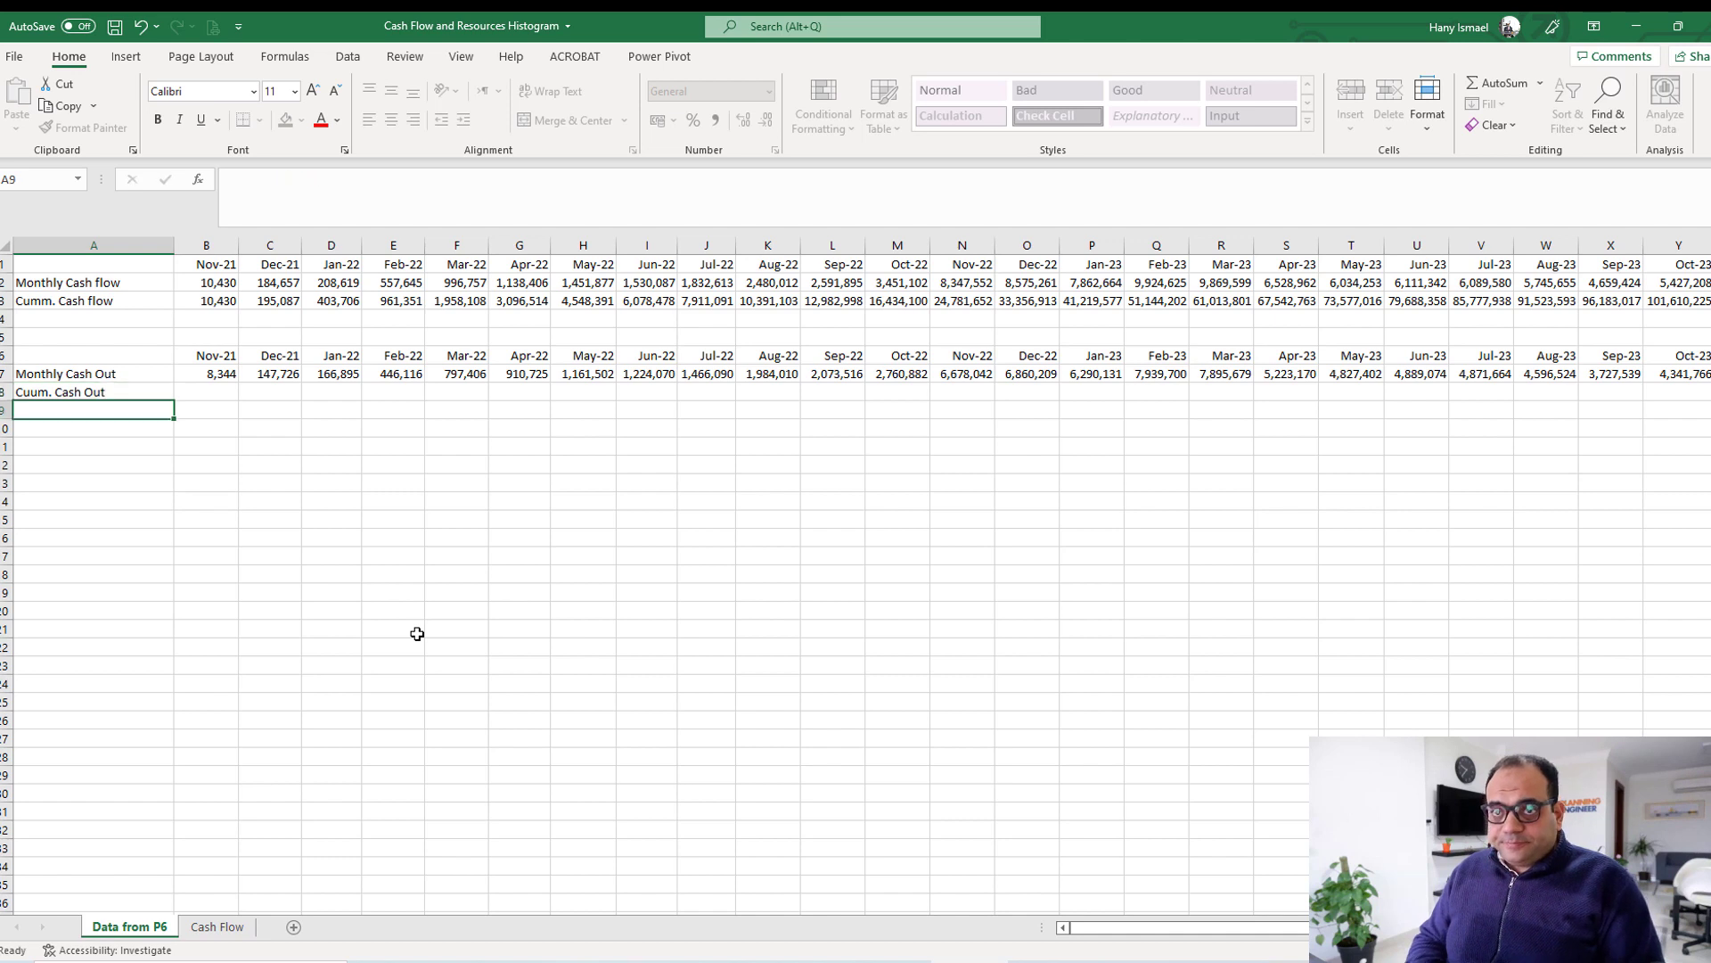
pyautogui.press('Tab')
pyautogui.write('=B7')
pyautogui.press('Return')
# Enter the running total =C7+B8 in C8 and fill it across row 8 through Jan-24 in column AB.
pyautogui.press('Up')
pyautogui.press('Right')
pyautogui.write('=')
pyautogui.press('Up')
pyautogui.write('+')
pyautogui.press('Left')
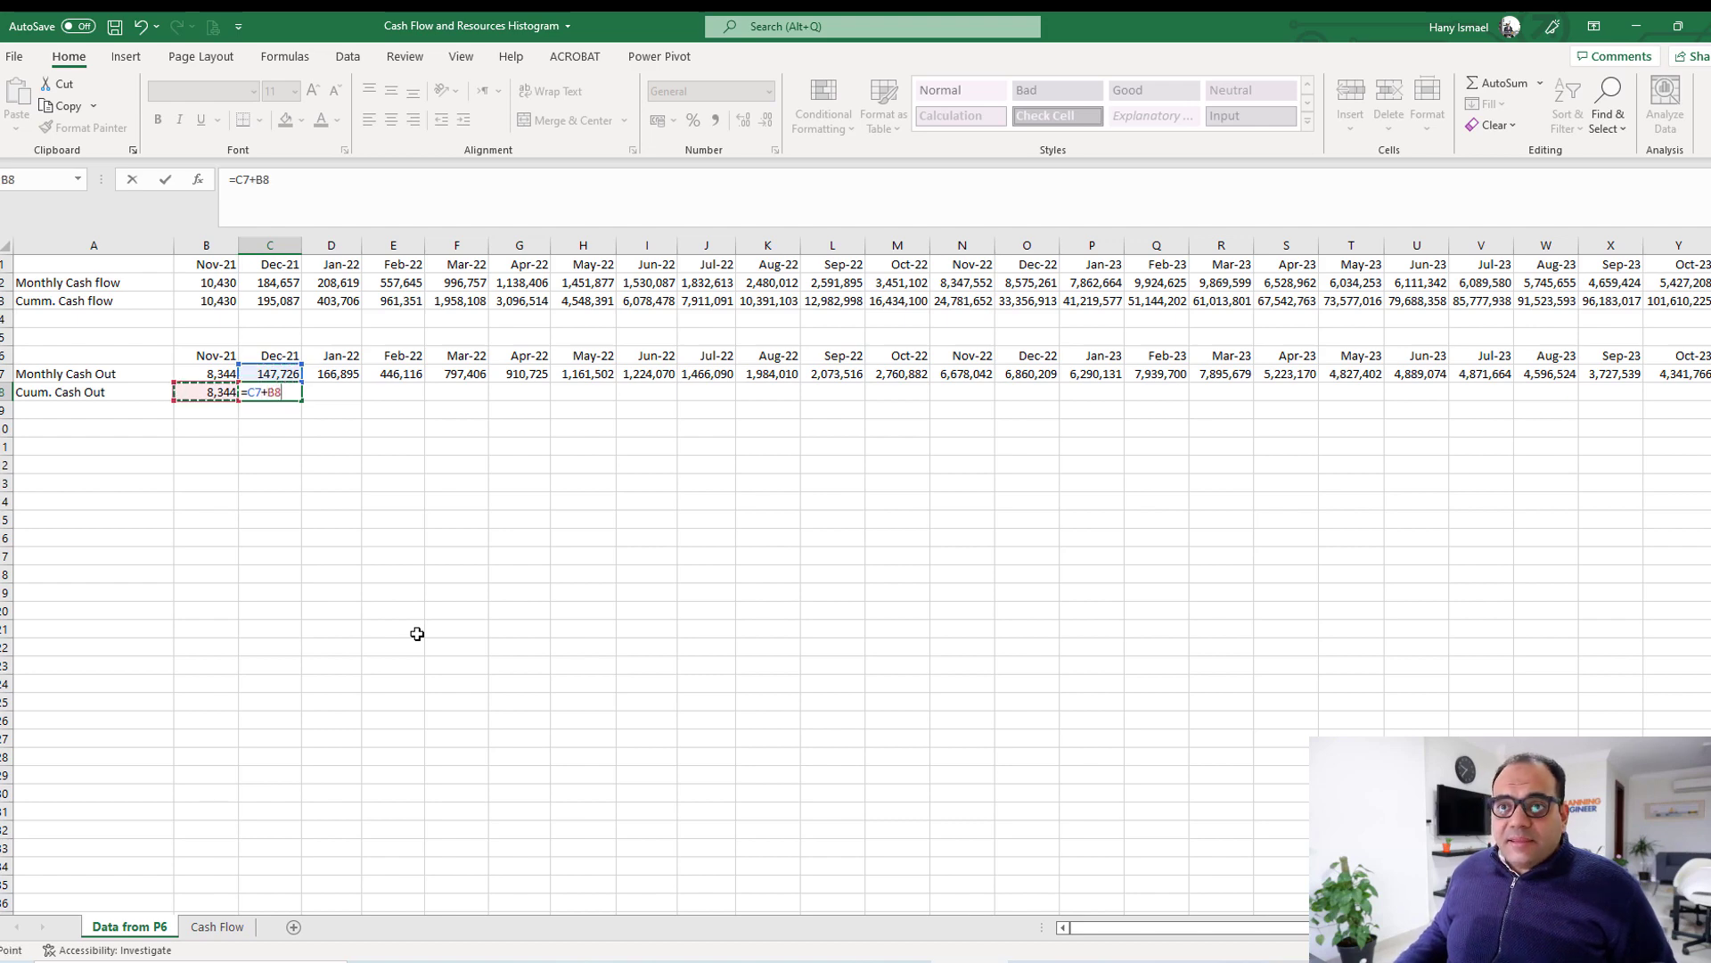
pyautogui.press('Return')
pyautogui.click(260, 390)
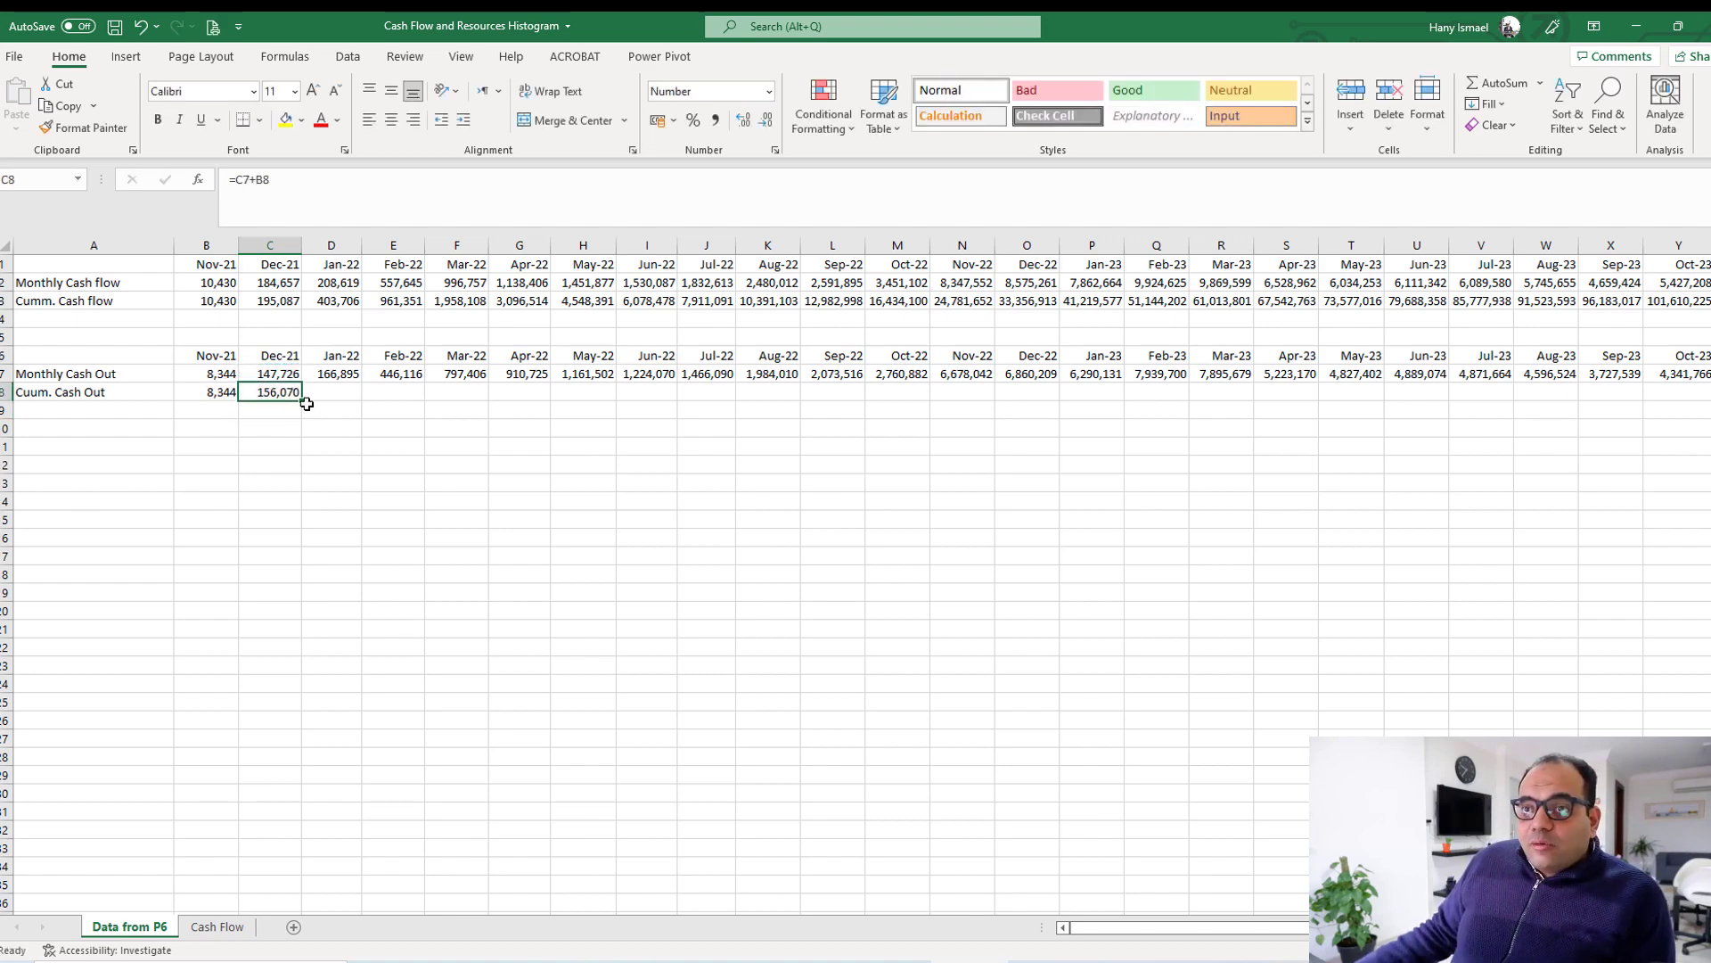
pyautogui.moveTo(301, 402); pyautogui.dragTo(1634, 427)
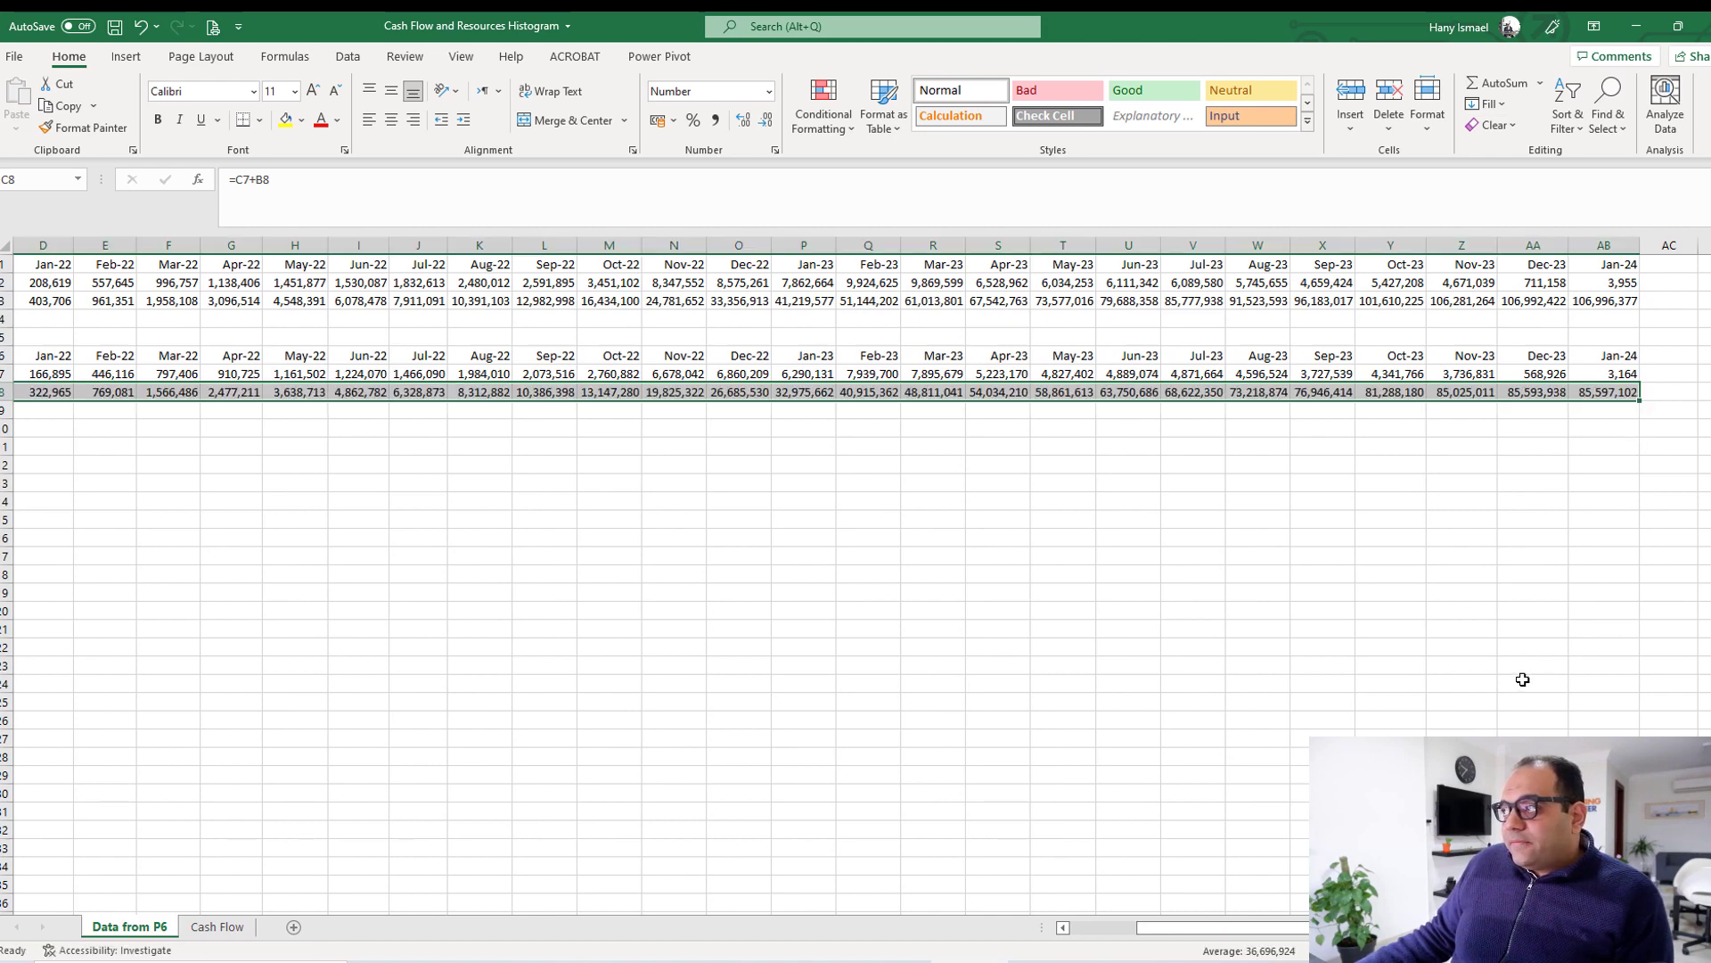
# Label cell A9 as Monthly Cash In.
pyautogui.moveTo(1248, 927); pyautogui.dragTo(1103, 927)
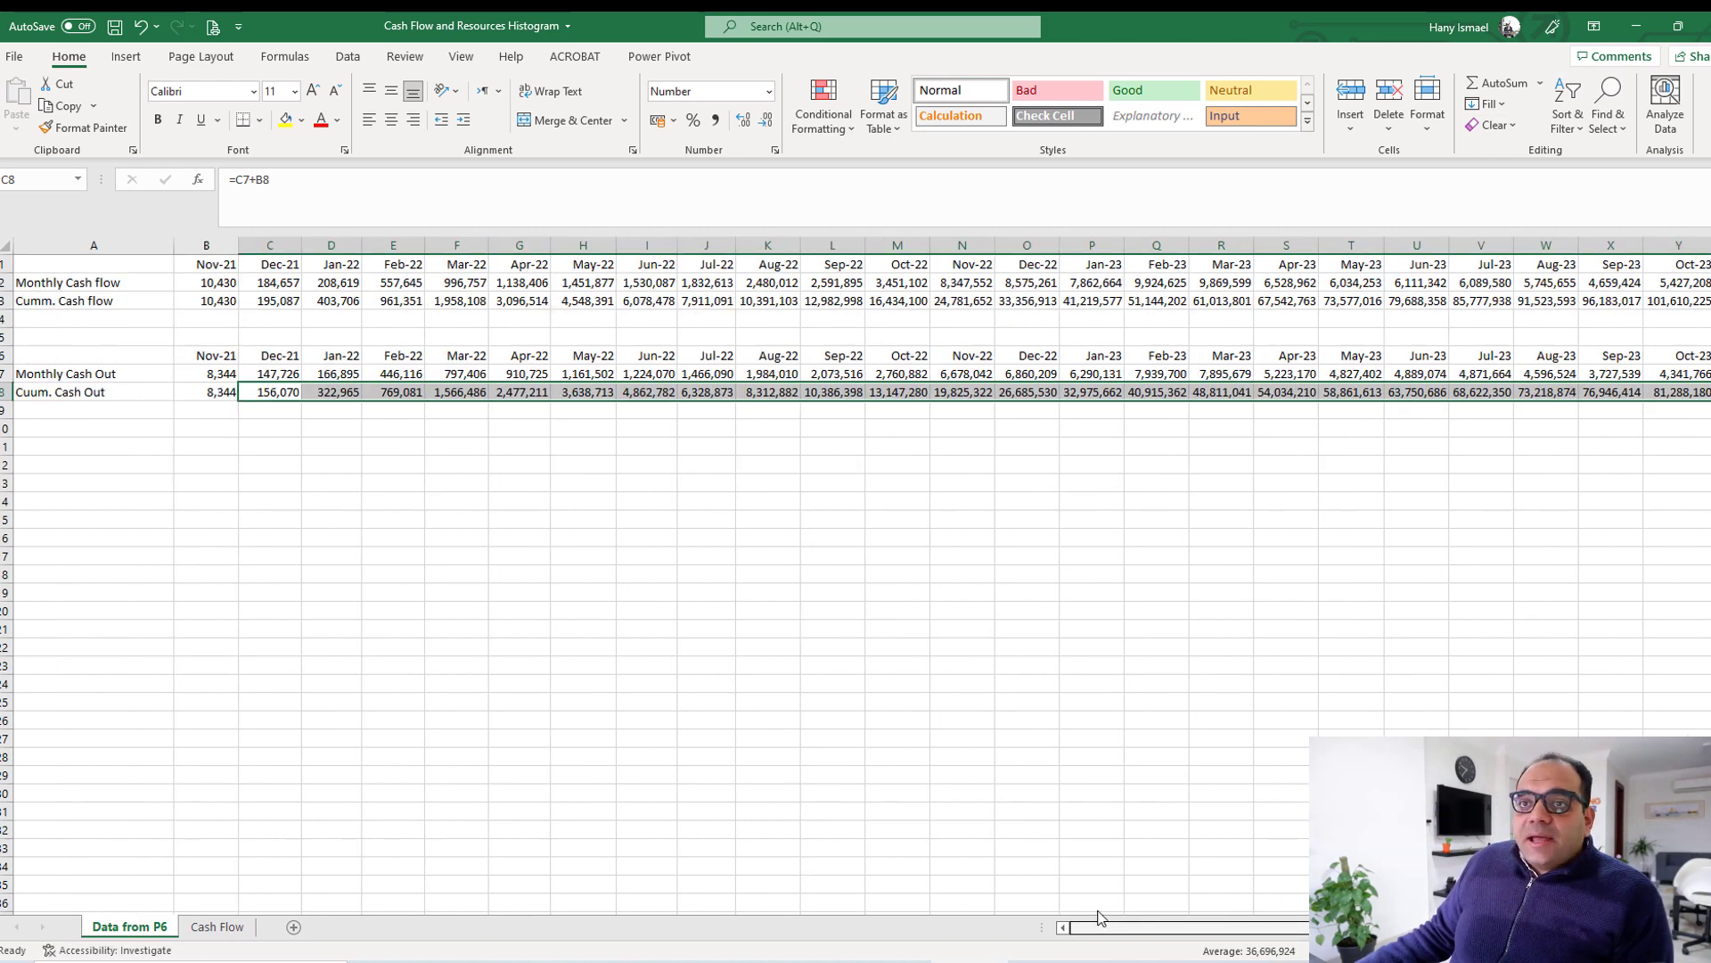
pyautogui.click(90, 408)
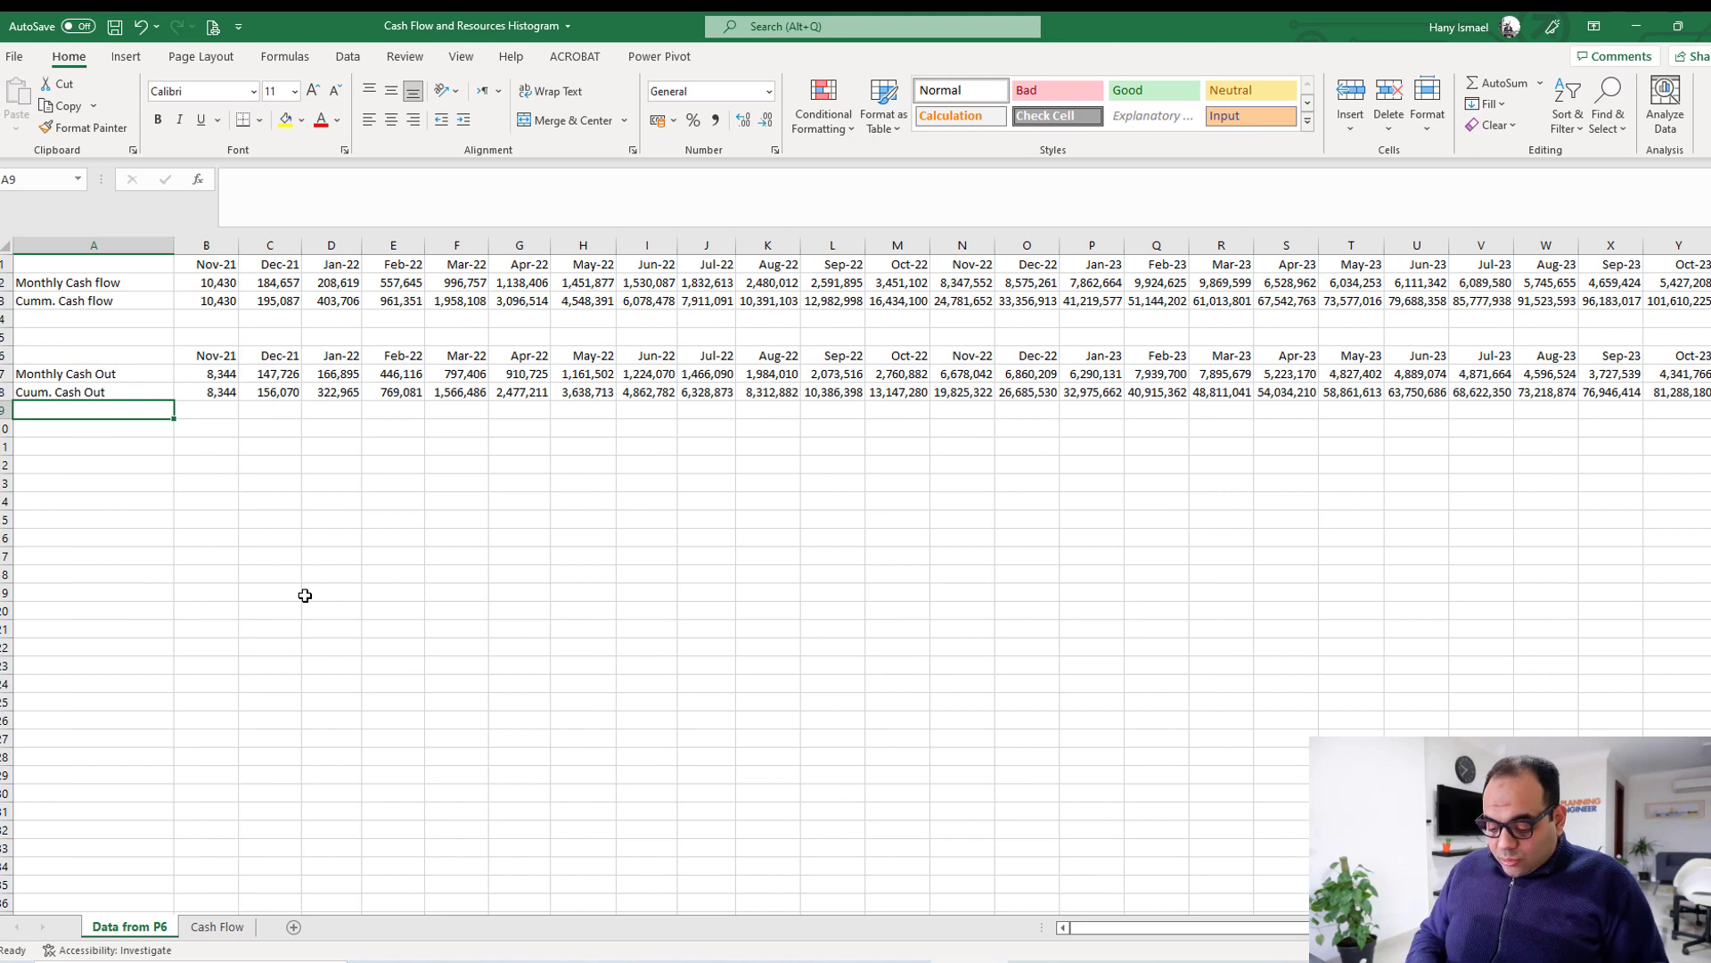
pyautogui.write('Monthly Cash Out')
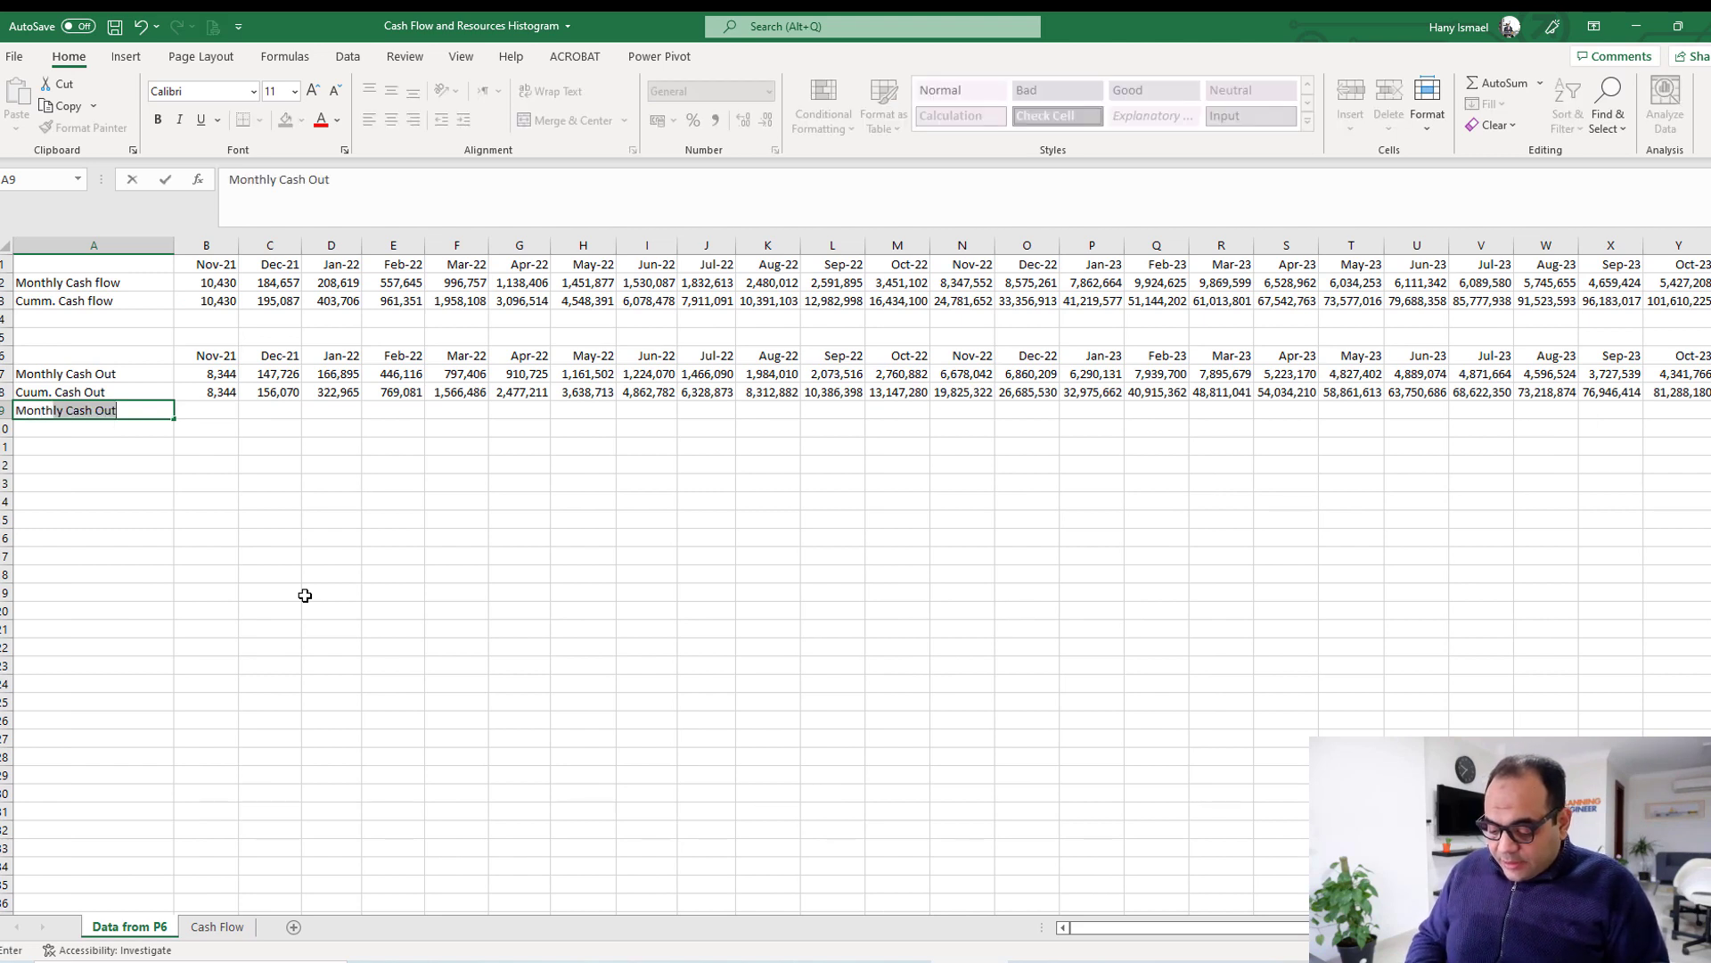
pyautogui.hotkey('shift', 'Right')
pyautogui.hotkey('shift', 'Right')
pyautogui.hotkey('shift', 'Right')
pyautogui.hotkey('shift', 'Right')
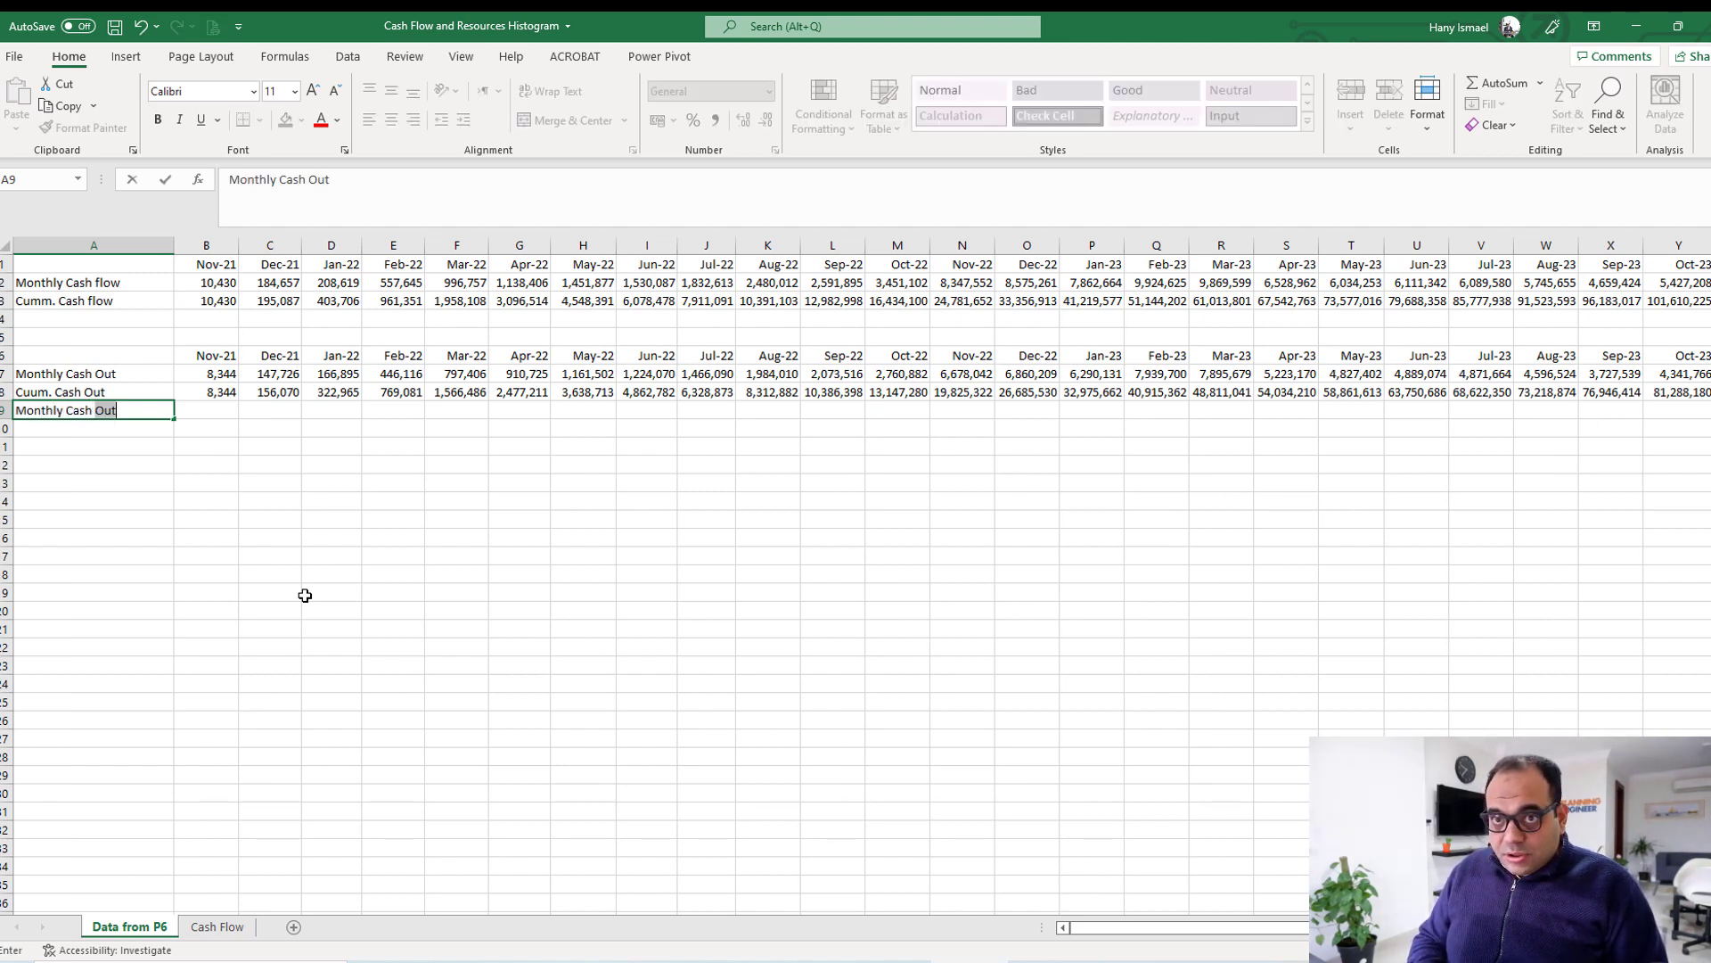
pyautogui.write('In')
pyautogui.press('Return')
# Enter =AB3*0.15 as the Nov-21 Monthly Cash In value in B9 and give it the number format of B3.
pyautogui.press('Up')
pyautogui.press('Right')
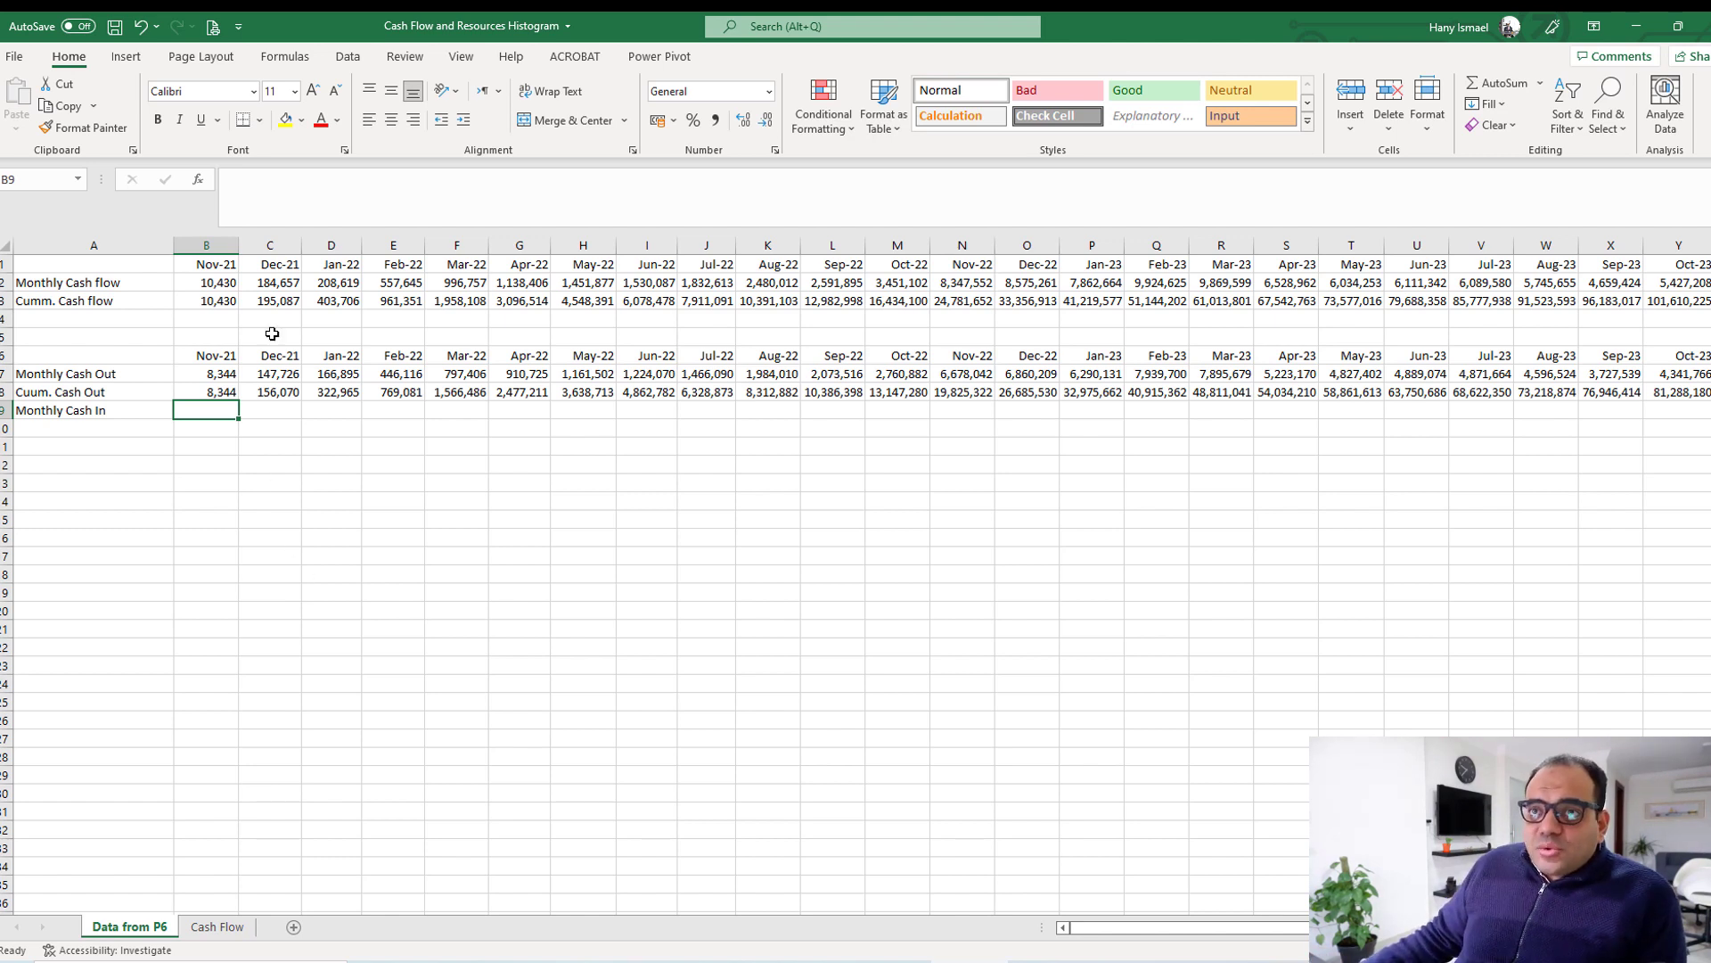
pyautogui.click(220, 394)
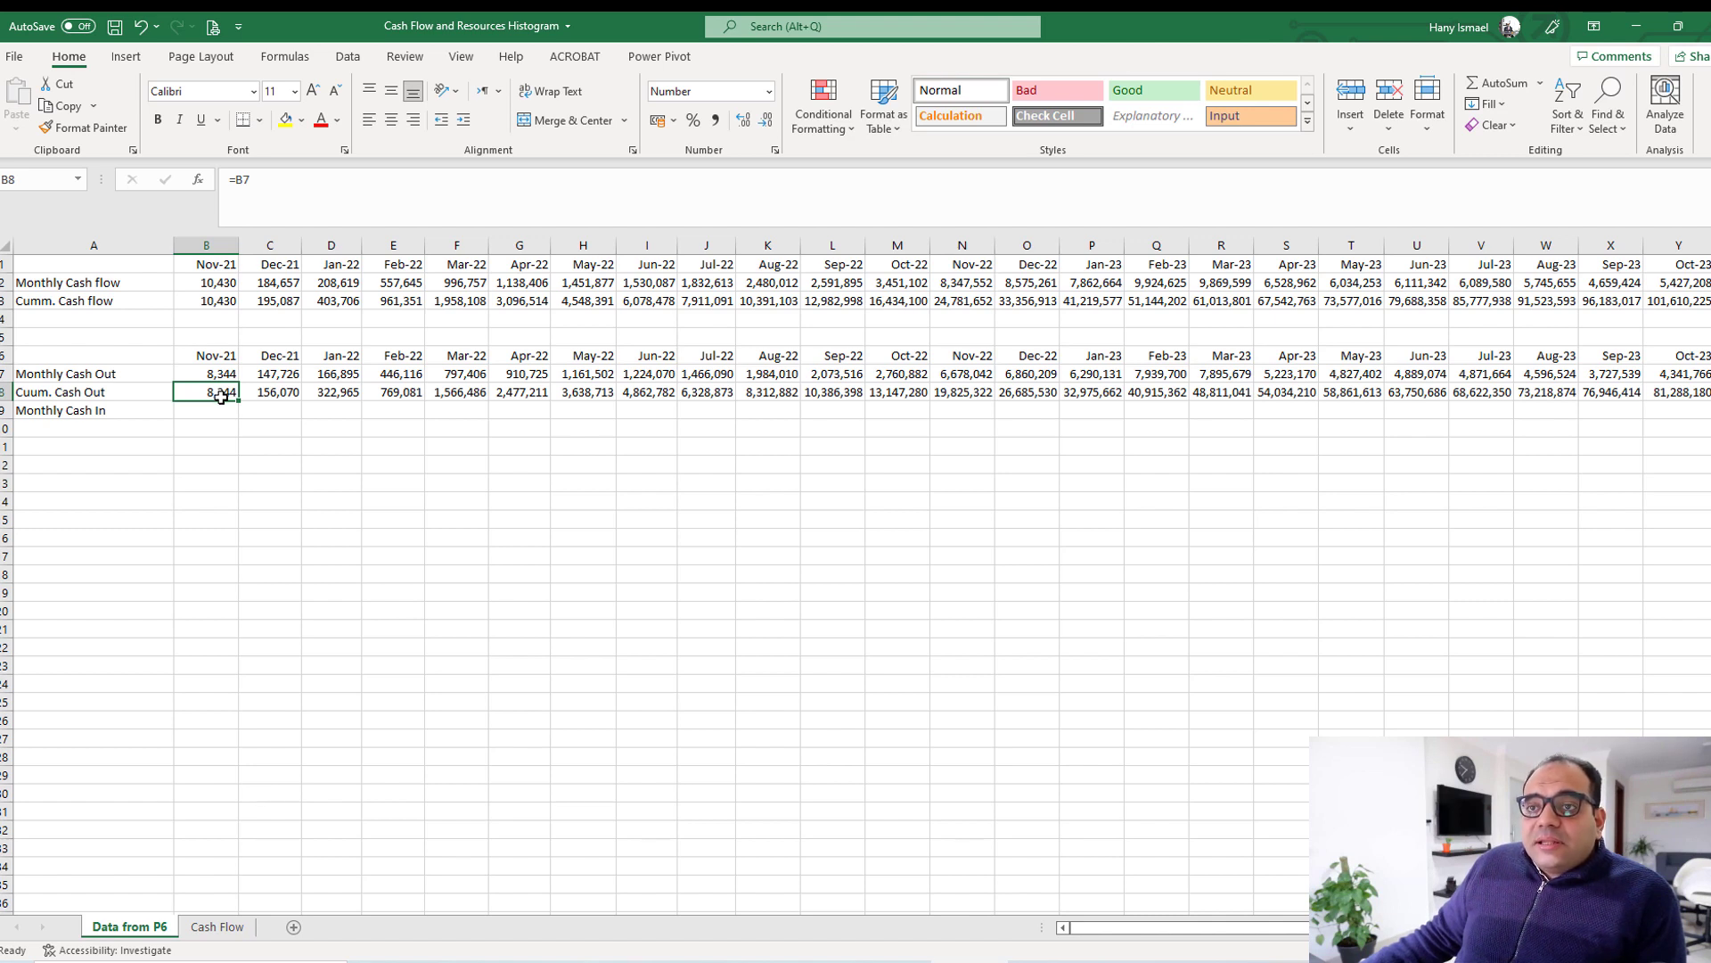
pyautogui.click(345, 395)
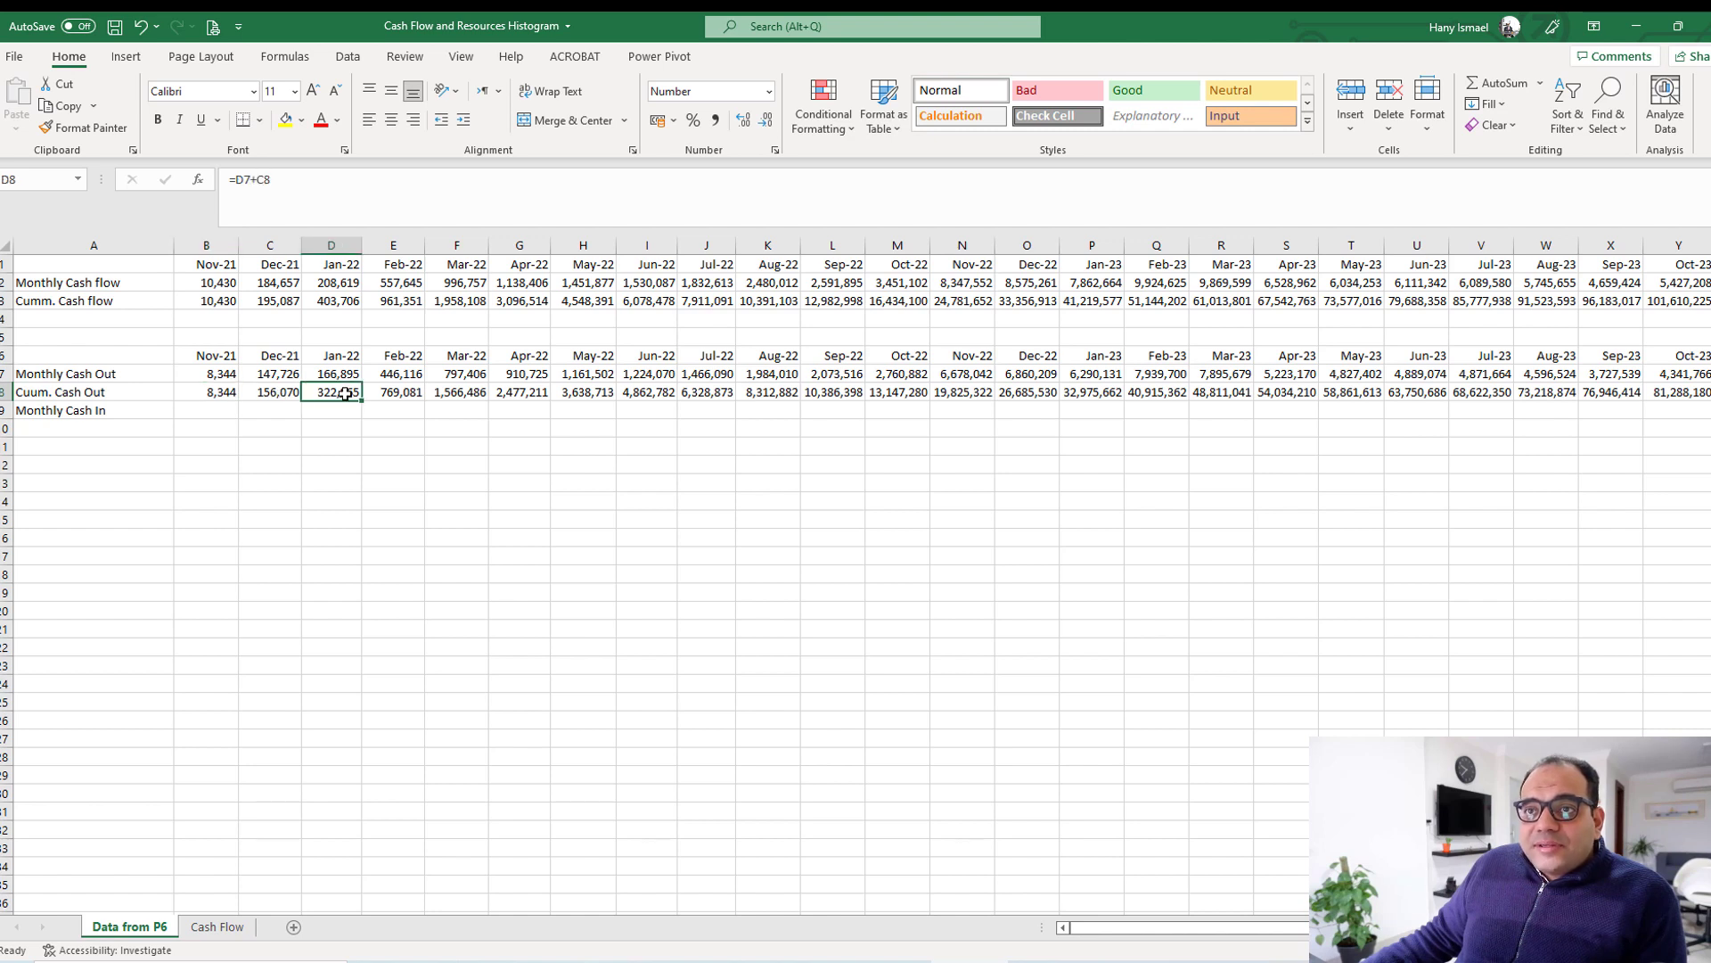
pyautogui.click(228, 411)
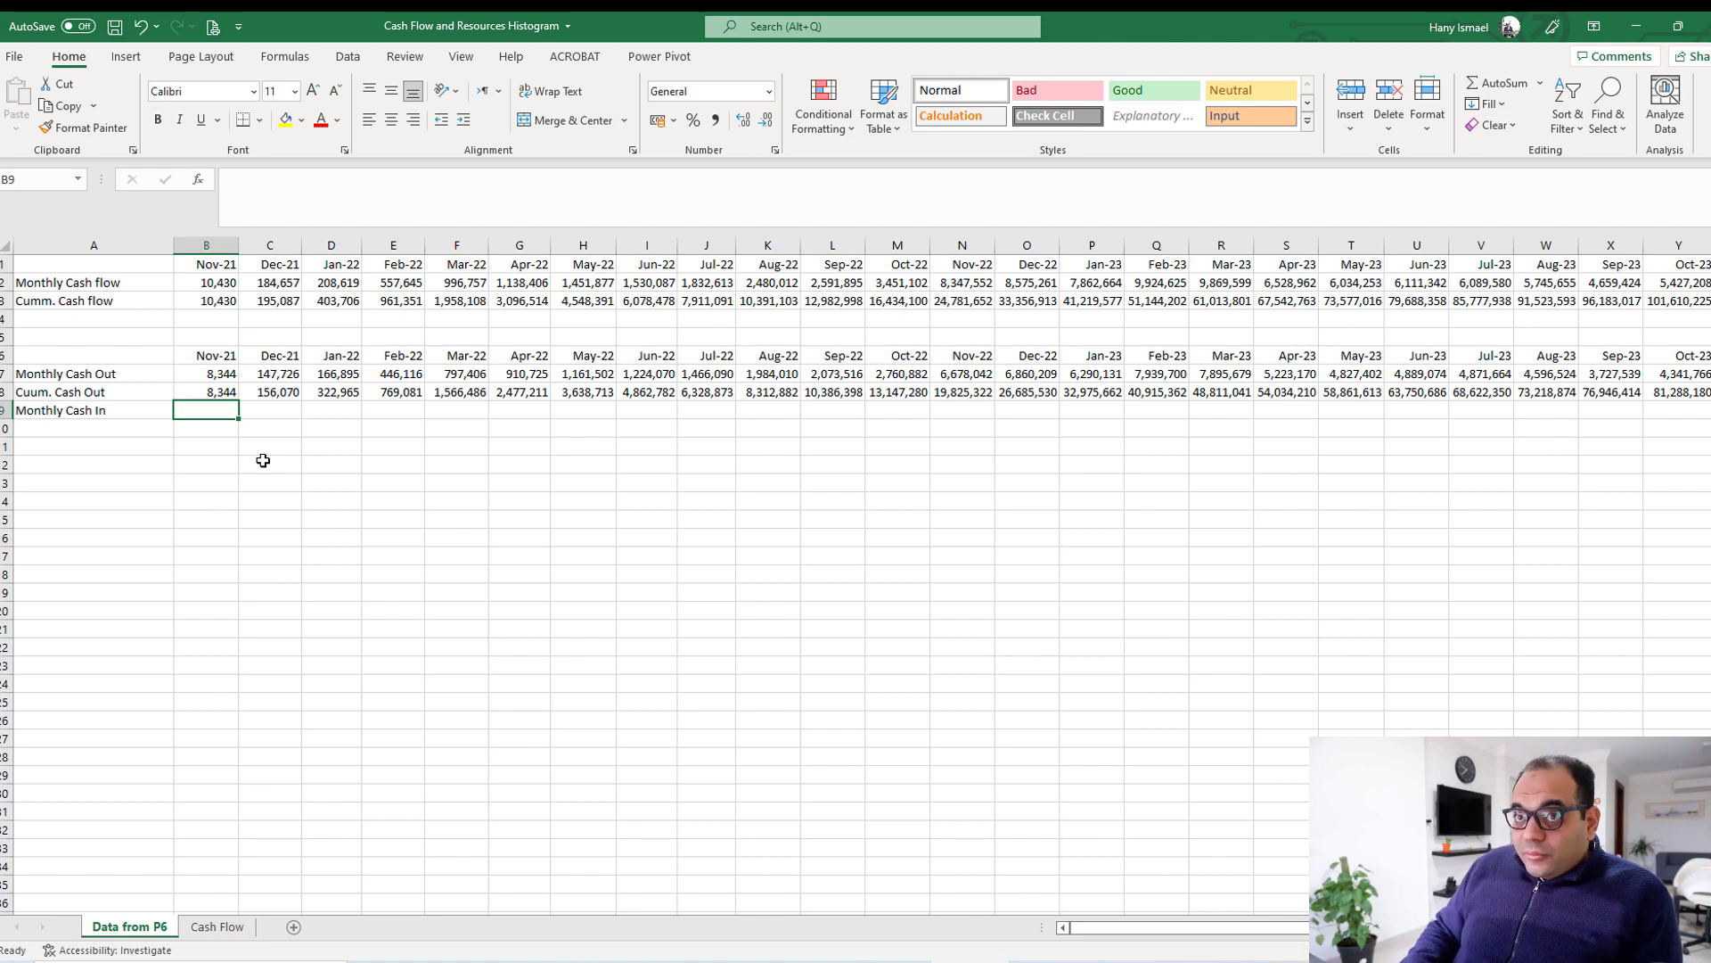
pyautogui.write('=')
pyautogui.moveTo(1283, 927); pyautogui.dragTo(1328, 927)
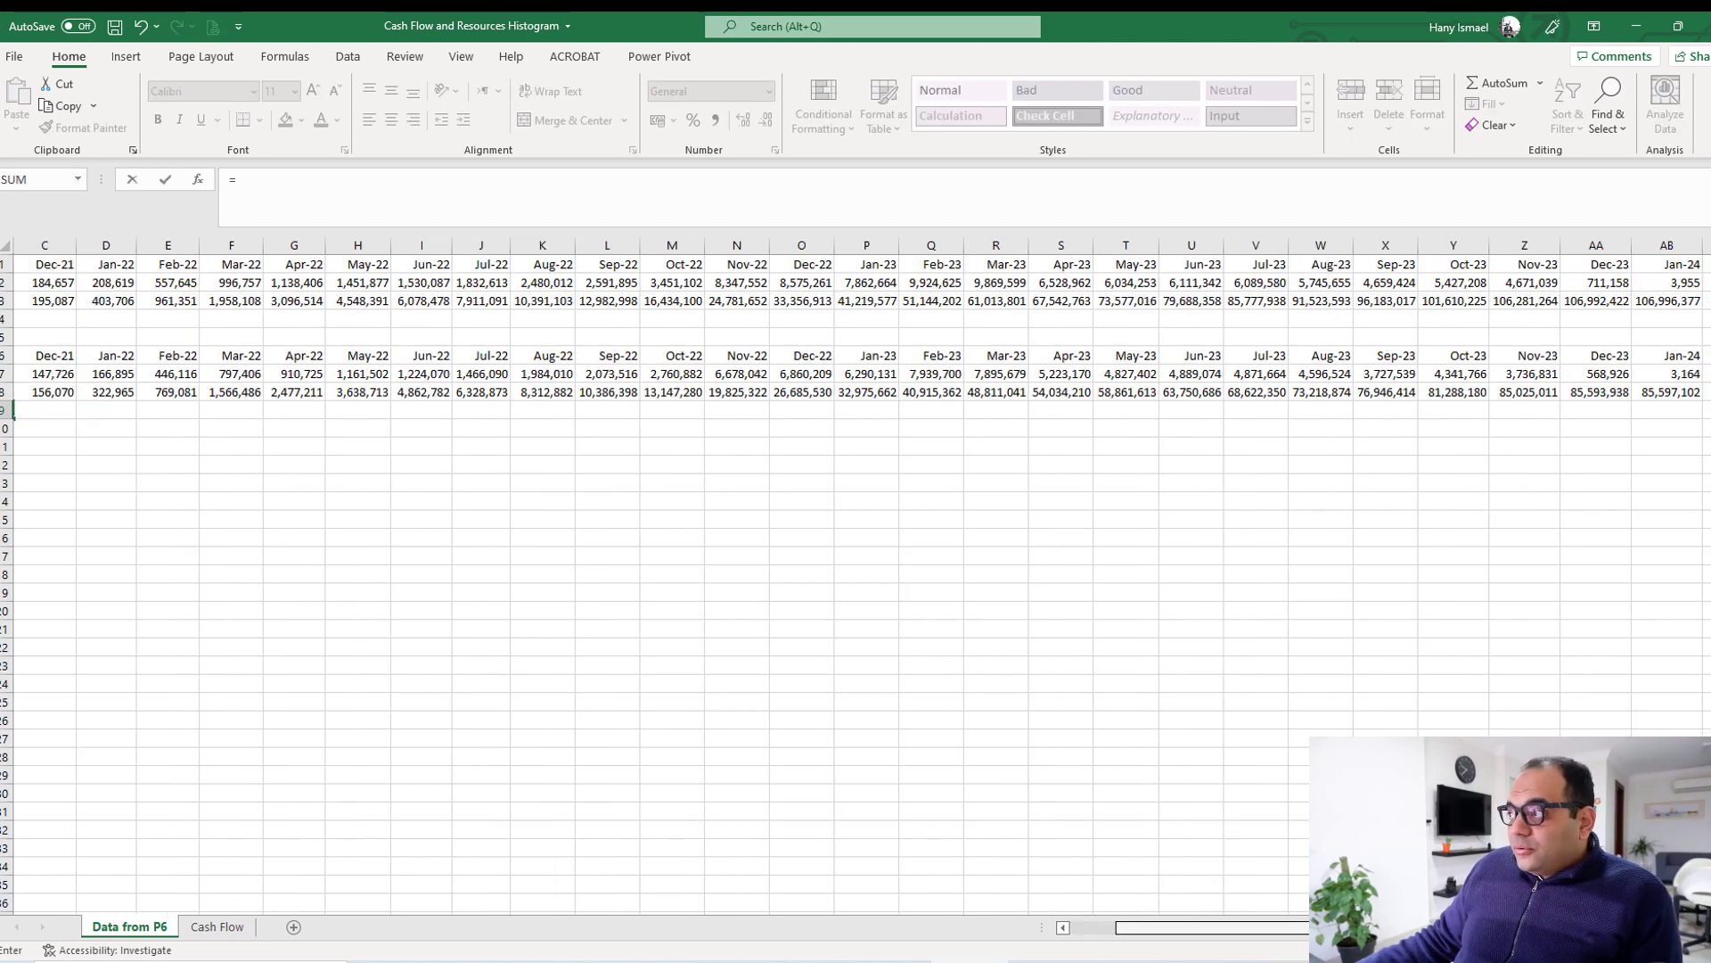
pyautogui.click(1660, 303)
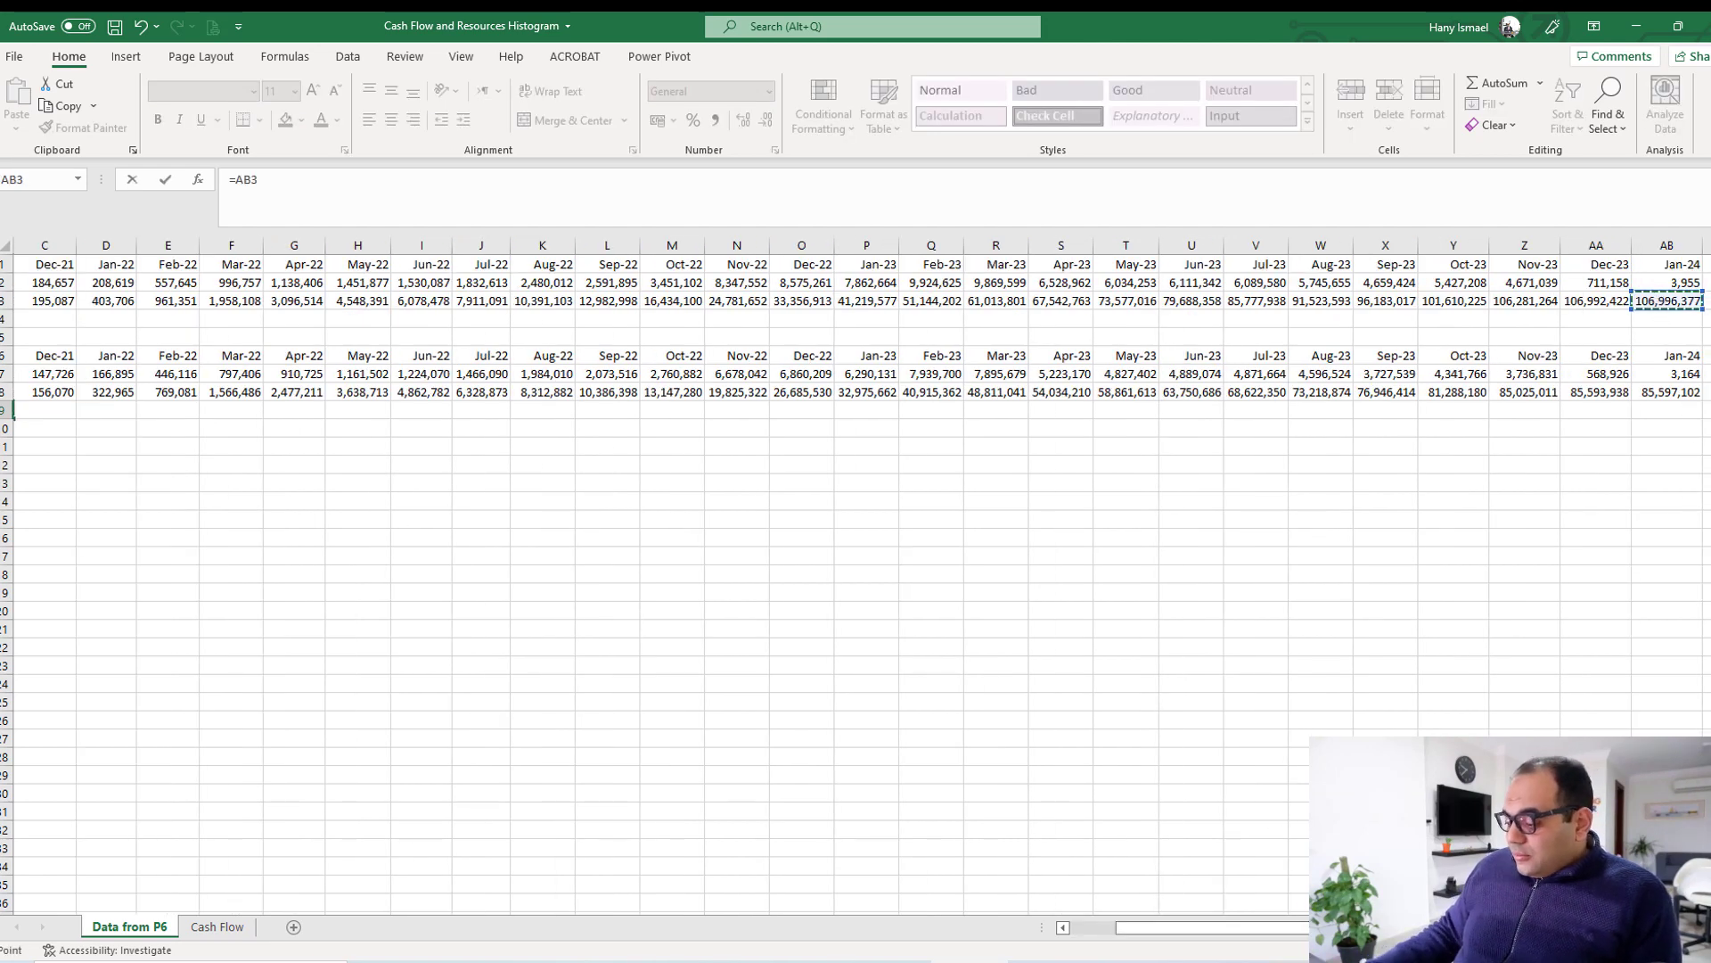
pyautogui.press('Return')
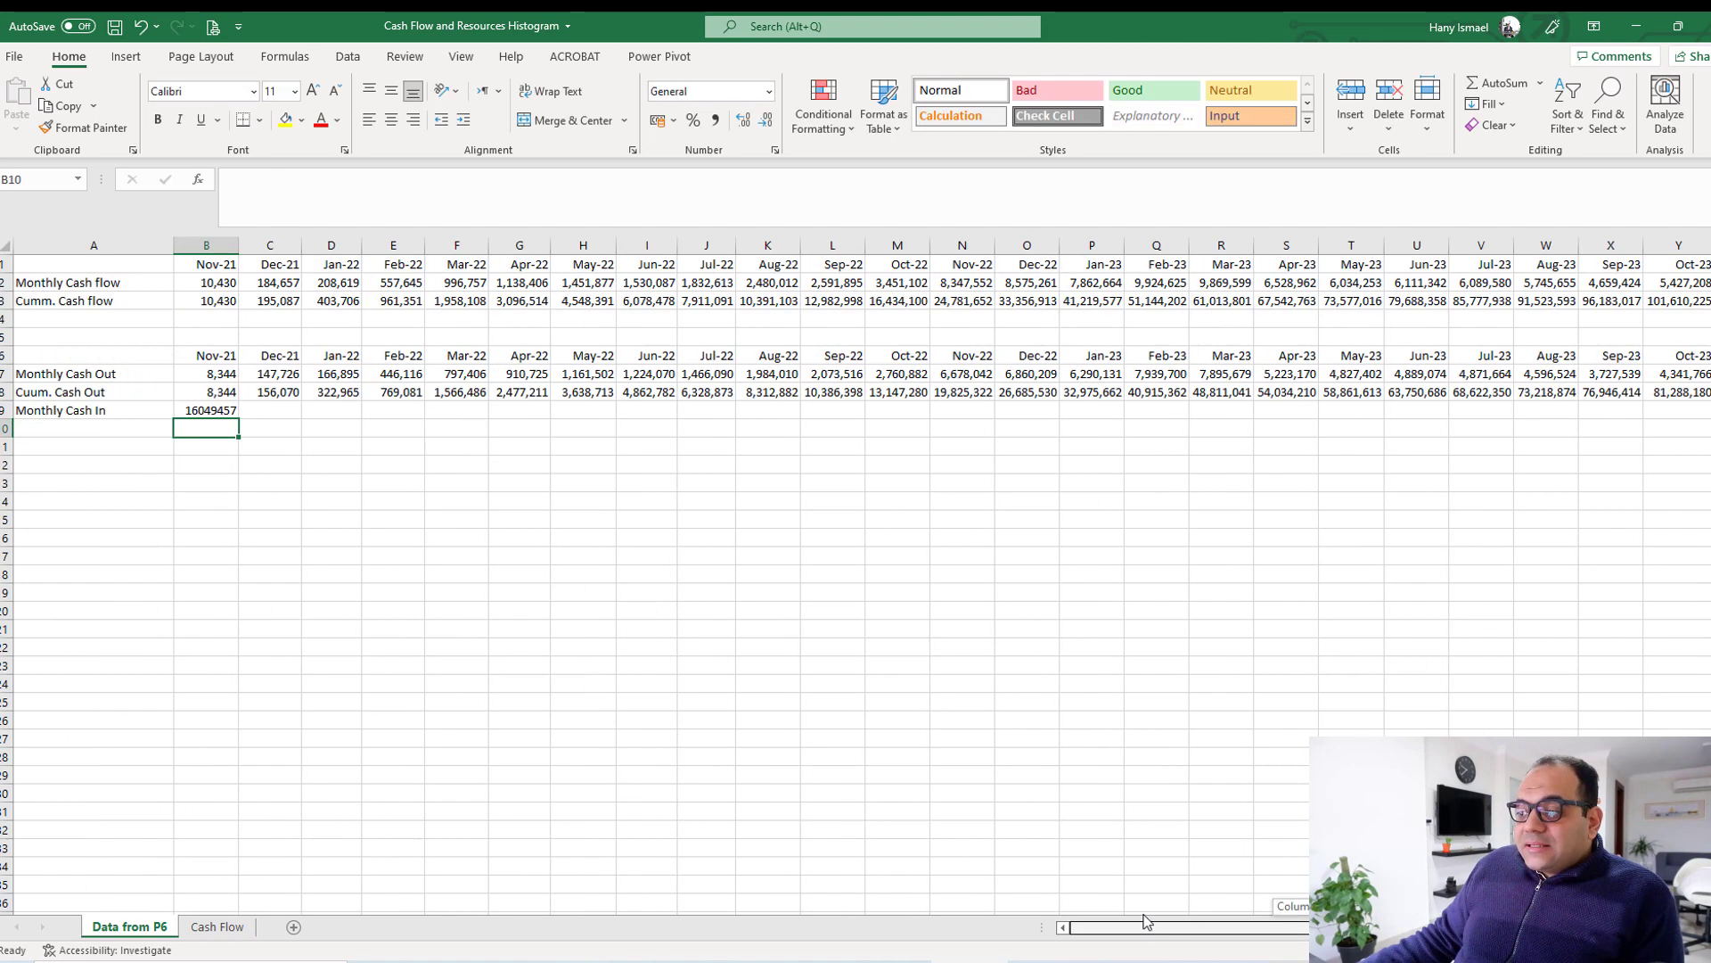
pyautogui.click(211, 303)
pyautogui.click(85, 127)
pyautogui.click(214, 410)
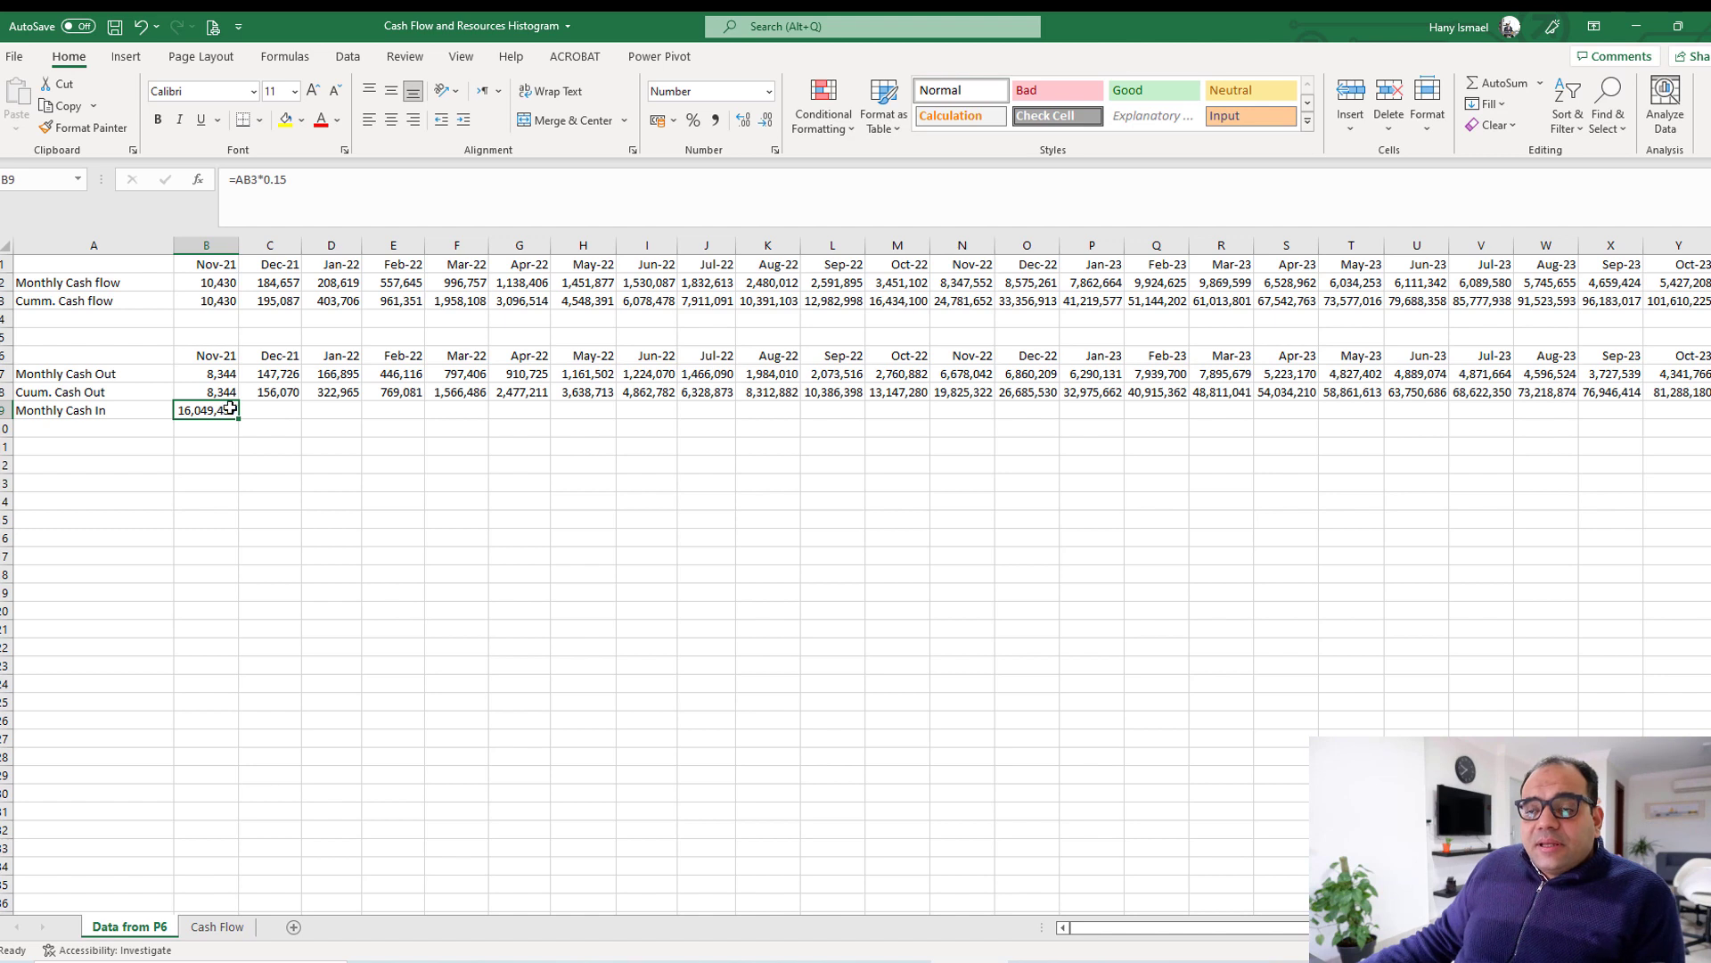
# Enter =B3*0.85 as the Jan-22 Monthly Cash In value in D9 and copy B3's number format onto it.
pyautogui.click(282, 410)
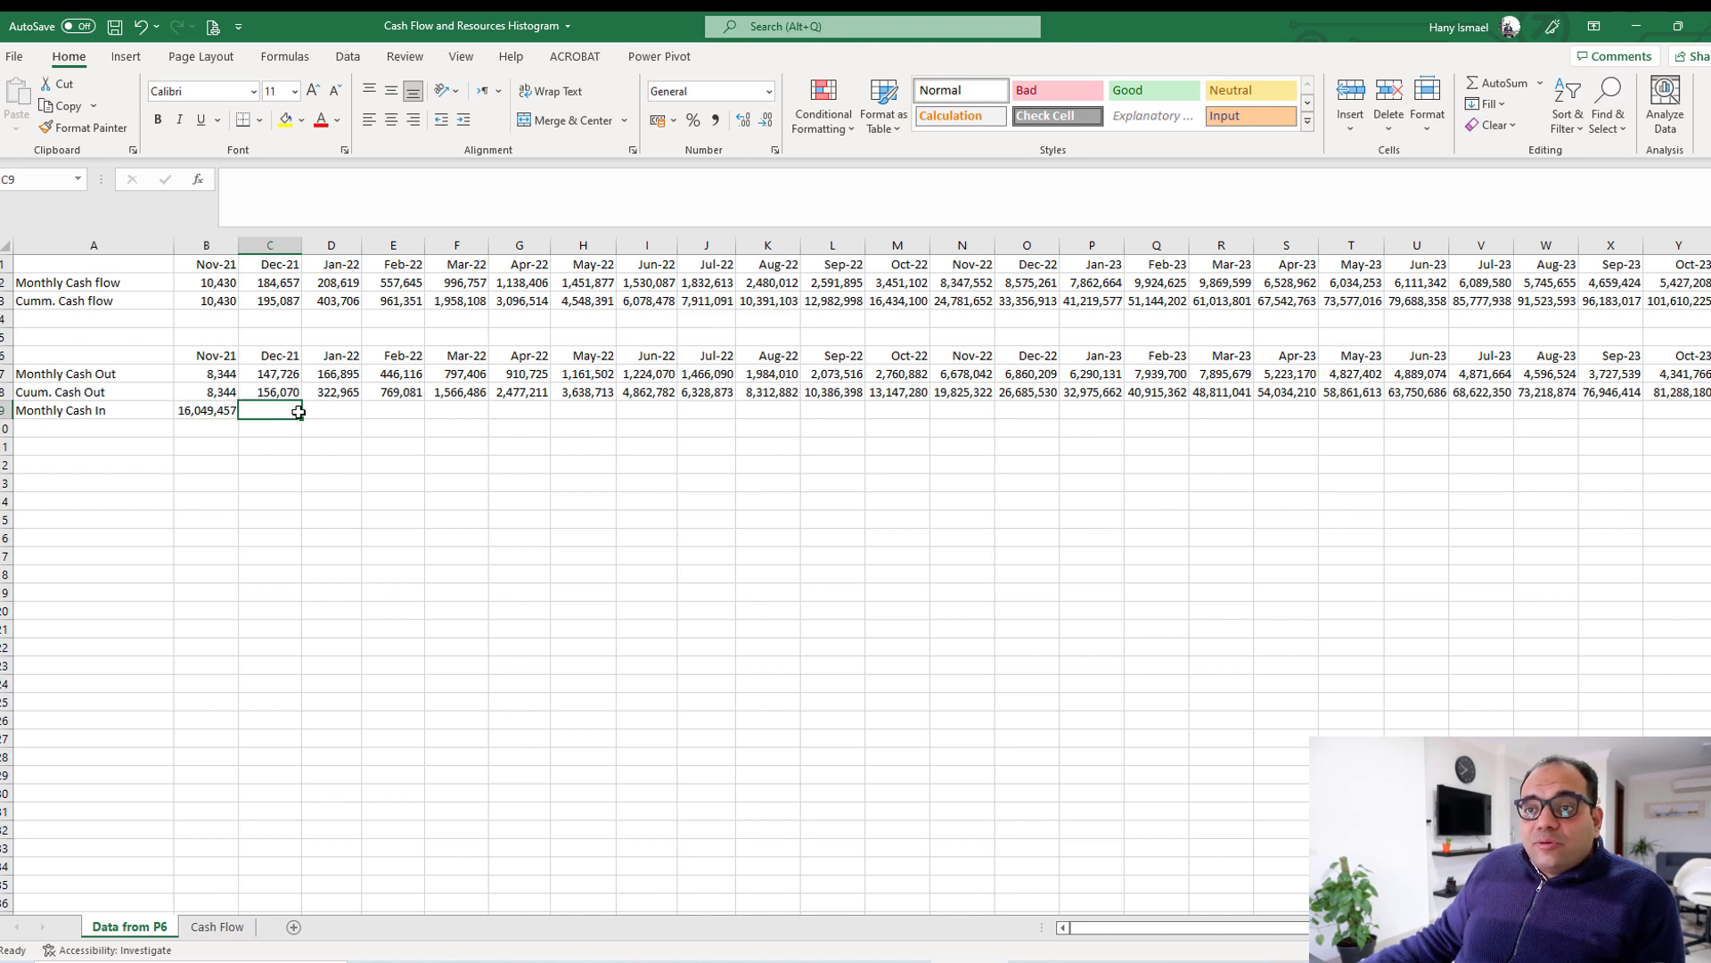
pyautogui.click(340, 414)
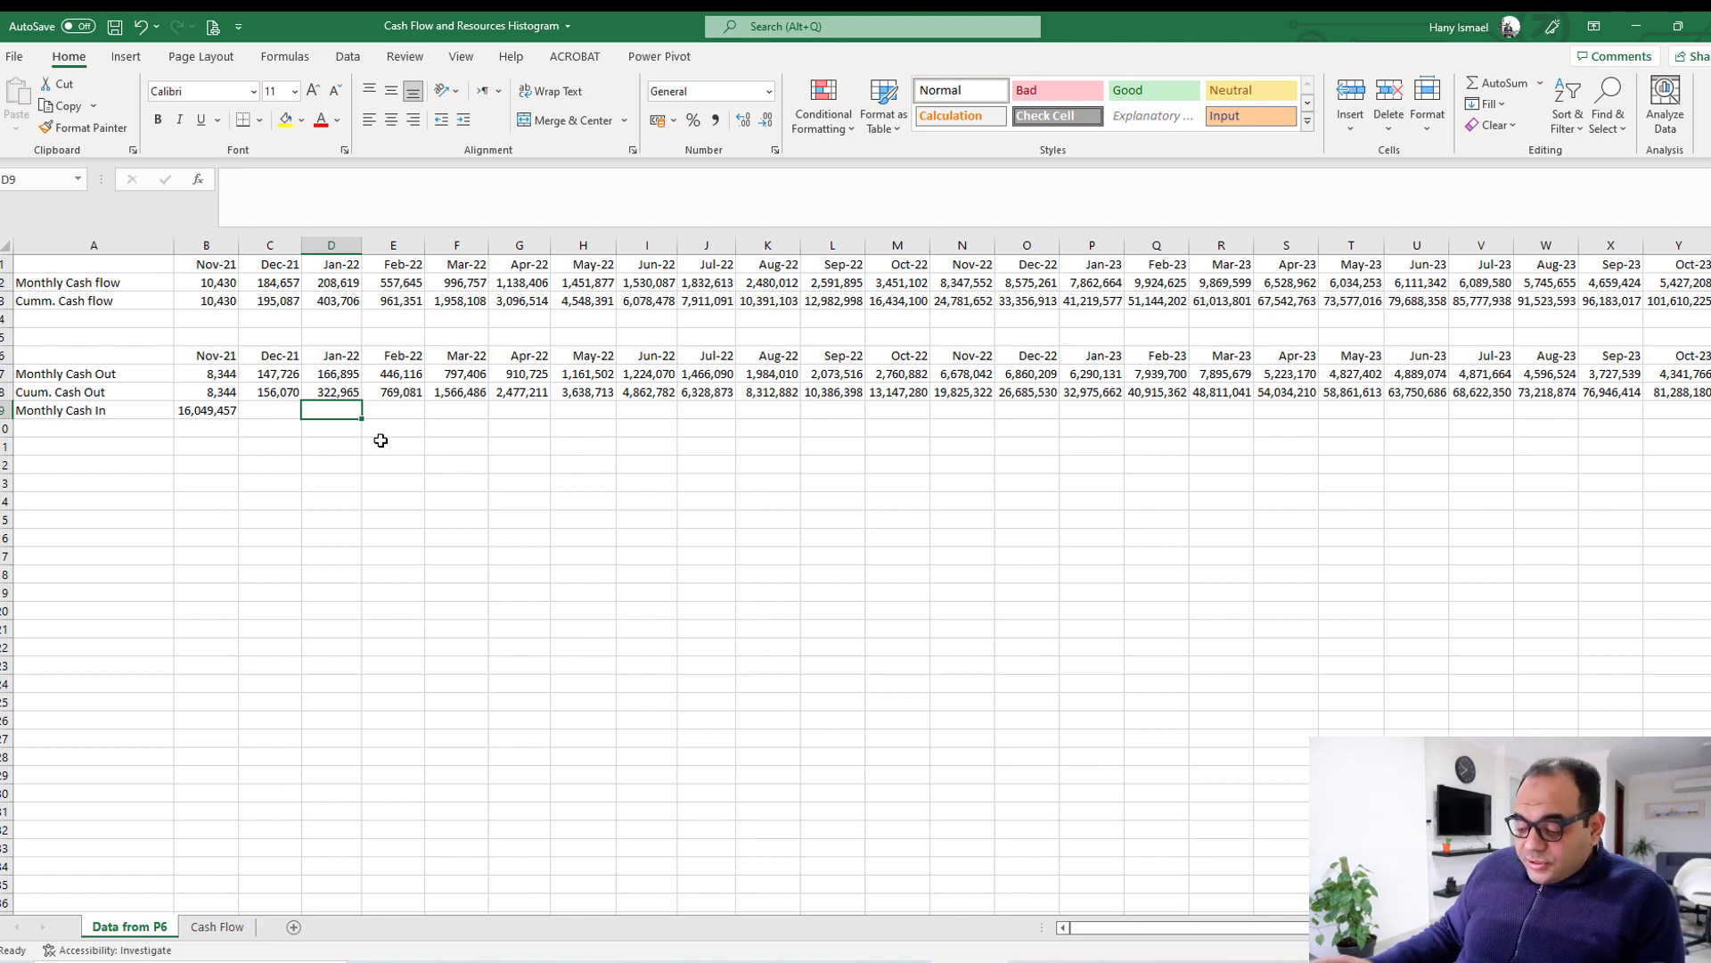
pyautogui.write('=')
pyautogui.click(225, 302)
pyautogui.write('*')
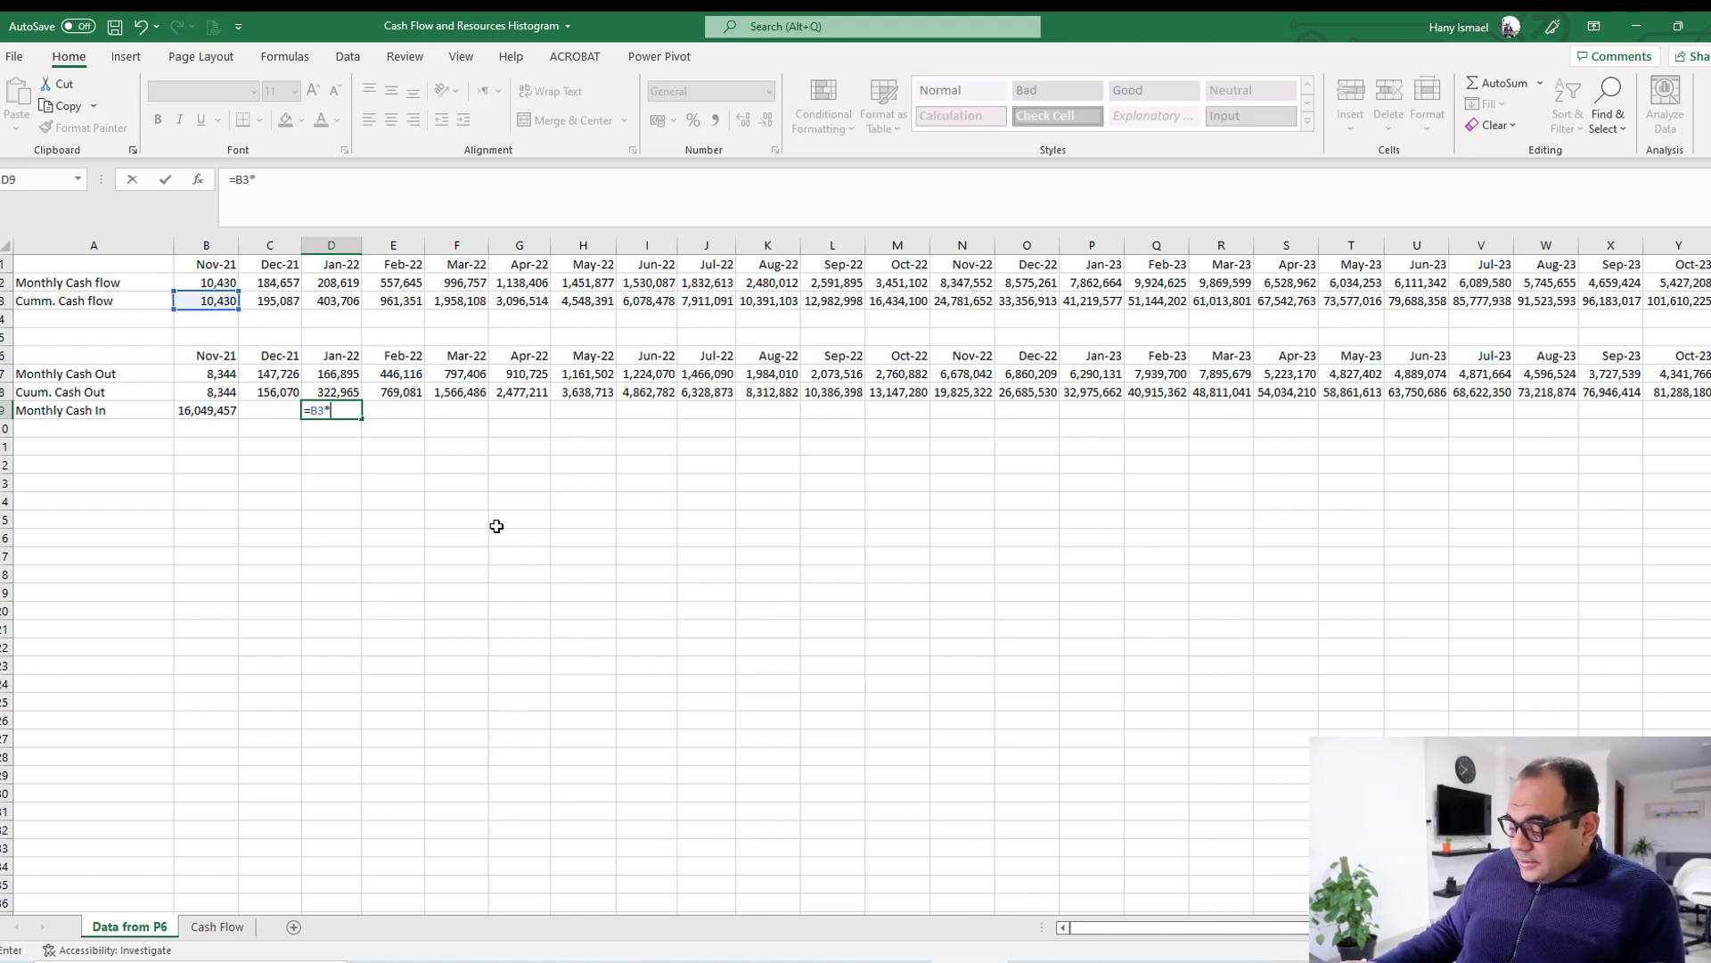
pyautogui.write('0.85')
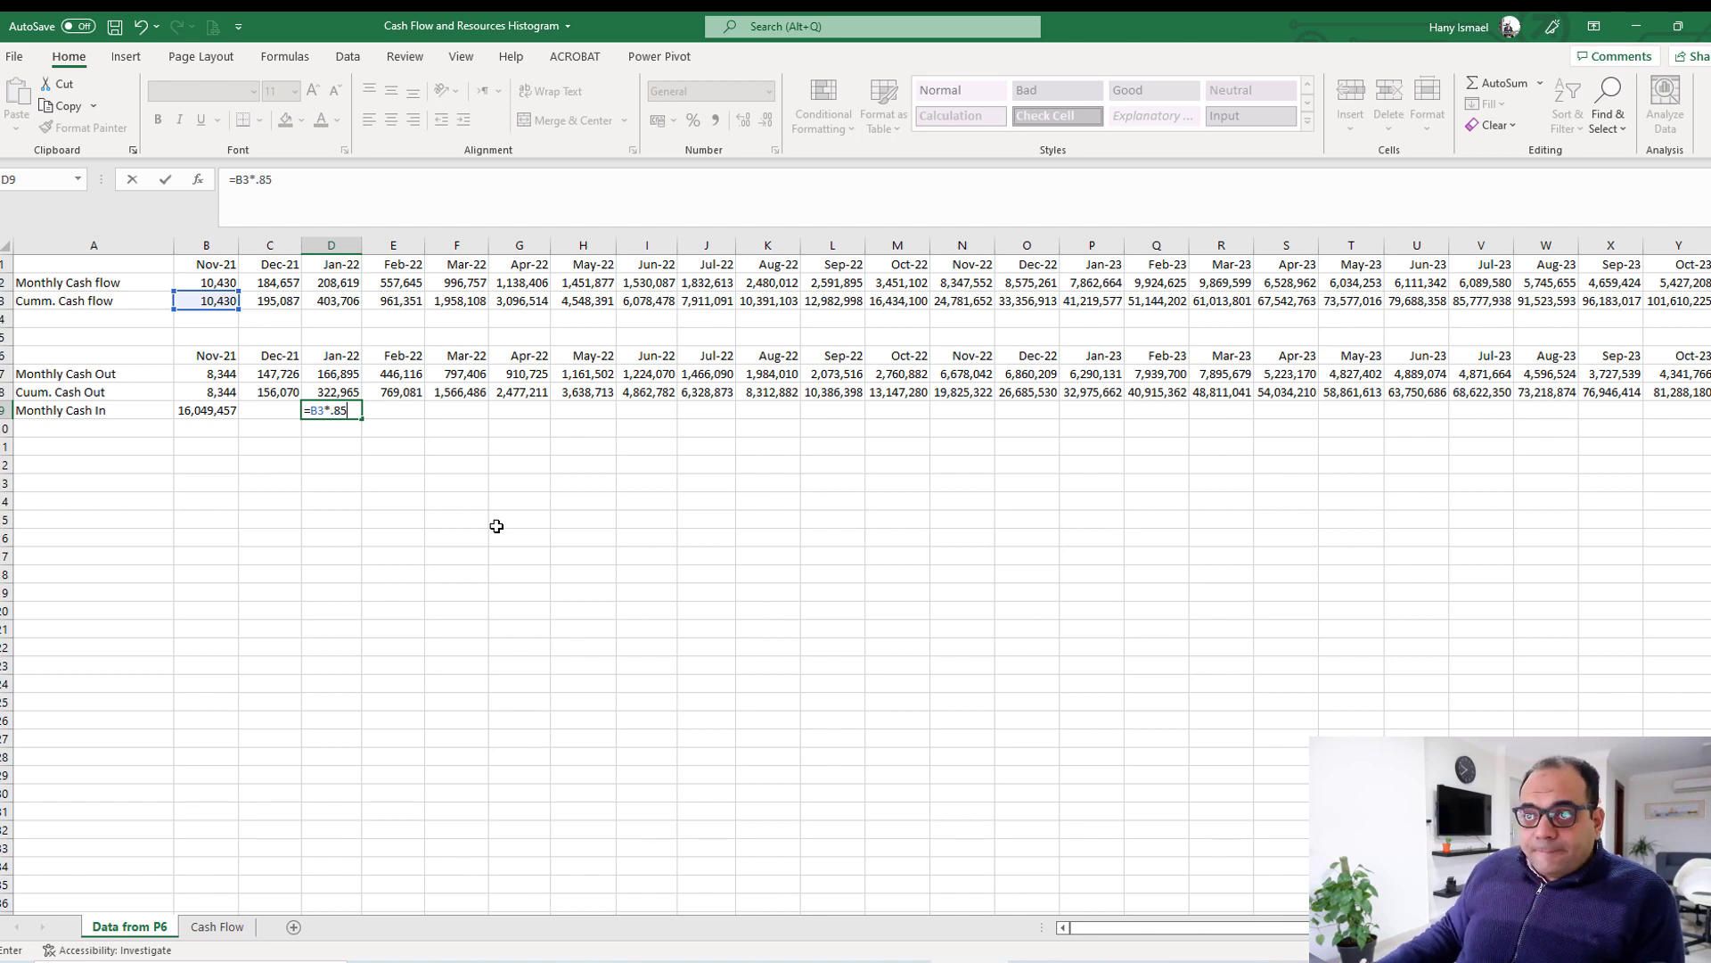
pyautogui.press('Return')
pyautogui.click(225, 302)
pyautogui.click(85, 128)
pyautogui.click(324, 410)
pyautogui.click(393, 465)
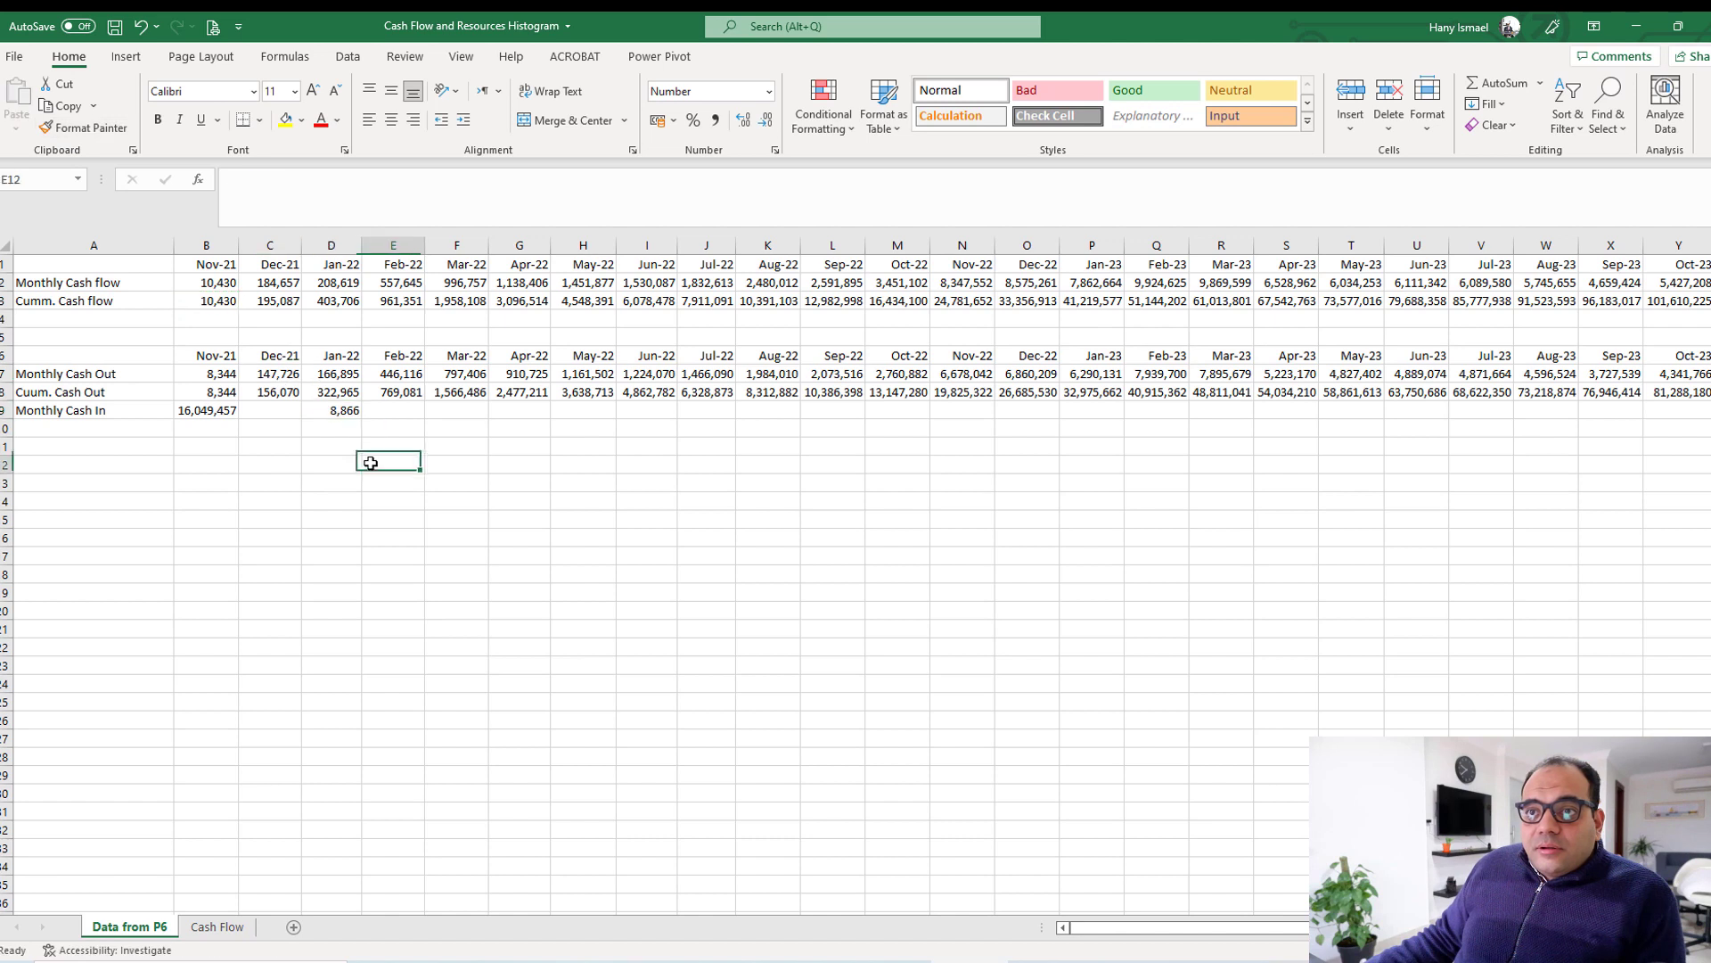
# Change the multiplier in the D9 Monthly Cash In formula to 0.8, giving =B3*0.8.
pyautogui.click(218, 303)
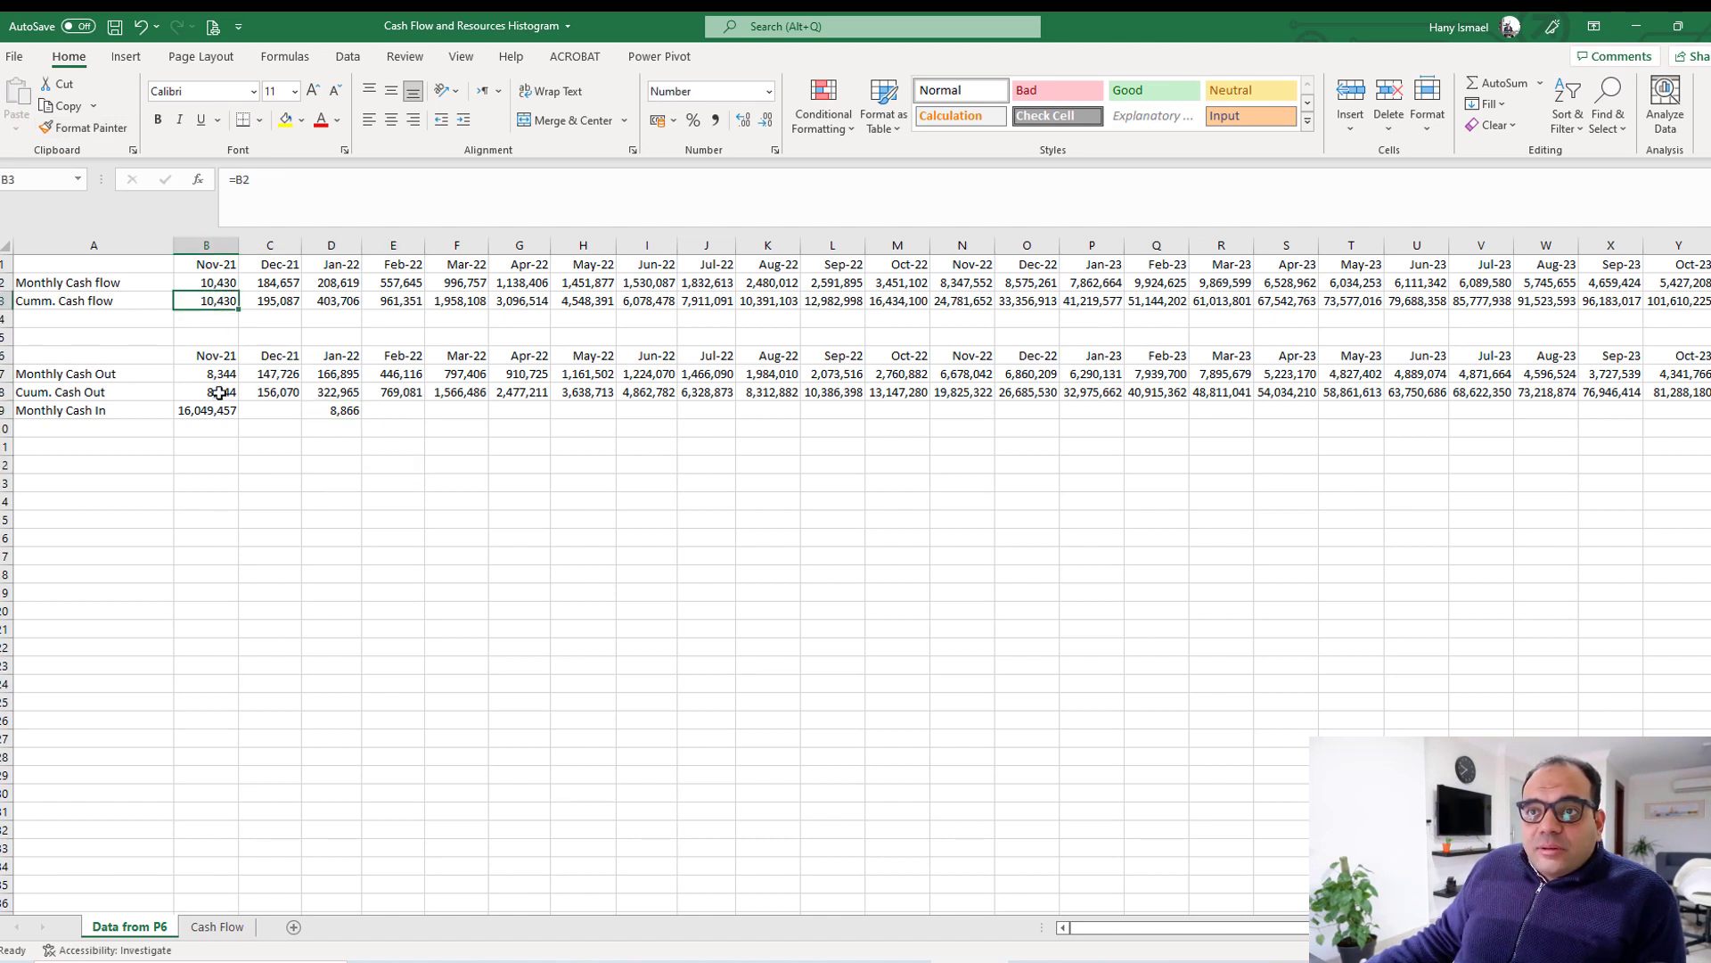
pyautogui.click(268, 390)
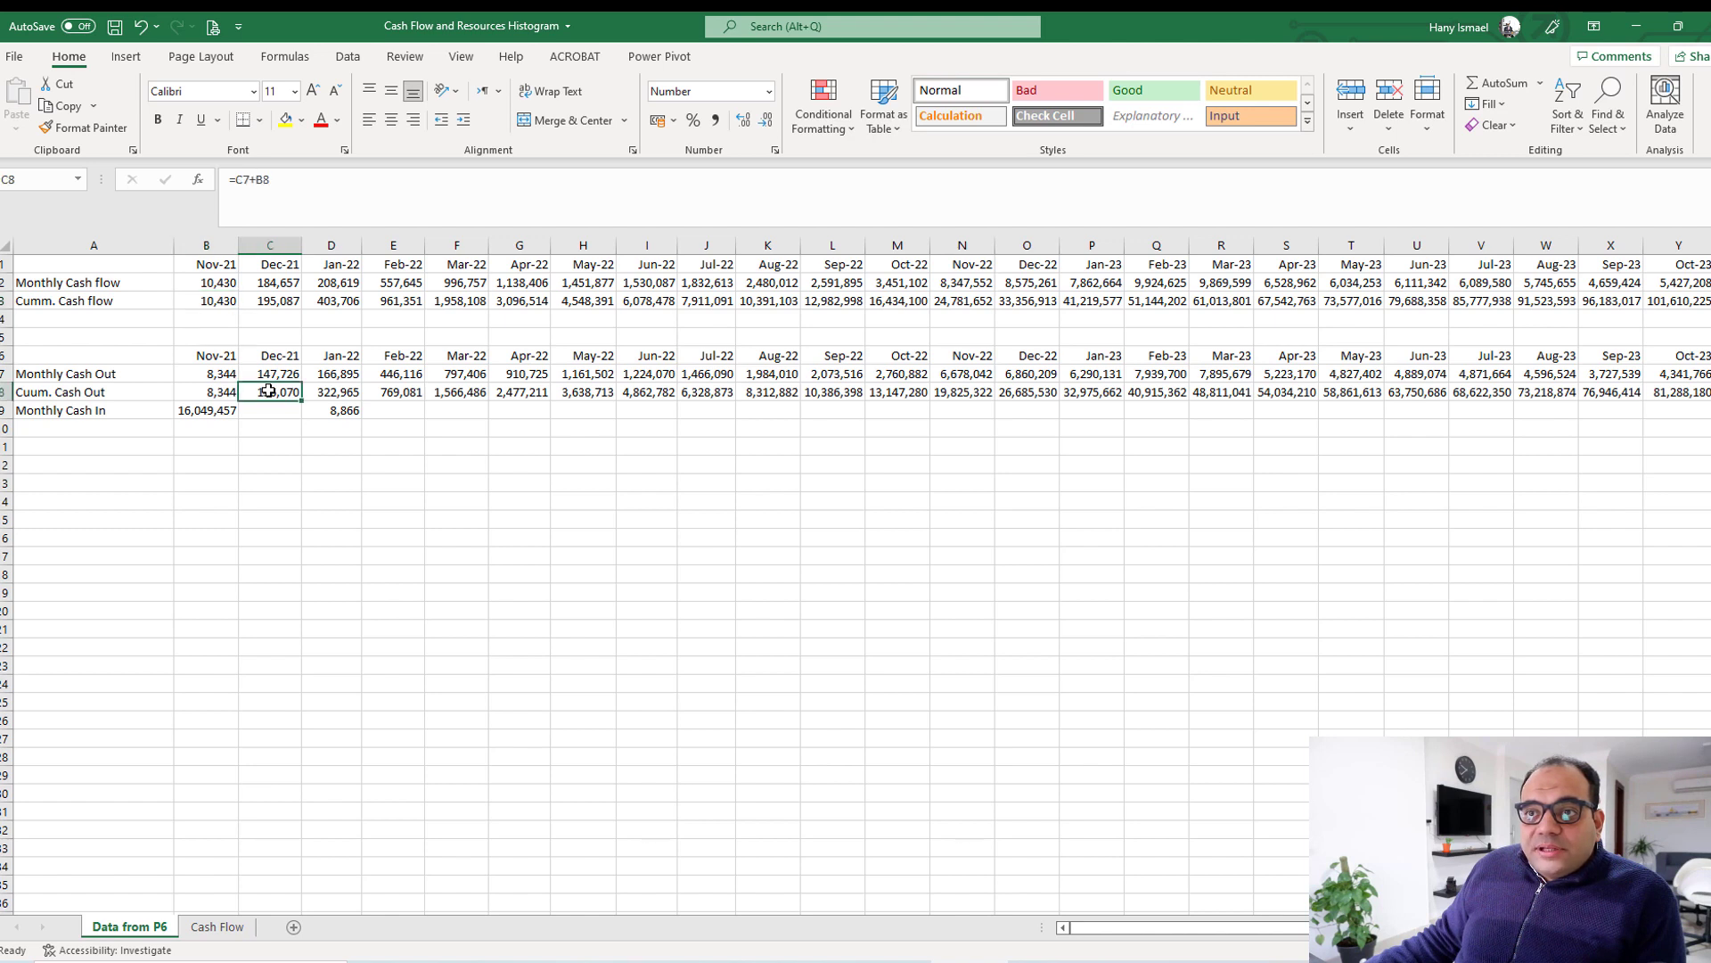
pyautogui.click(341, 412)
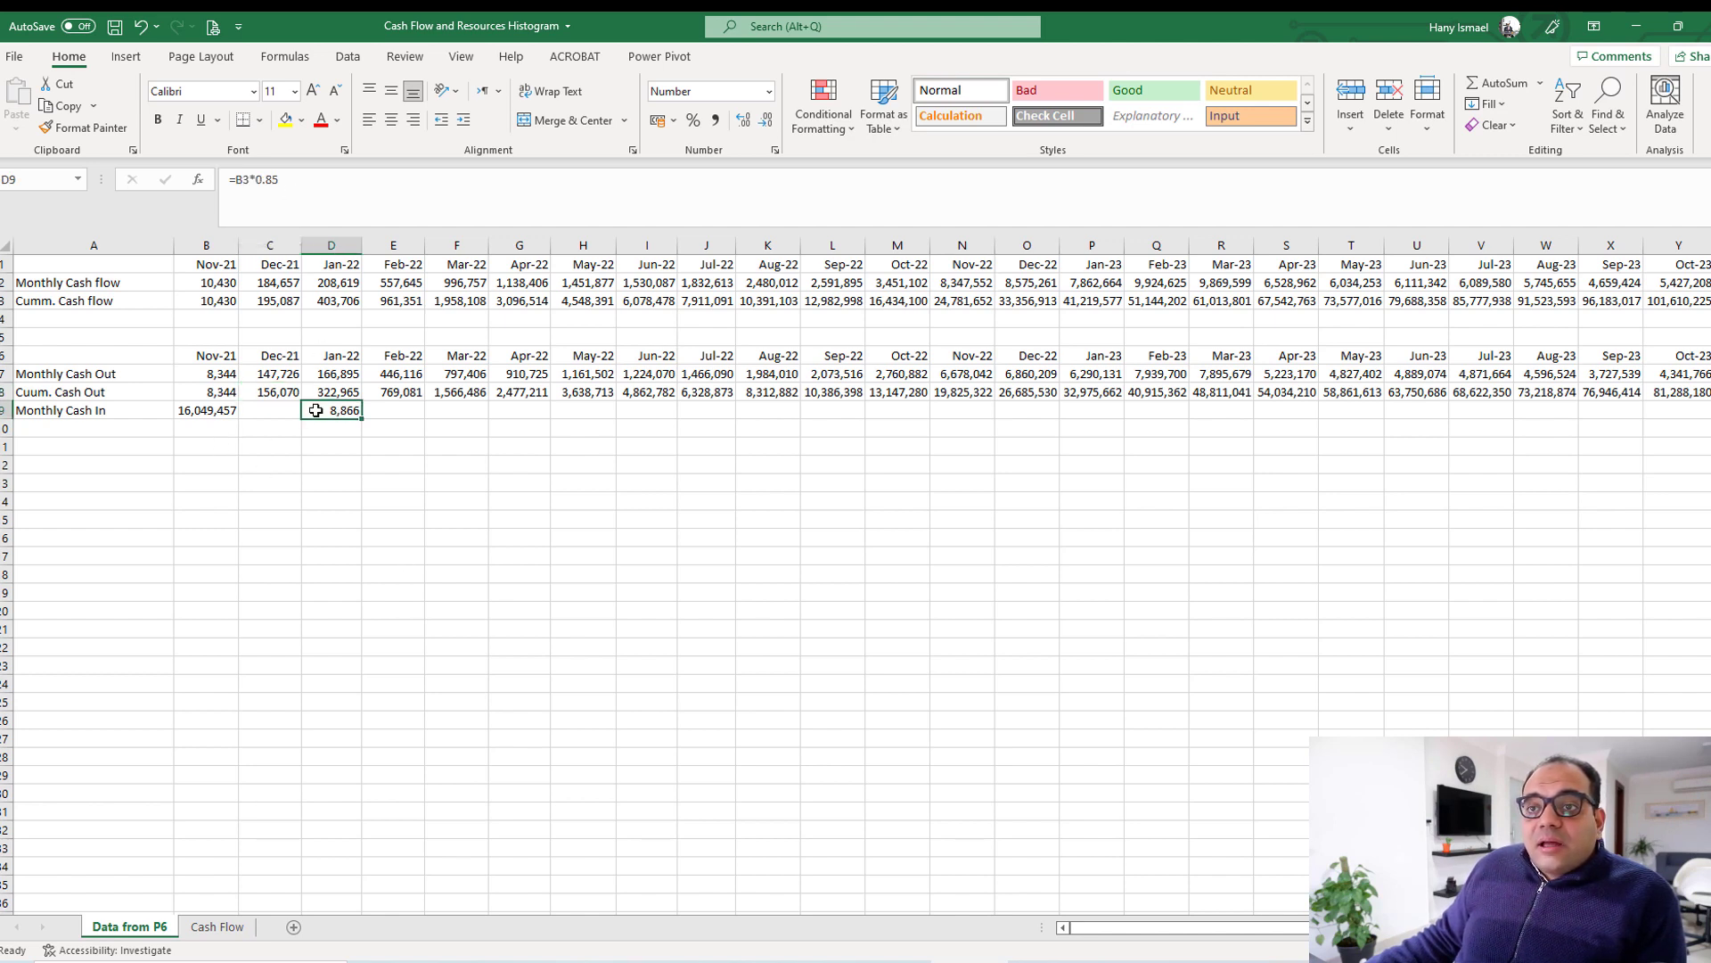
pyautogui.click(224, 414)
pyautogui.click(344, 412)
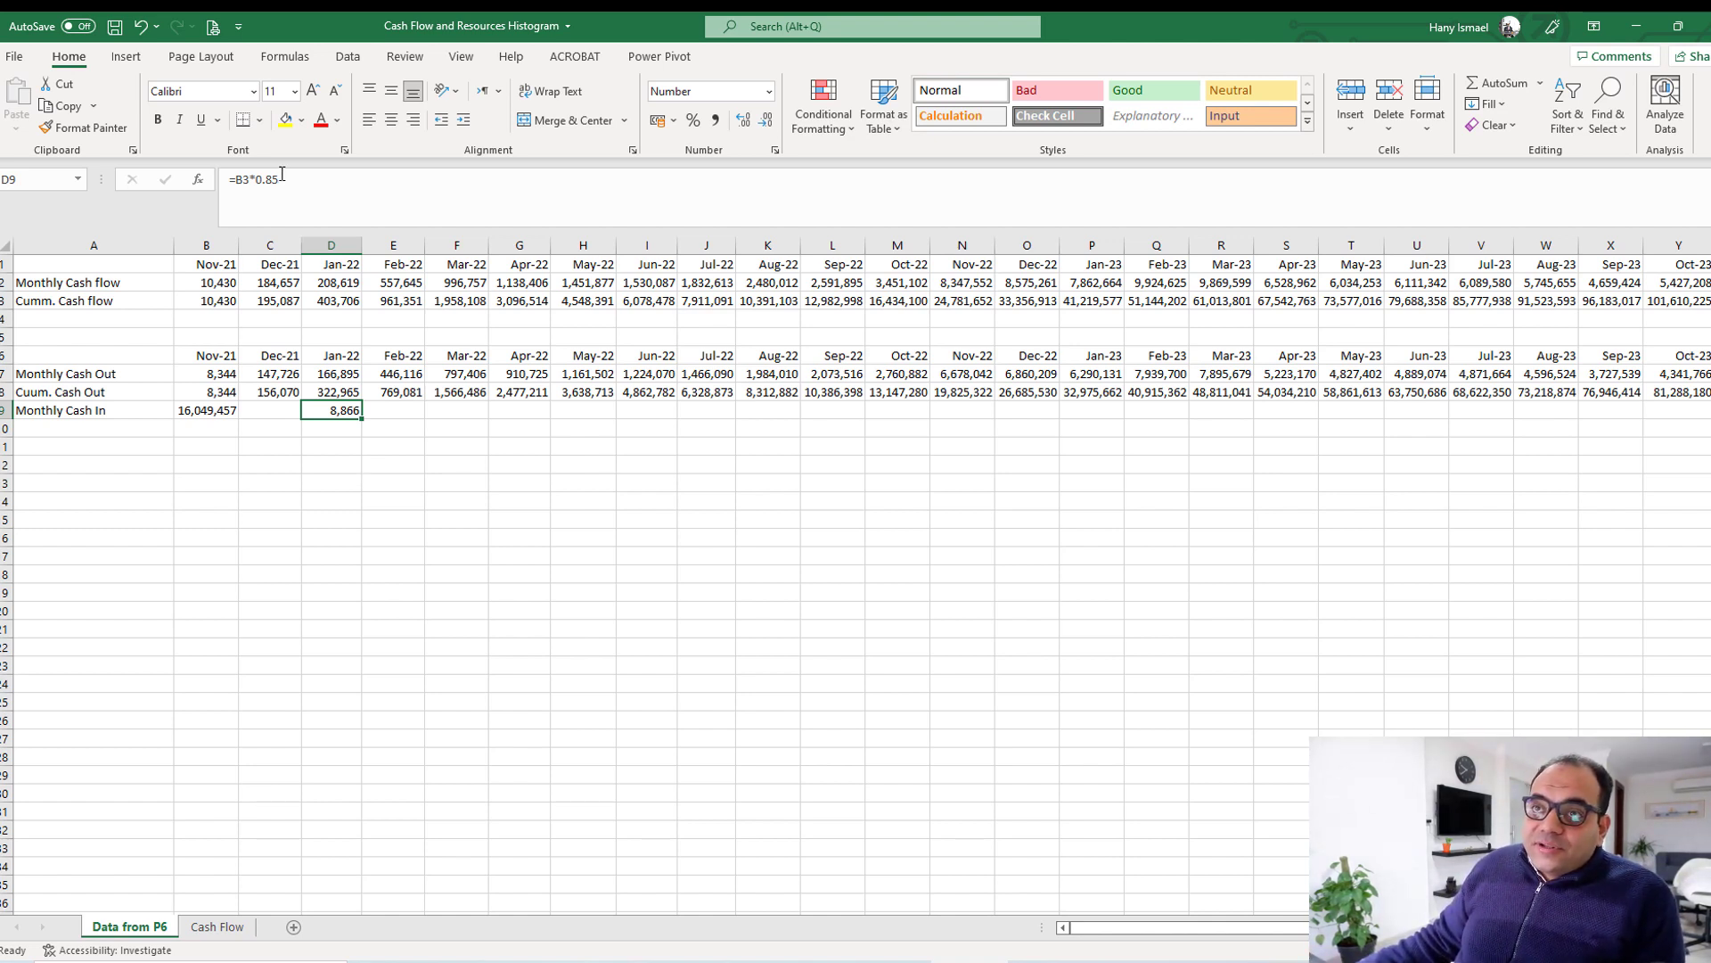
pyautogui.moveTo(272, 175); pyautogui.dragTo(293, 178)
pyautogui.press('BackSpace')
pyautogui.press('Return')
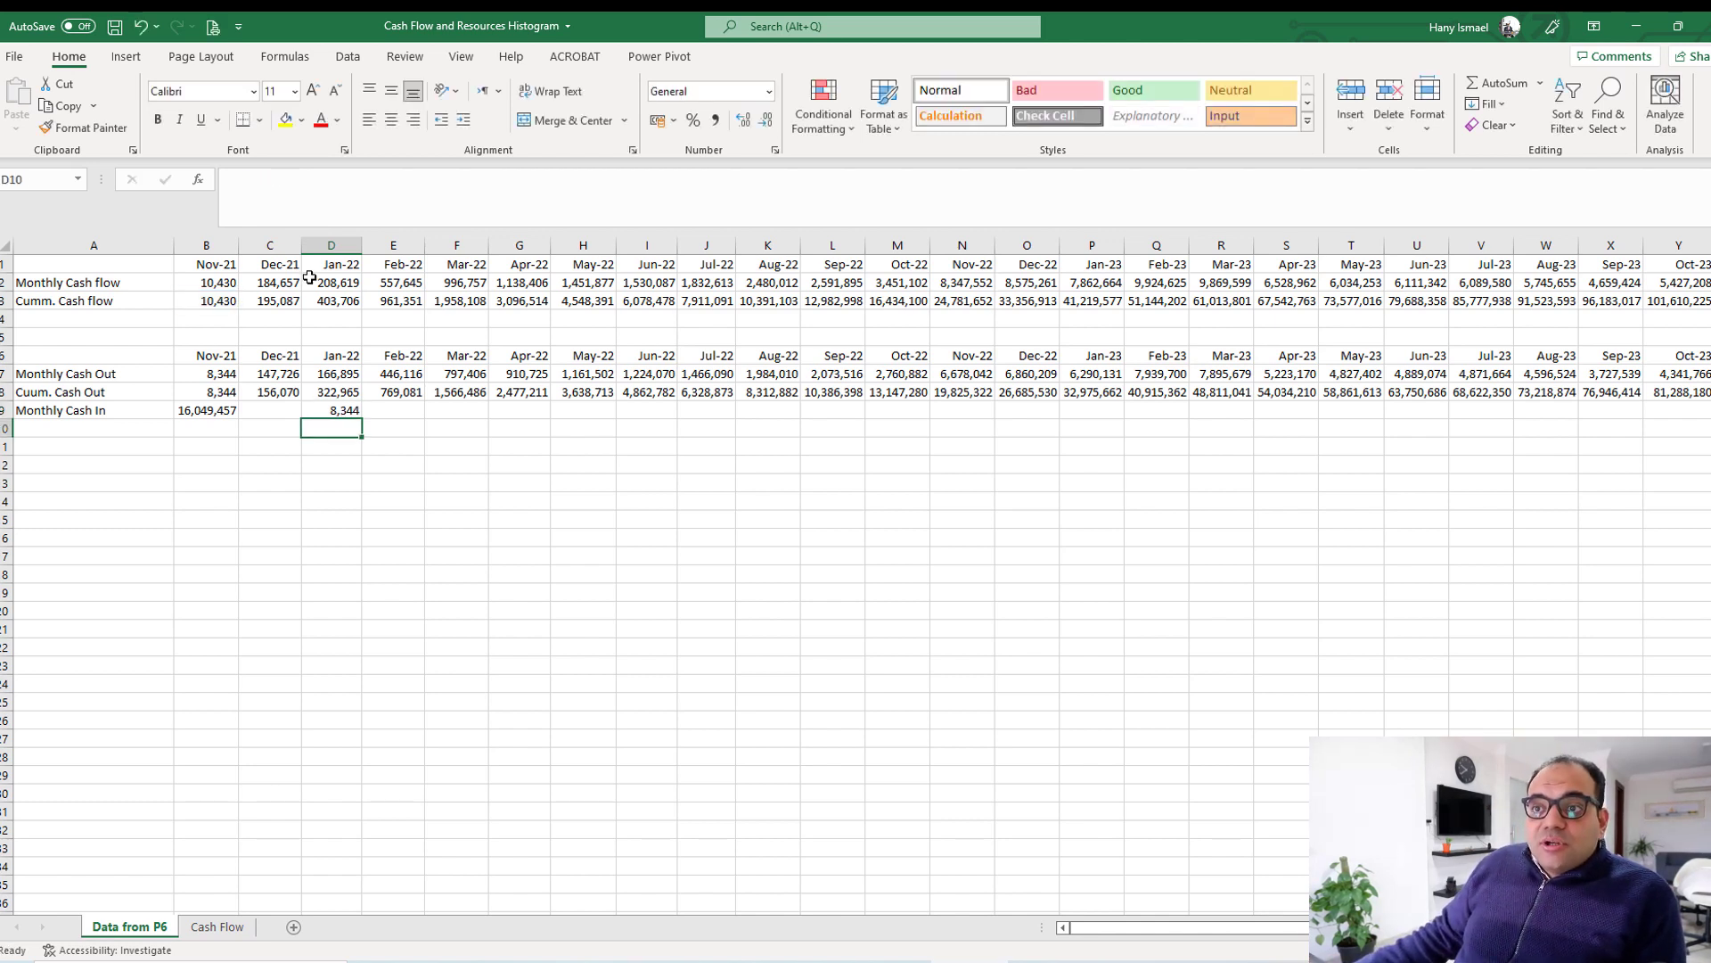
# Fill the D9 formula across row 9 through column AD and autofit the widths of columns AC and AD.
pyautogui.click(330, 411)
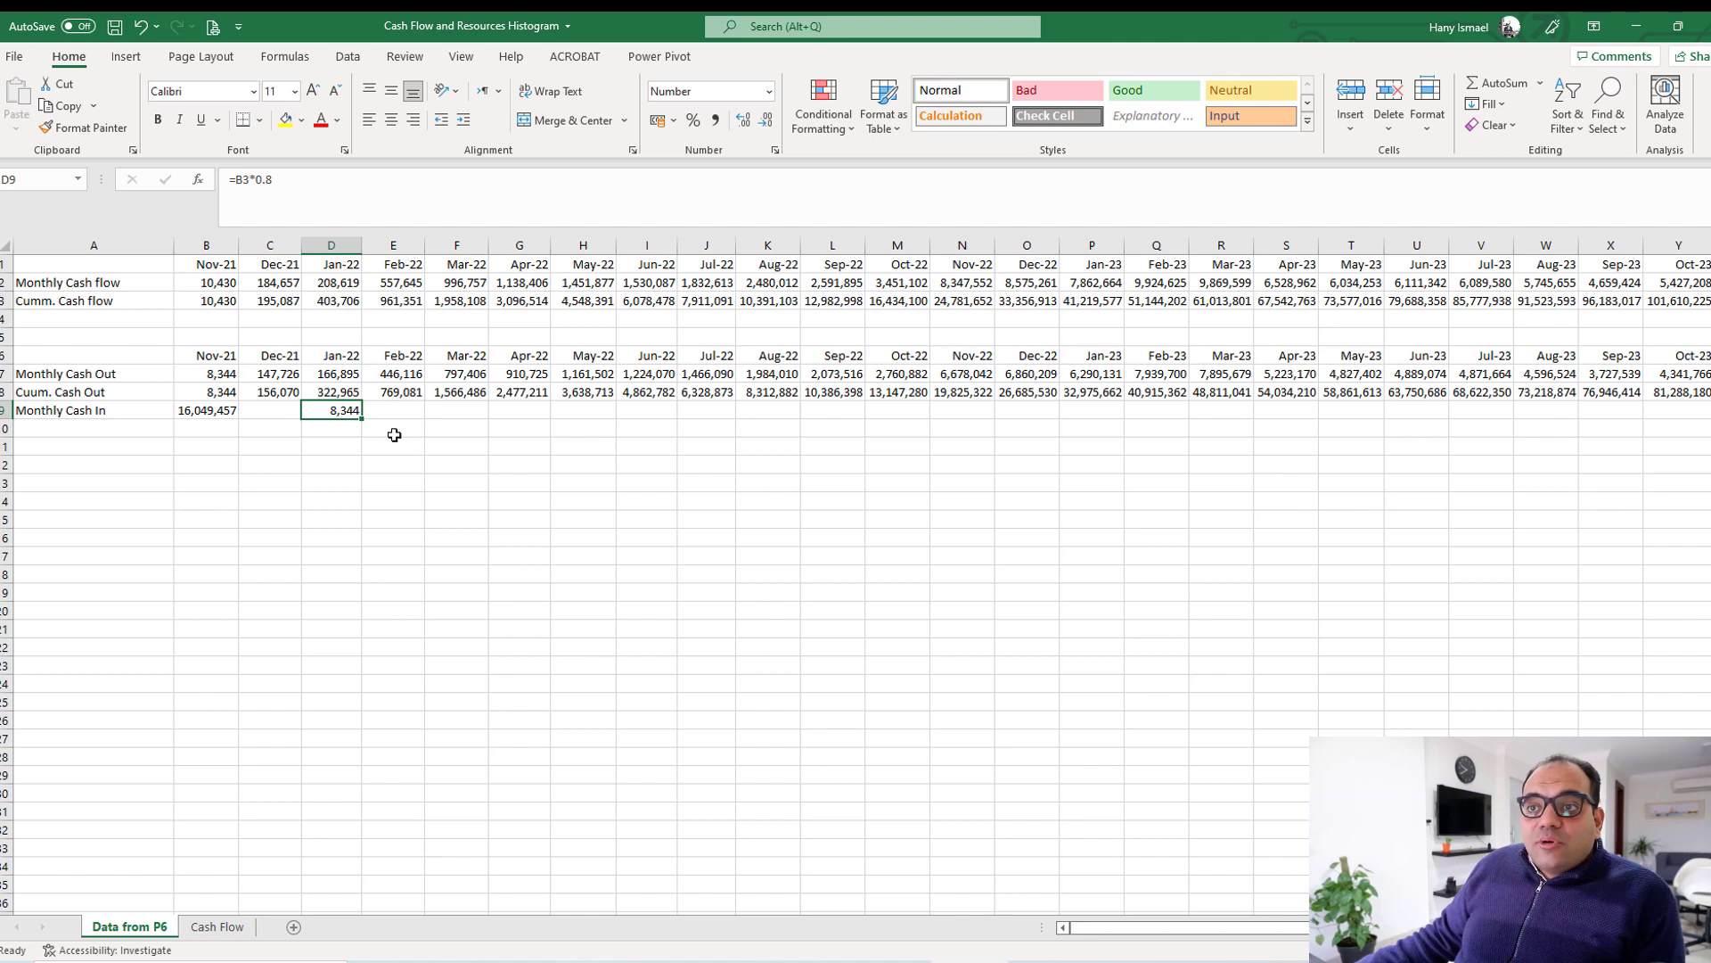
pyautogui.doubleClick(351, 411)
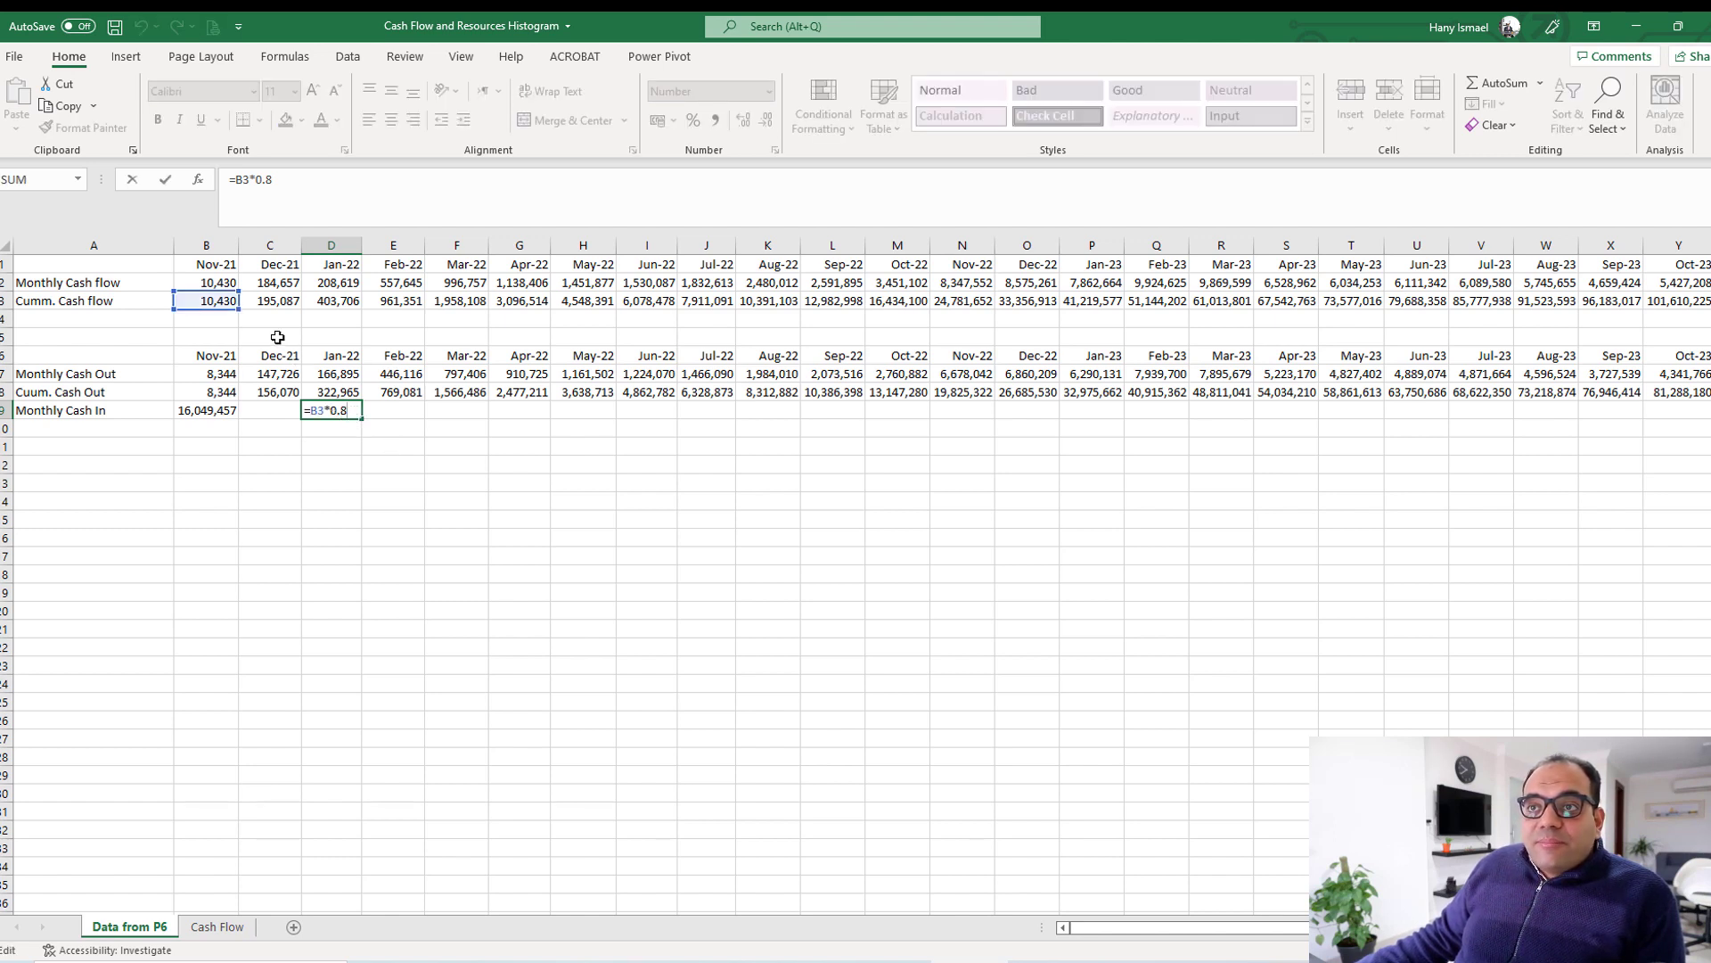
pyautogui.press('Return')
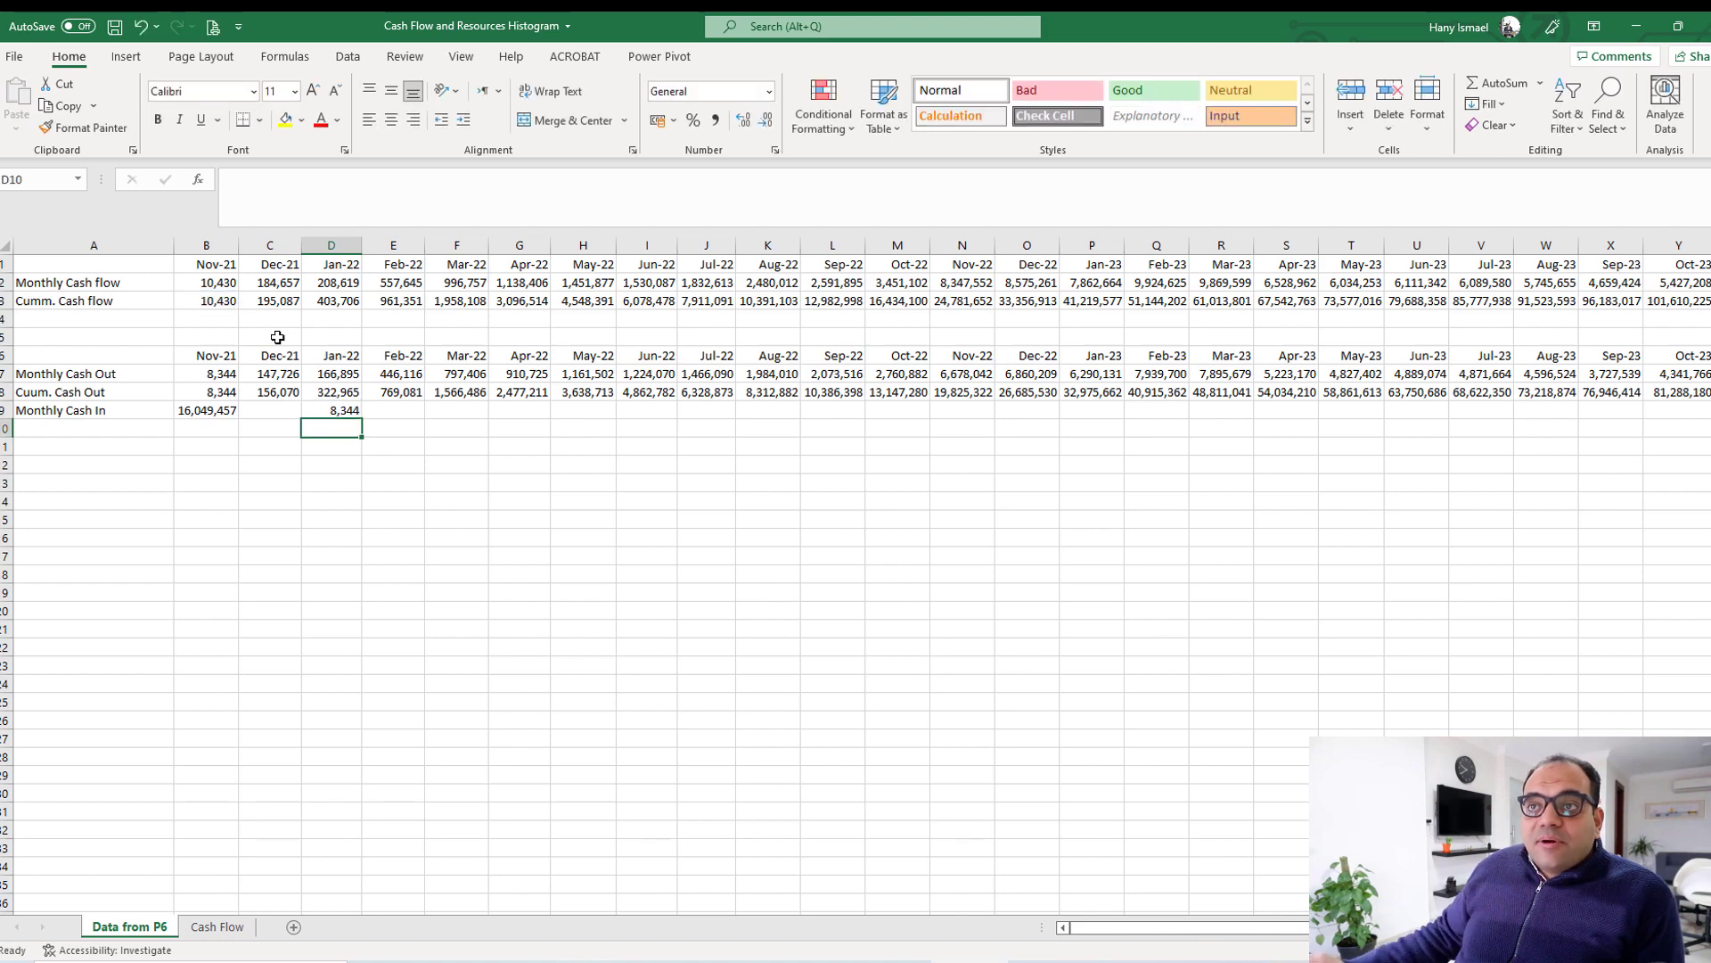
pyautogui.click(330, 409)
pyautogui.moveTo(362, 419); pyautogui.dragTo(1511, 414)
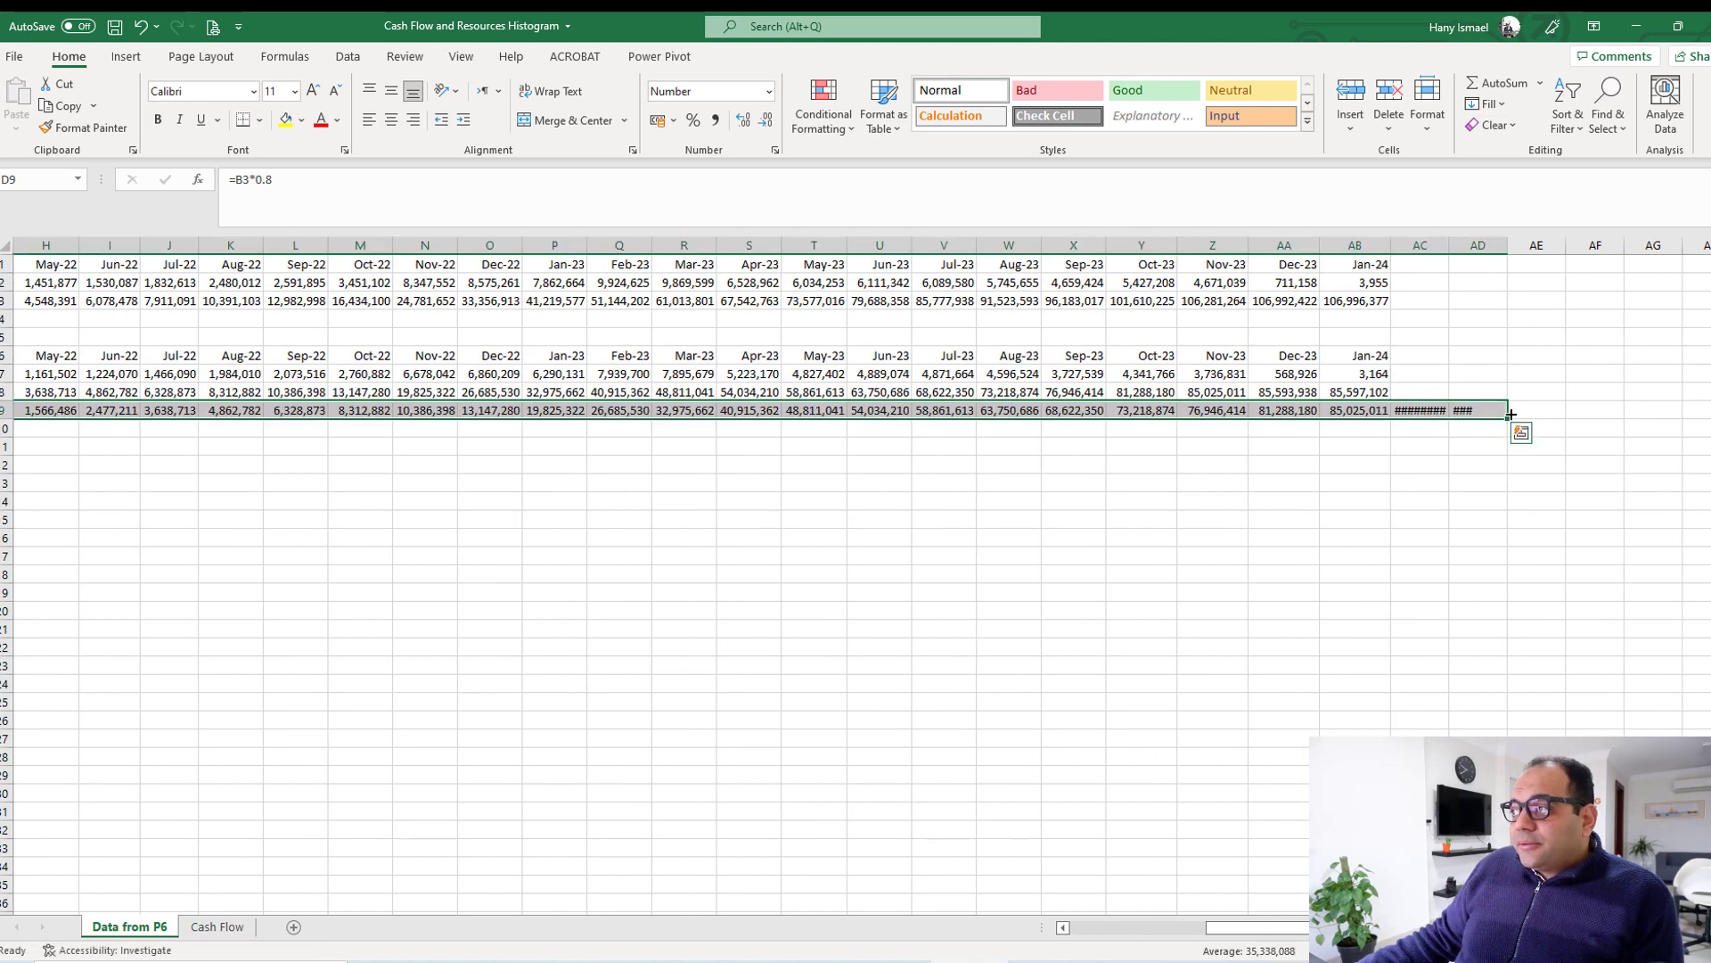
pyautogui.moveTo(1430, 246); pyautogui.dragTo(1506, 246)
pyautogui.doubleClick(1507, 245)
pyautogui.click(1586, 505)
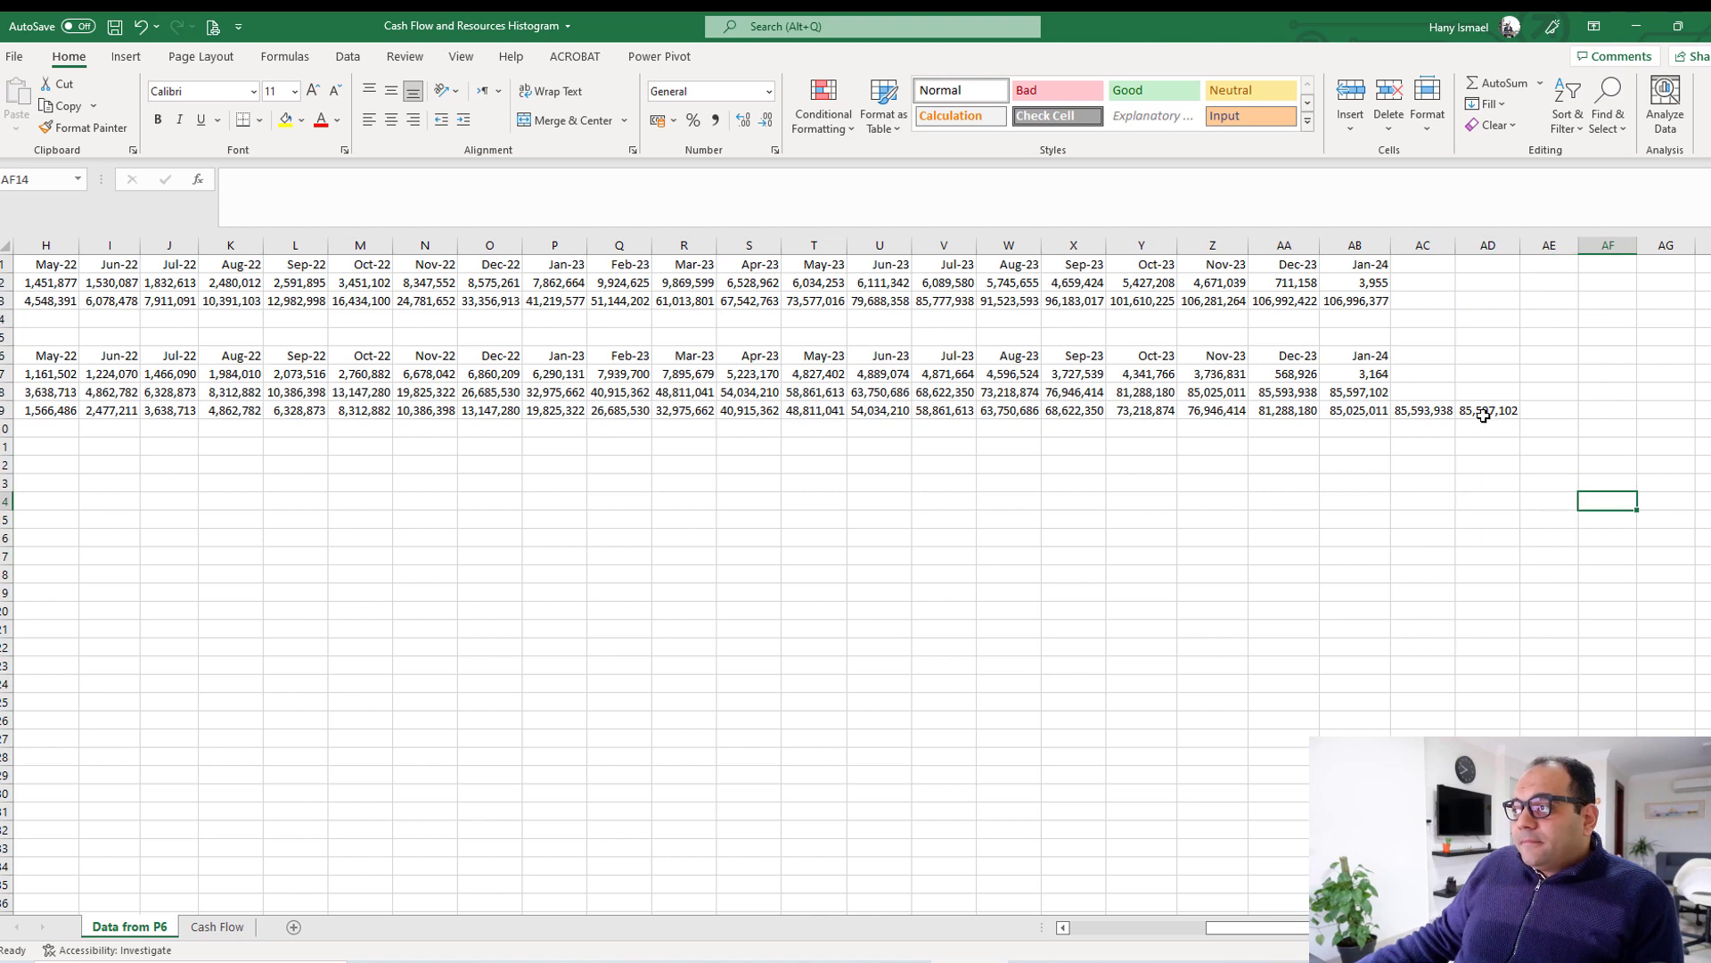
pyautogui.doubleClick(1437, 410)
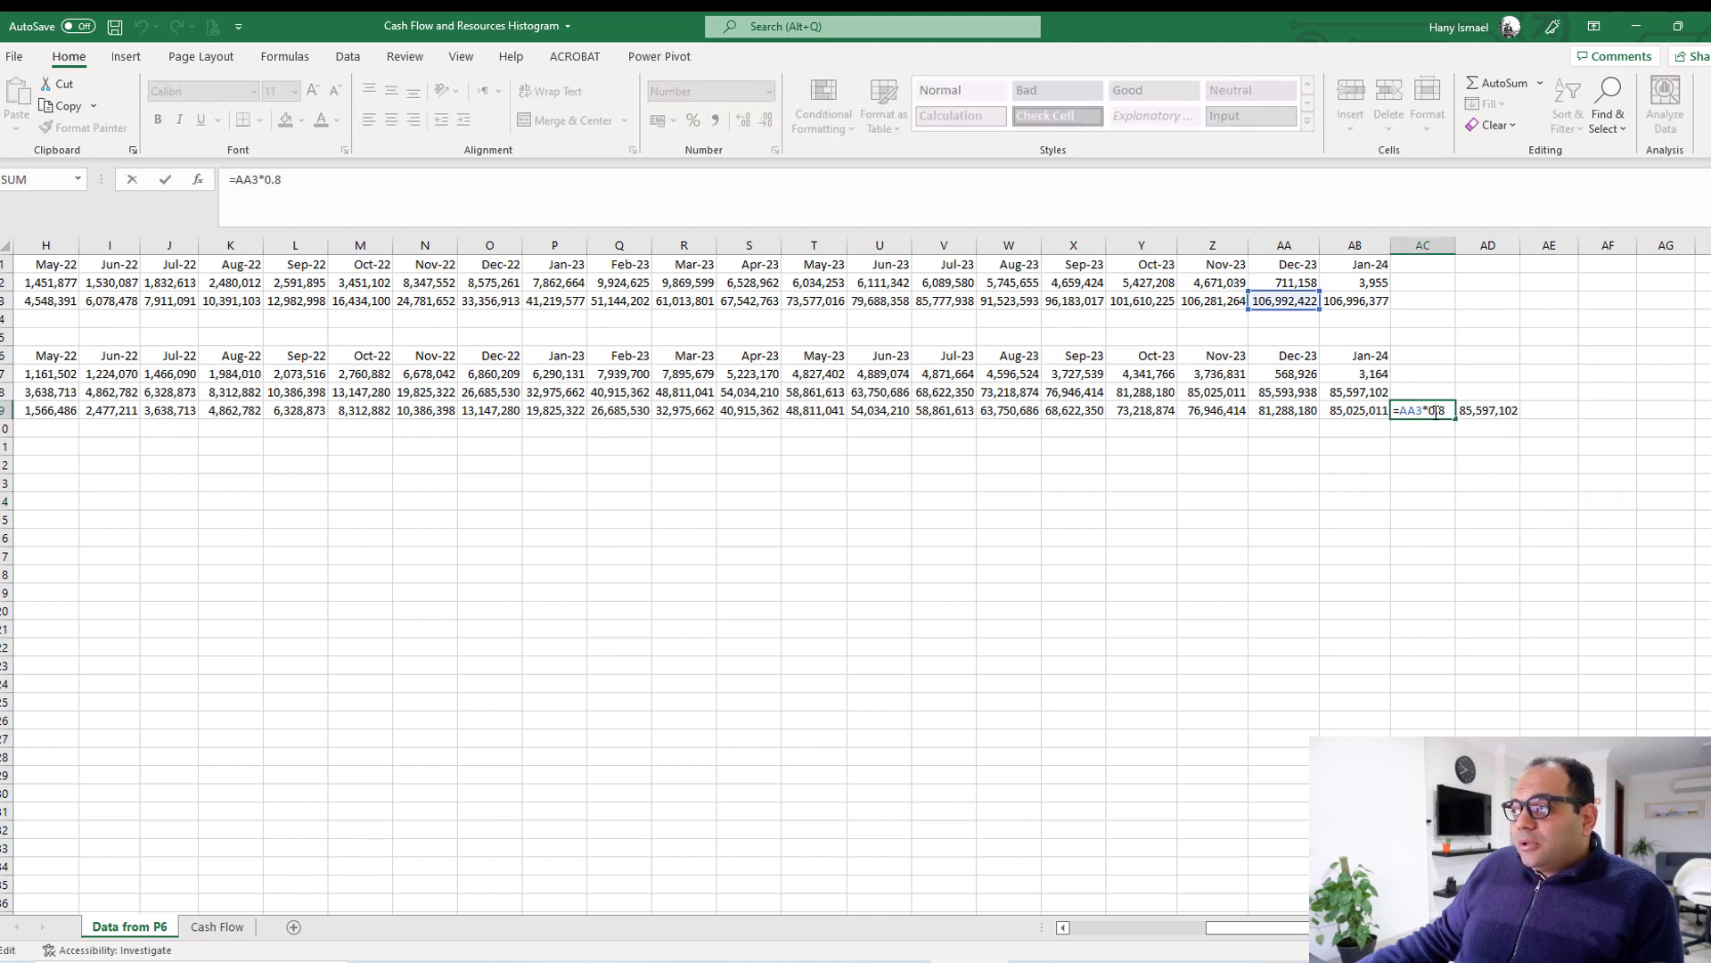
pyautogui.press('Escape')
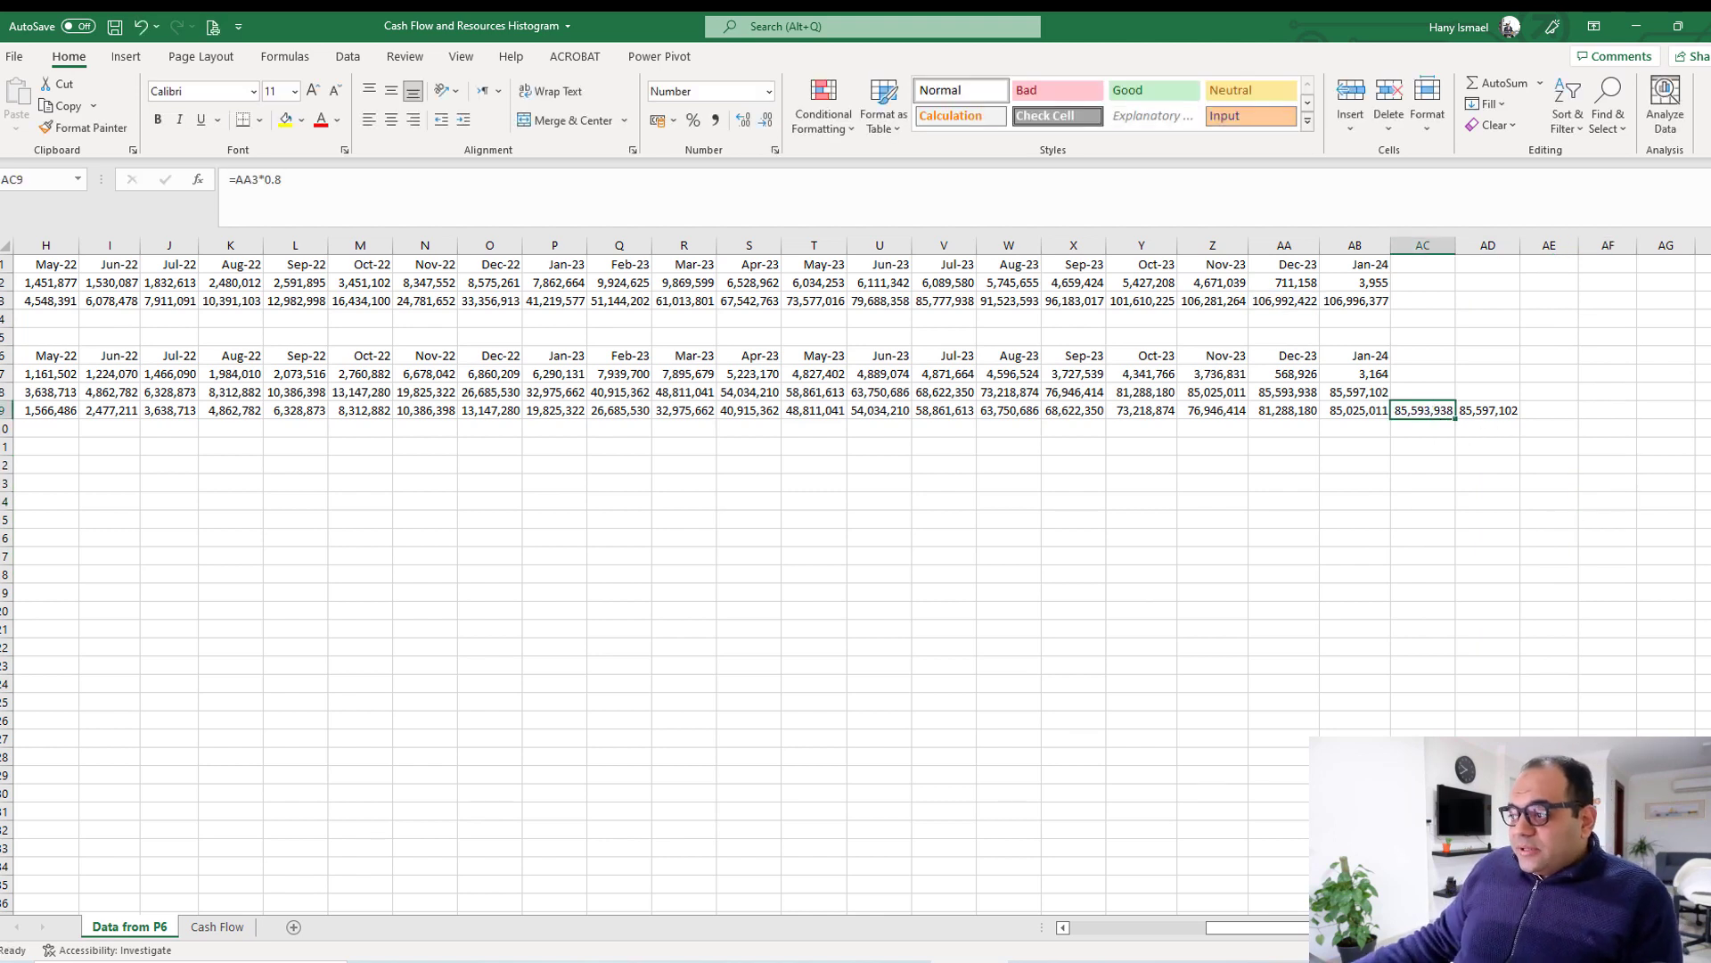
# Point the D9 formula at the monthly cash flow as =B2*0.8 and refill it across row 9 through AD9.
pyautogui.hscroll(-5, 807, 791)
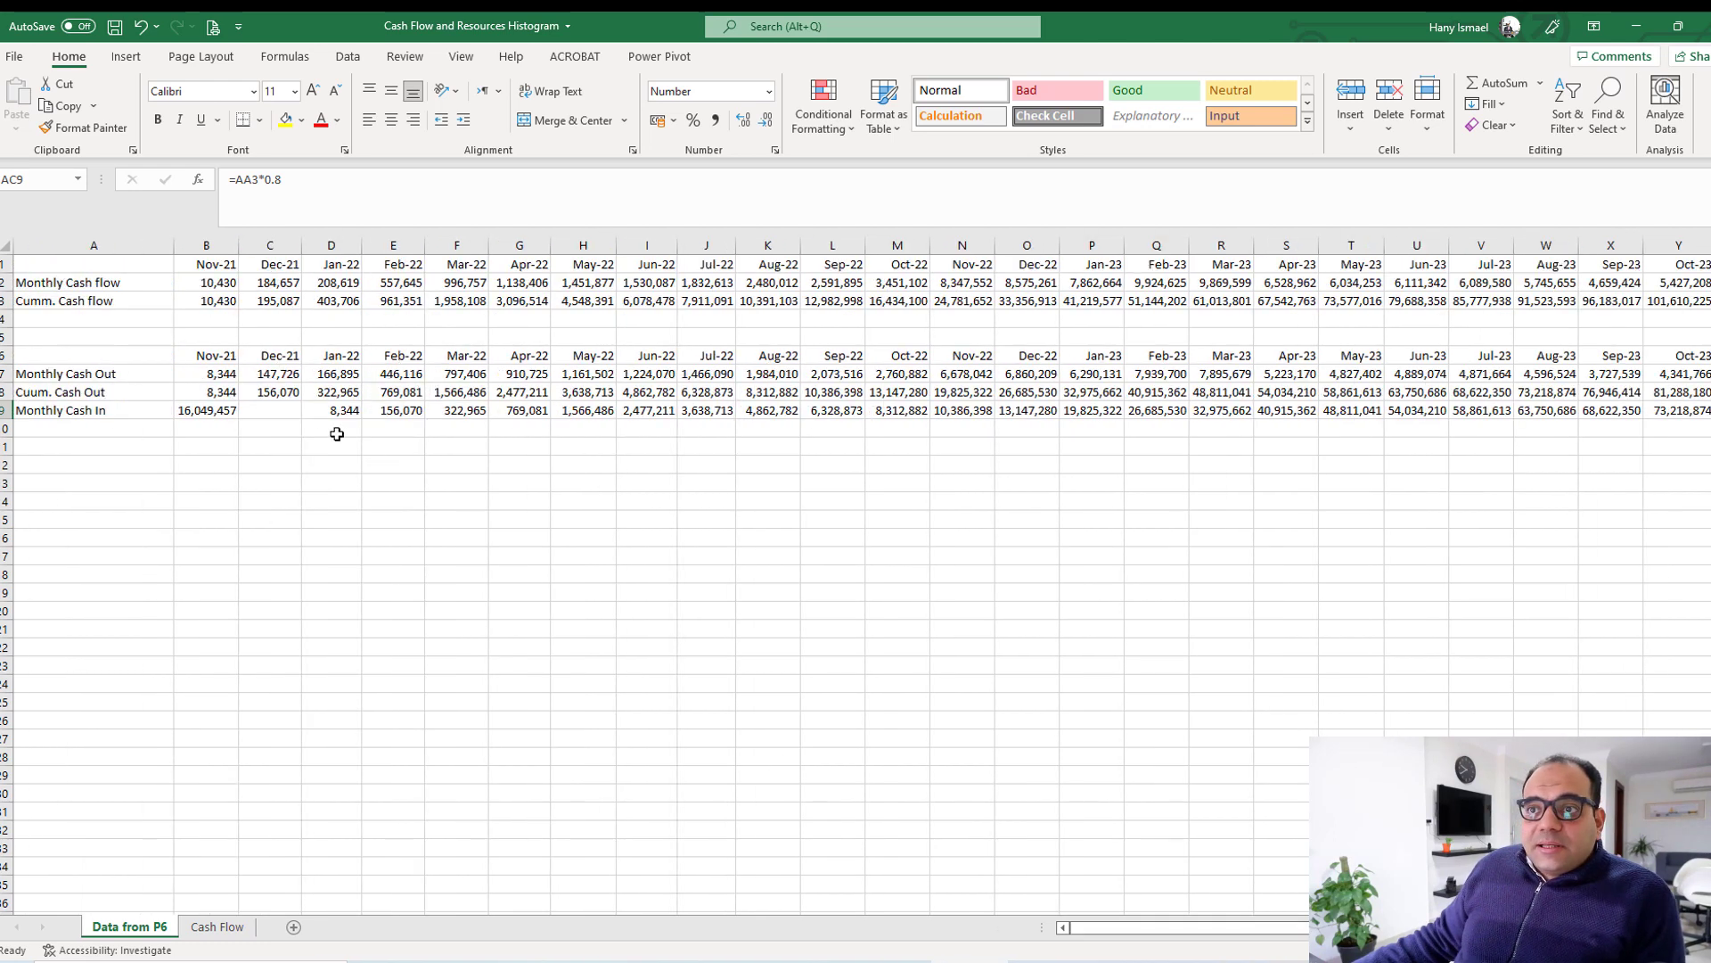
pyautogui.doubleClick(338, 410)
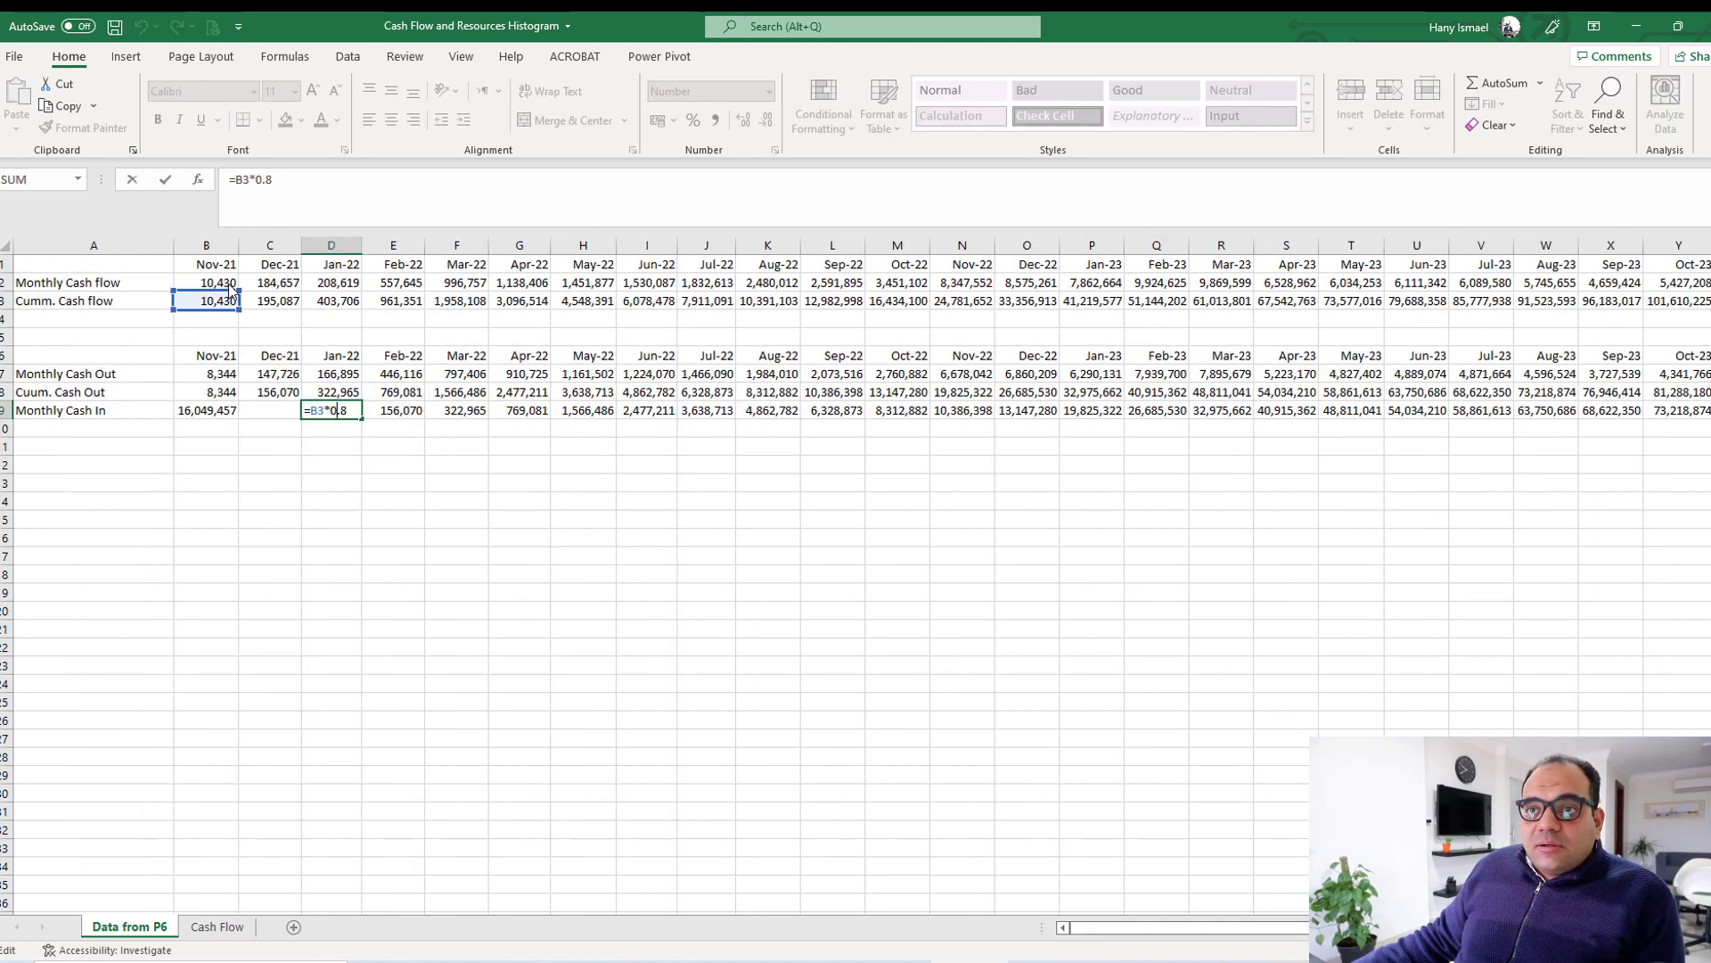
pyautogui.press('Return')
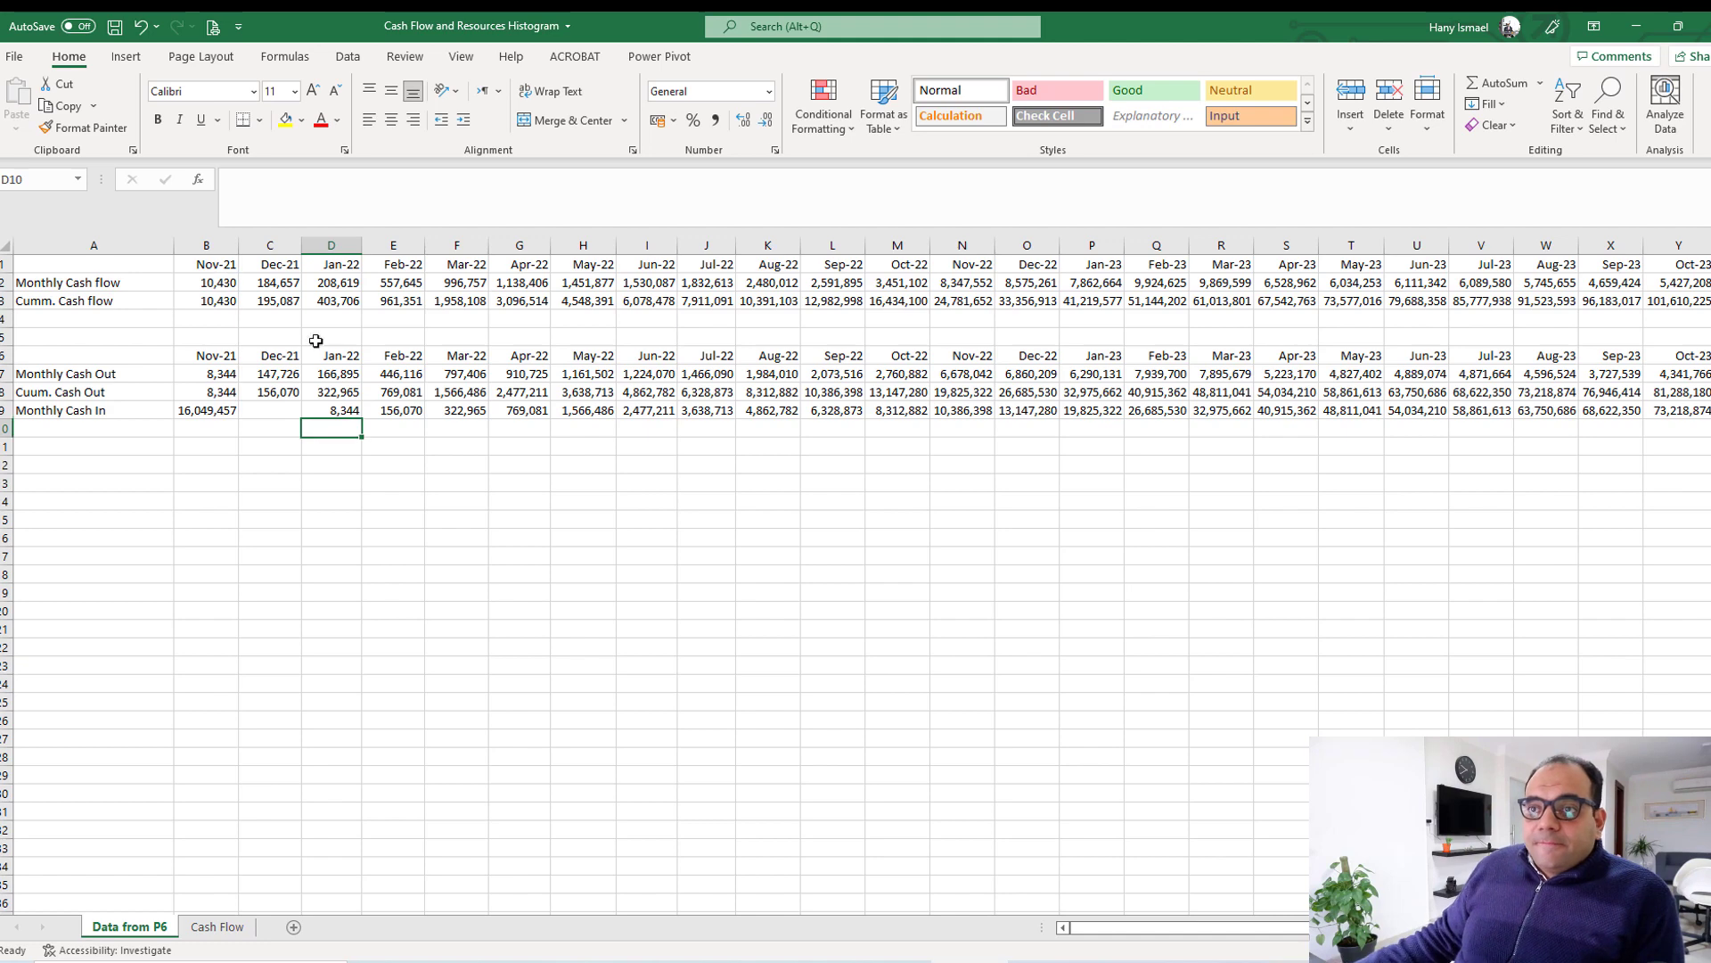
pyautogui.click(336, 411)
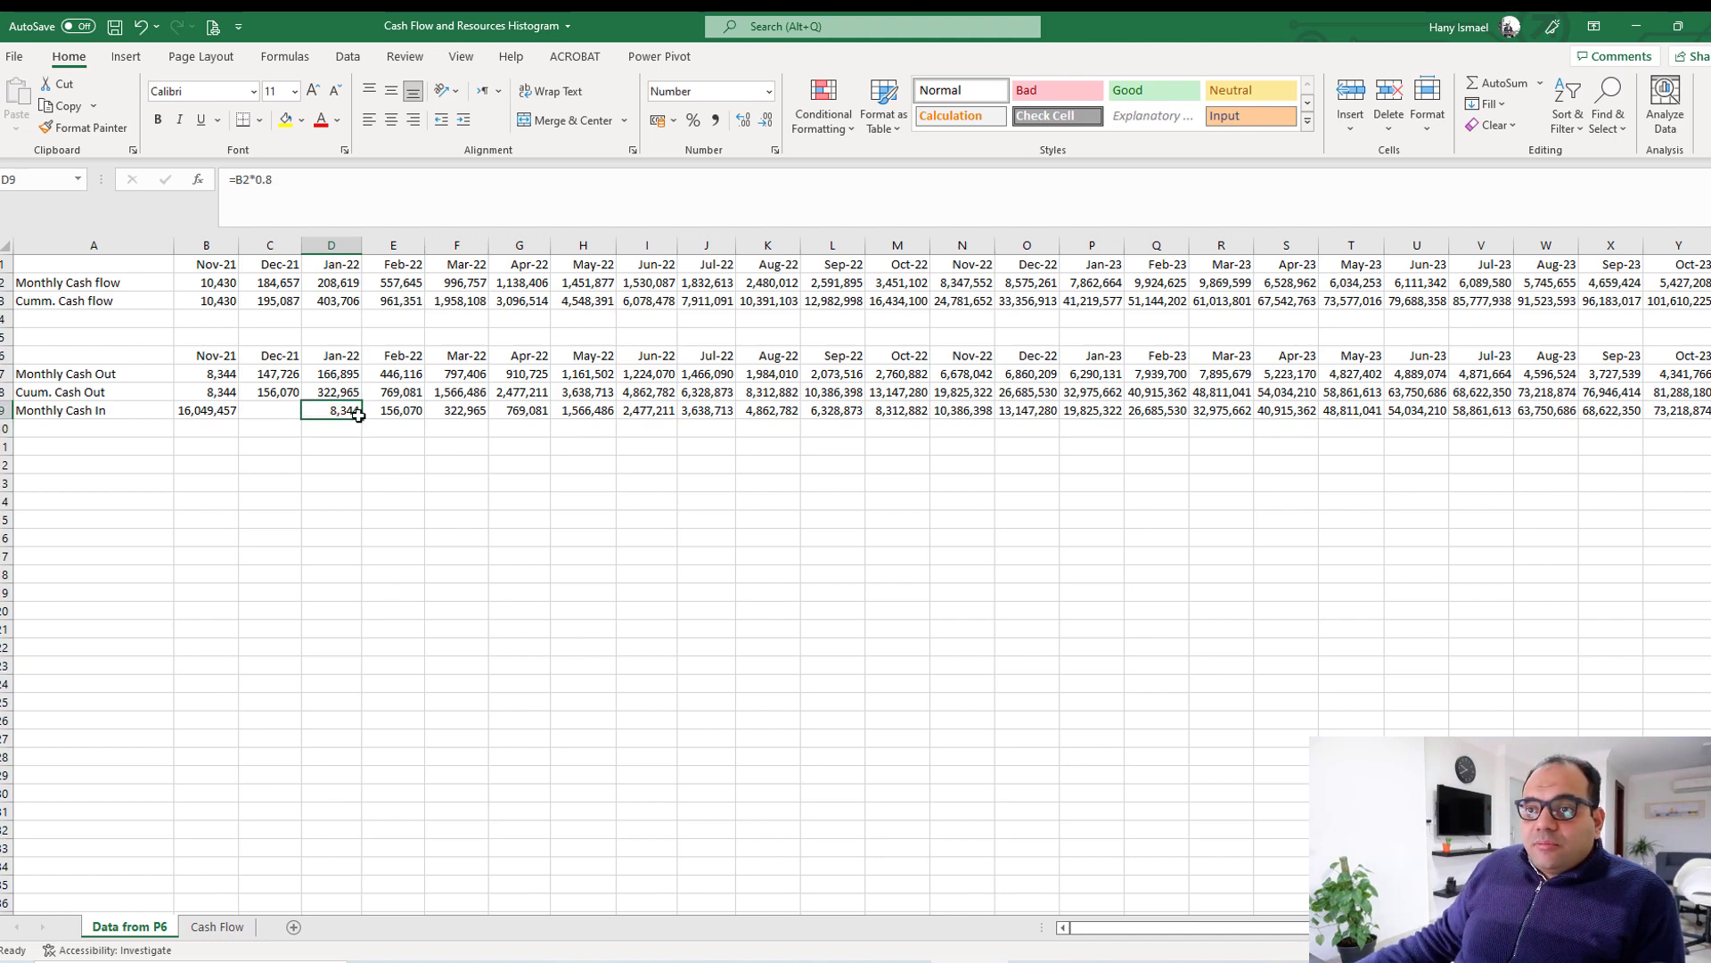
pyautogui.moveTo(362, 417); pyautogui.dragTo(1627, 434)
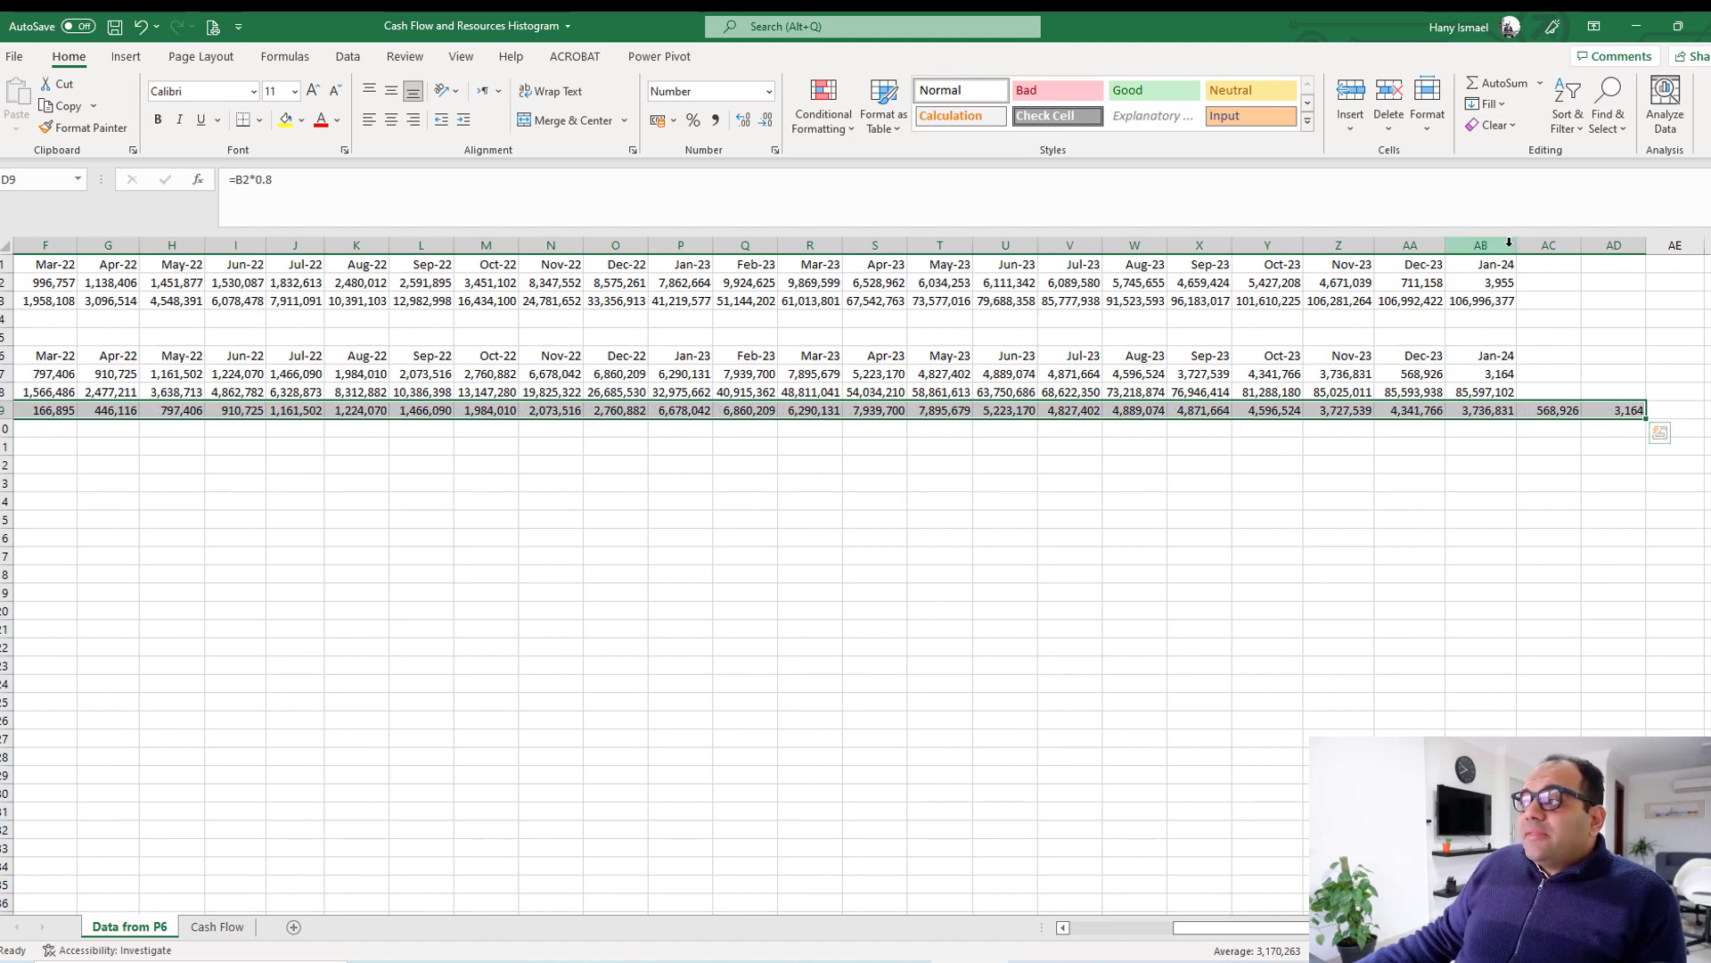
# Extend the Monthly Cash In formula in AD9 with a 5% factor as =(AB2*0.8)*0.05.
pyautogui.click(1484, 301)
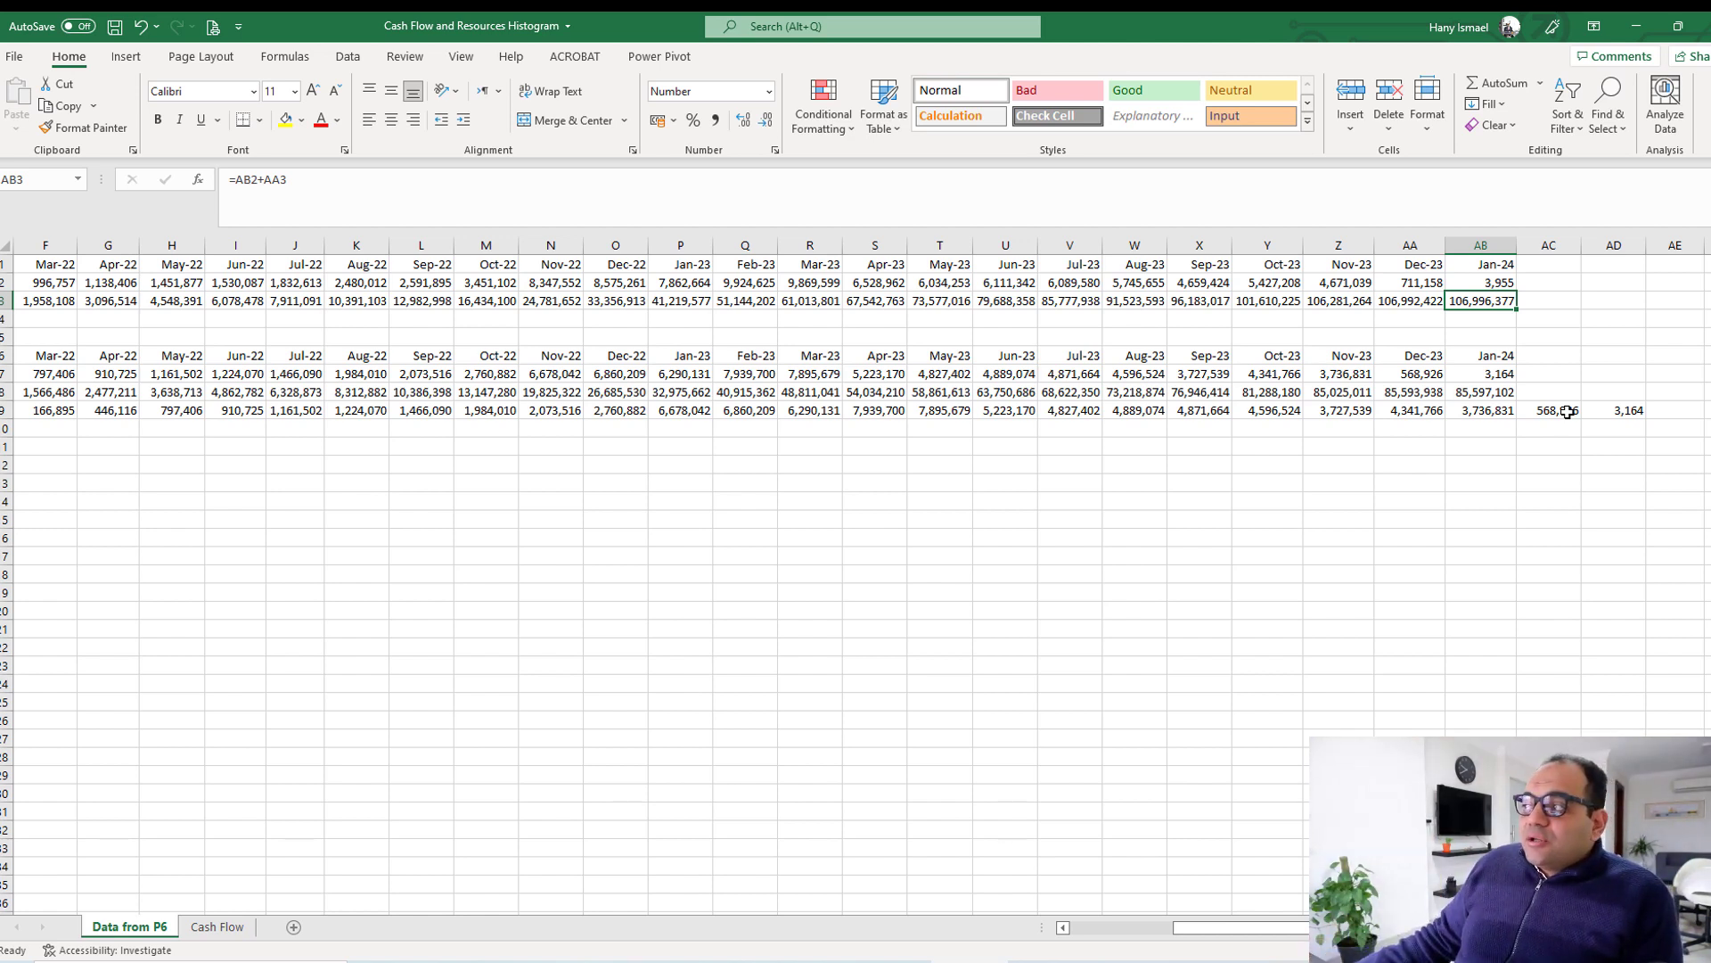
pyautogui.click(1624, 414)
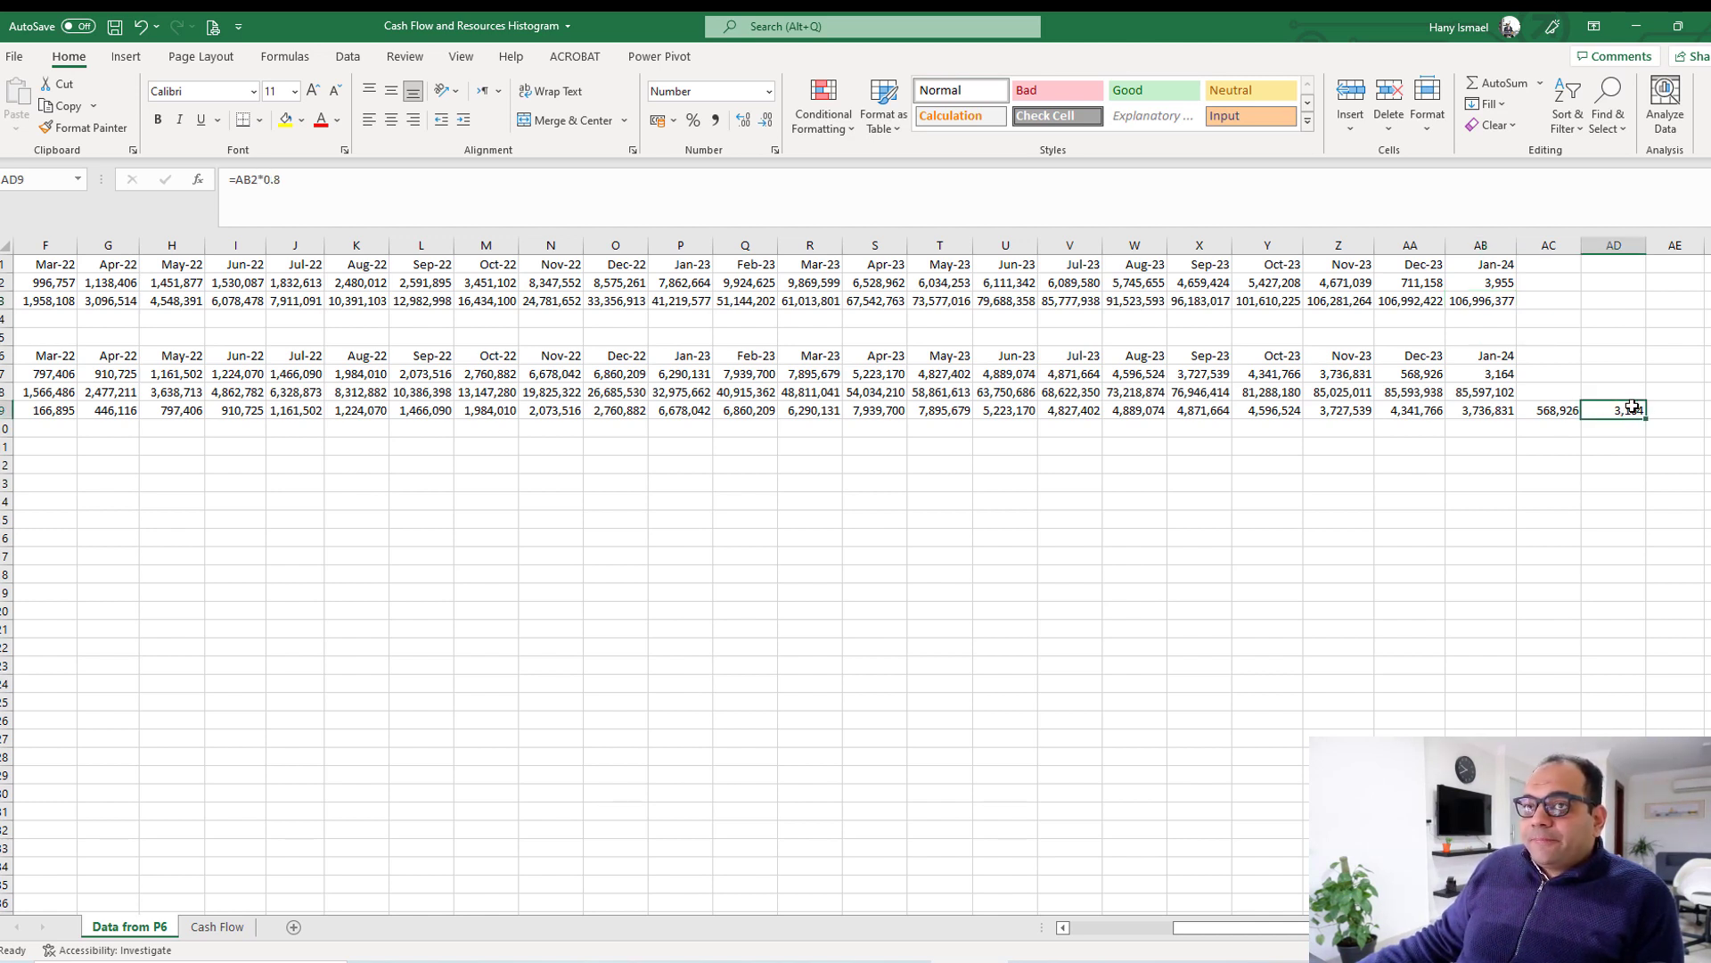
pyautogui.click(239, 179)
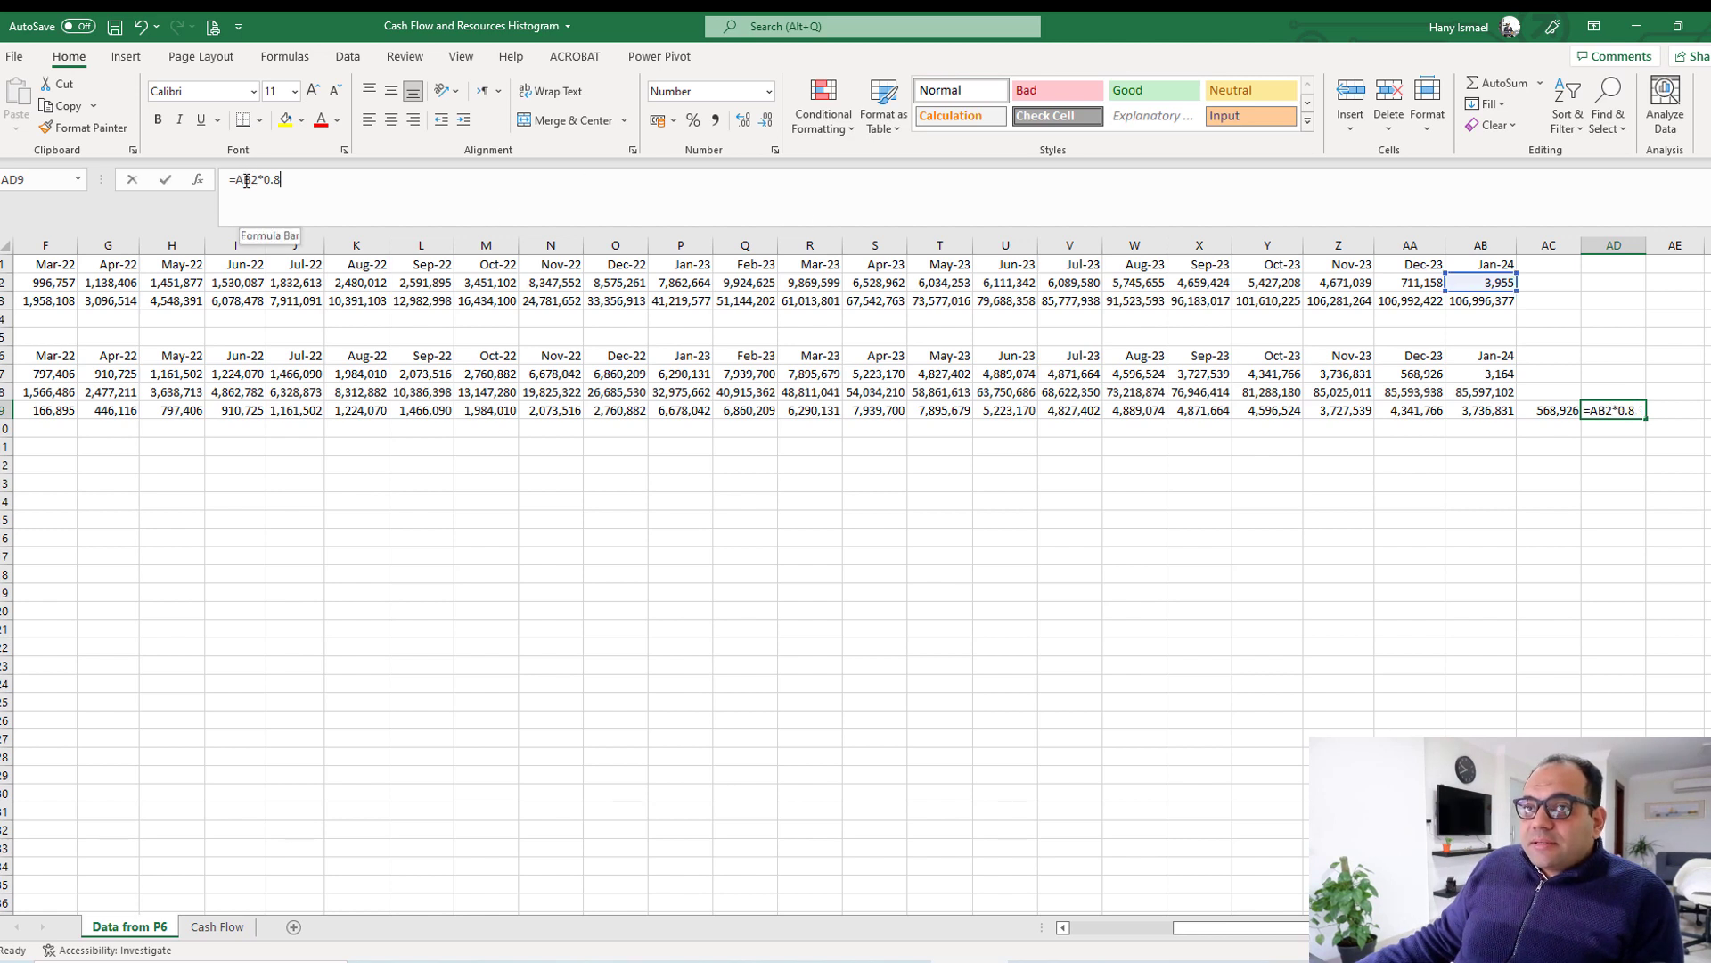
pyautogui.write('(')
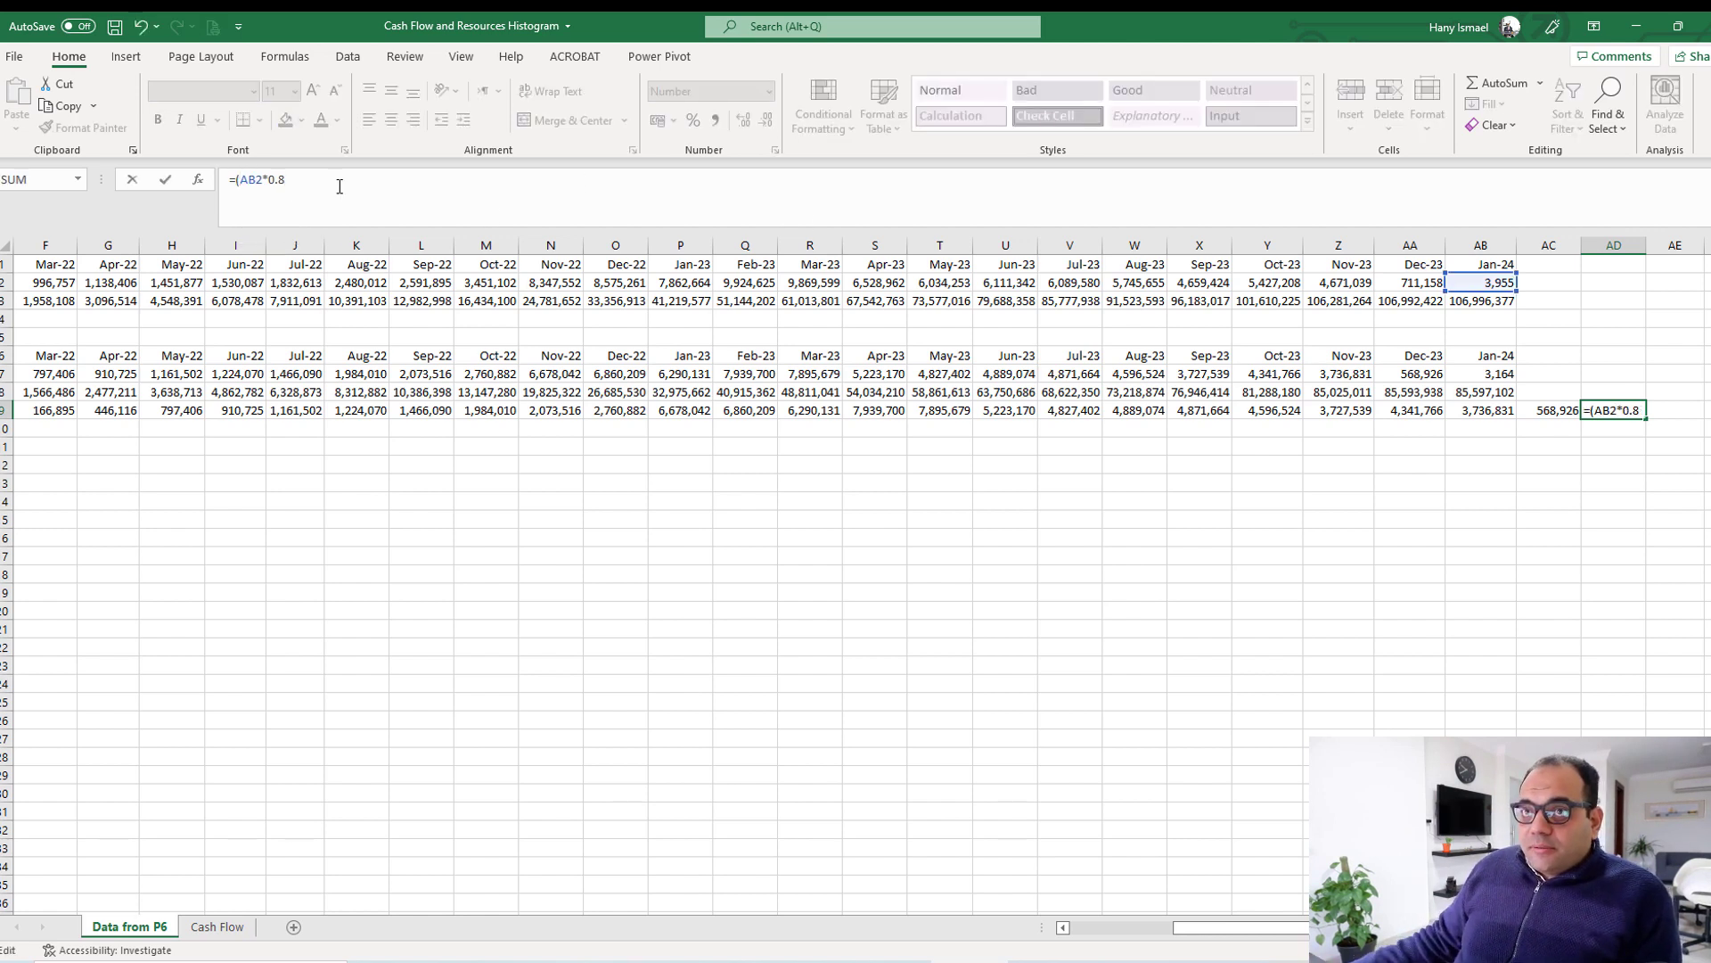
pyautogui.write(')*.05')
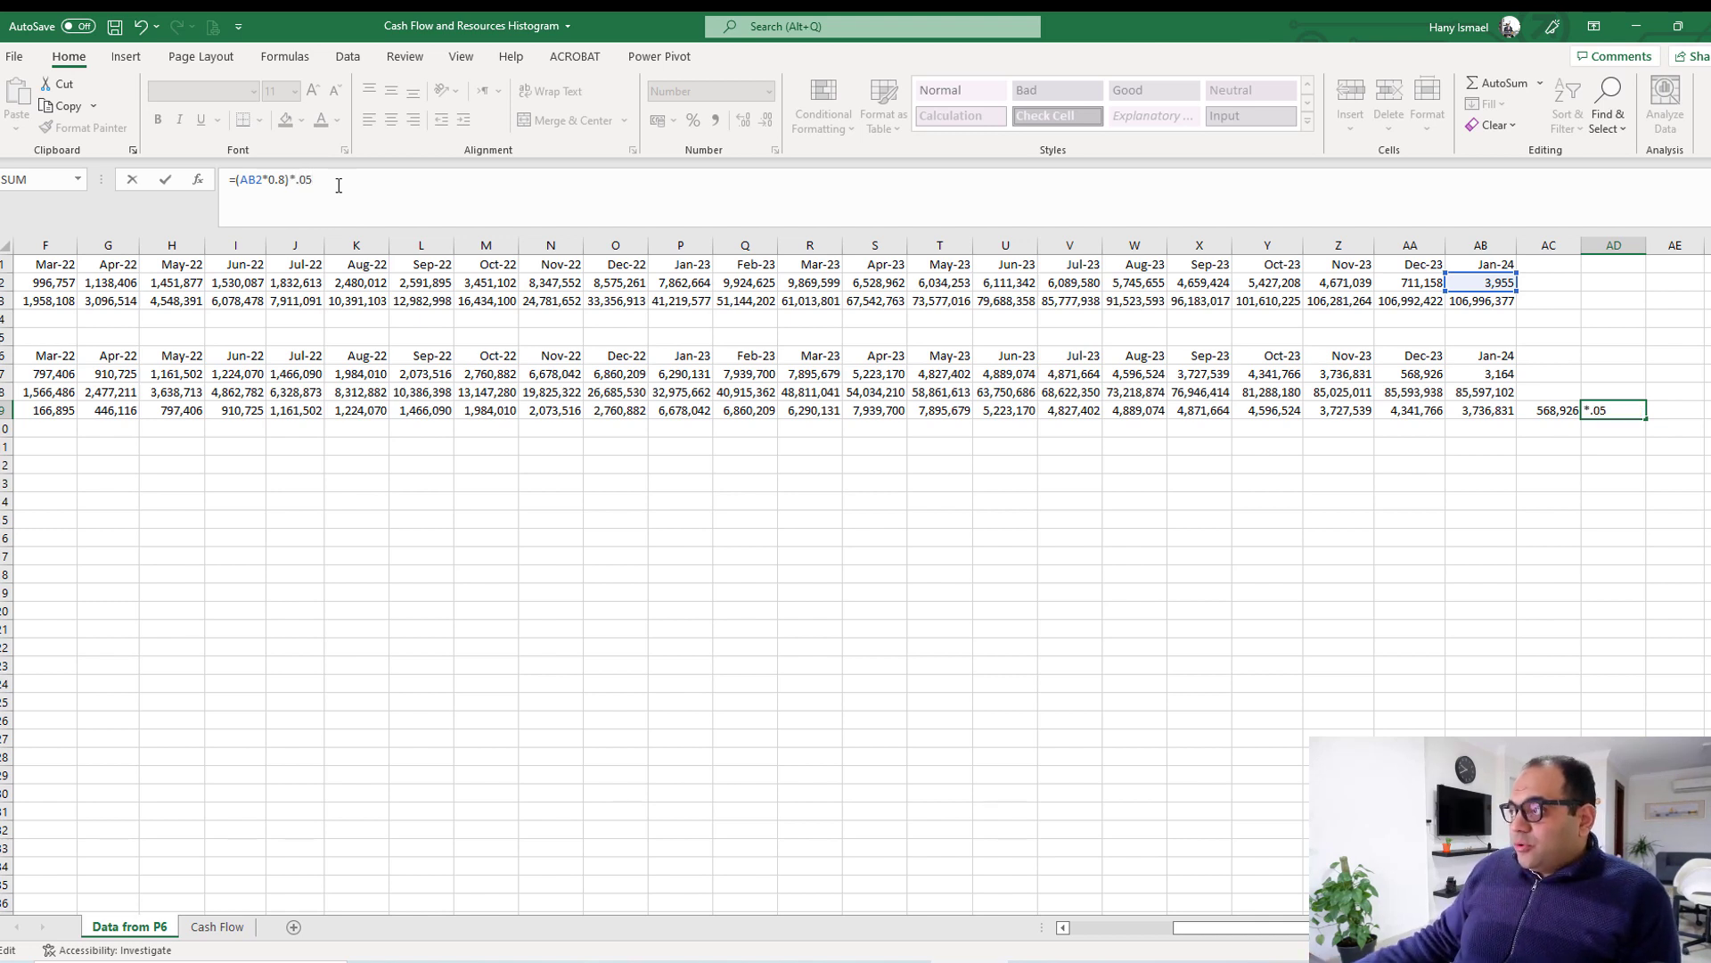
pyautogui.click(1509, 303)
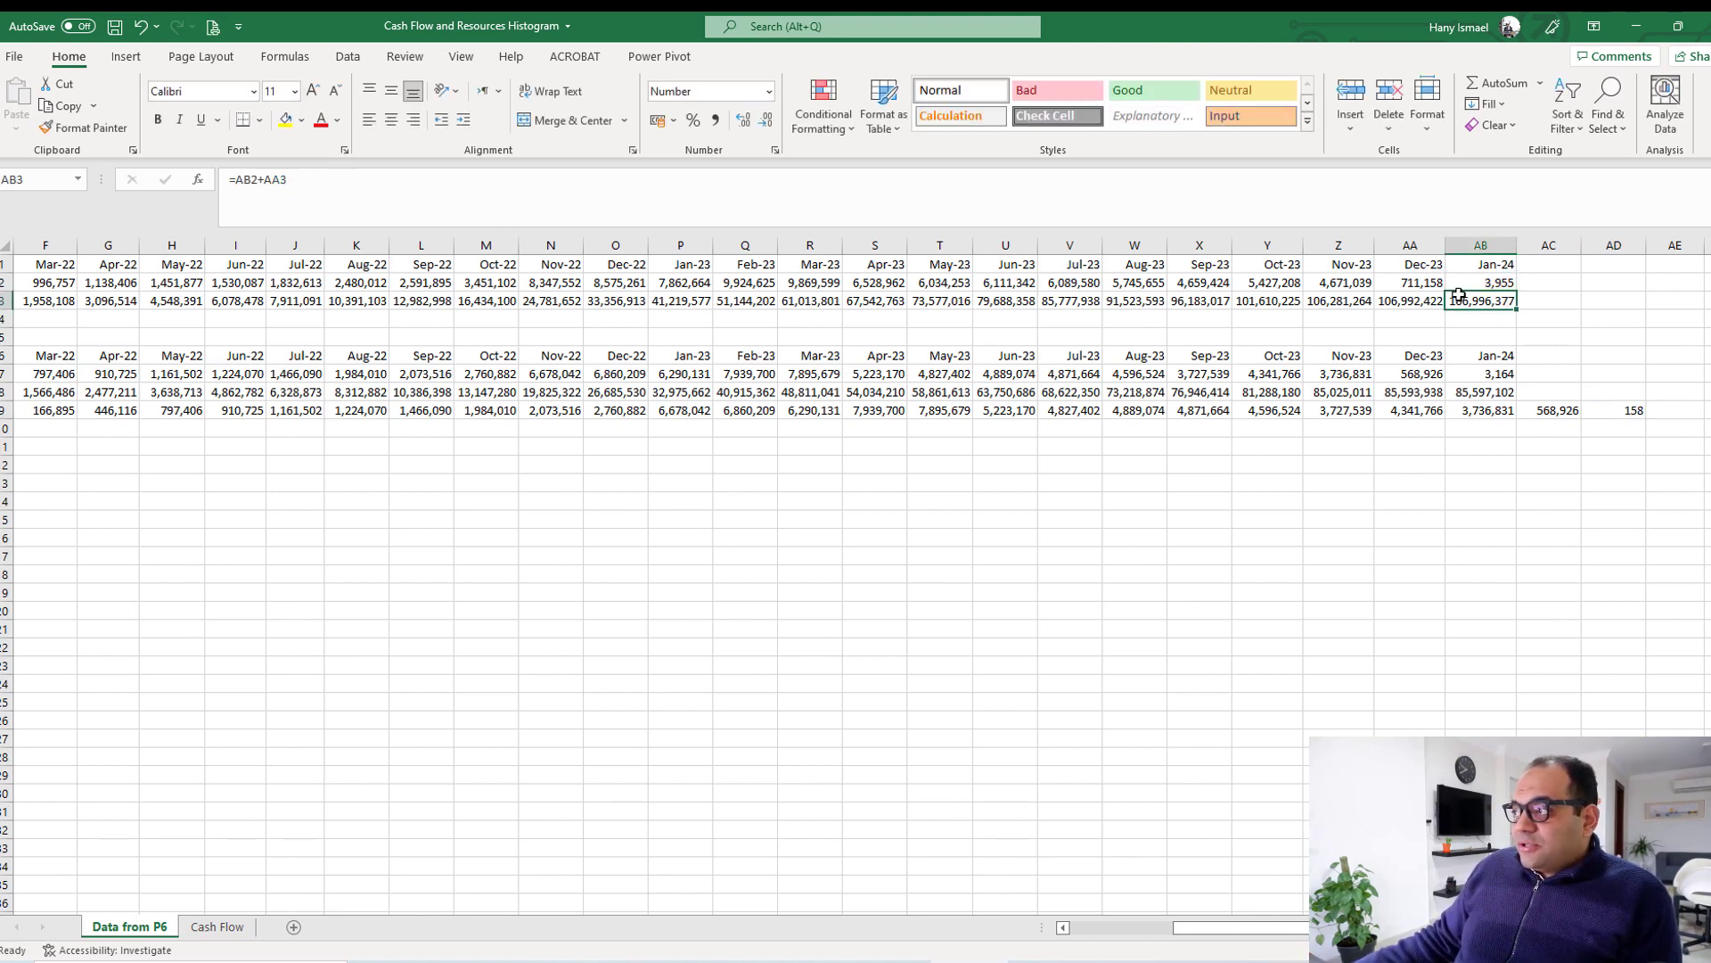
# Change the AD9 formula to add 5% of the cumulative cash flow, giving =(AB2*0.8)+(0.05*AB3).
pyautogui.click(1626, 411)
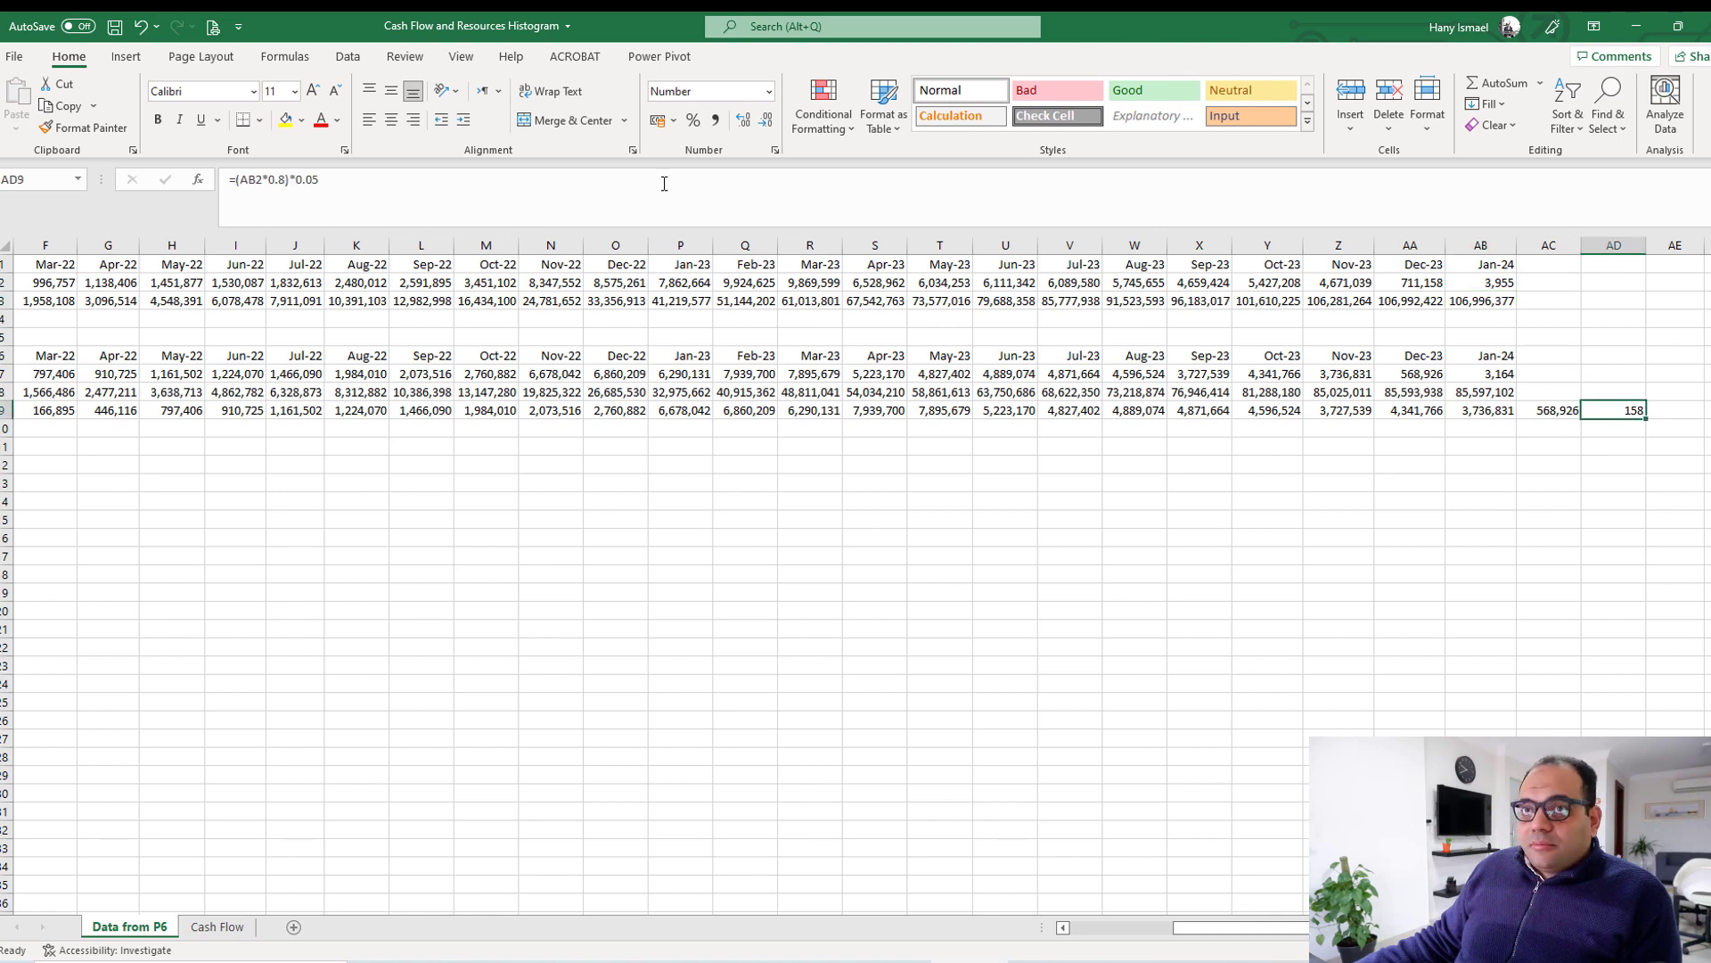
pyautogui.click(293, 172)
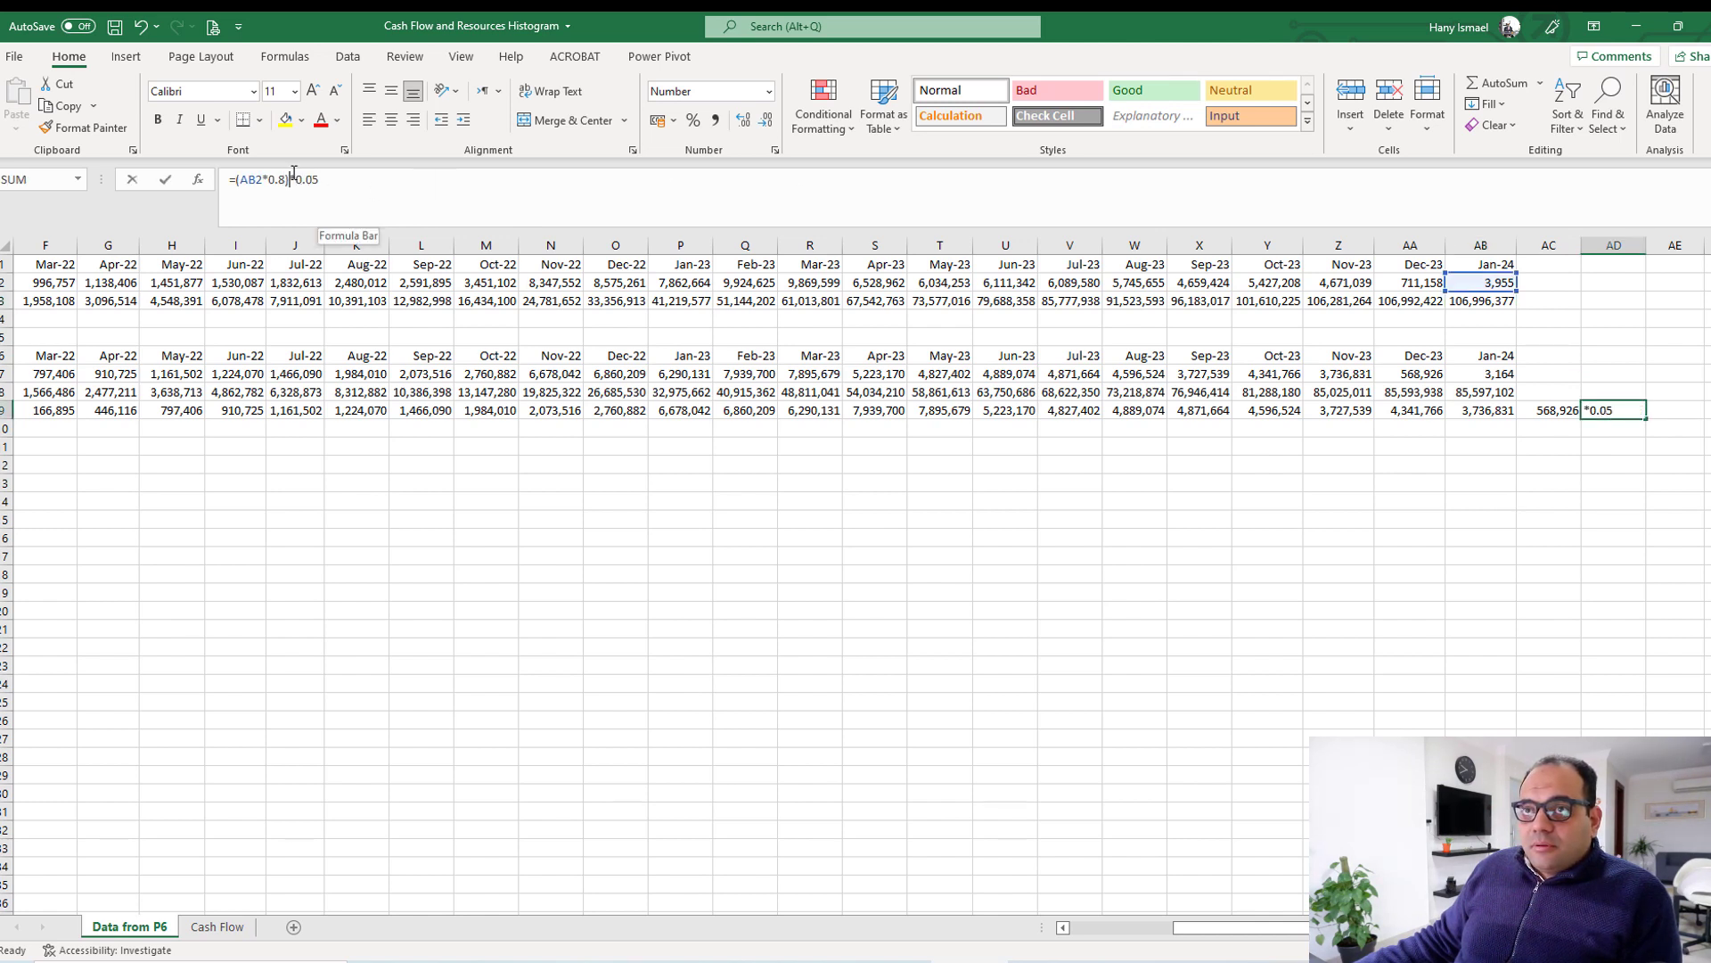
pyautogui.write('+')
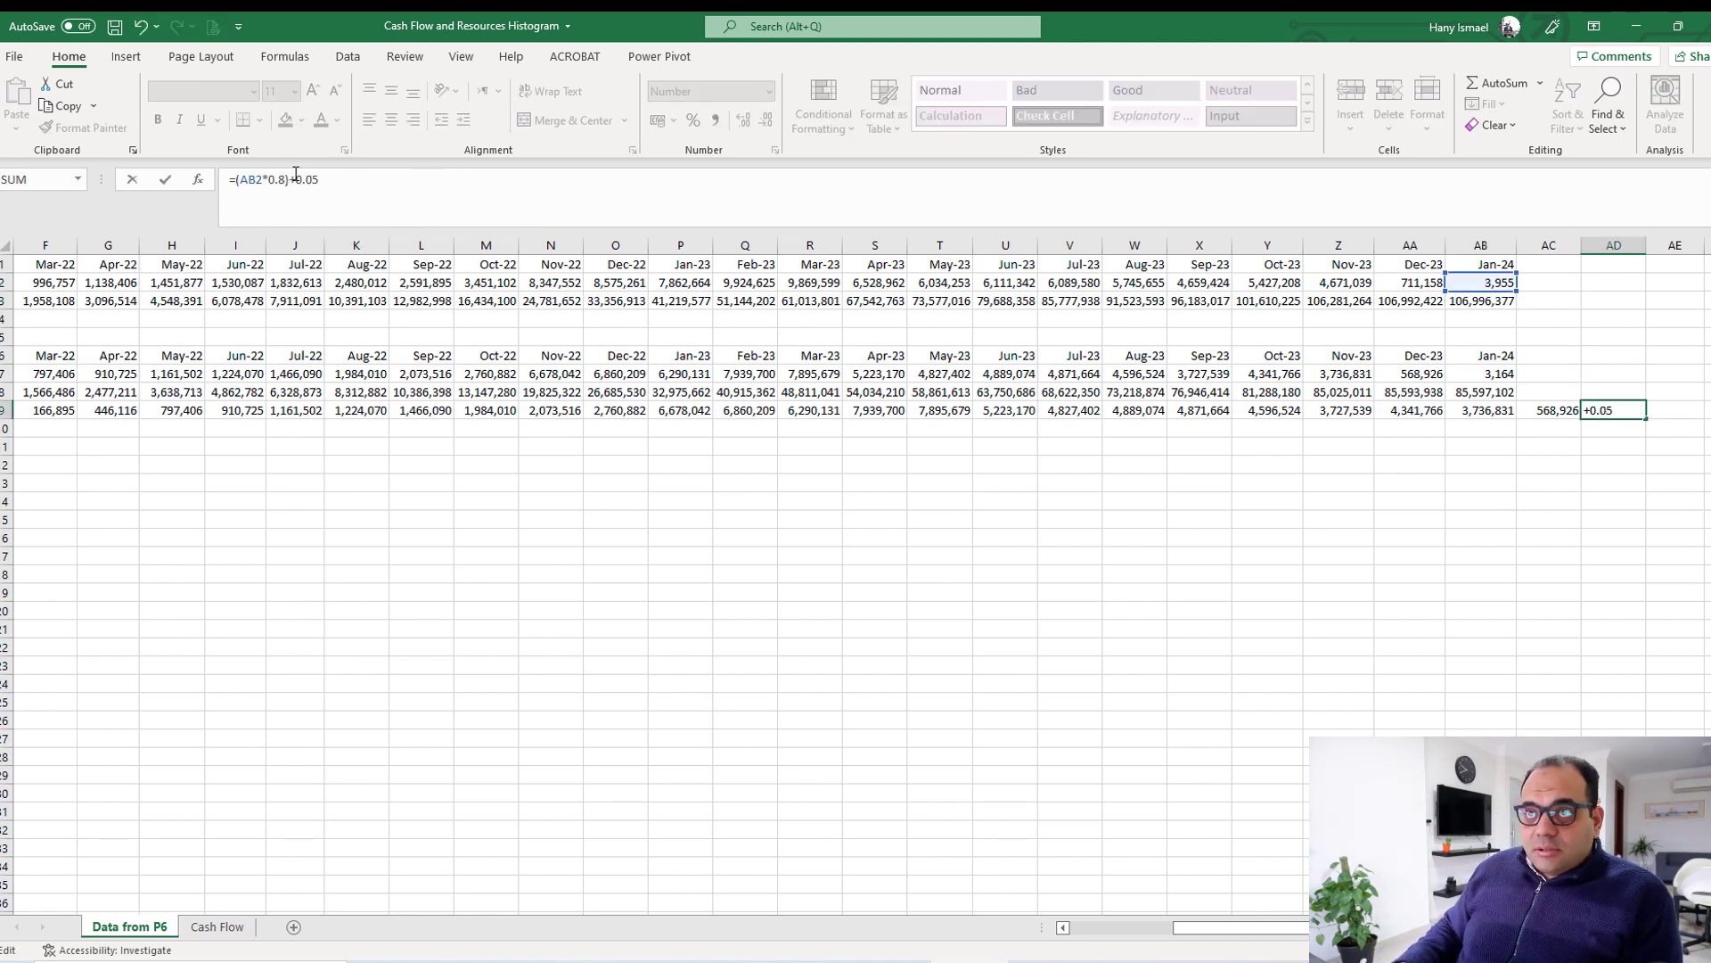
pyautogui.write('(0.05')
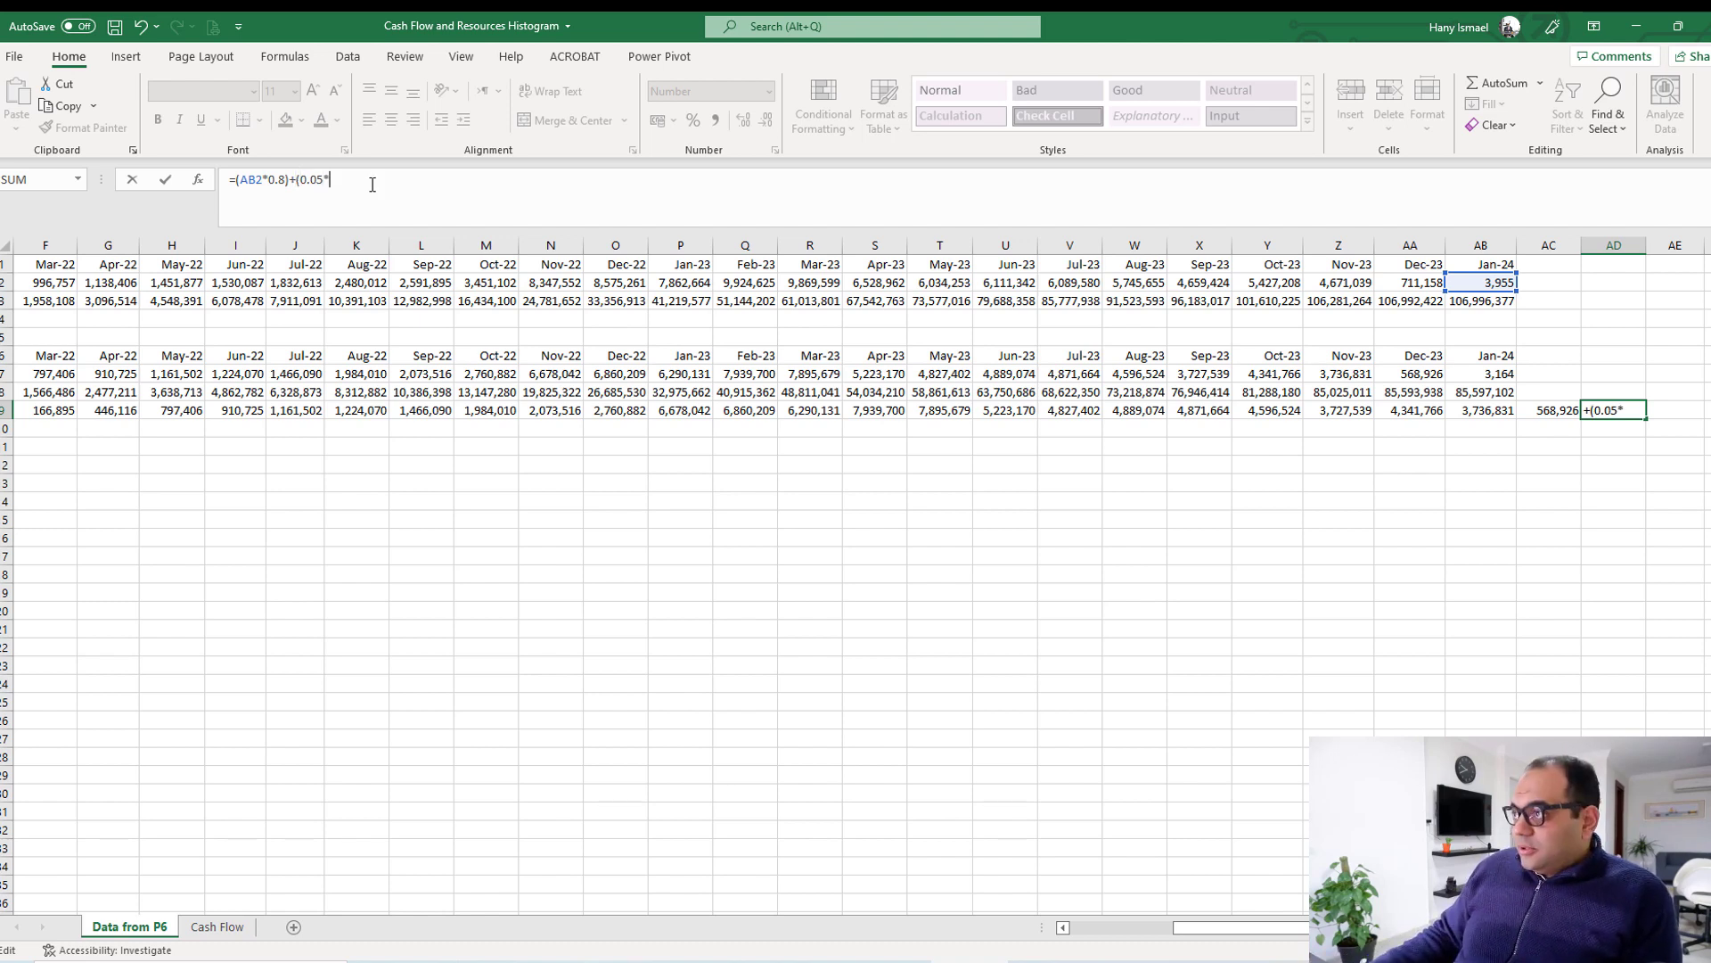
pyautogui.write('*')
pyautogui.click(1479, 301)
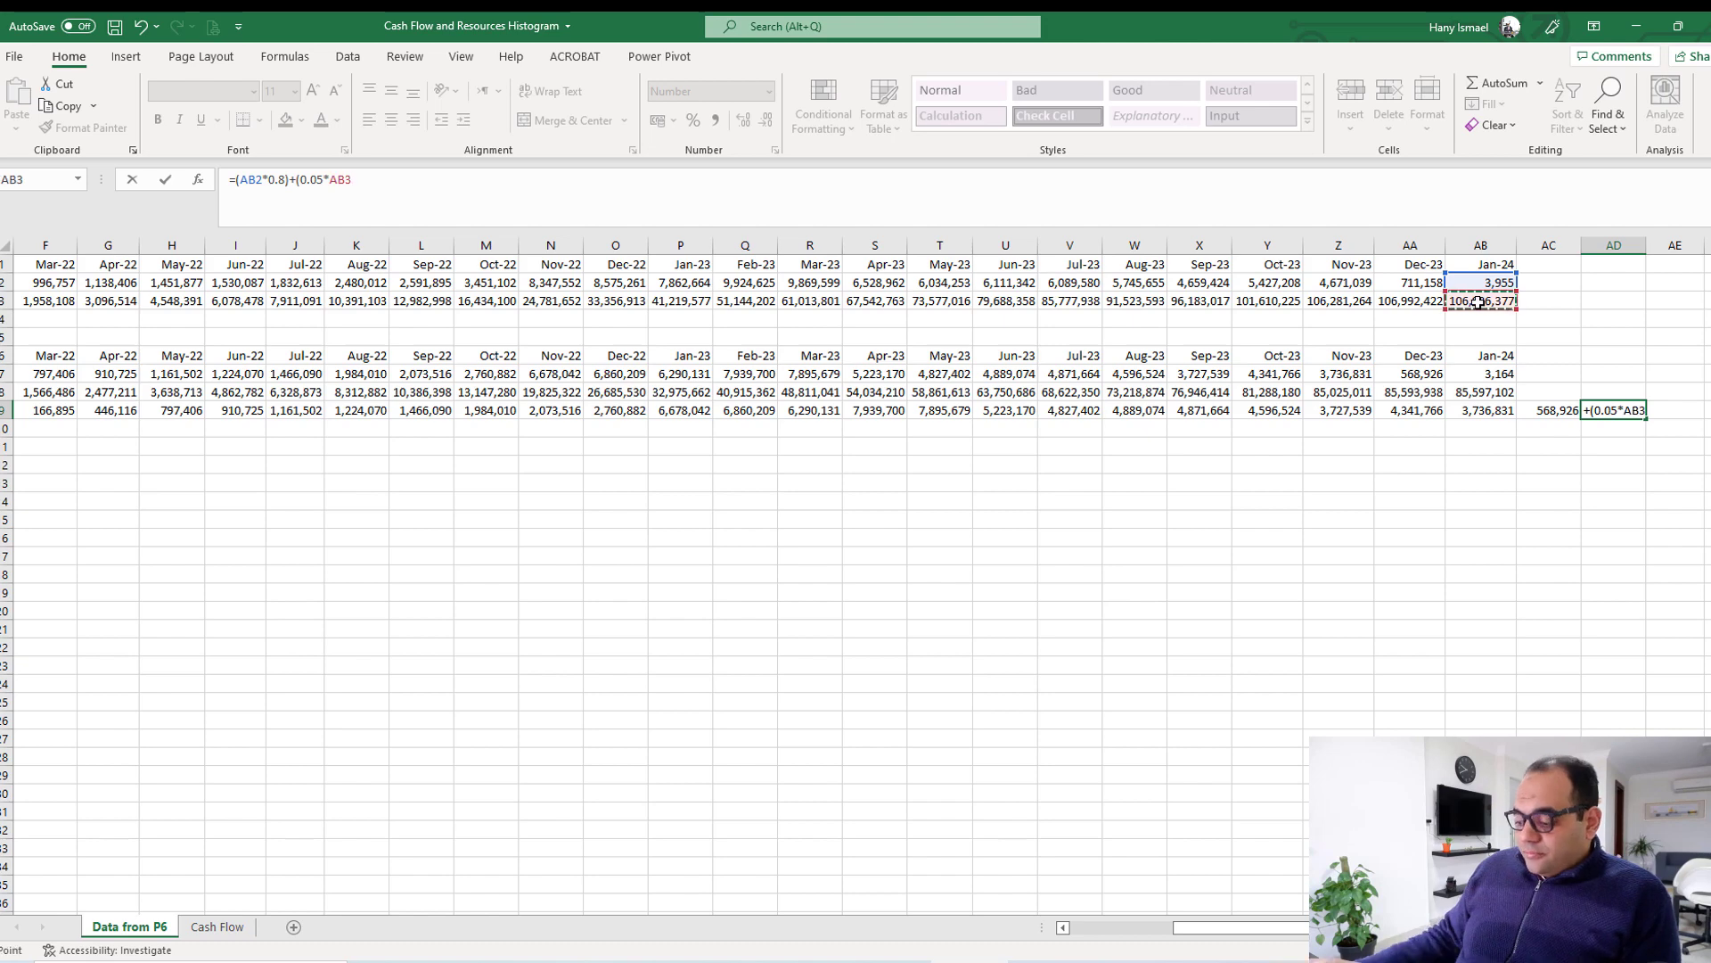
pyautogui.write(')')
pyautogui.press('Return')
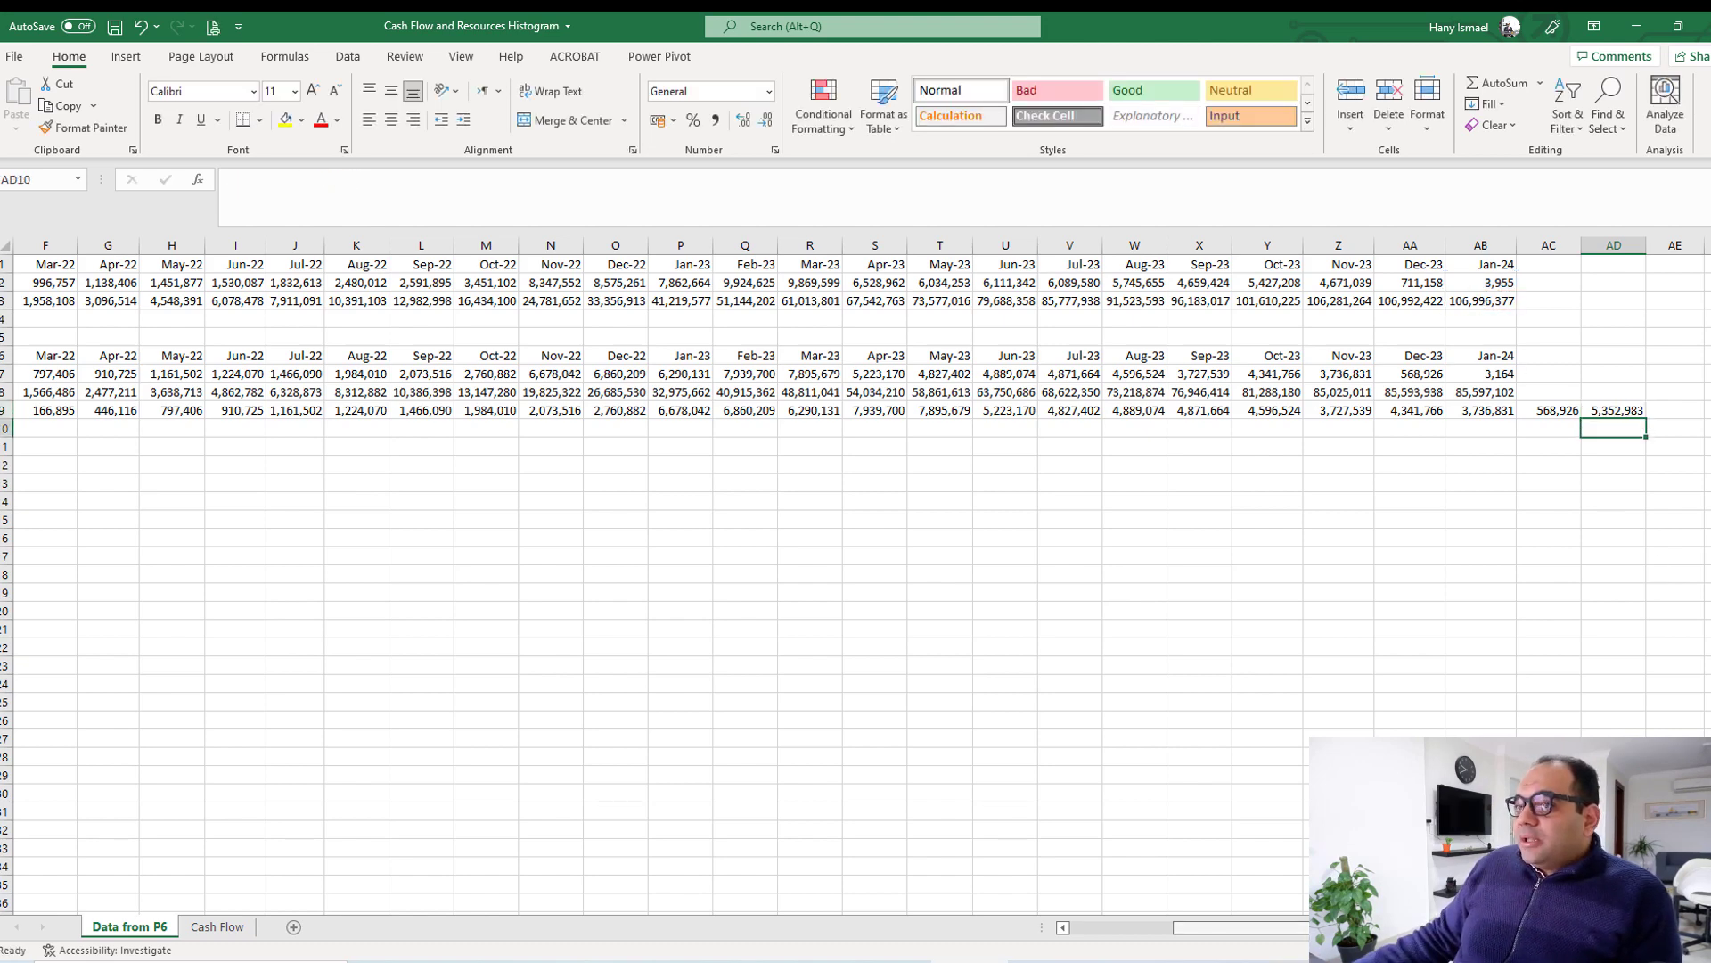
# Label cell A10 "Cumm. Cash In" below the Monthly Cash In row.
pyautogui.hscroll(-8, 856, 579)
pyautogui.click(92, 426)
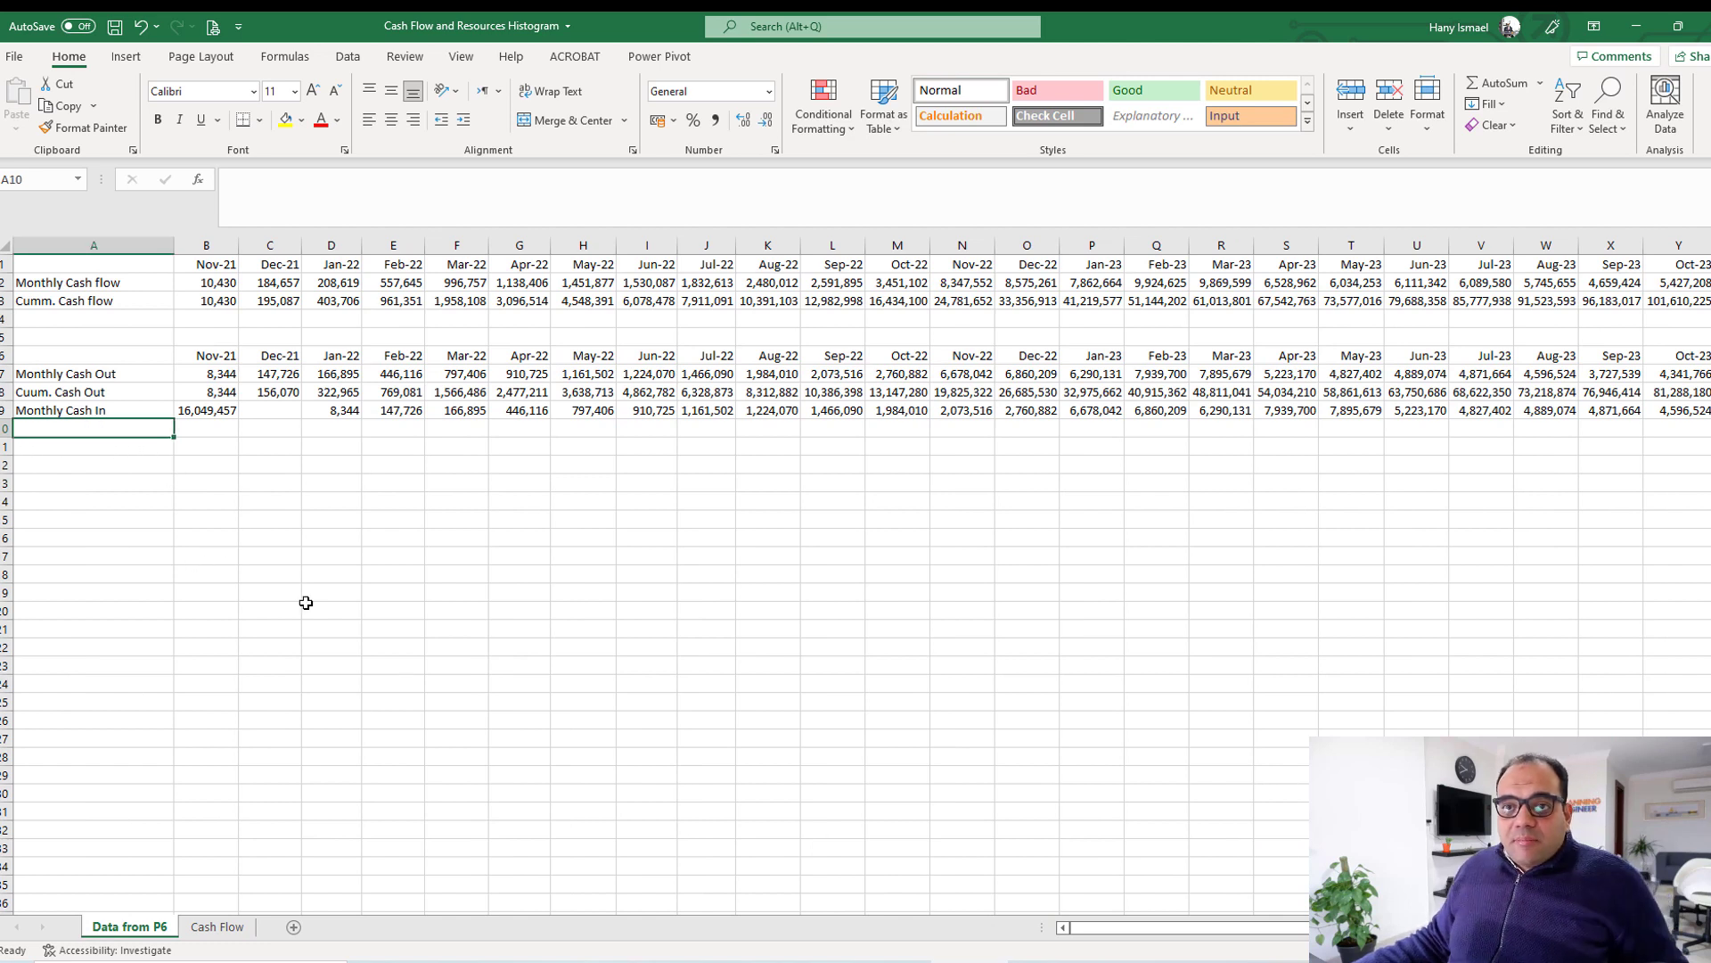
pyautogui.write('Cumm')
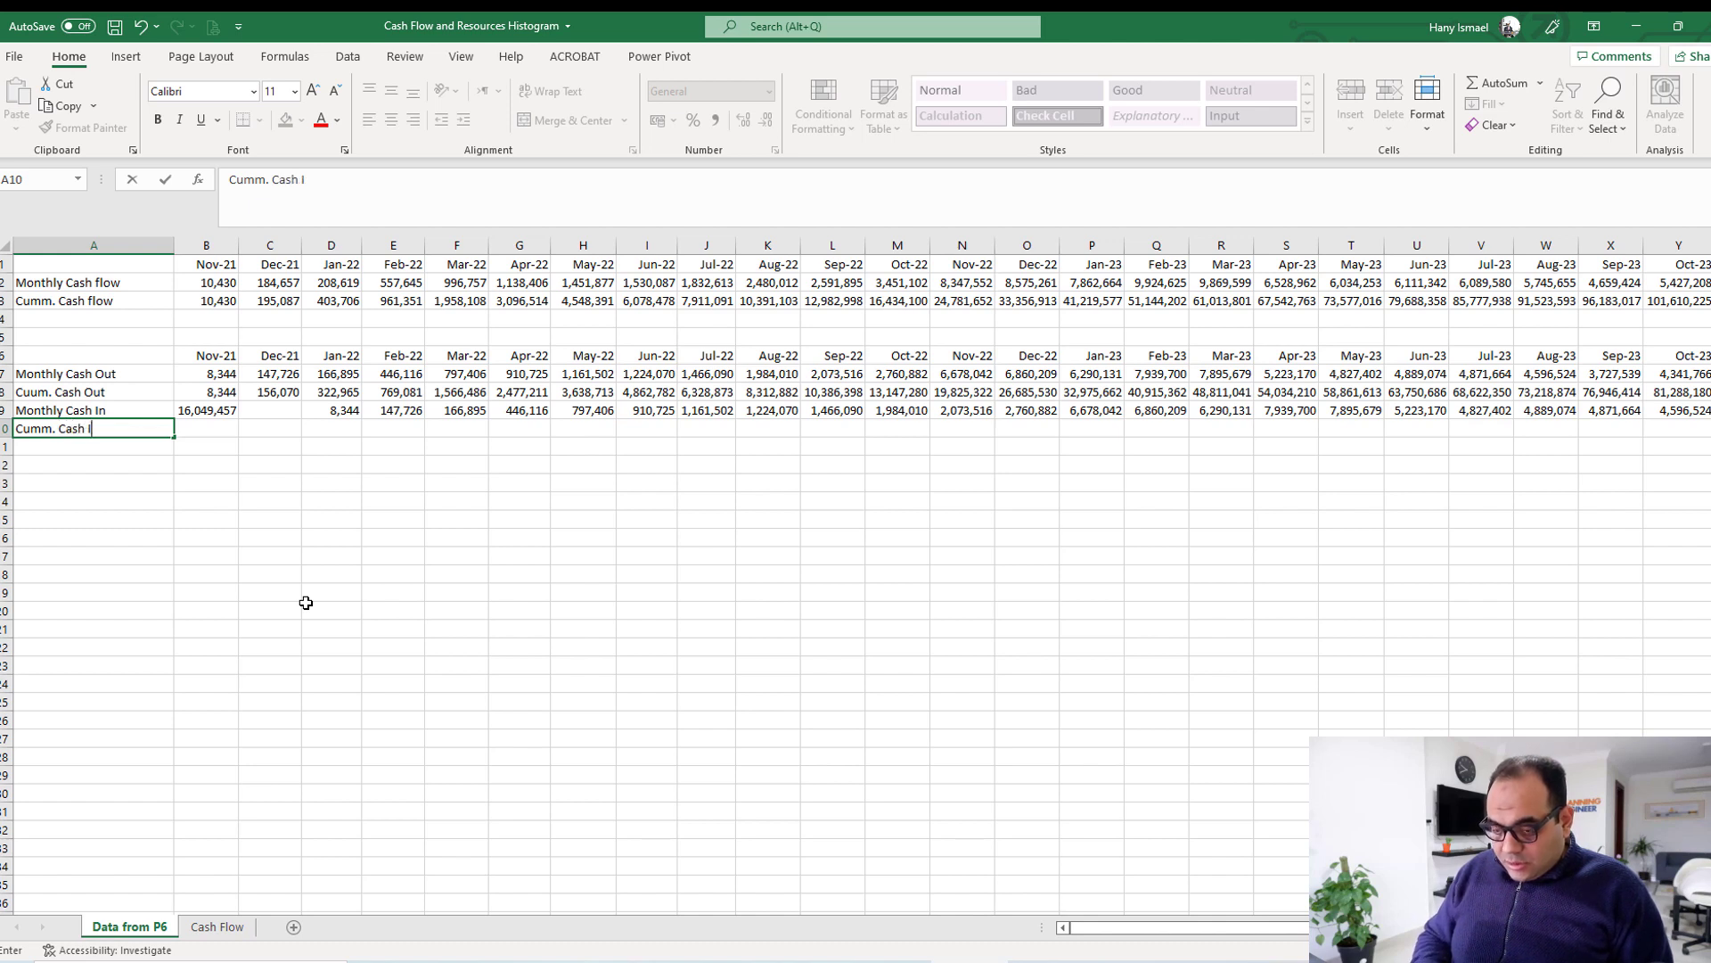
pyautogui.write('. Cash I')
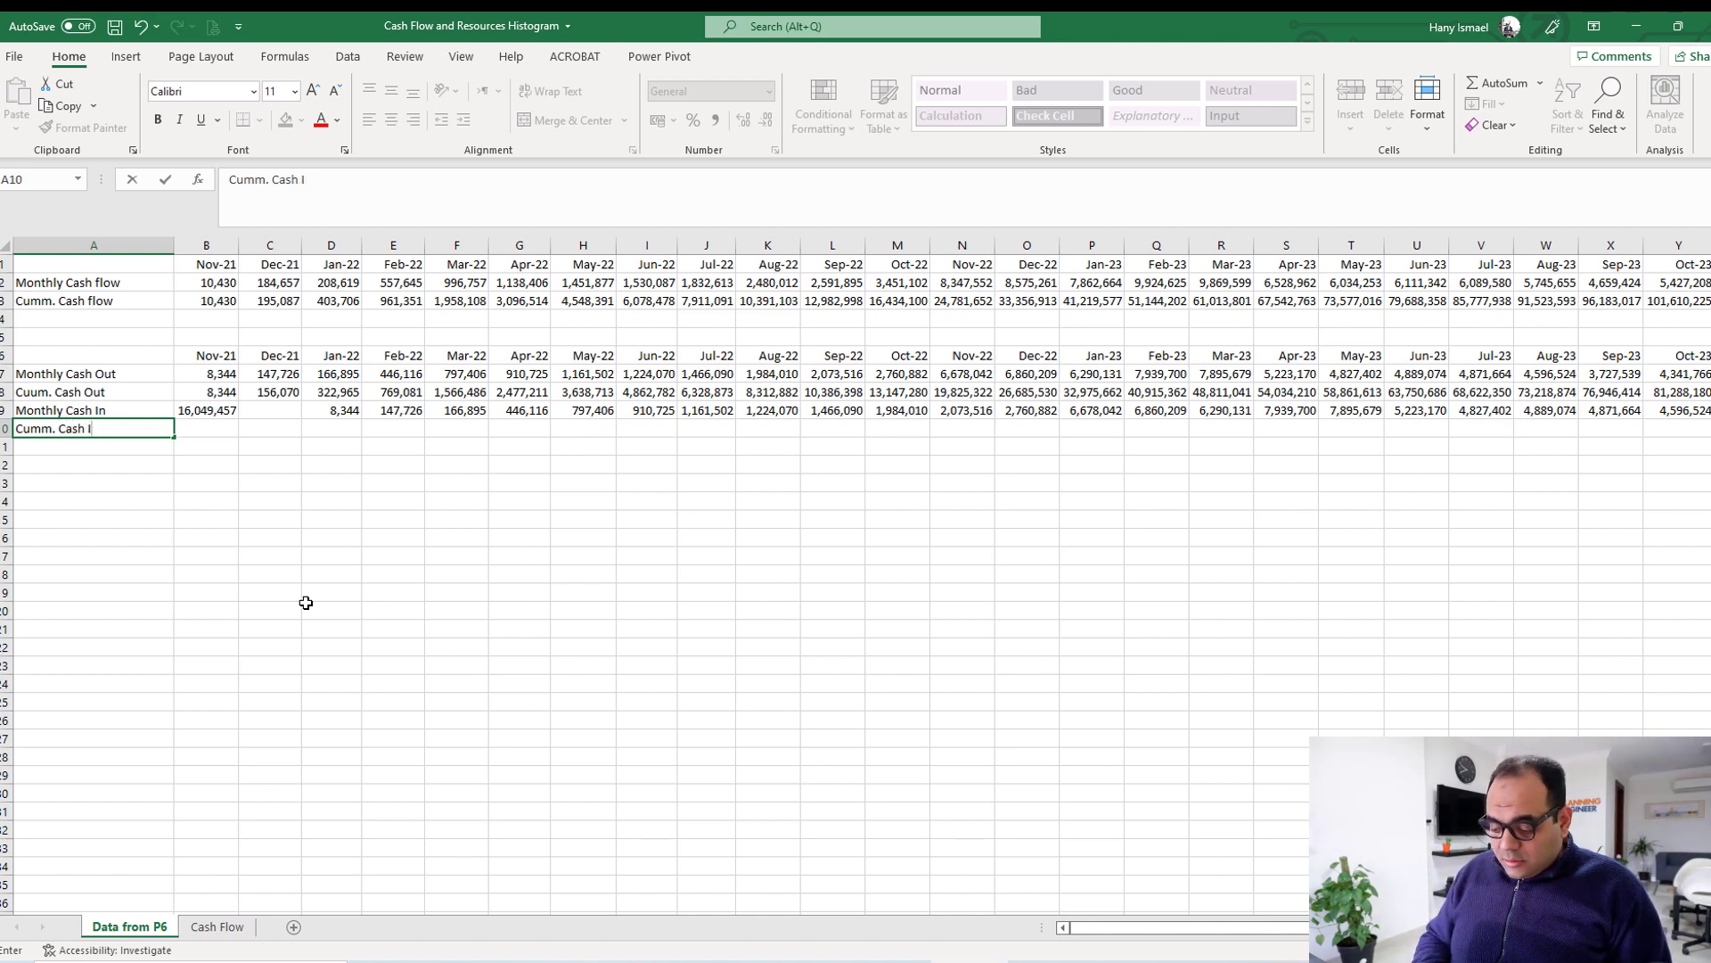
pyautogui.write('n')
pyautogui.press('Return')
# Enter =B9 in B10 as the first cumulative cash in value for Nov-21.
pyautogui.press('Up')
pyautogui.press('Right')
pyautogui.write('=')
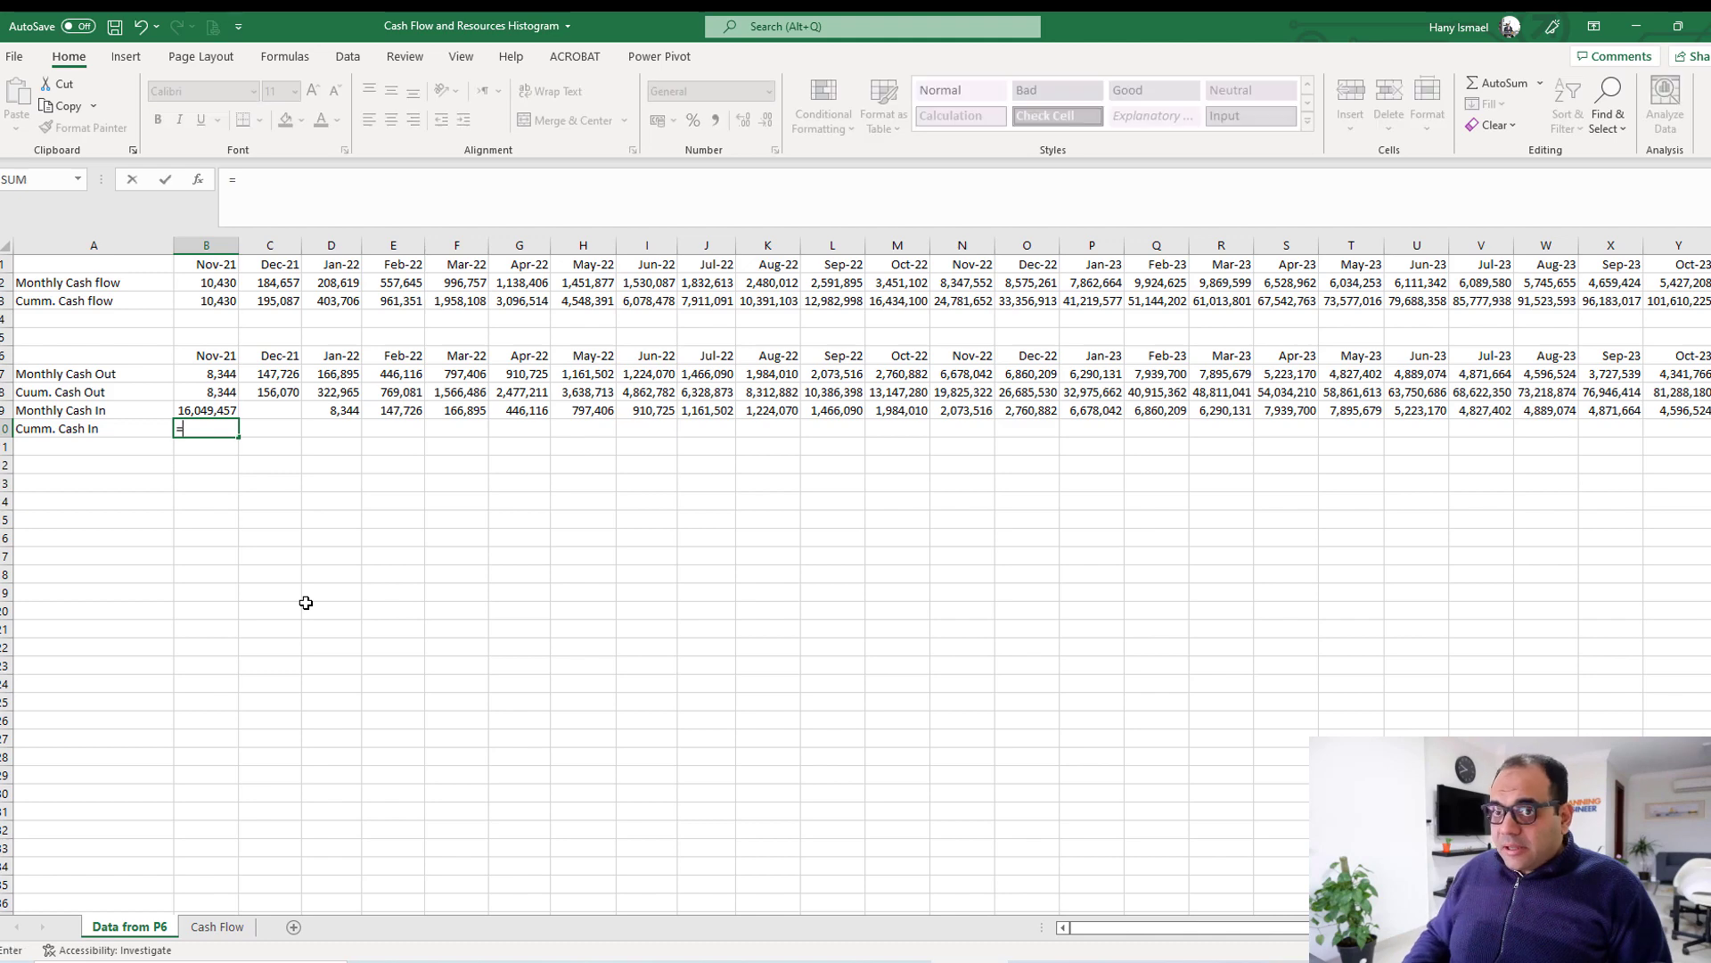
pyautogui.press('Up')
pyautogui.press('Return')
# Enter the running-total formula =C9+B10 in C10 for the Dec-21 cumulative cash in.
pyautogui.press('Up')
pyautogui.press('Right')
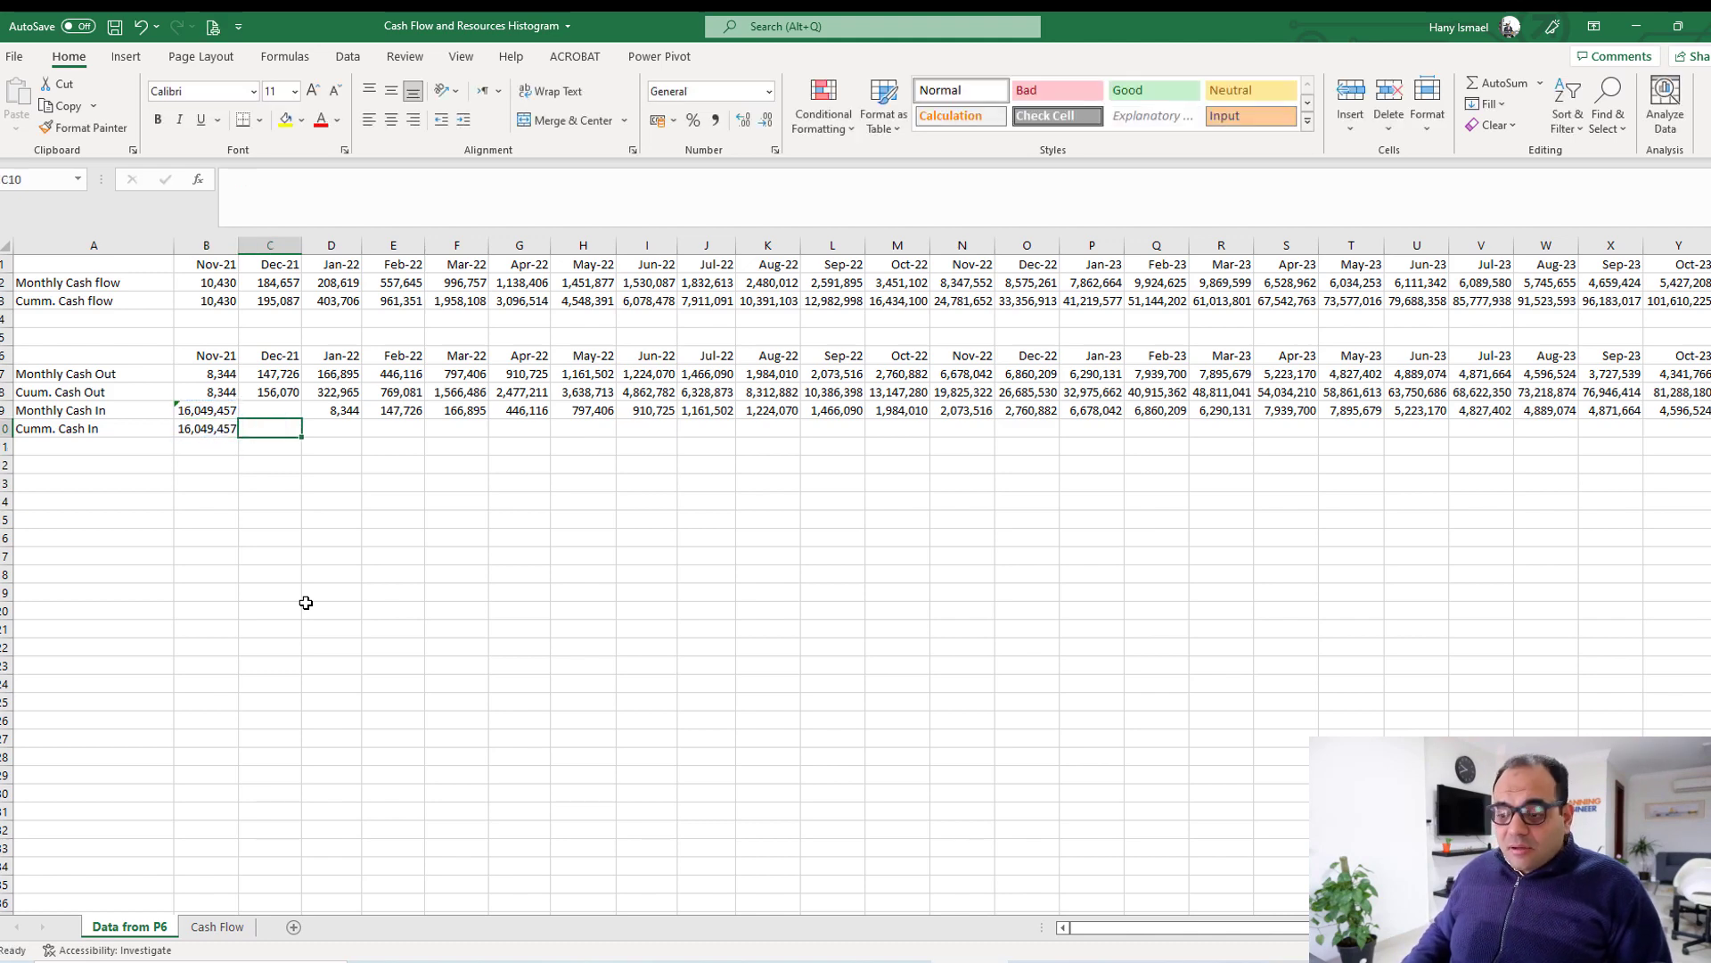
pyautogui.write('=')
pyautogui.press('Up')
pyautogui.write('+')
pyautogui.press('Left')
pyautogui.press('Return')
pyautogui.press('Up')
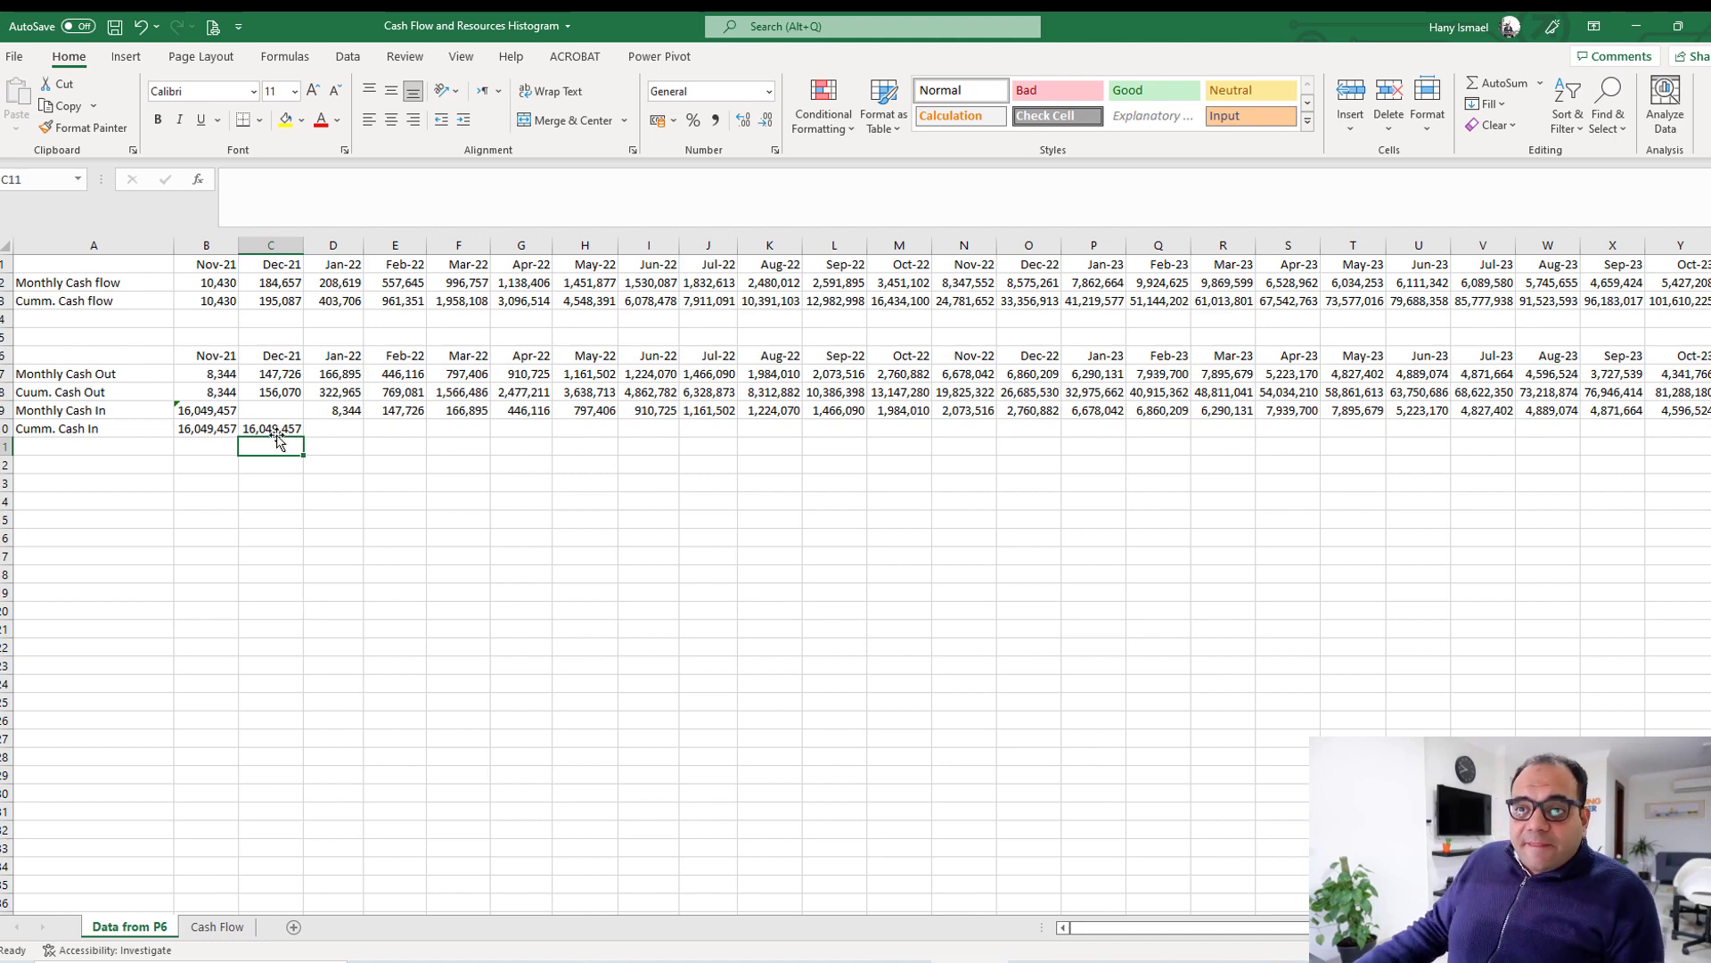
# Fill the C10 formula across row 10 through AD10 and autofit the widths of columns AC and AD.
pyautogui.moveTo(303, 437); pyautogui.dragTo(1636, 454)
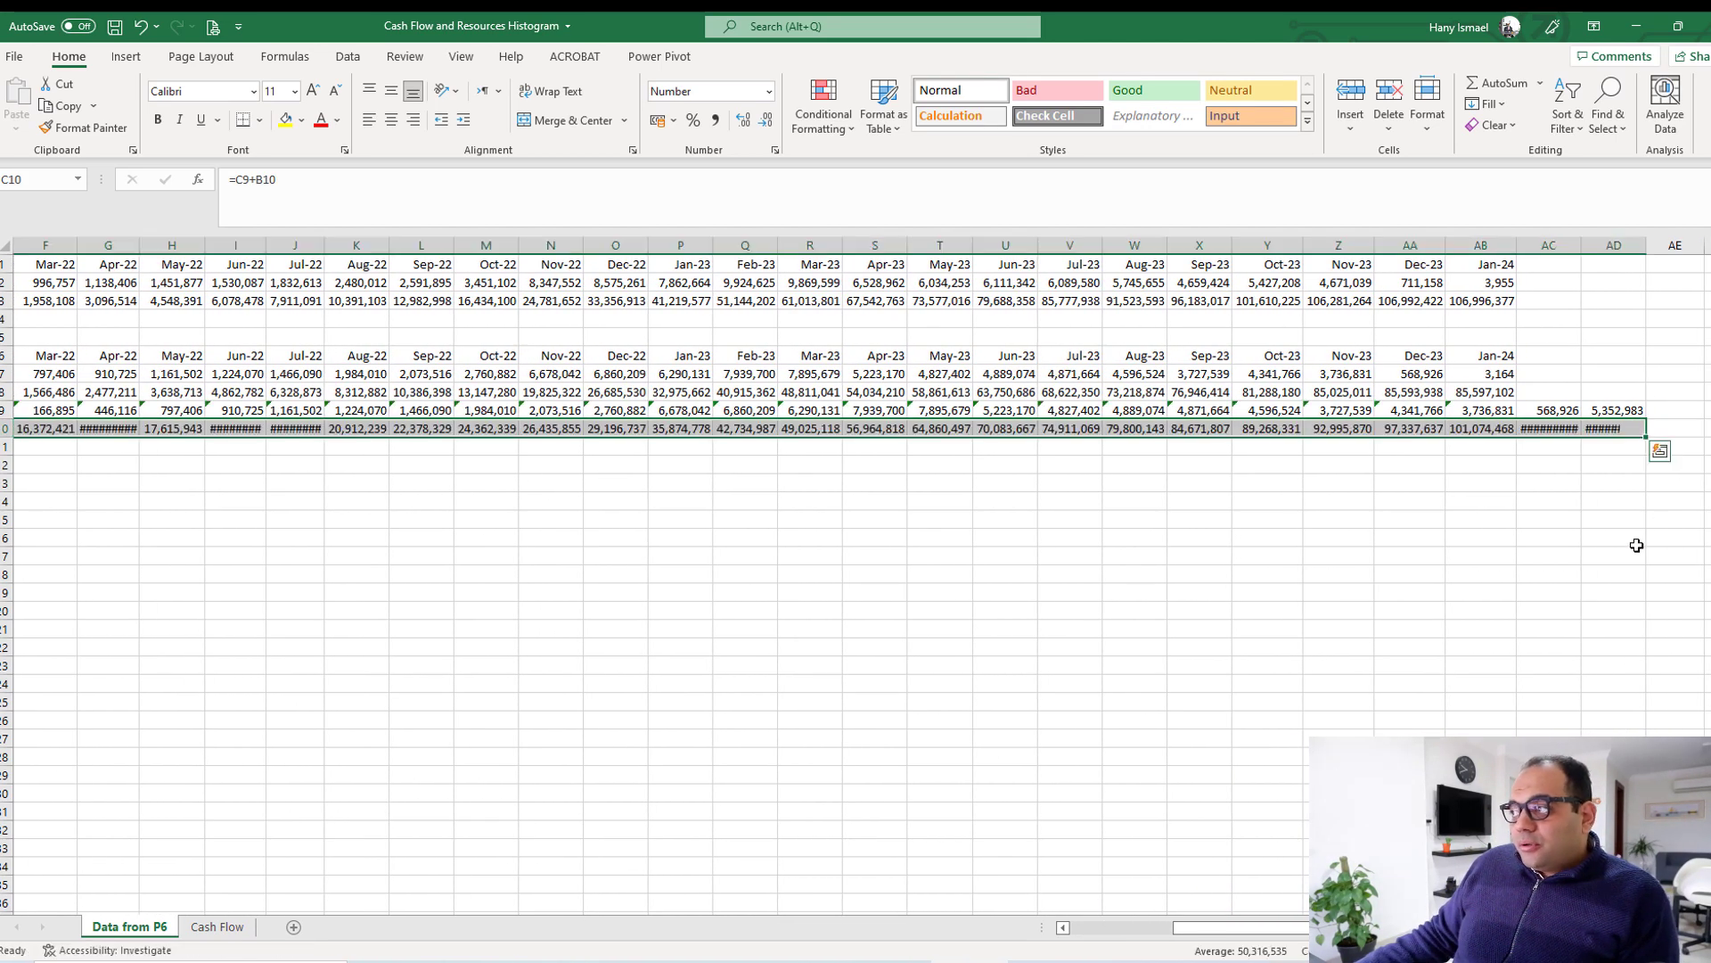
pyautogui.moveTo(1549, 246); pyautogui.dragTo(1680, 246)
pyautogui.doubleClick(1646, 245)
pyautogui.click(1607, 534)
# Highlight the final cumulative cash in cell AD10 and the final cumulative cash flow cell AB3 in yellow.
pyautogui.click(1622, 429)
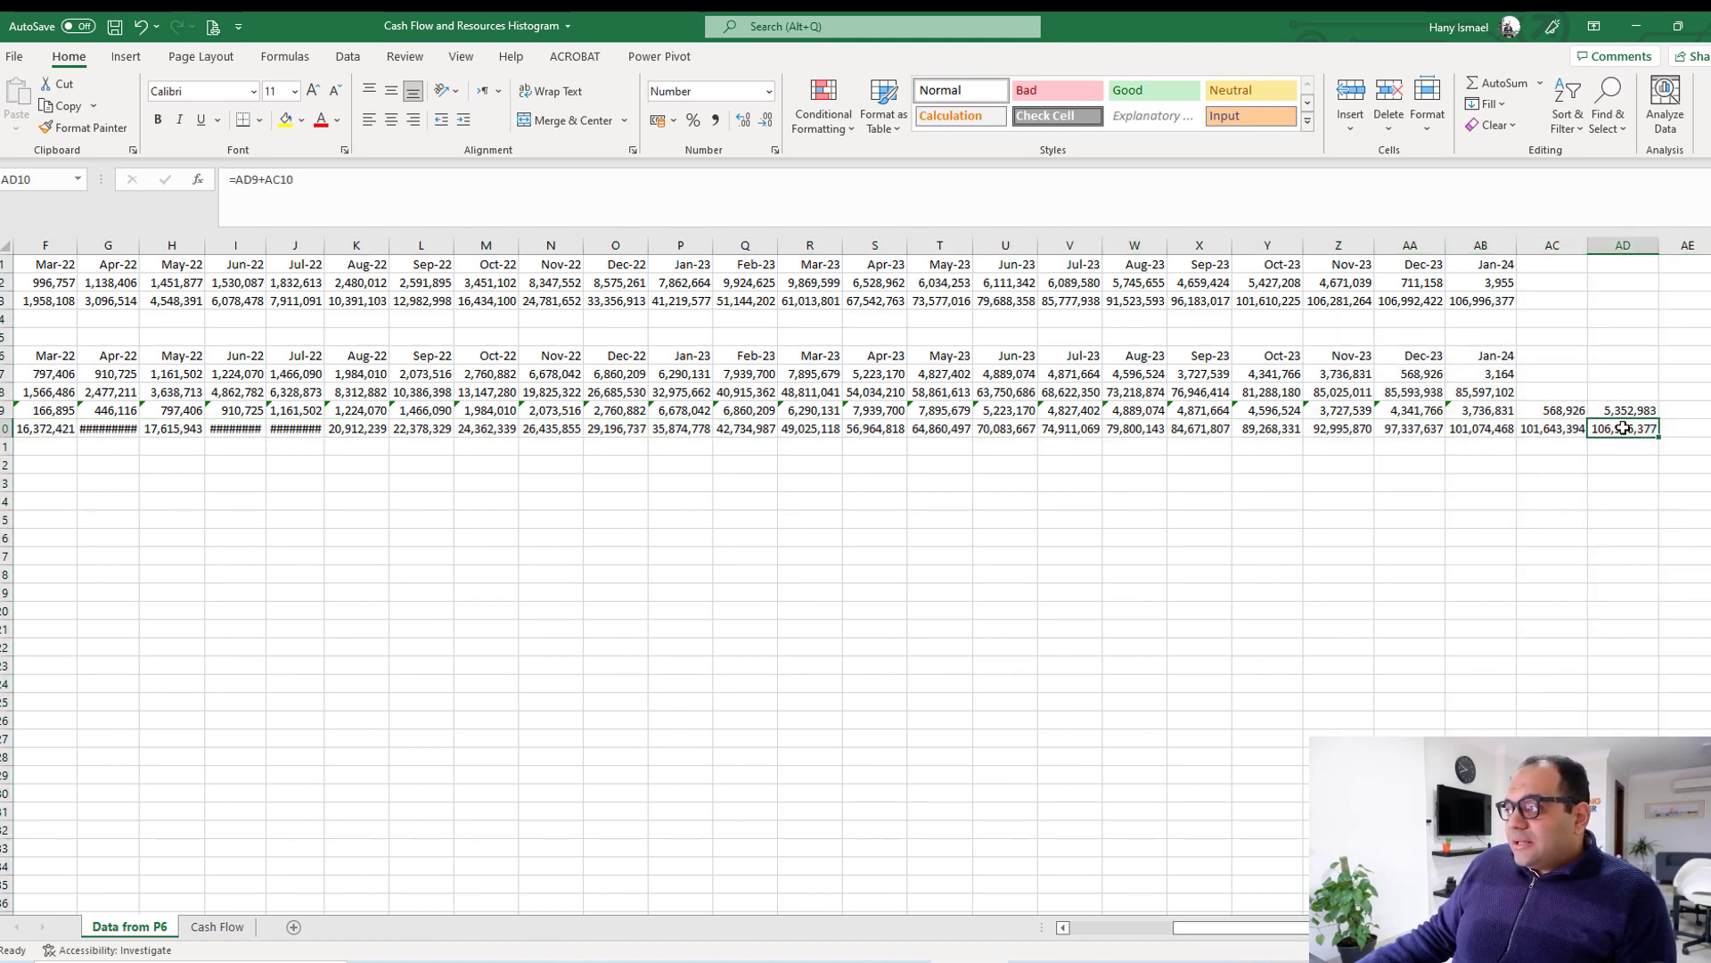
pyautogui.click(285, 119)
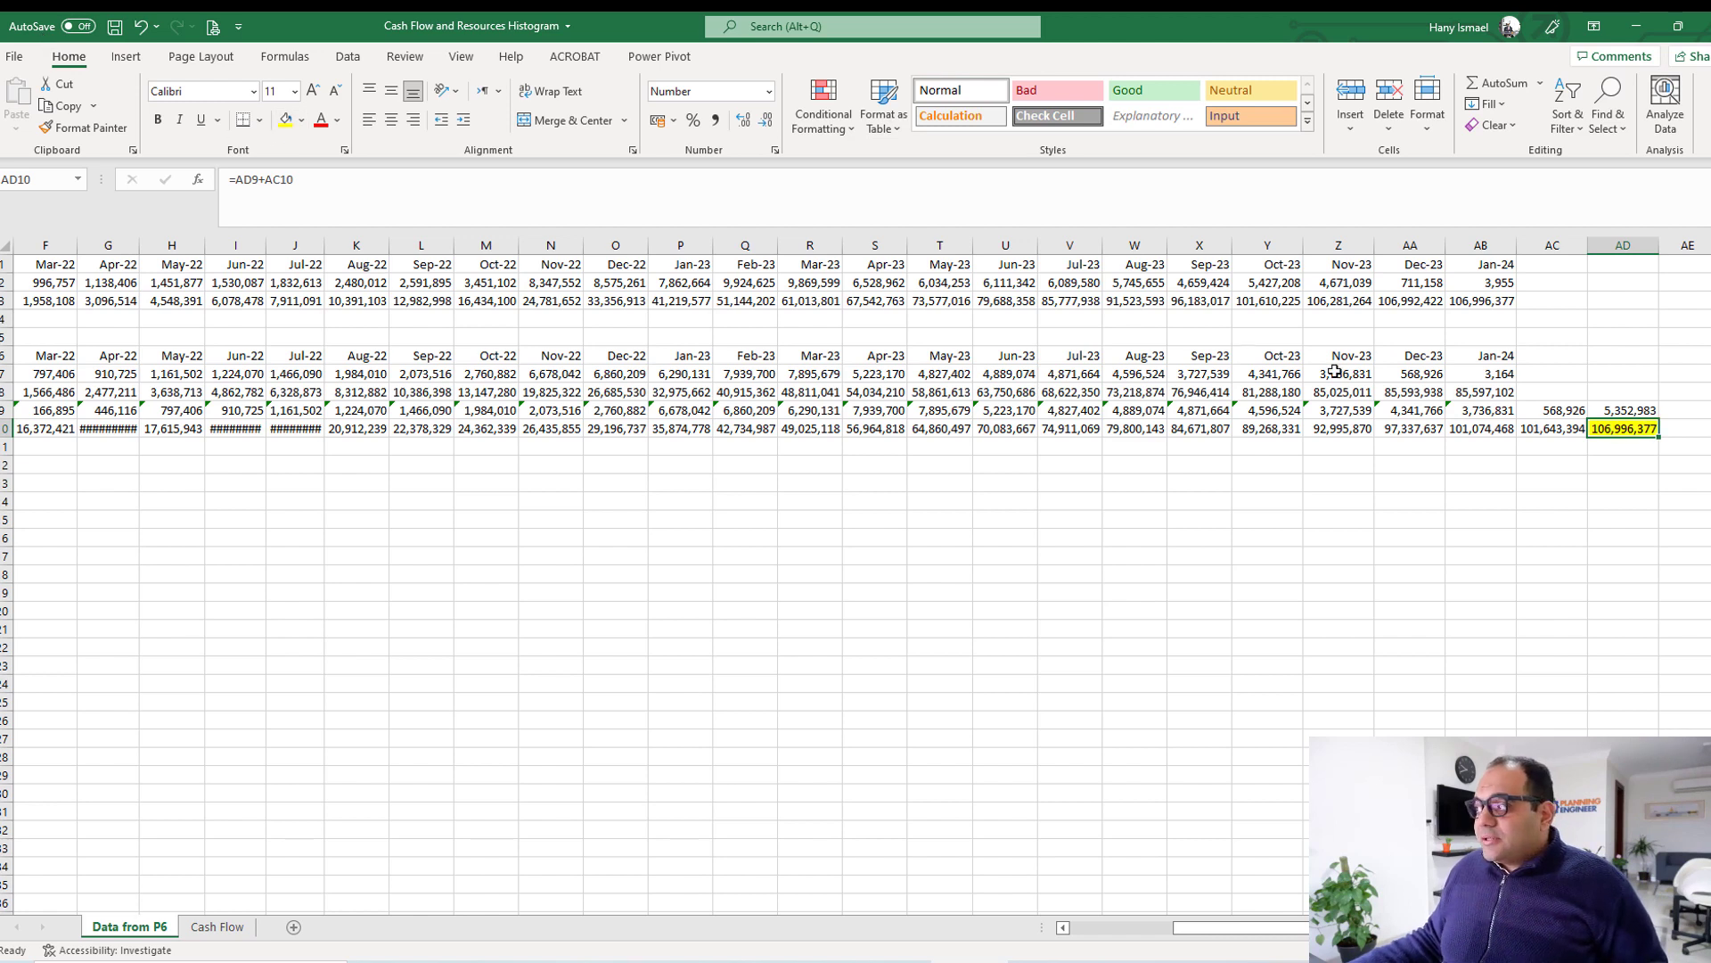
pyautogui.click(1472, 300)
pyautogui.click(286, 119)
pyautogui.click(1410, 519)
pyautogui.click(1469, 303)
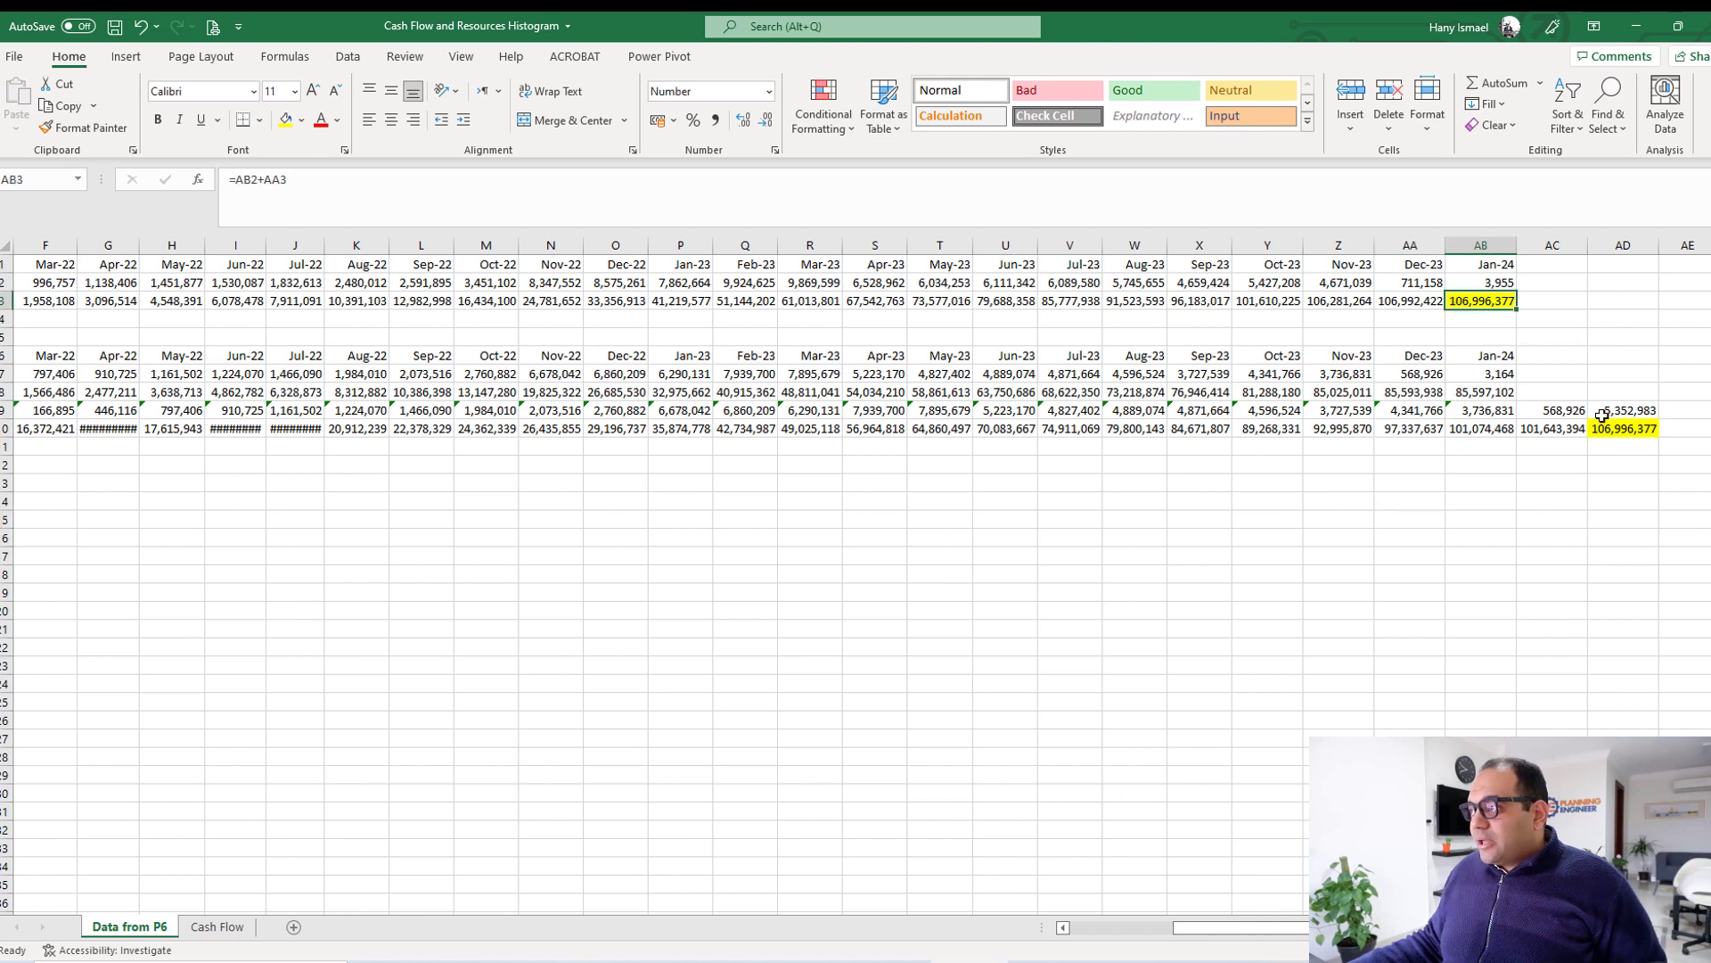
pyautogui.click(1608, 431)
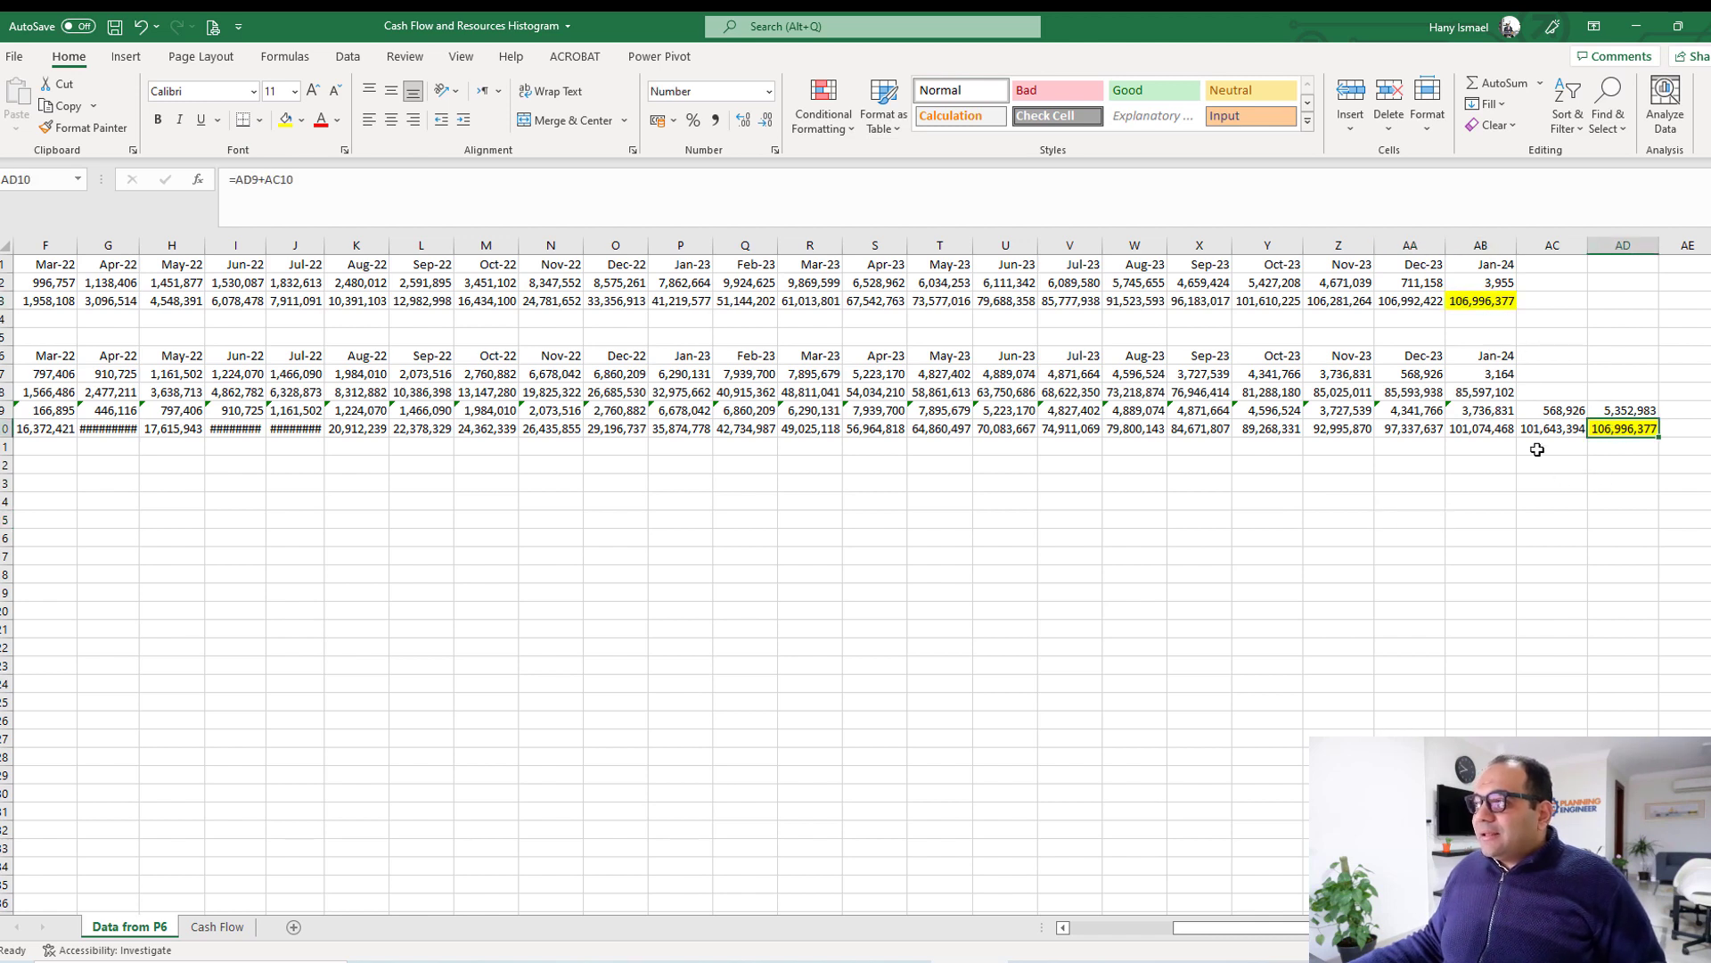
# Extend the month headers in row 6 through AD6 with Feb-24 and Mar-24.
pyautogui.click(1493, 267)
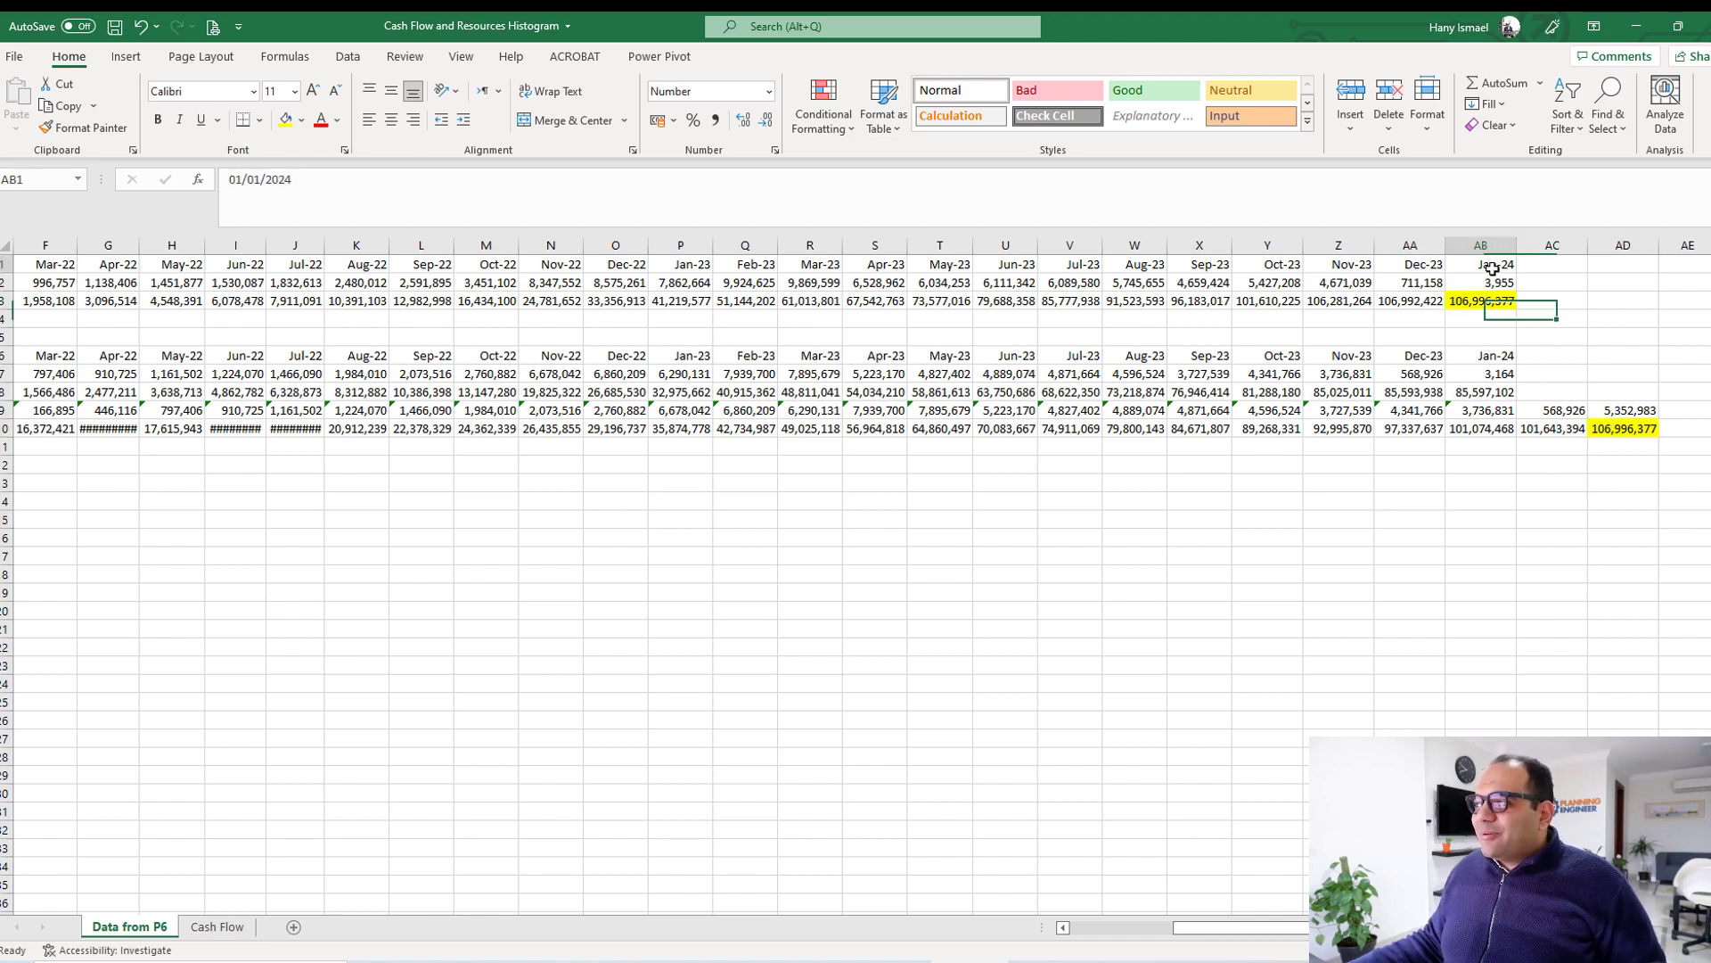
pyautogui.click(1424, 265)
pyautogui.moveTo(1428, 265); pyautogui.dragTo(1489, 266)
pyautogui.moveTo(1428, 358); pyautogui.dragTo(1653, 366)
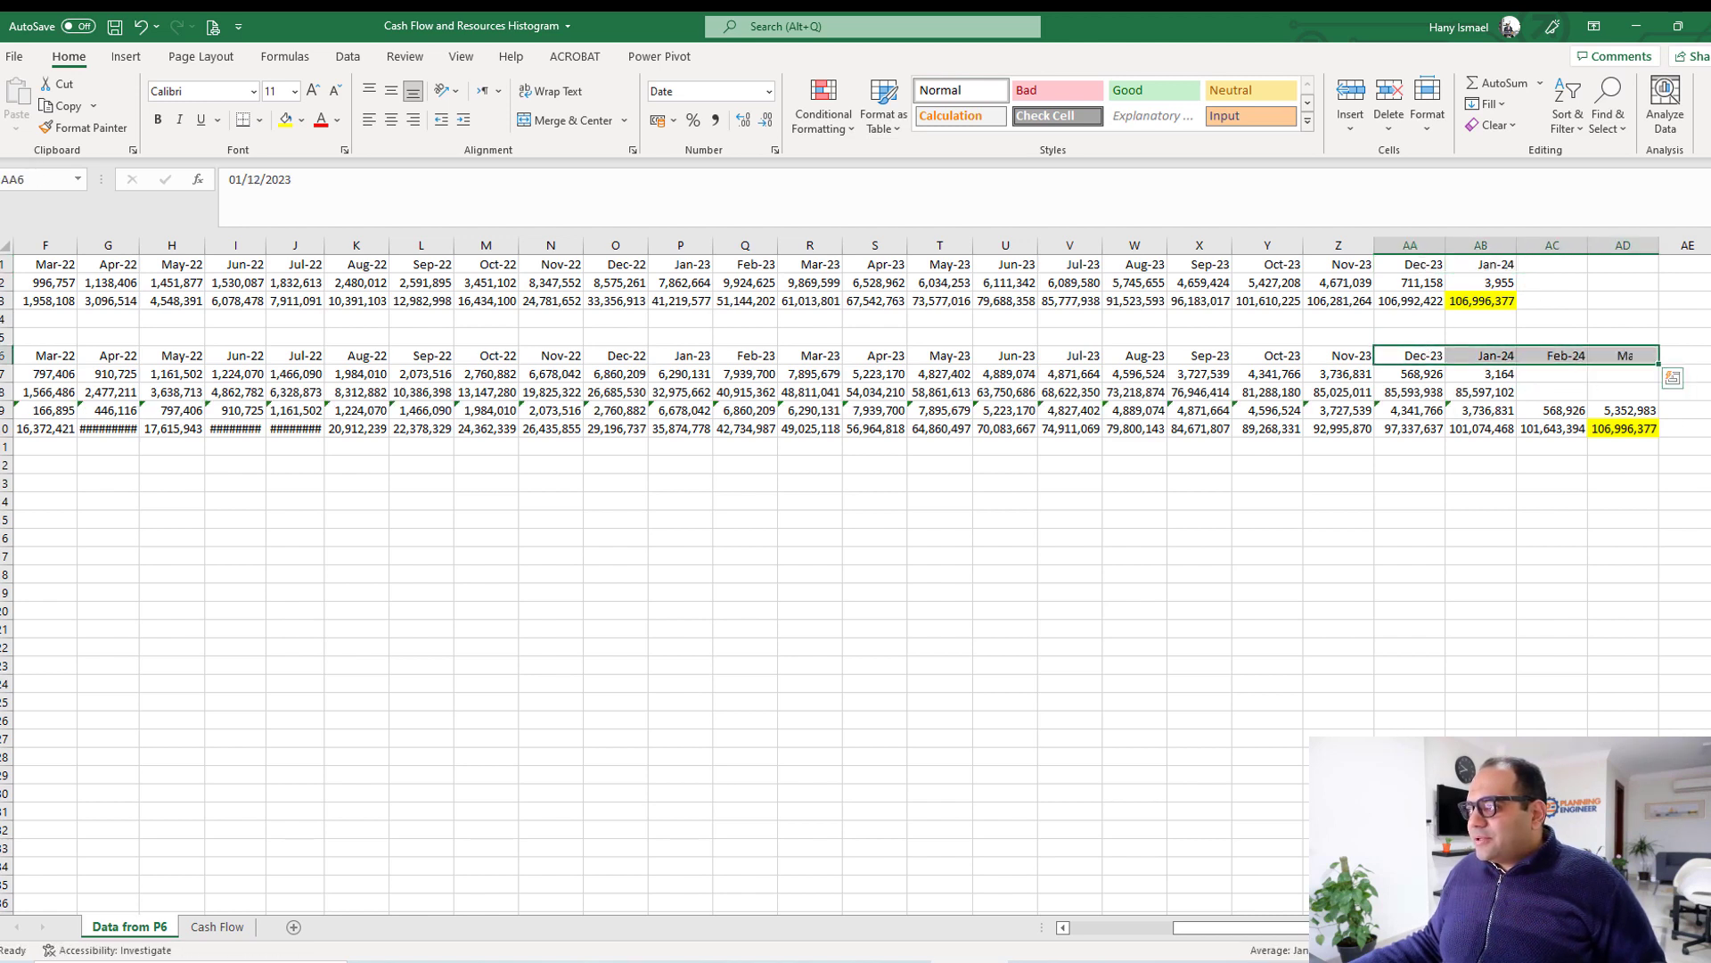
pyautogui.click(1607, 591)
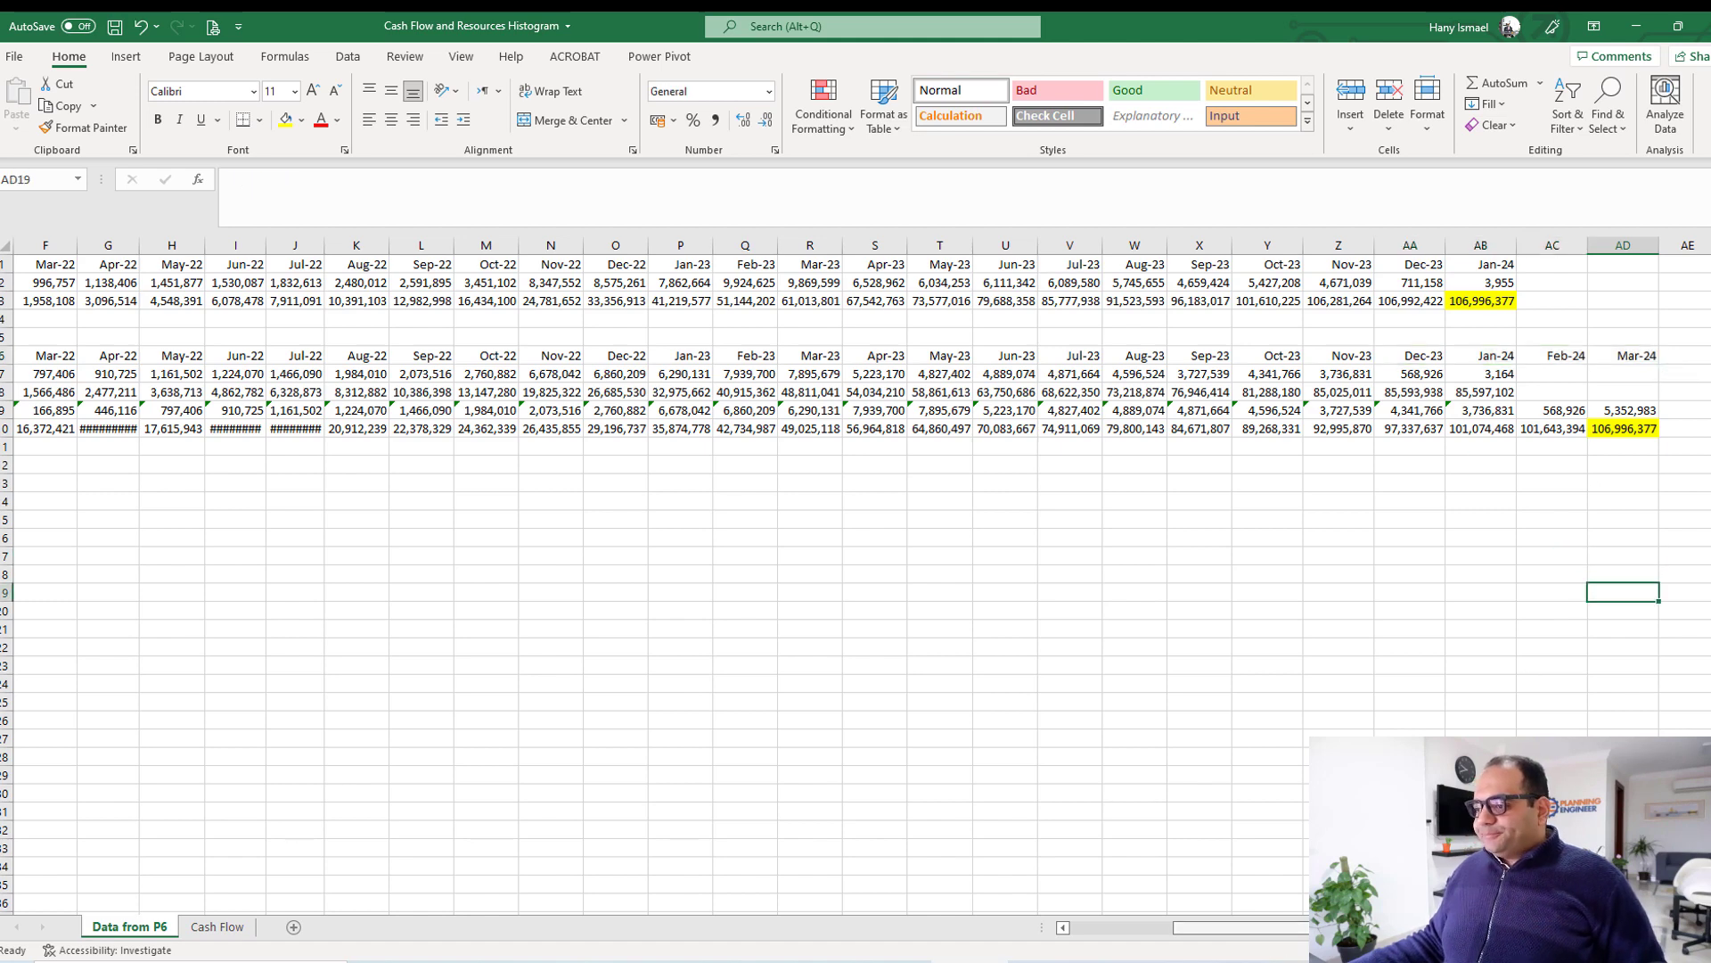
# Label cell A11 "Net Monthly Cash Flow" and begin a formula in B11.
pyautogui.moveTo(1239, 928); pyautogui.dragTo(1136, 928)
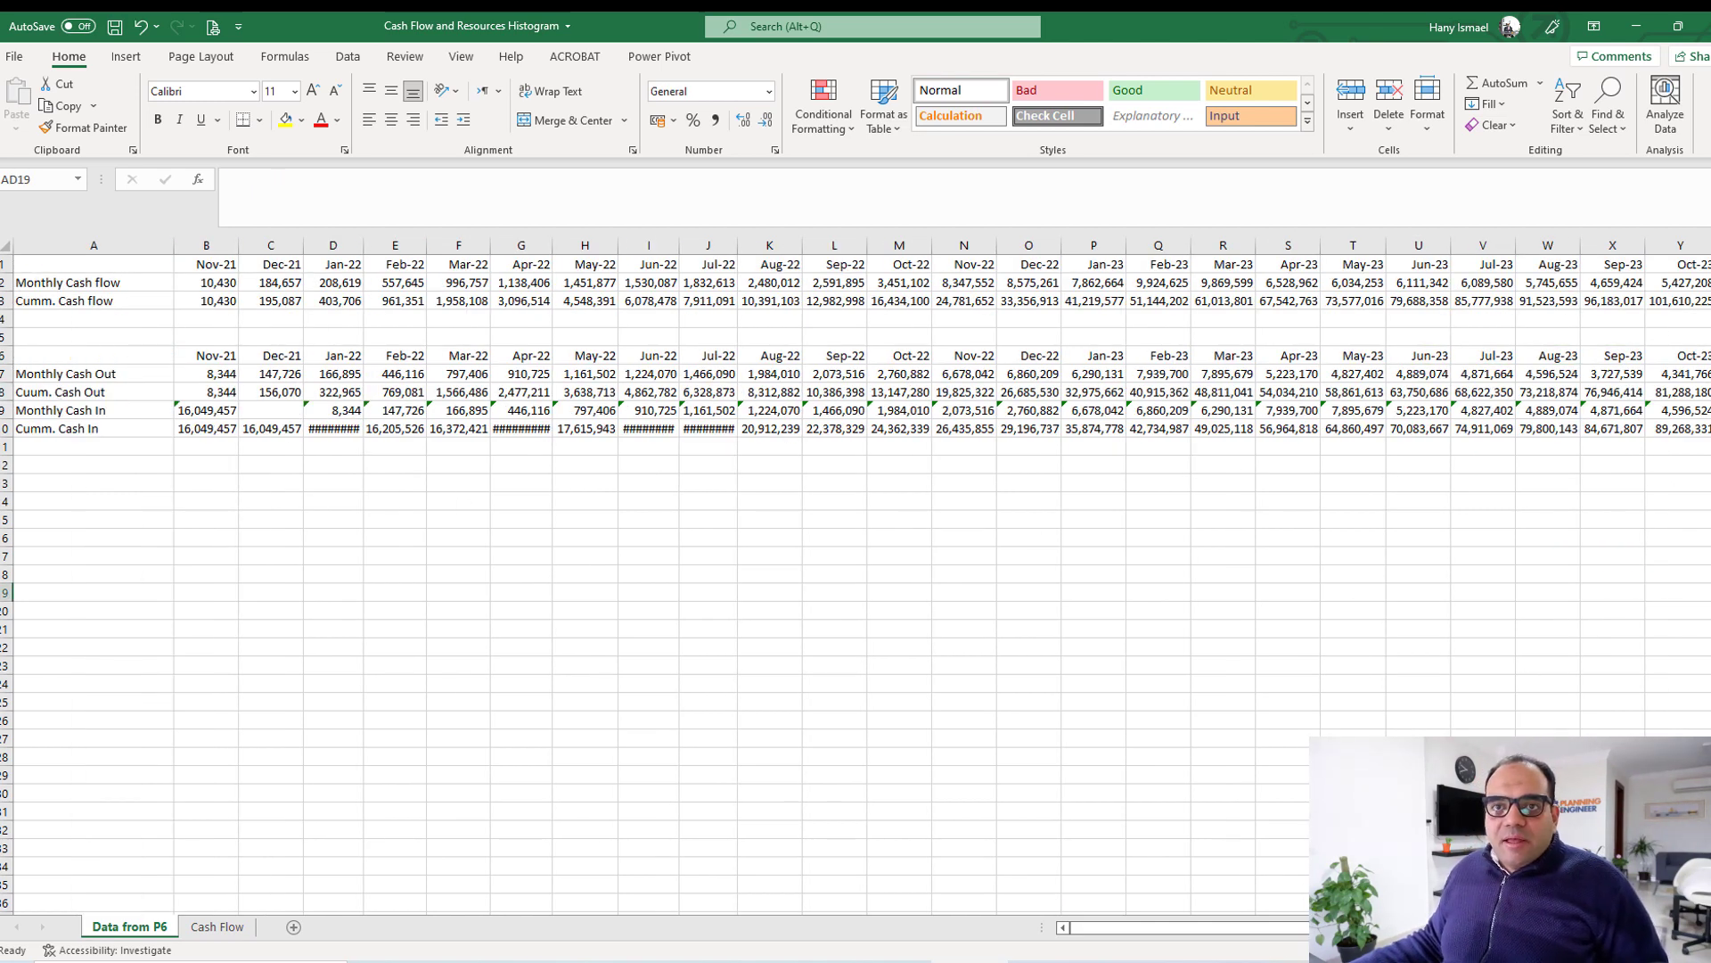
pyautogui.click(6, 392)
pyautogui.keyDown('shift'); pyautogui.click(5, 373); pyautogui.keyUp('shift')
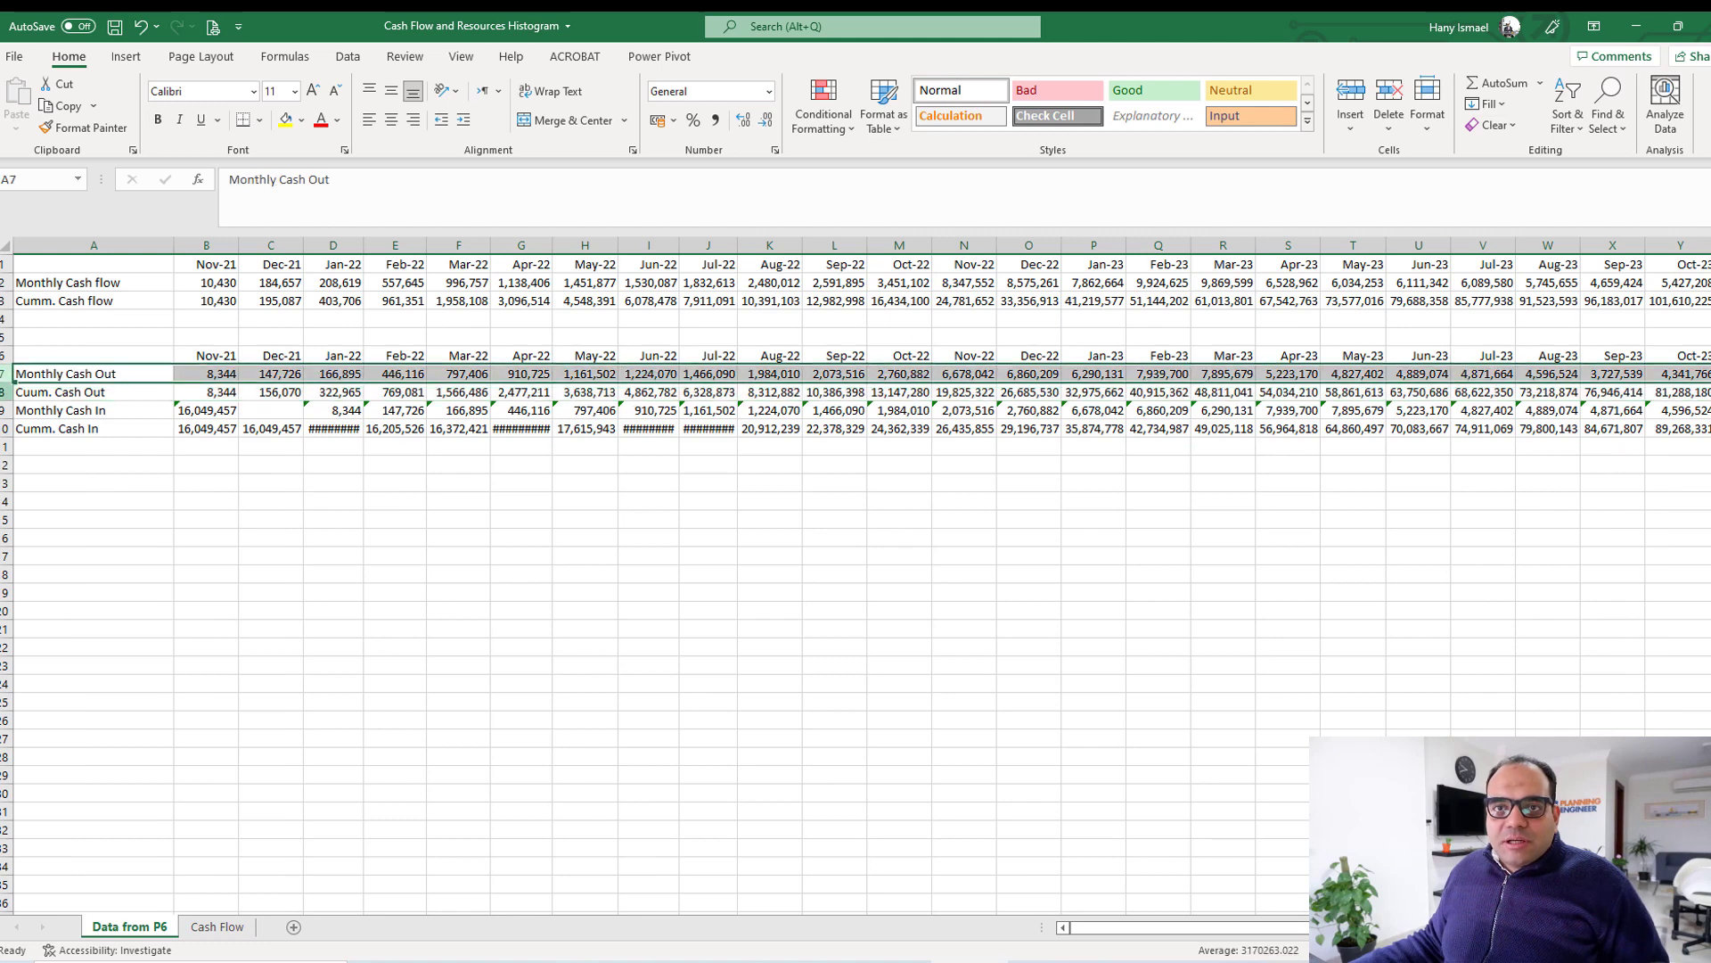
pyautogui.click(27, 446)
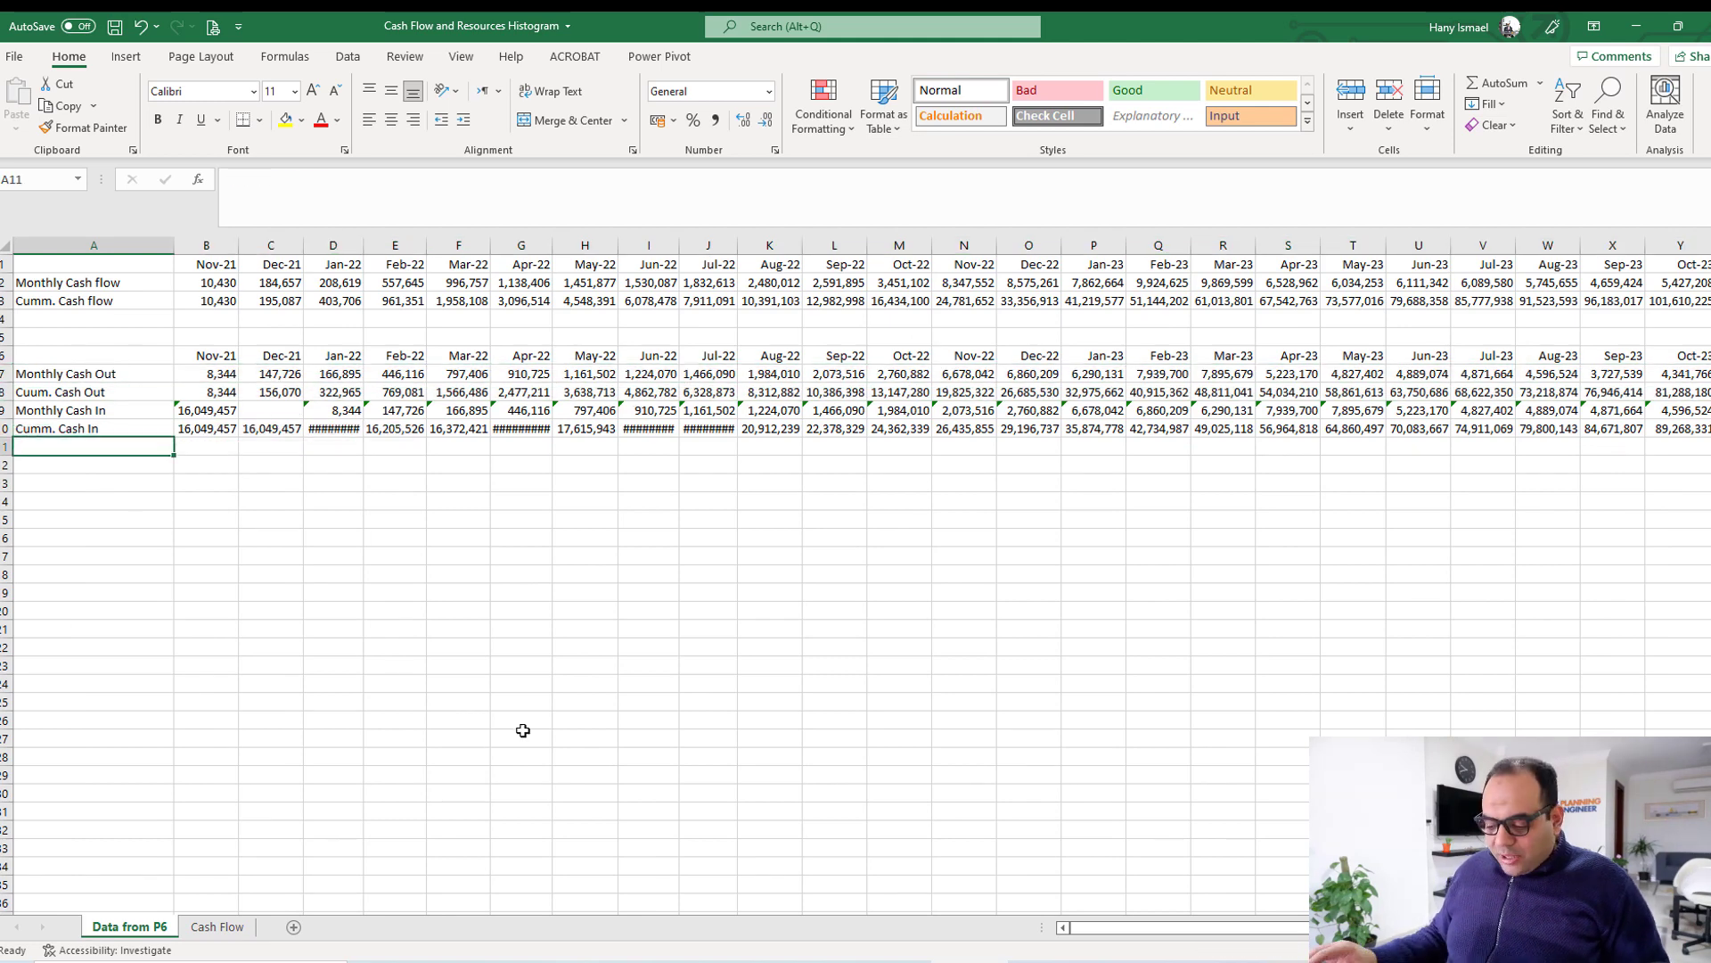
pyautogui.write('Net Monthly Cash Flow')
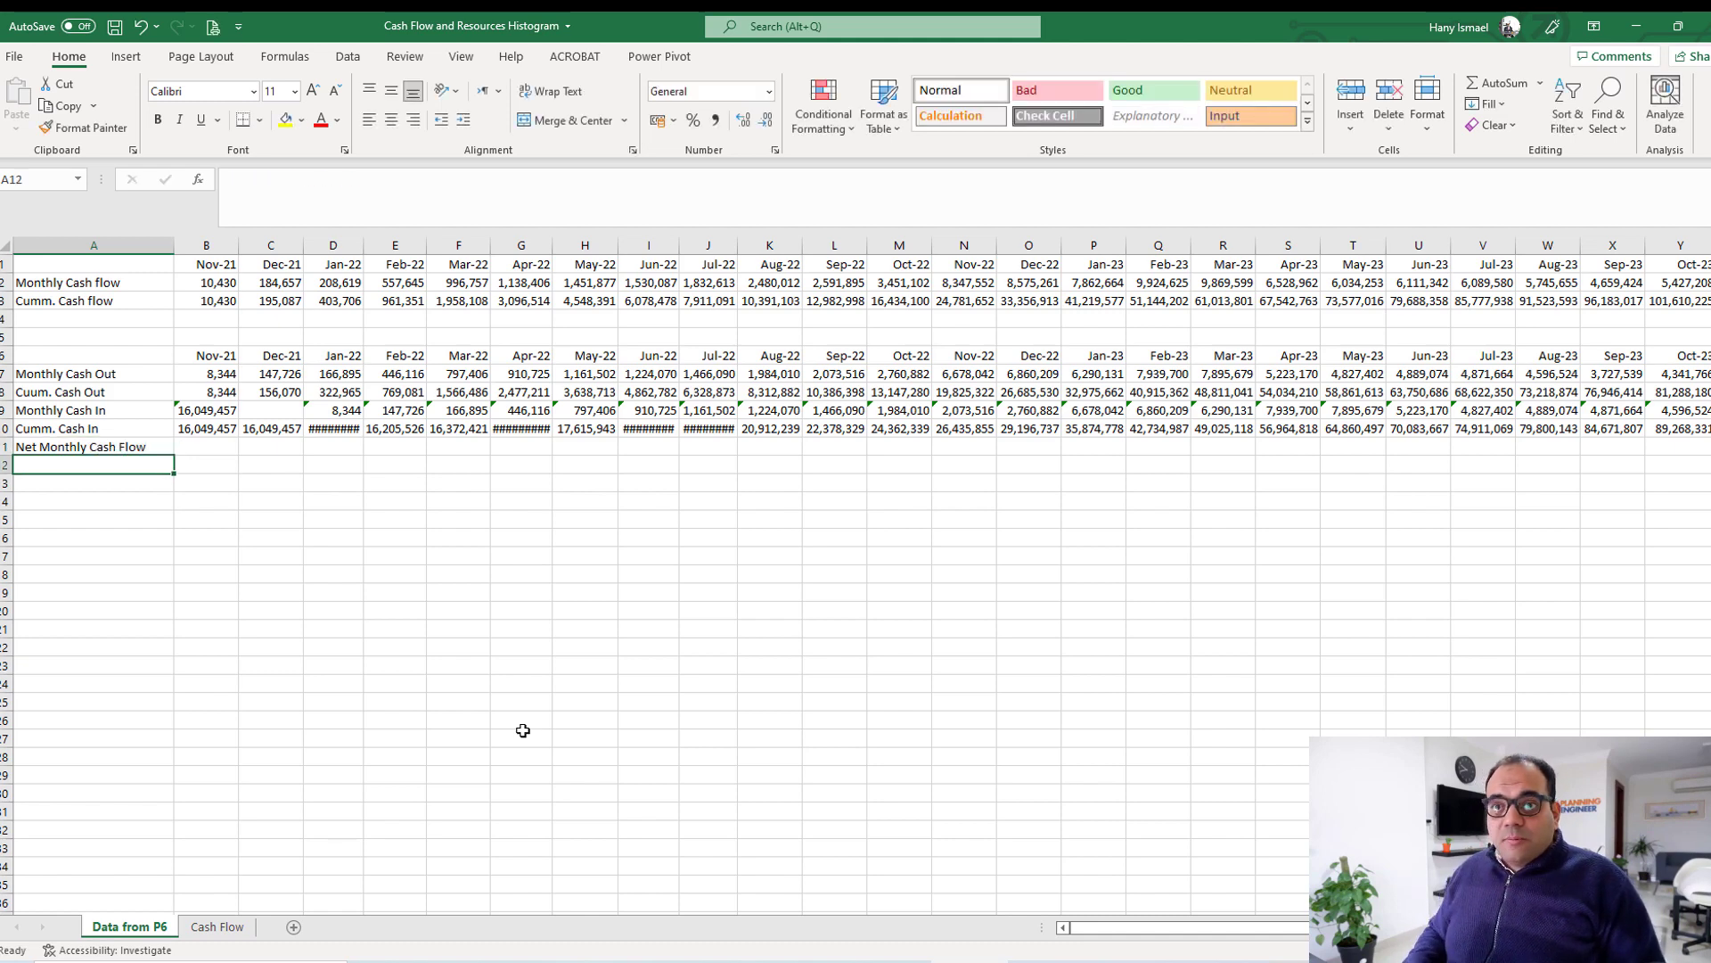
pyautogui.press('Tab')
pyautogui.write('=')
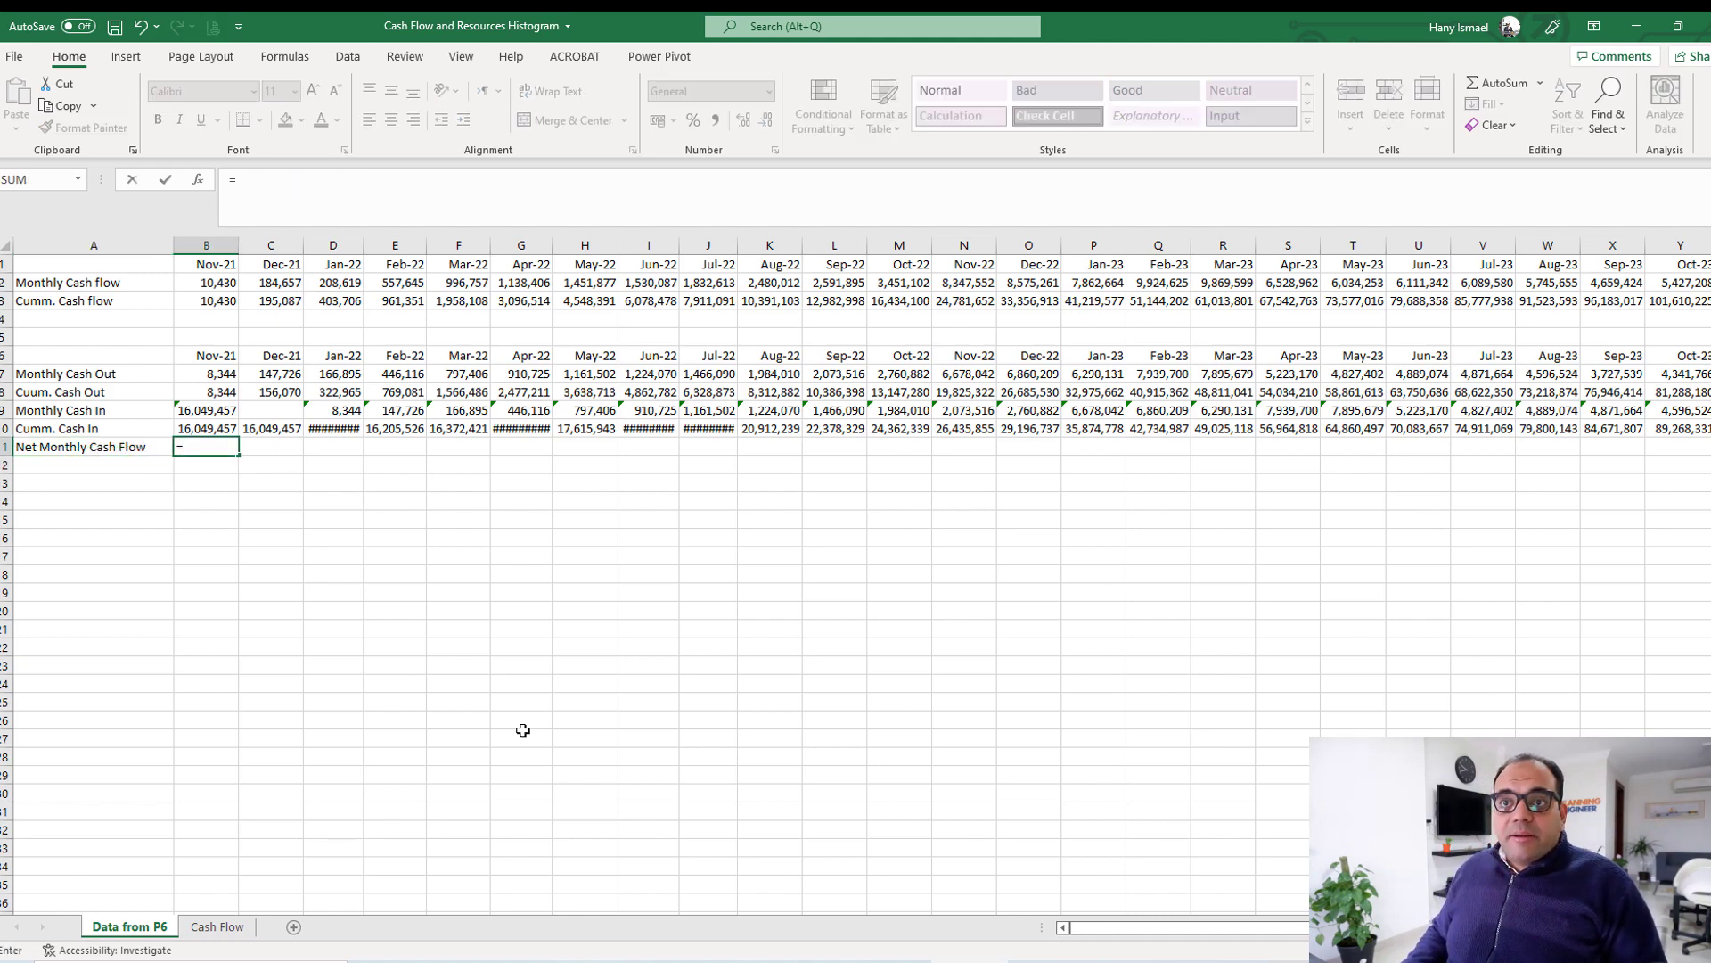
pyautogui.press('Up')
pyautogui.write('-')
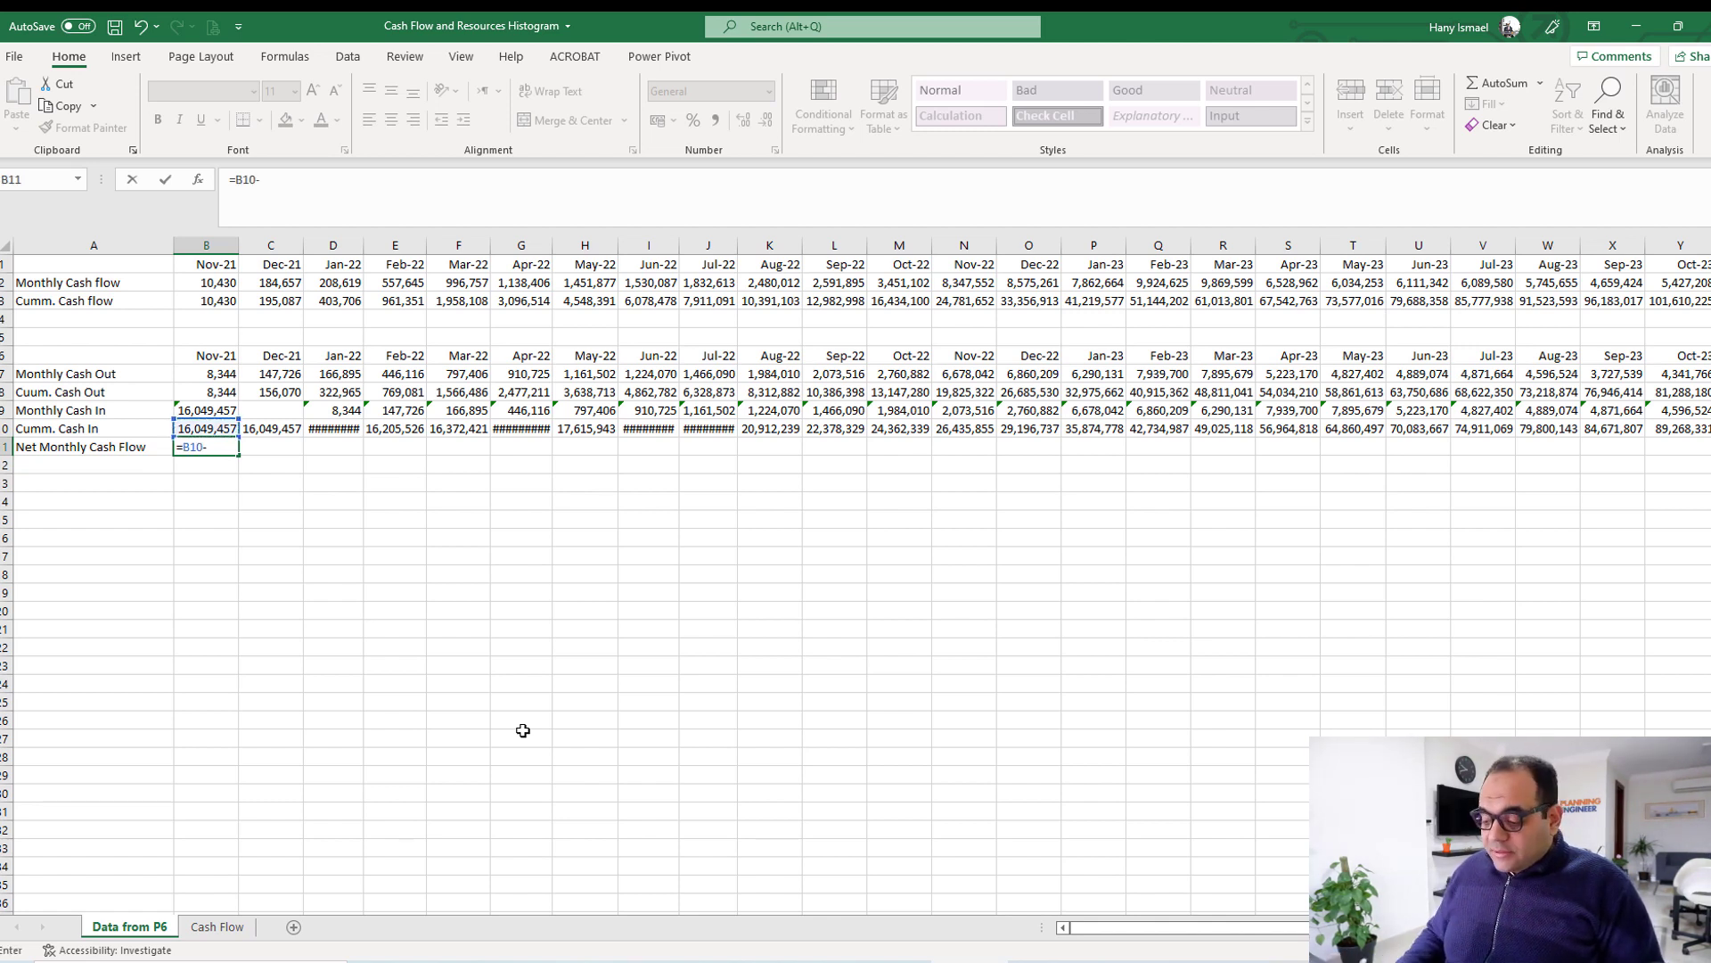
pyautogui.press('BackSpace')
pyautogui.press('BackSpace')
pyautogui.press('BackSpace')
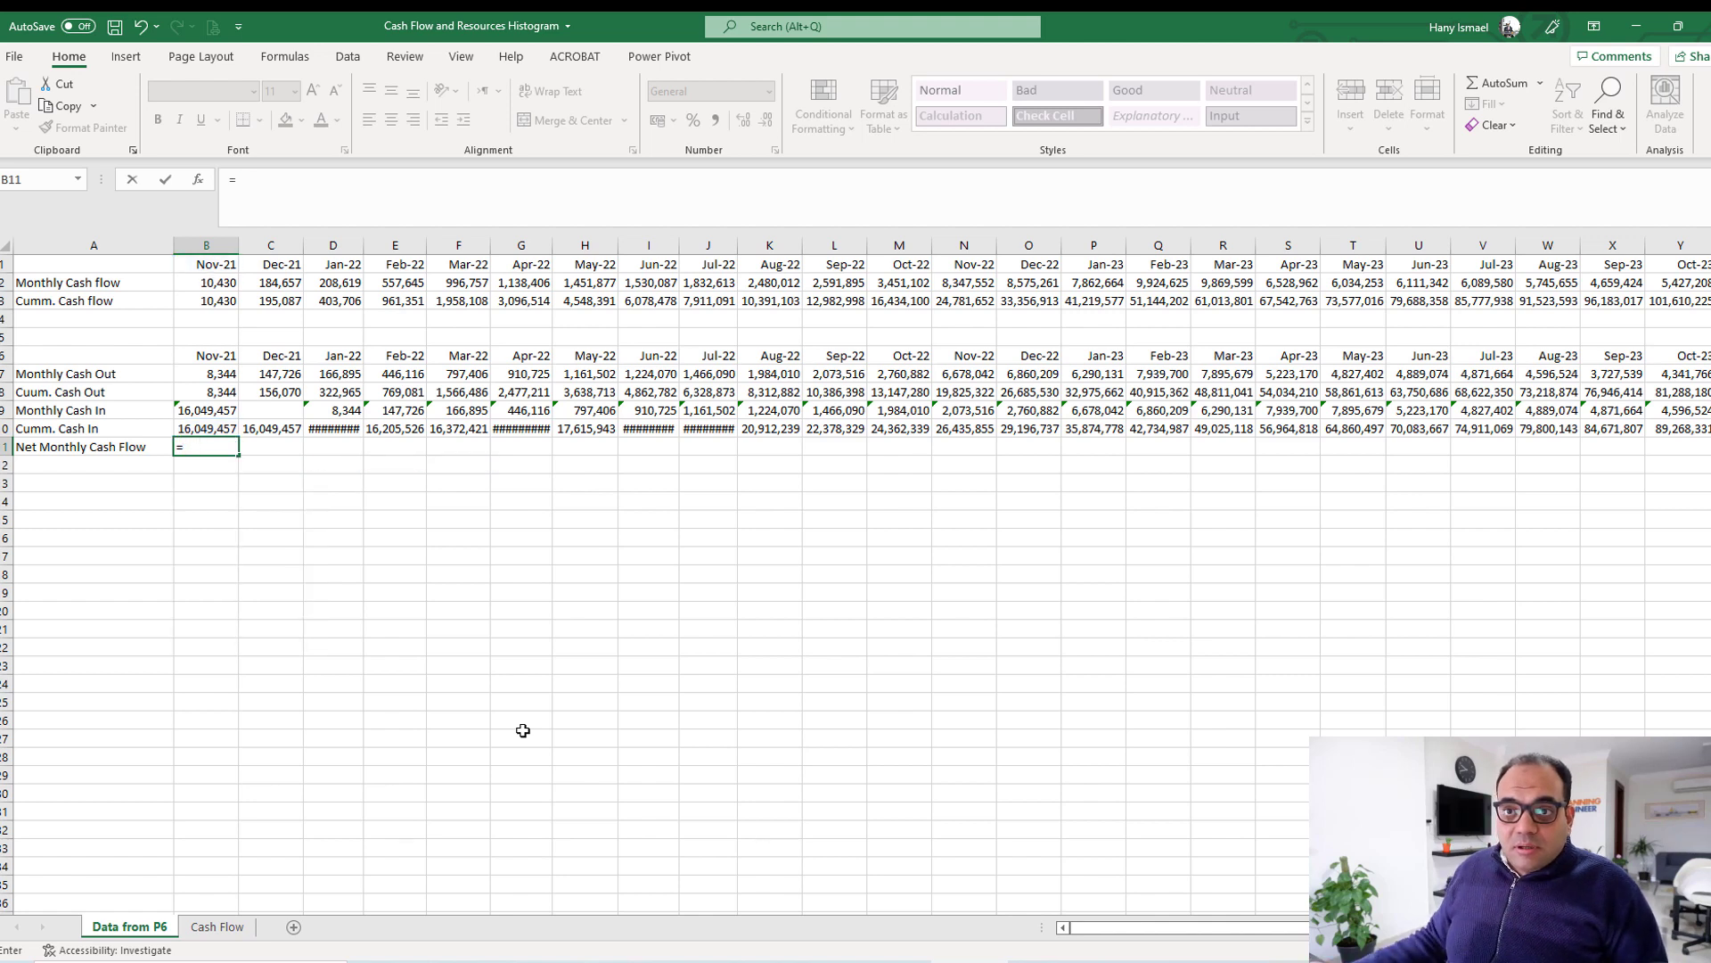
# Complete the B11 formula as =B9-B7 and fill it across row 11 through AD11.
pyautogui.click(189, 413)
pyautogui.write('-')
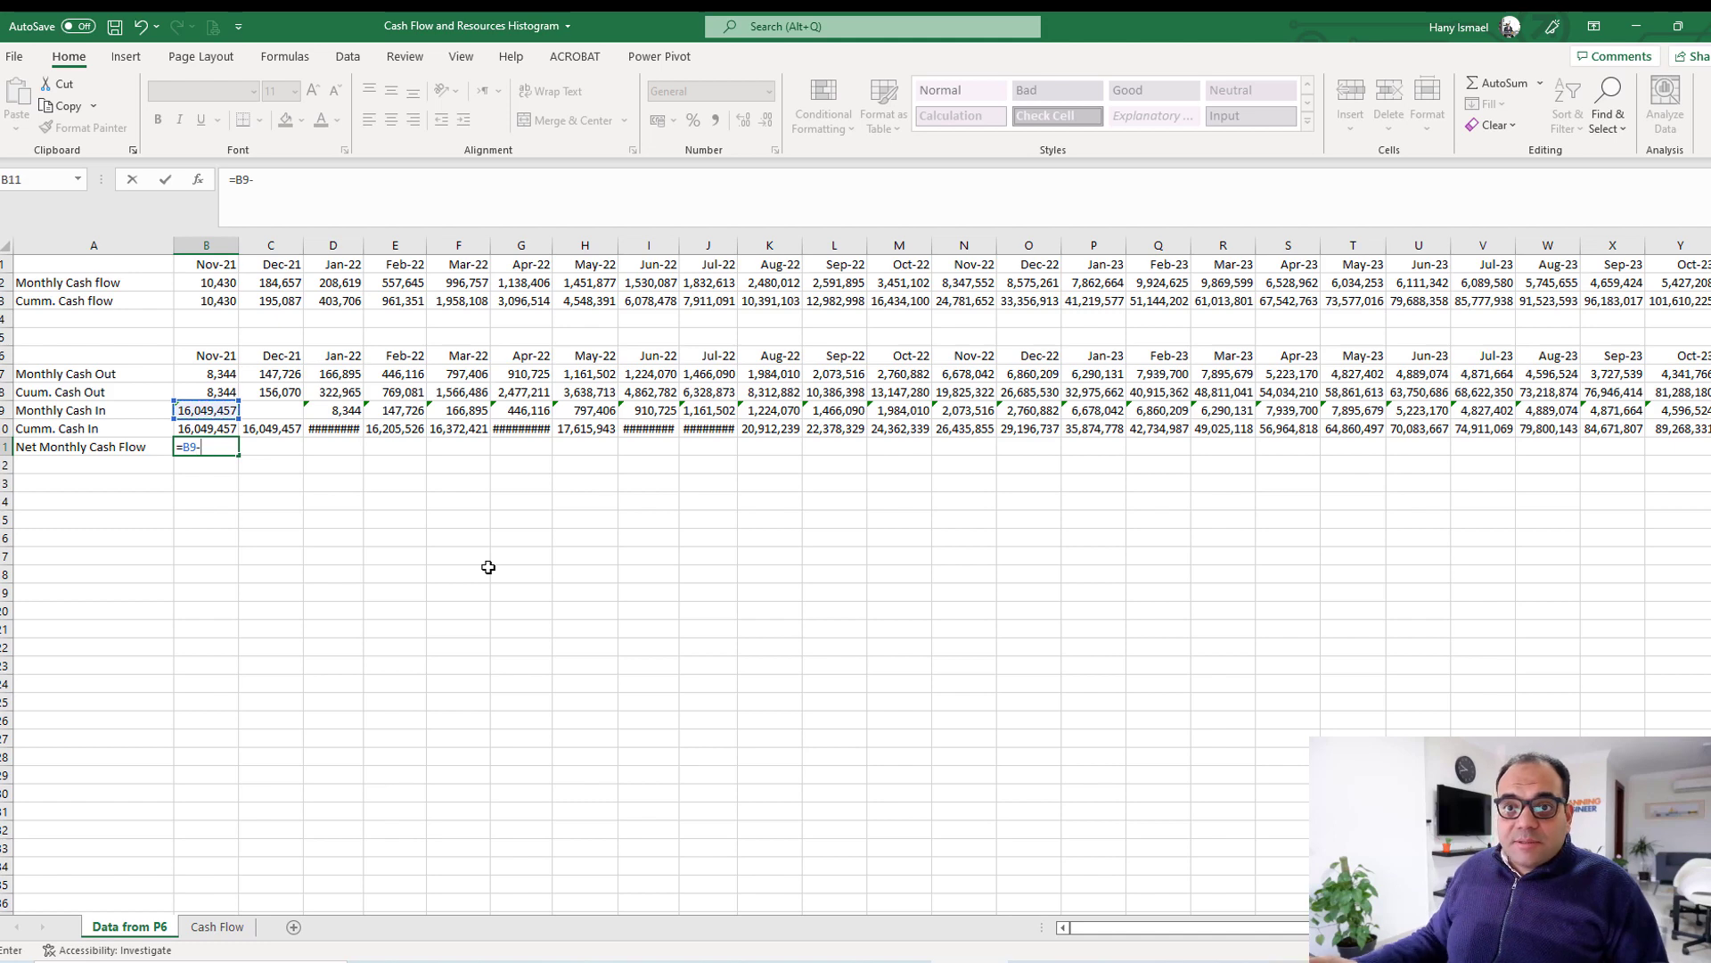
pyautogui.click(212, 374)
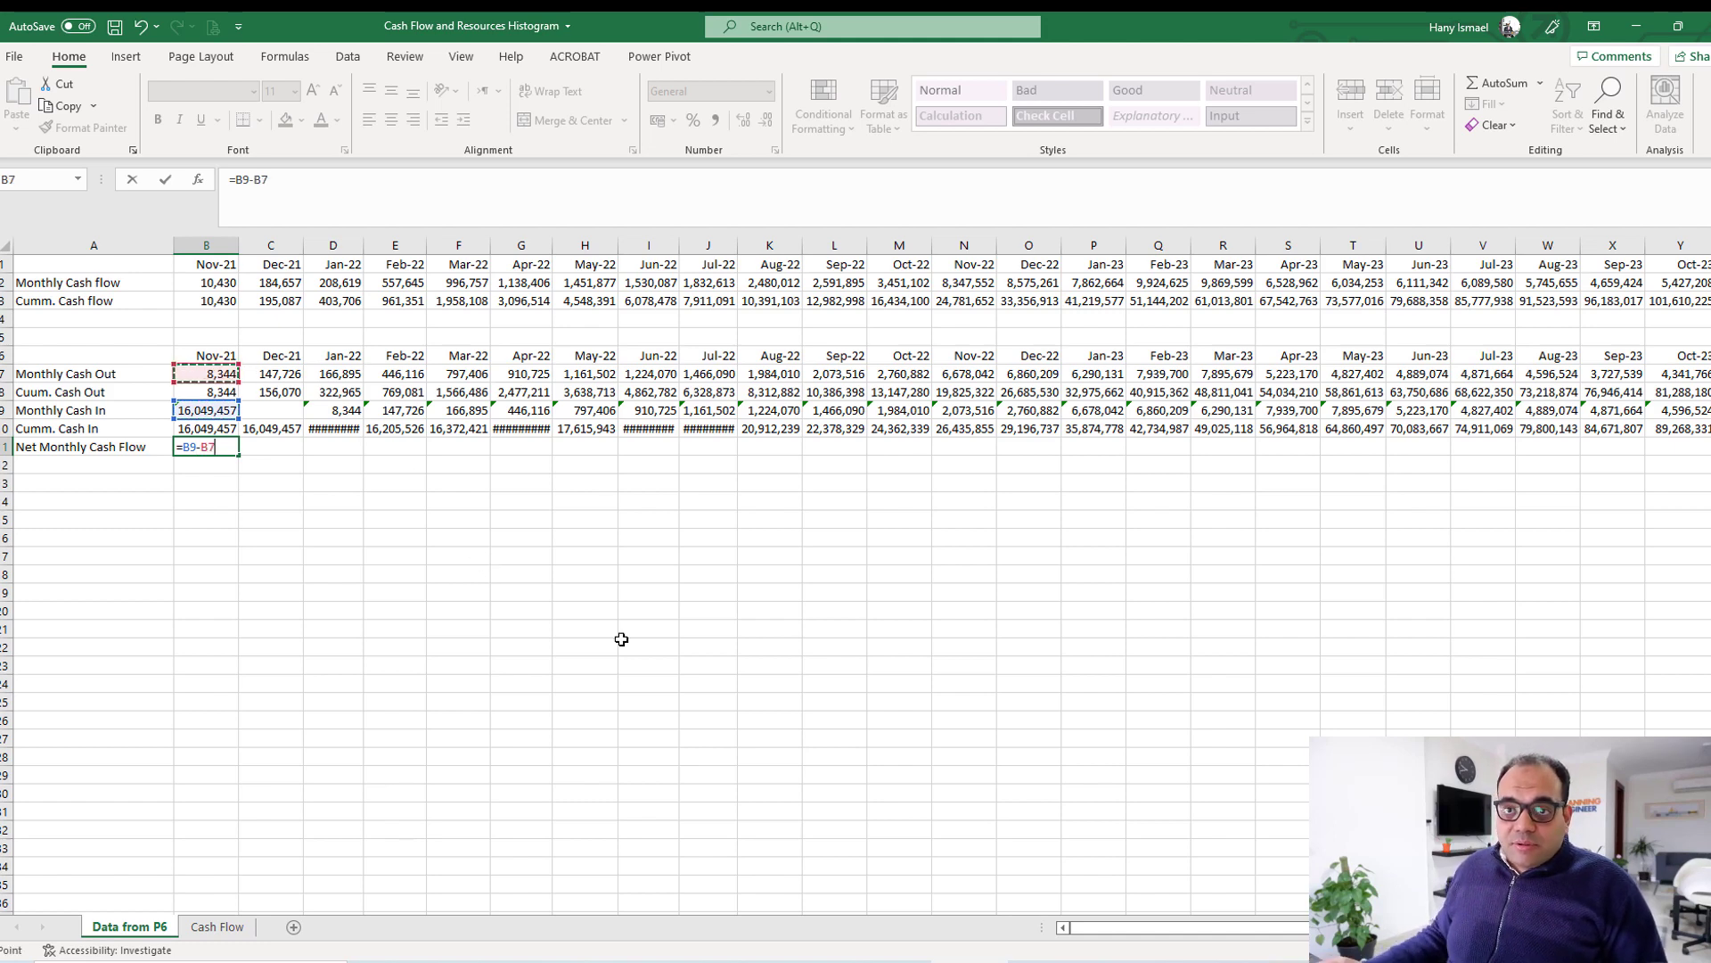
pyautogui.press('Return')
pyautogui.click(234, 446)
pyautogui.moveTo(241, 455); pyautogui.dragTo(1659, 452)
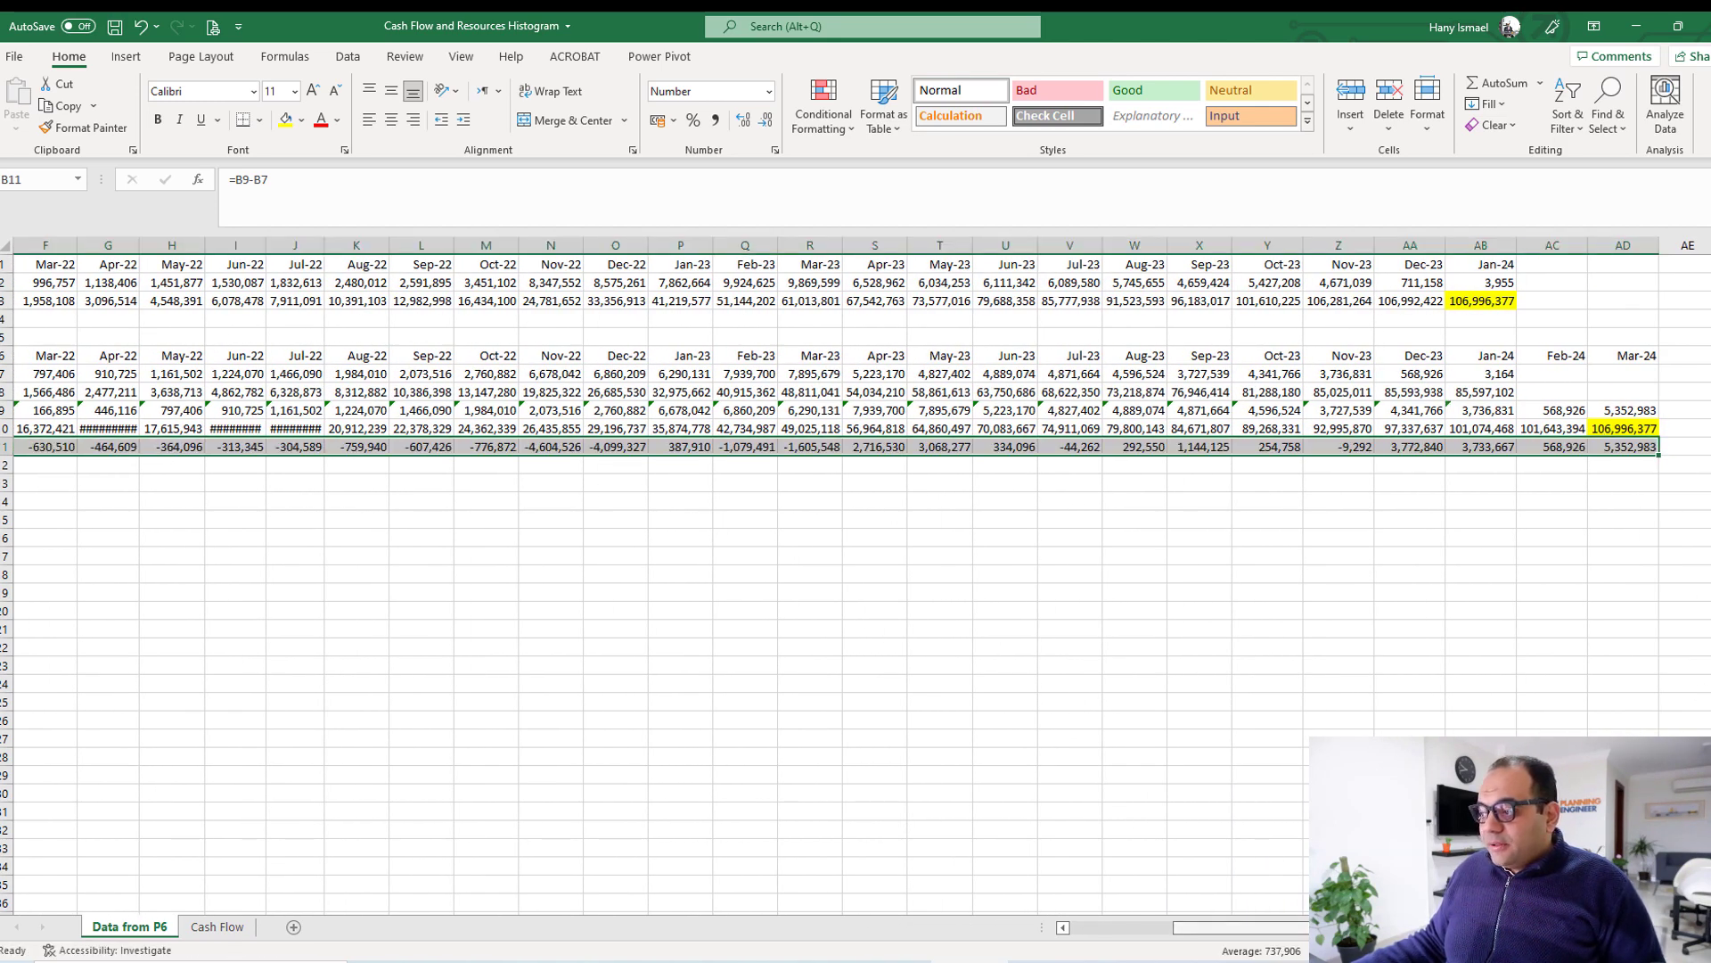
# Label cell A12 "Cumm. Net Cash Flow".
pyautogui.hscroll(-3, 141, 629)
pyautogui.click(78, 464)
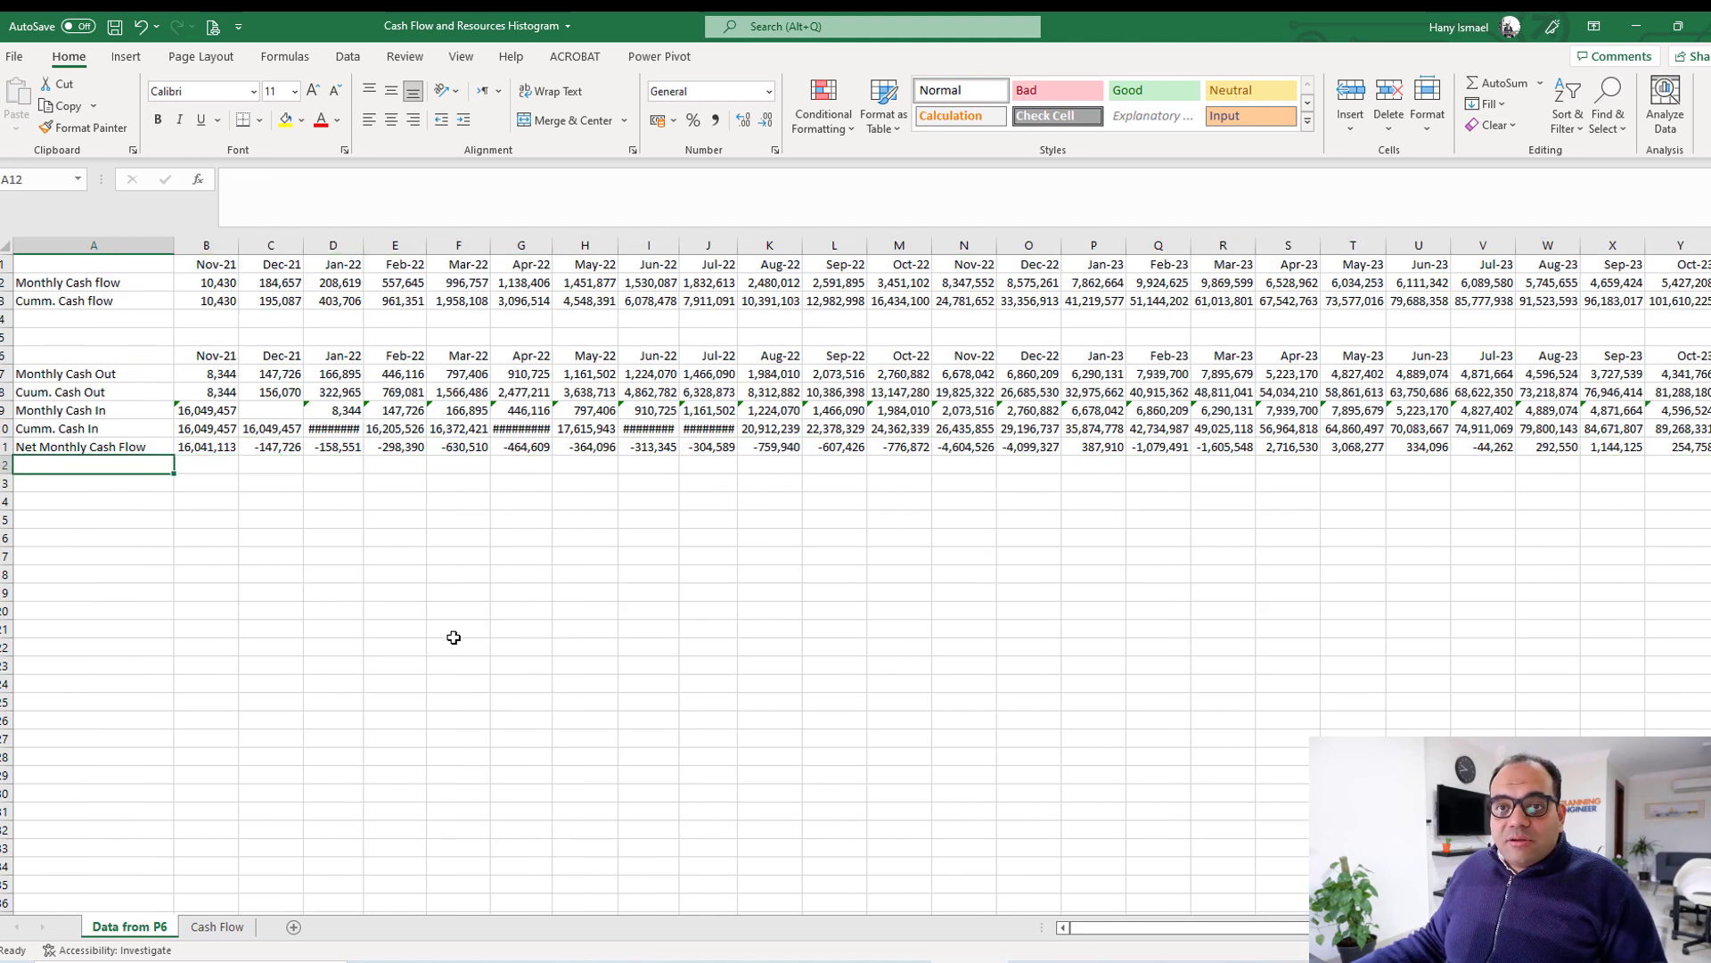
pyautogui.write('Cumm.')
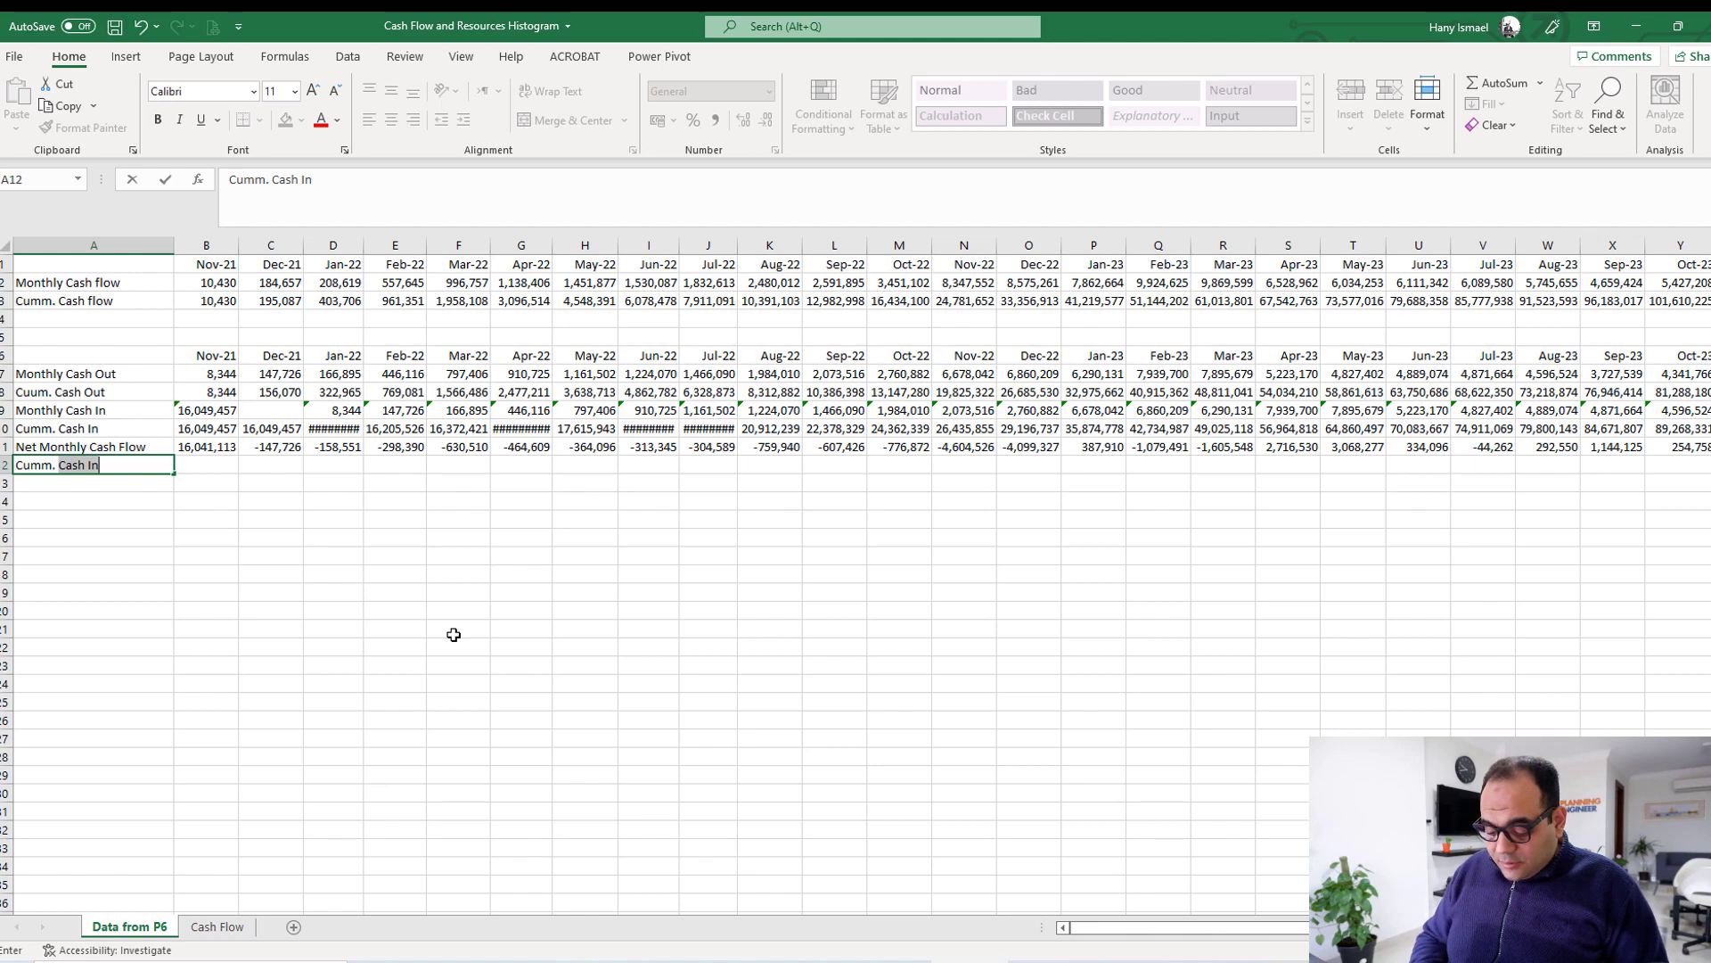
pyautogui.write('Net')
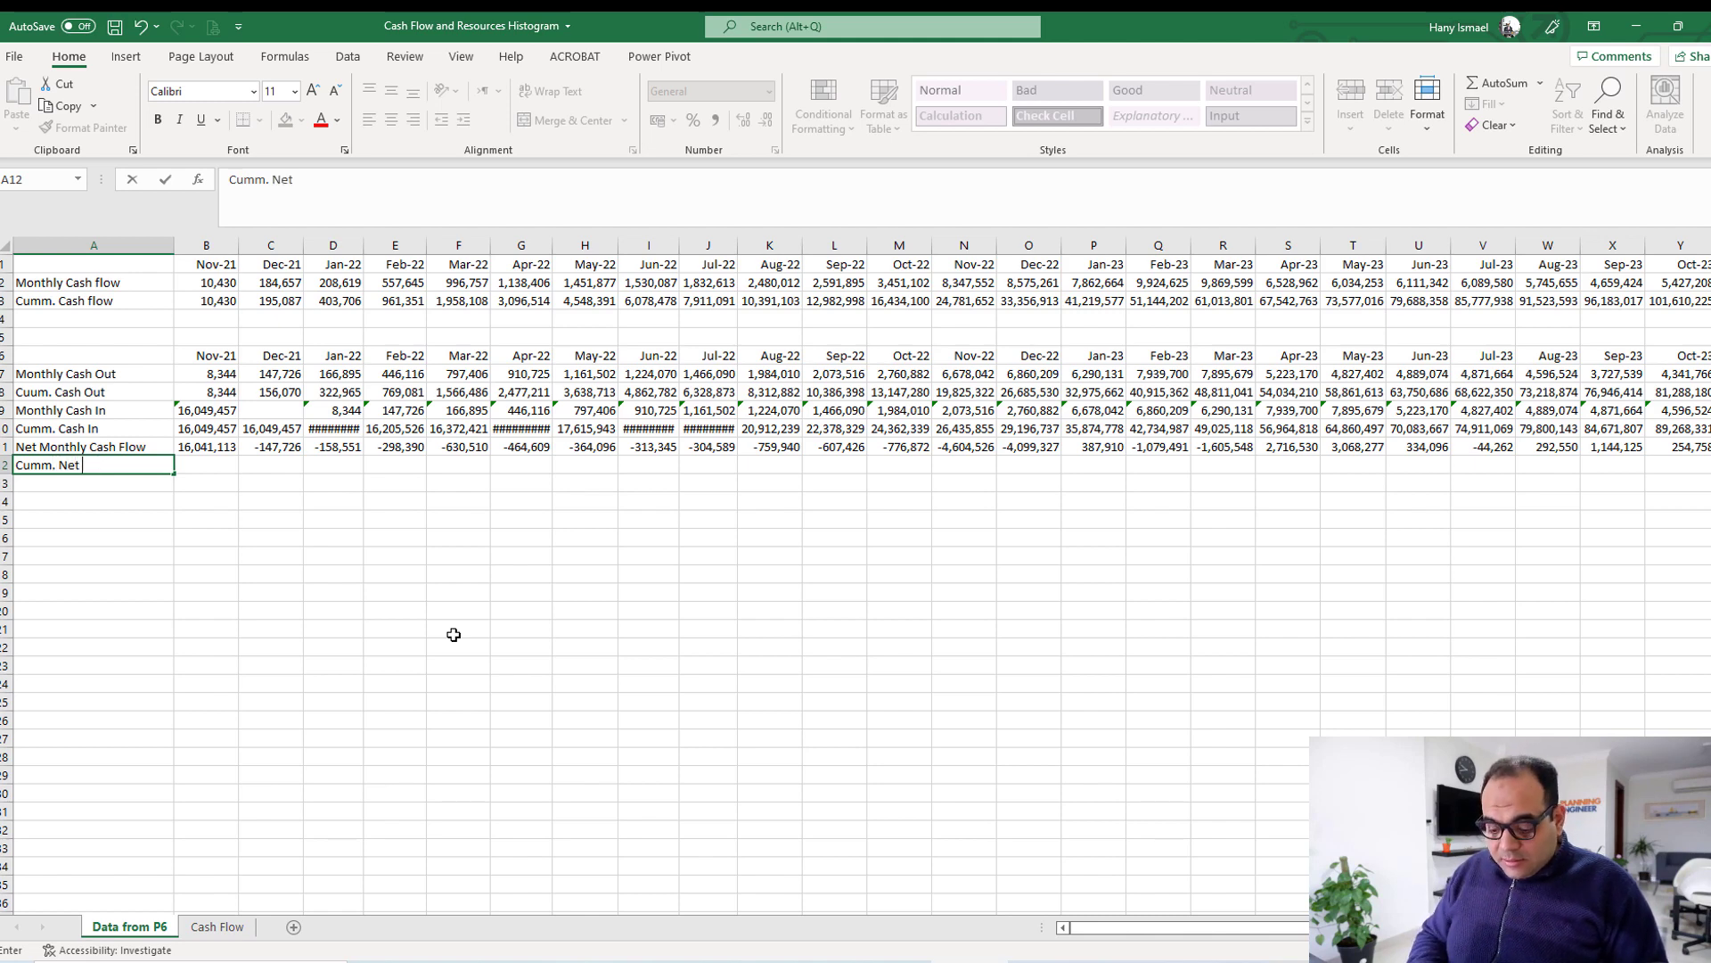
pyautogui.write(' Cash Flow')
pyautogui.press('Tab')
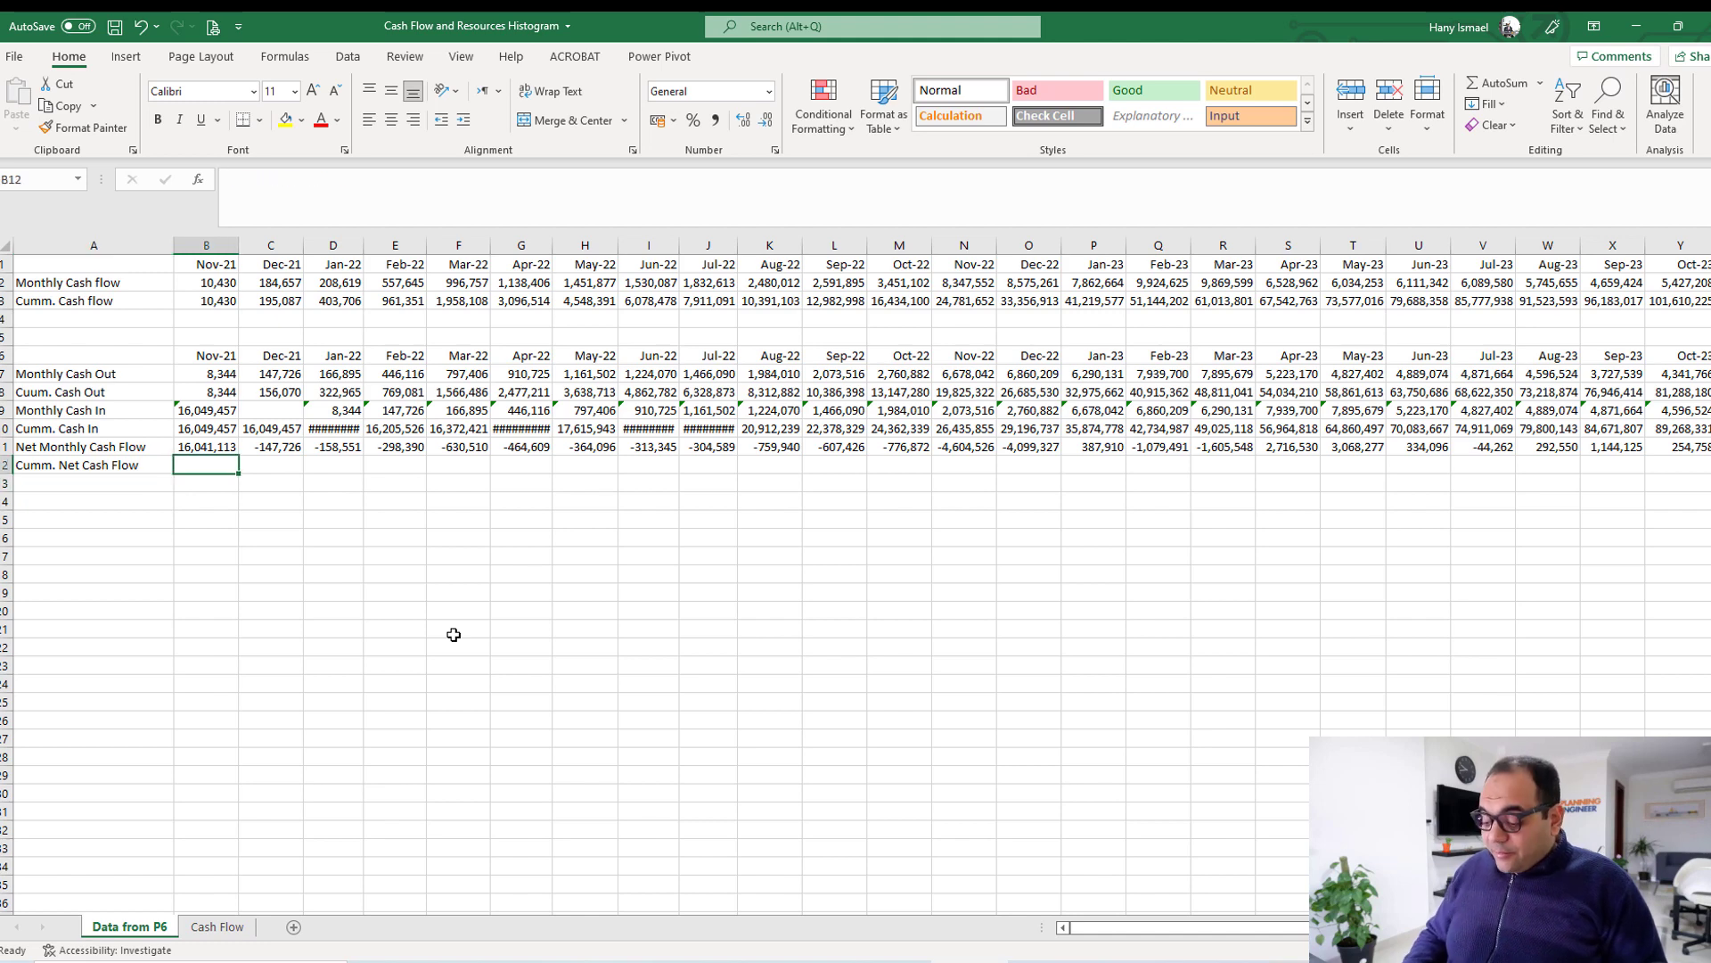
# Enter the formula =B11-B8 in cell B12.
pyautogui.write('=')
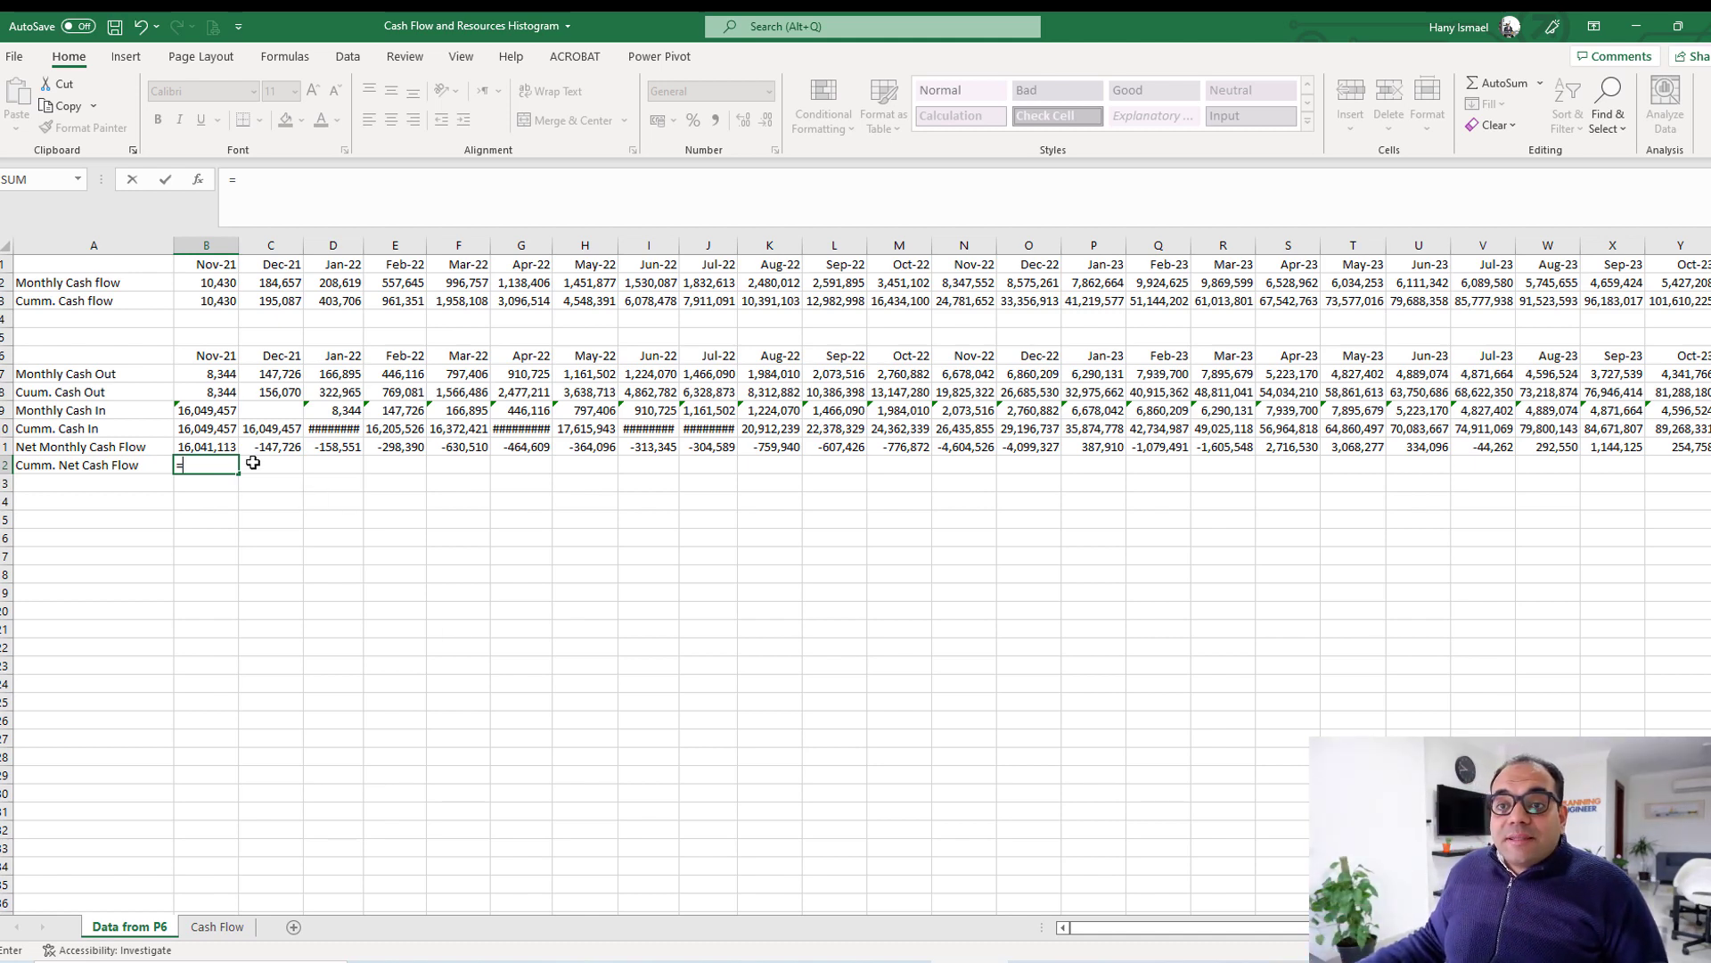
pyautogui.click(204, 444)
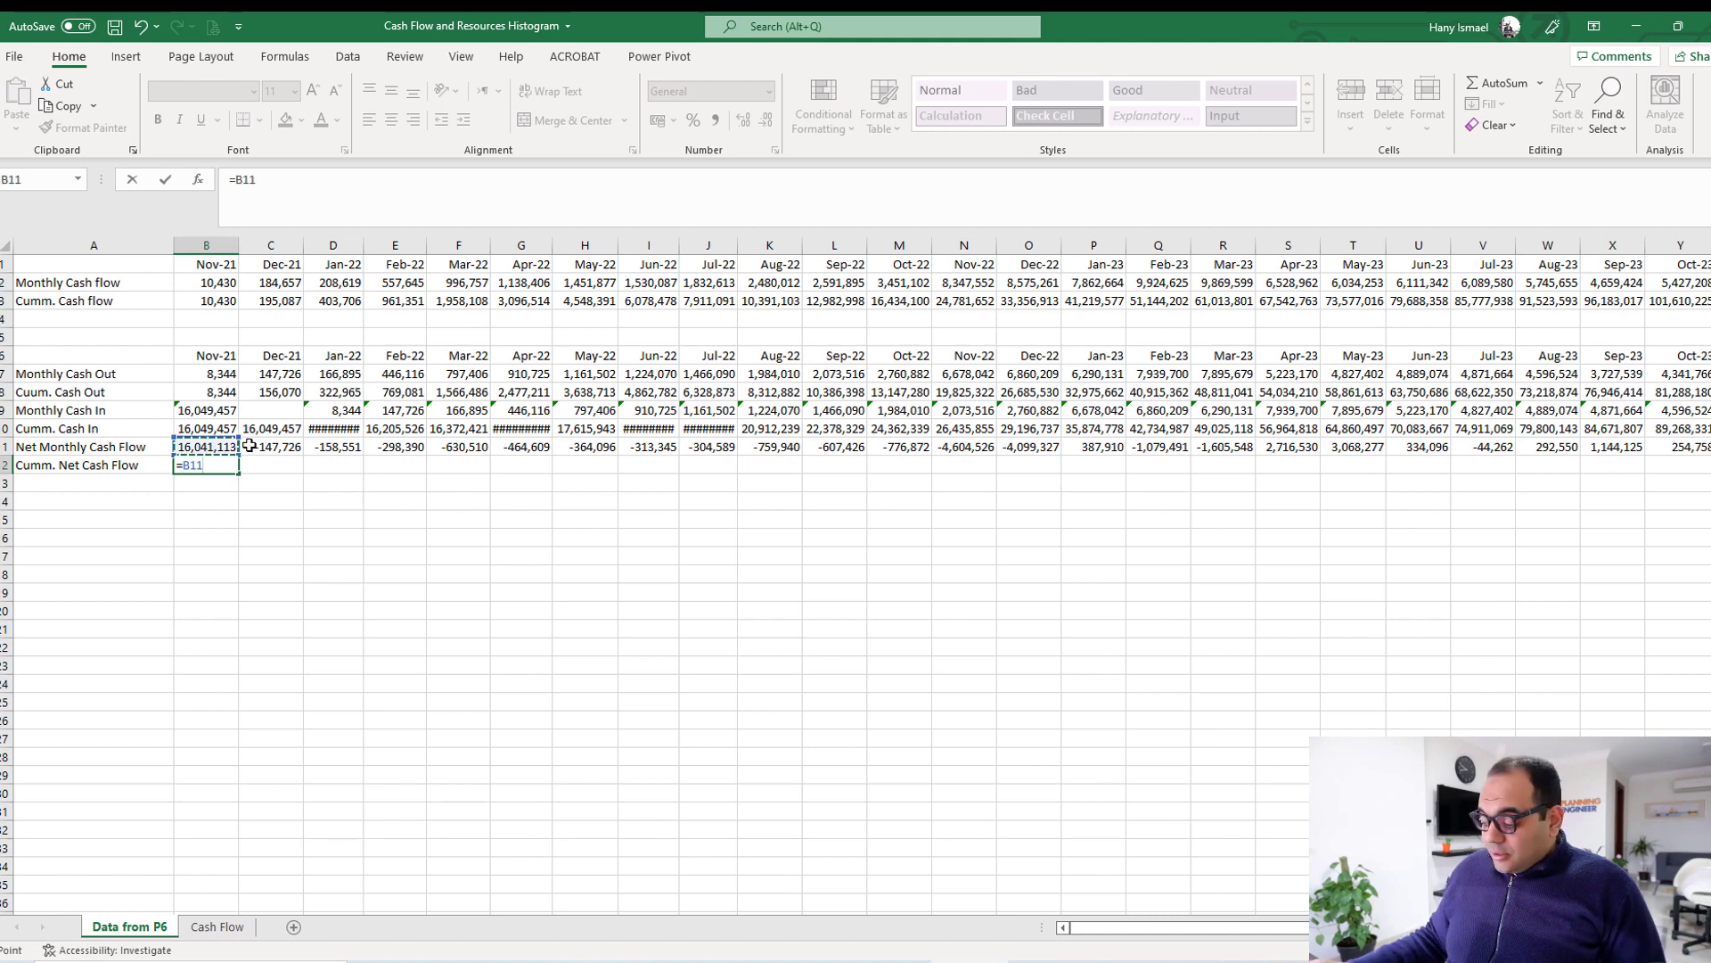
pyautogui.write('-')
pyautogui.click(221, 390)
pyautogui.press('Return')
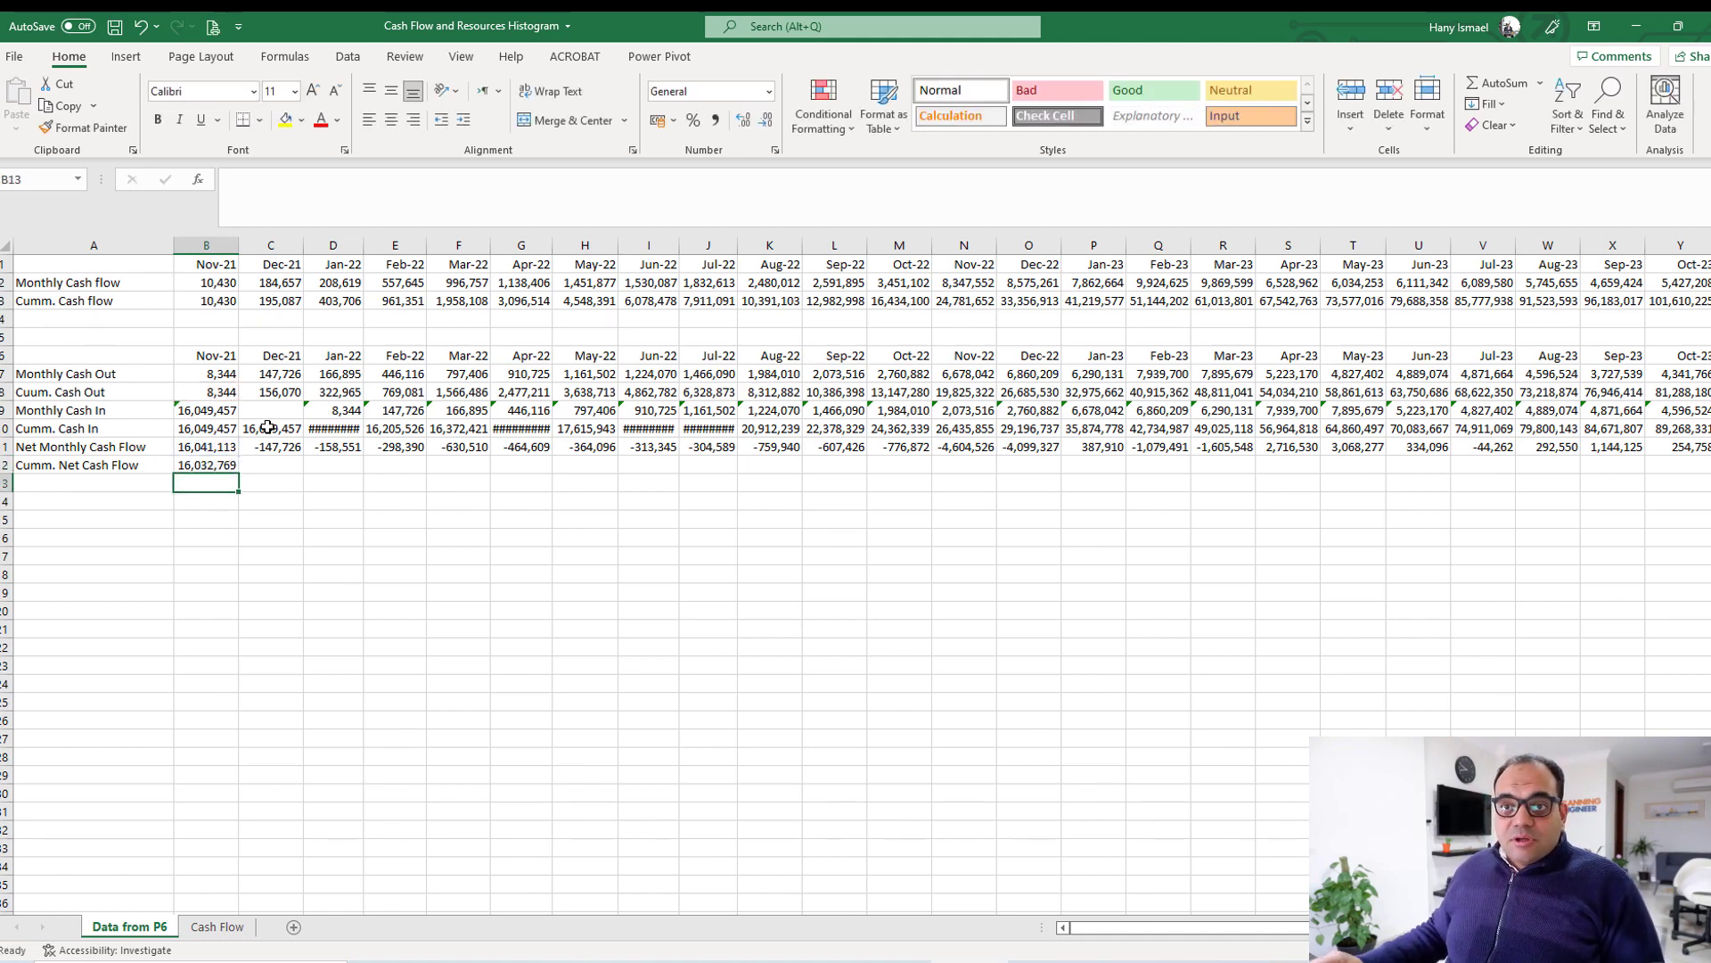
# Correct the B12 formula to =B10-B8 so it subtracts cumulative cash out from cumulative cash in.
pyautogui.doubleClick(197, 464)
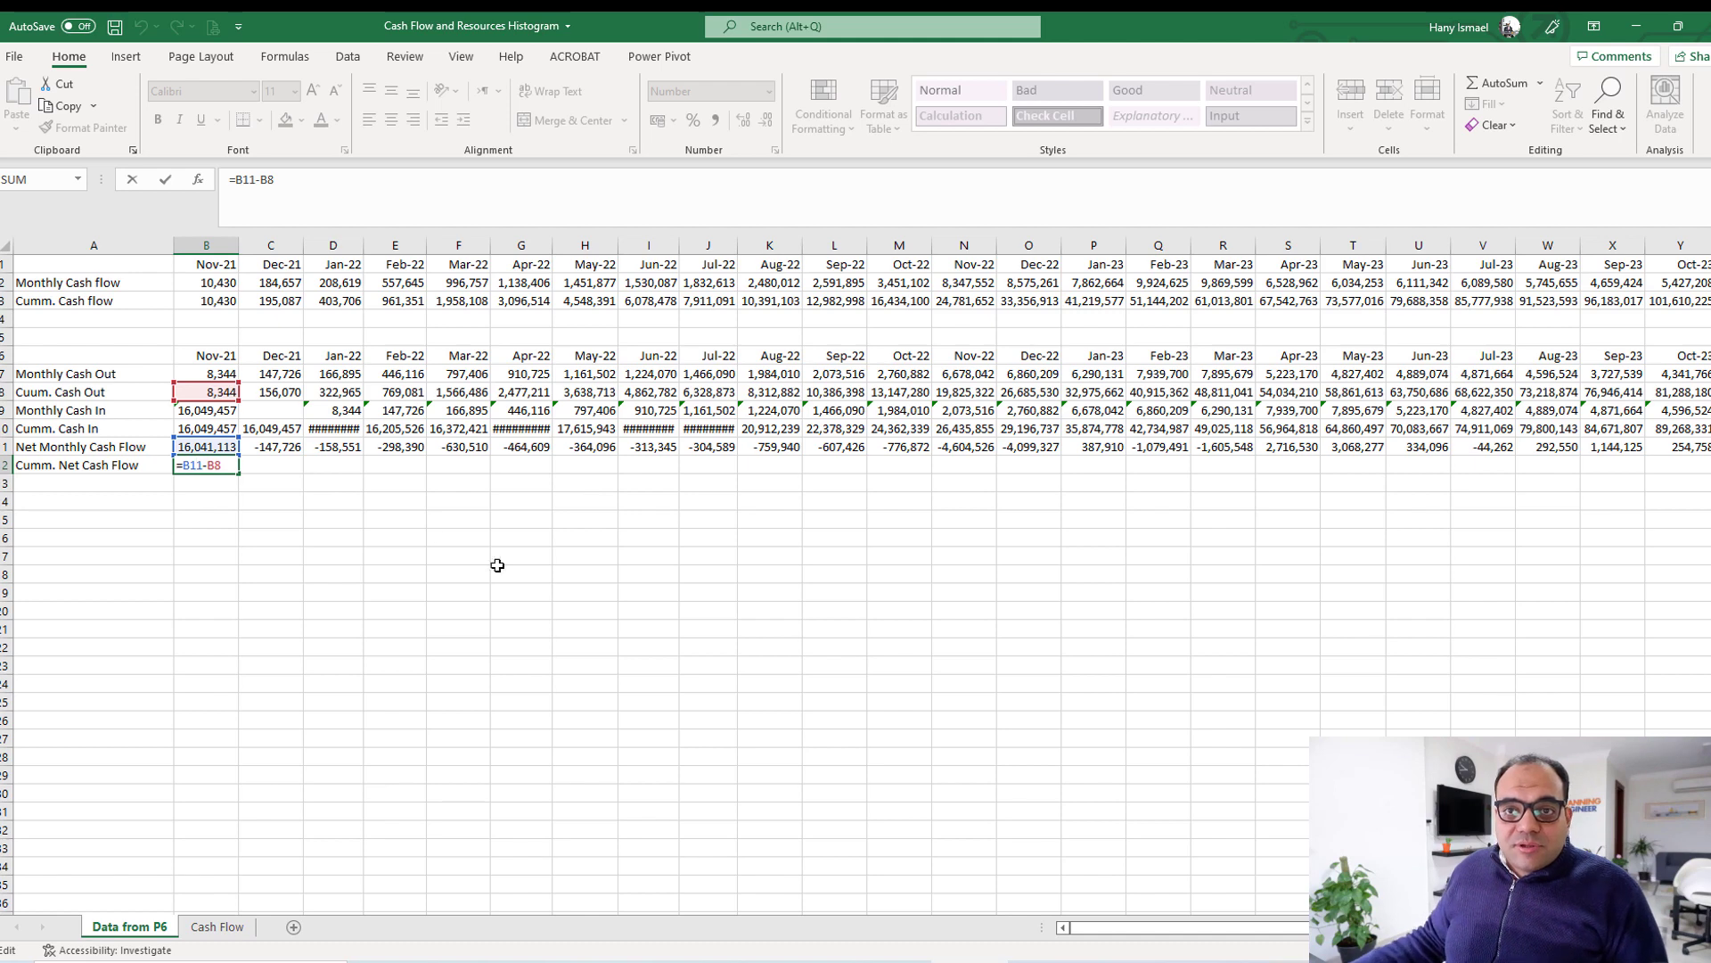
pyautogui.moveTo(214, 446); pyautogui.dragTo(214, 428)
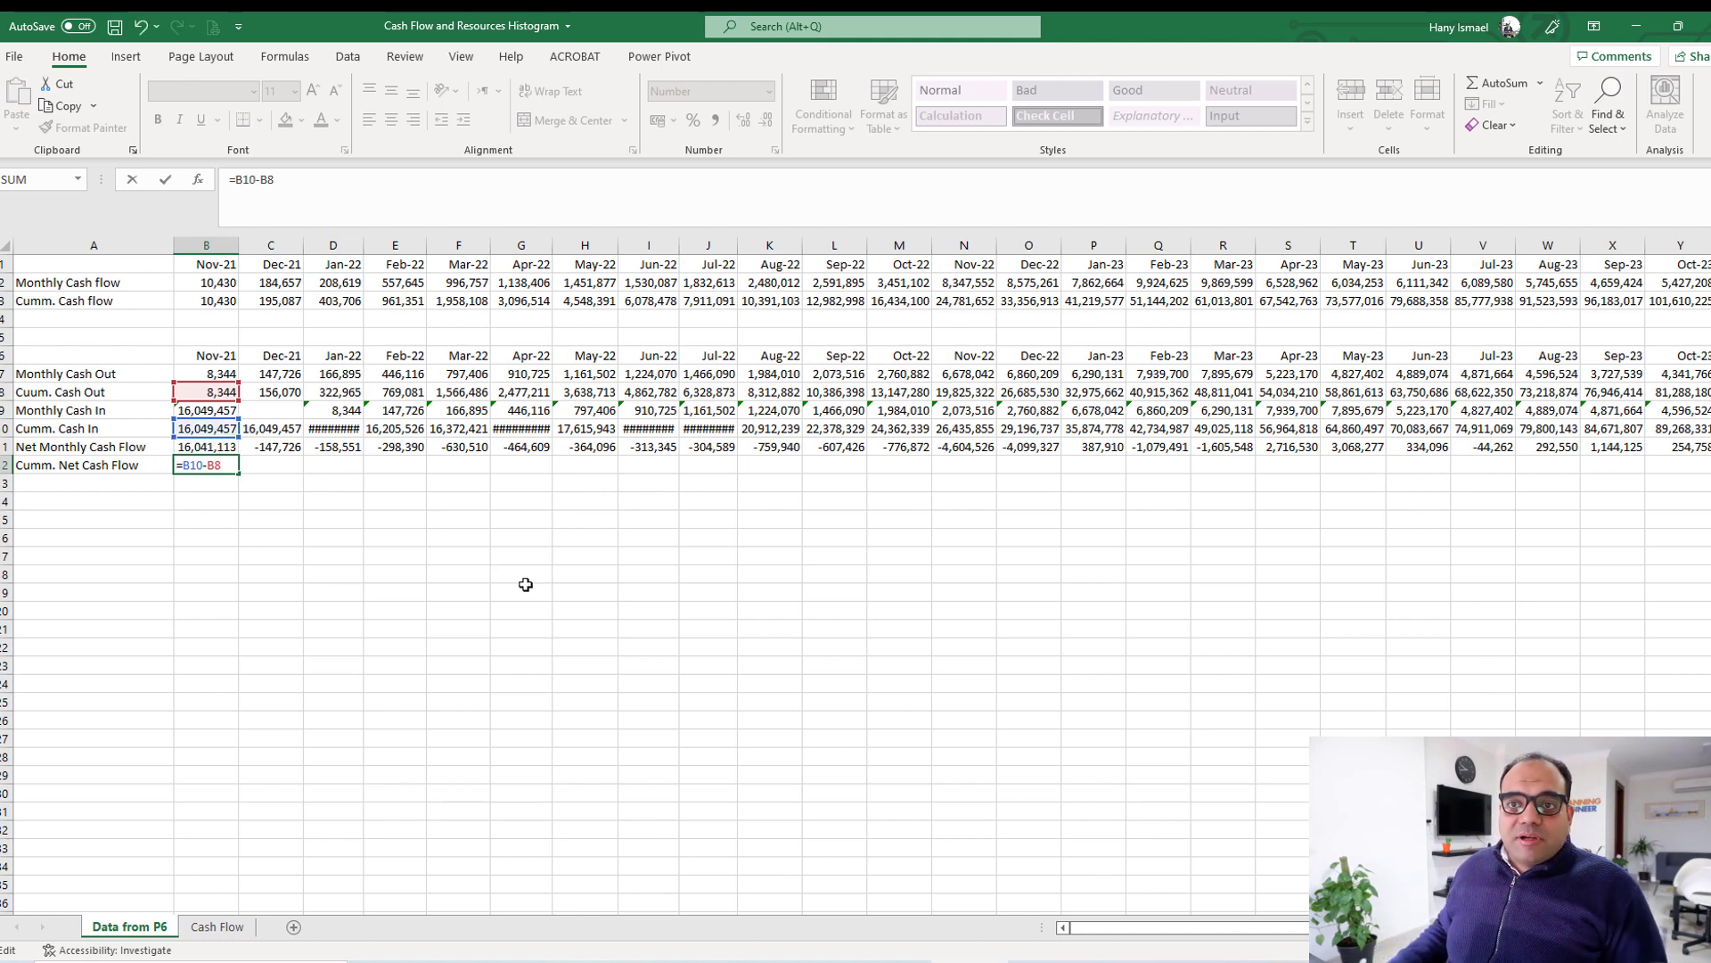
pyautogui.press('Return')
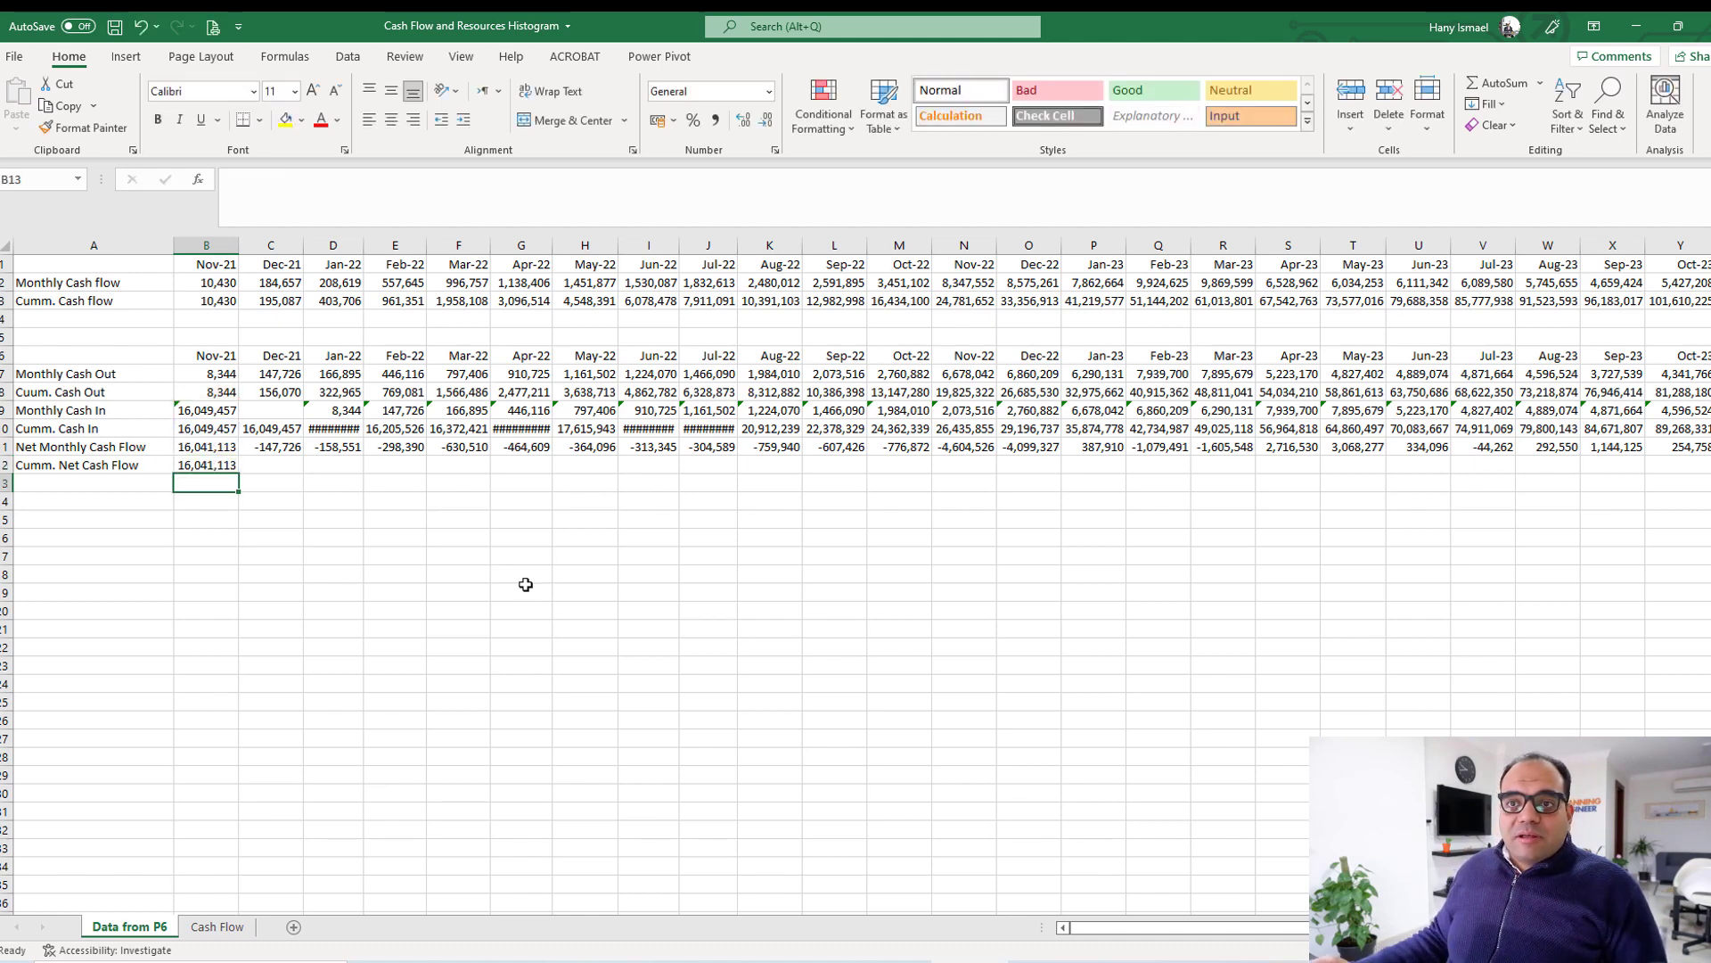
pyautogui.click(230, 236)
pyautogui.click(284, 664)
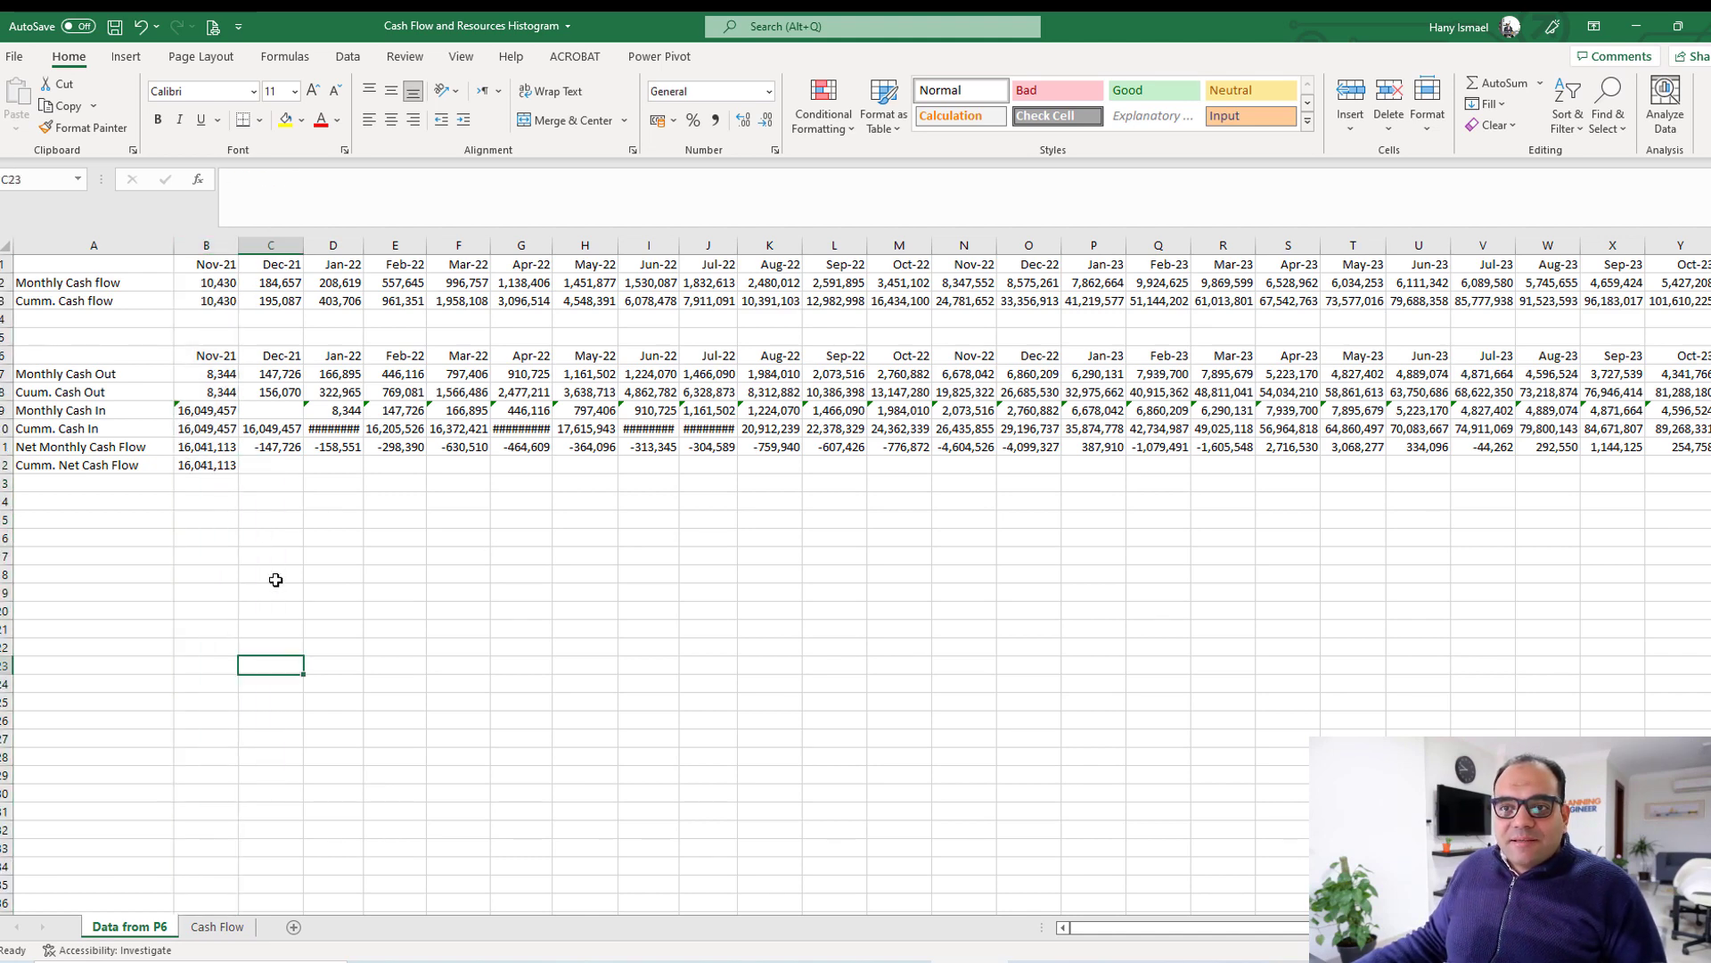
# Fill the B12 formula across row 12 through AD12 and autofit the widths of columns B through AD.
pyautogui.click(218, 465)
pyautogui.moveTo(239, 476); pyautogui.dragTo(1647, 472)
pyautogui.moveTo(1623, 245); pyautogui.dragTo(197, 348)
pyautogui.doubleClick(239, 246)
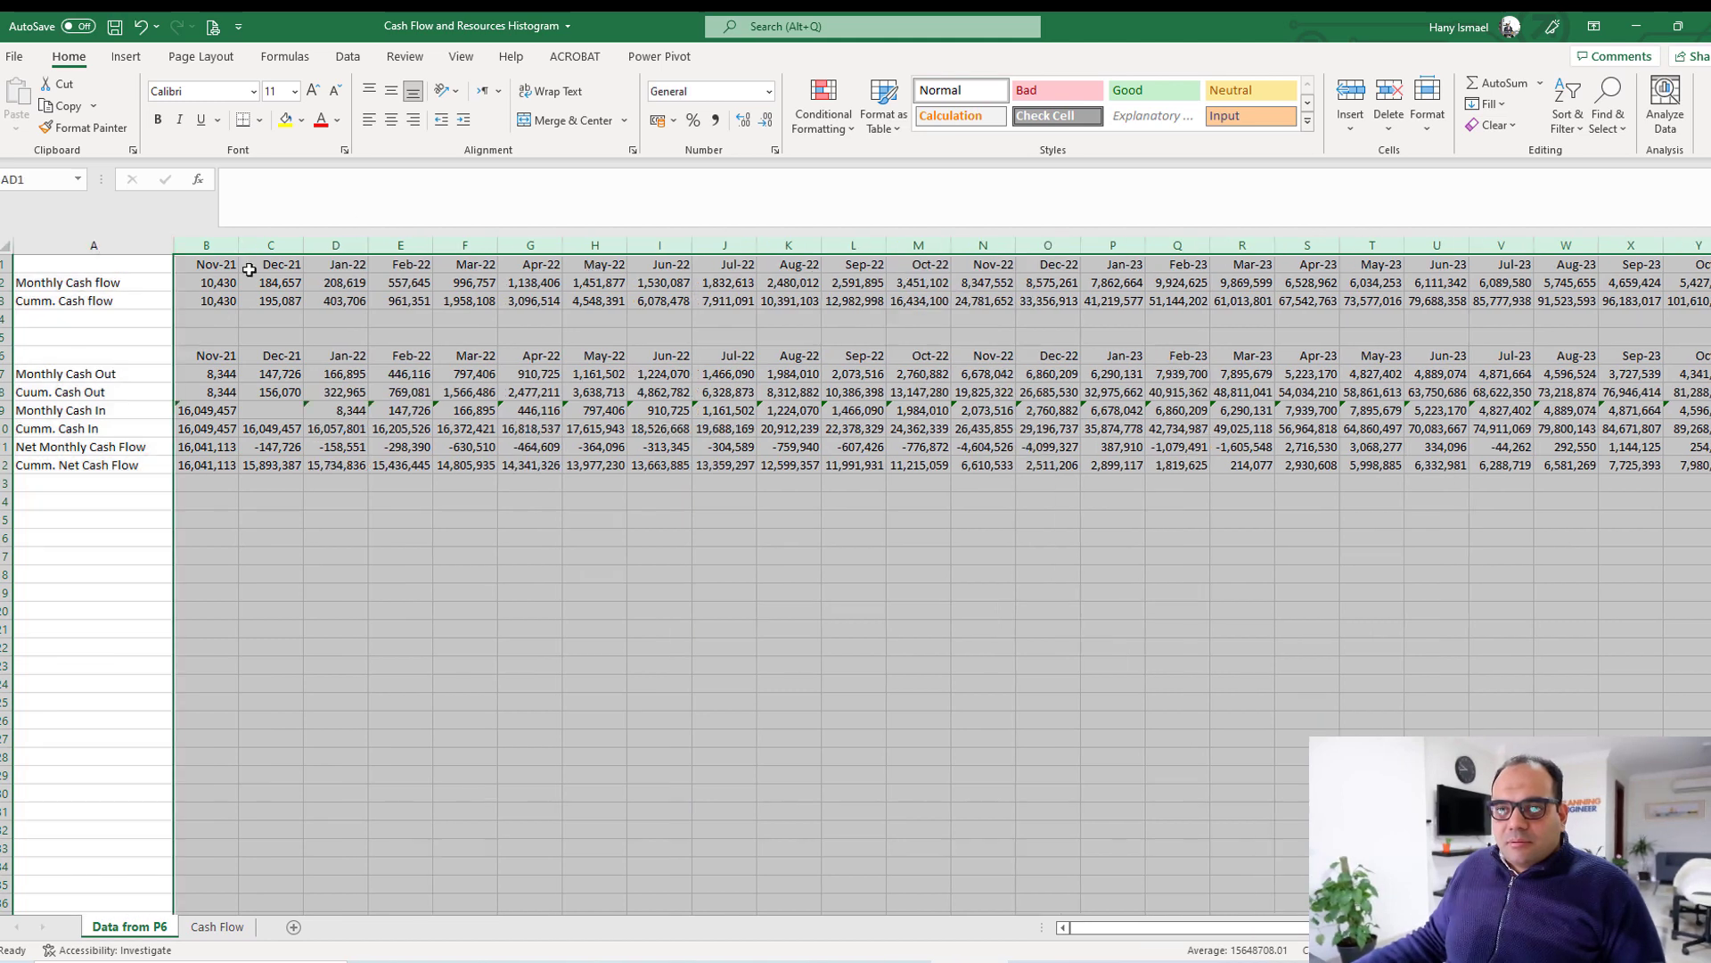
pyautogui.click(463, 542)
# Examine the cumulative net cash flow across row 12, the Mar-23 column and the Nov-21 formulas in B10 and B11.
pyautogui.click(194, 468)
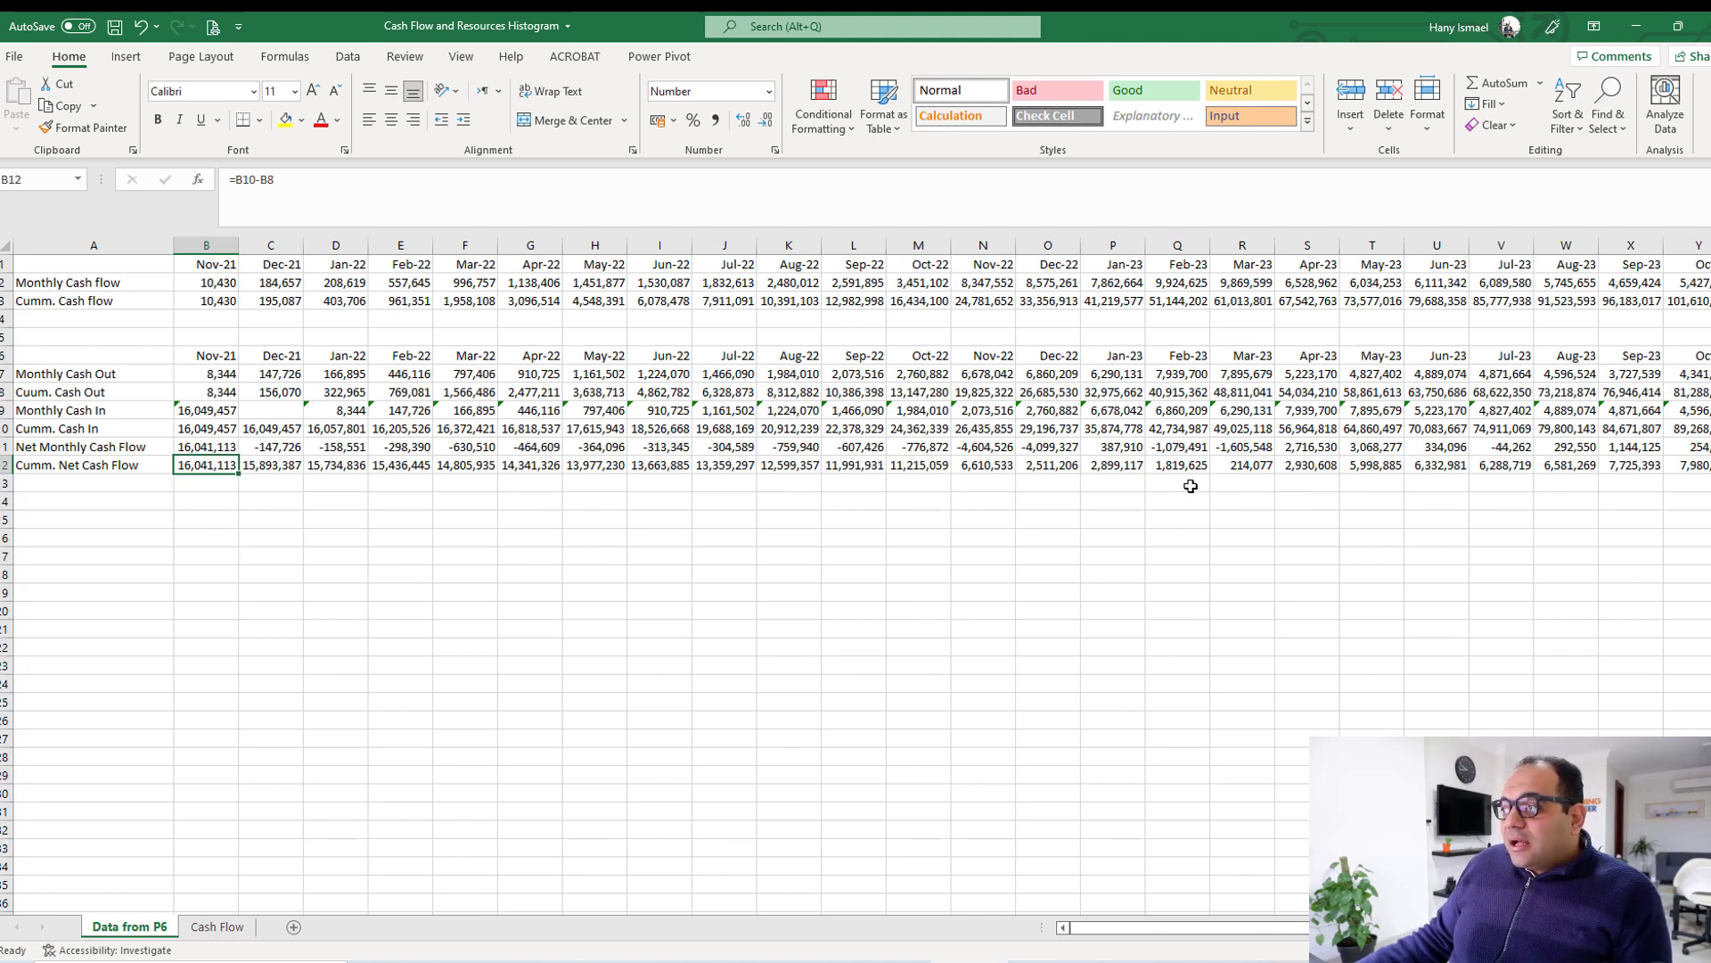
pyautogui.click(1244, 468)
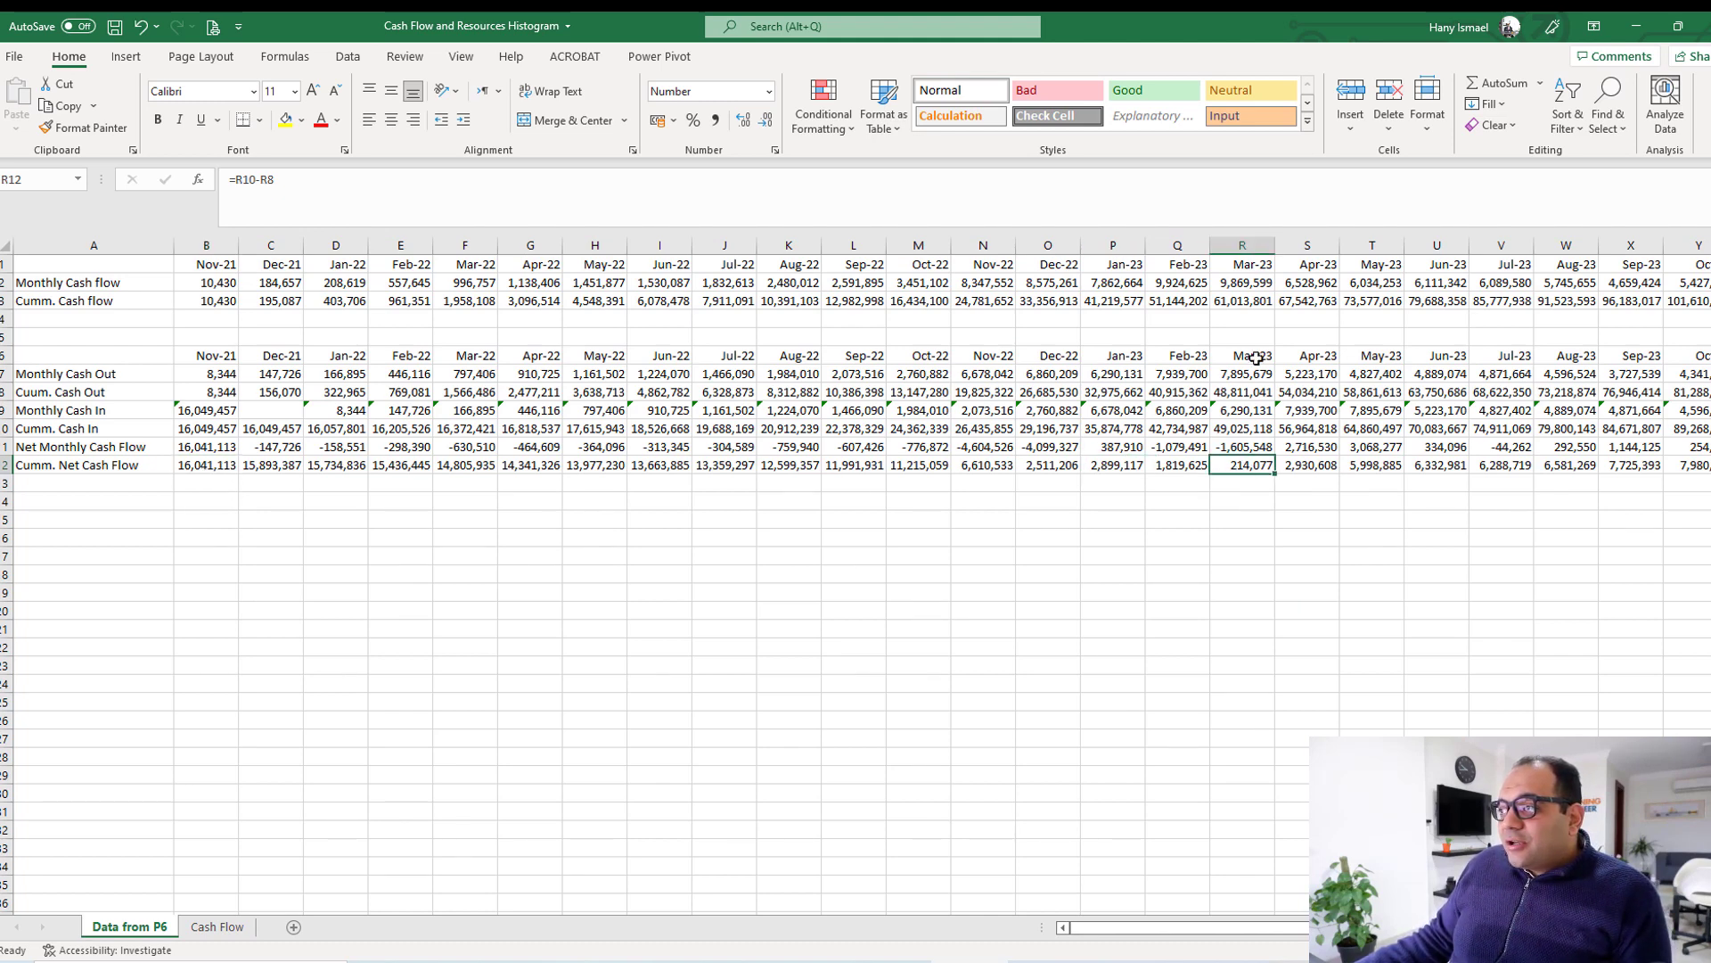
pyautogui.moveTo(1284, 927); pyautogui.dragTo(1391, 927)
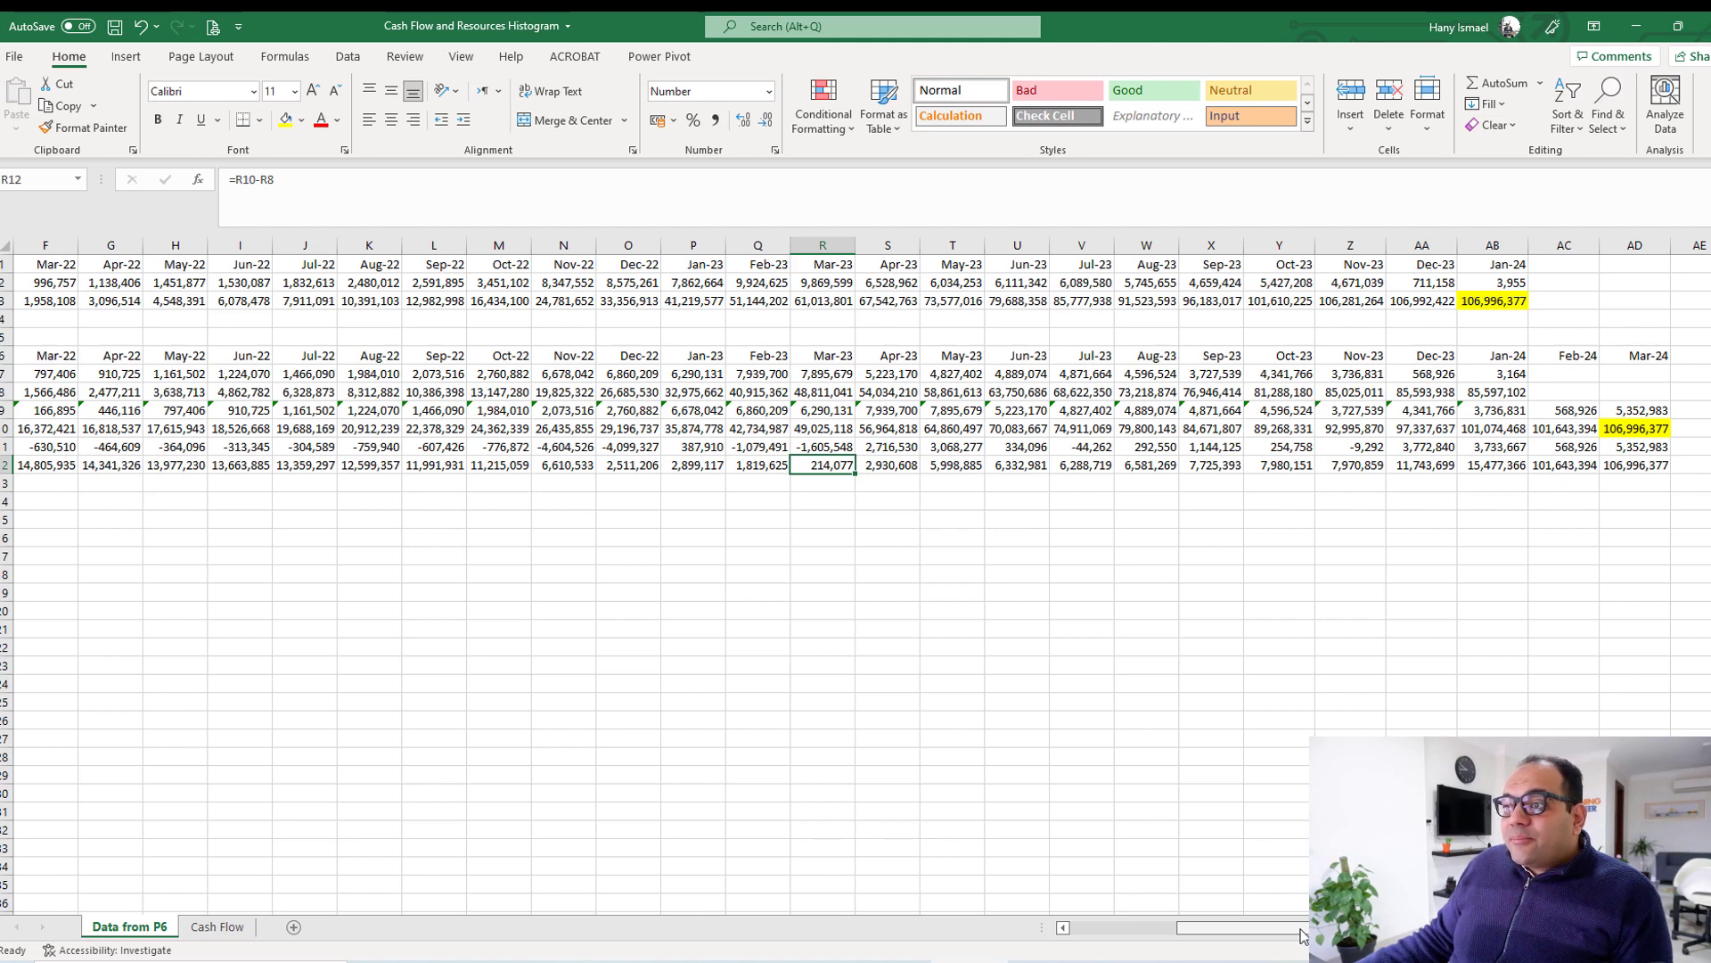
pyautogui.moveTo(1301, 934); pyautogui.dragTo(1186, 933)
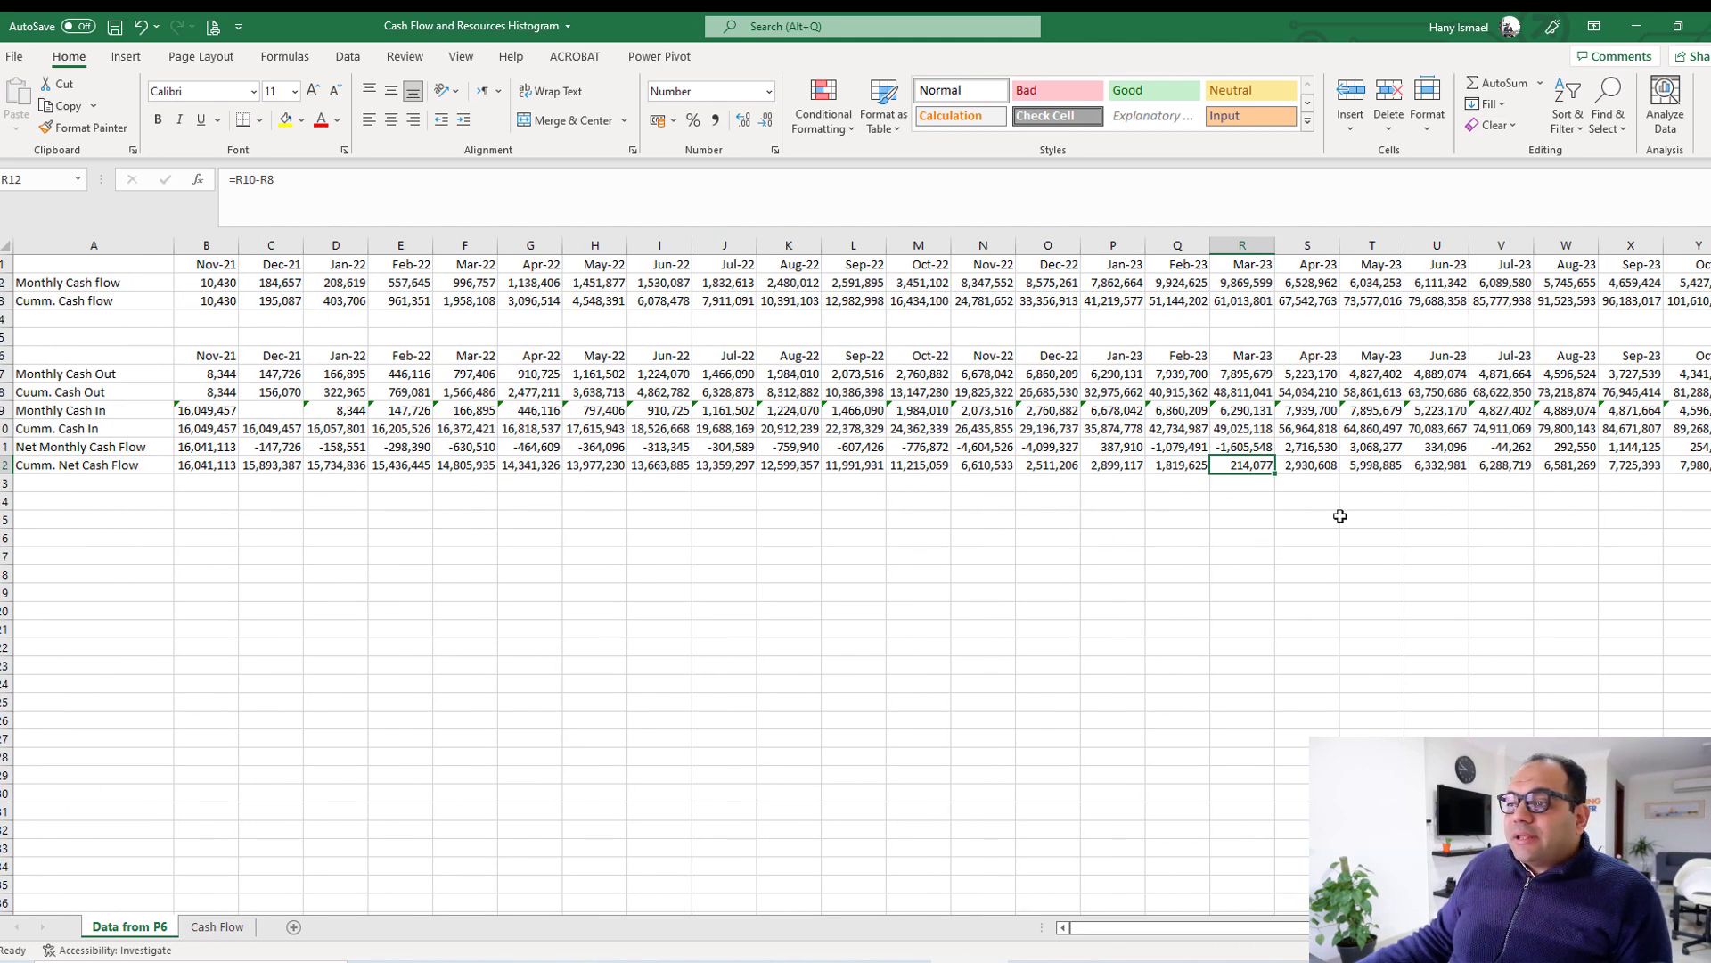
pyautogui.click(1257, 249)
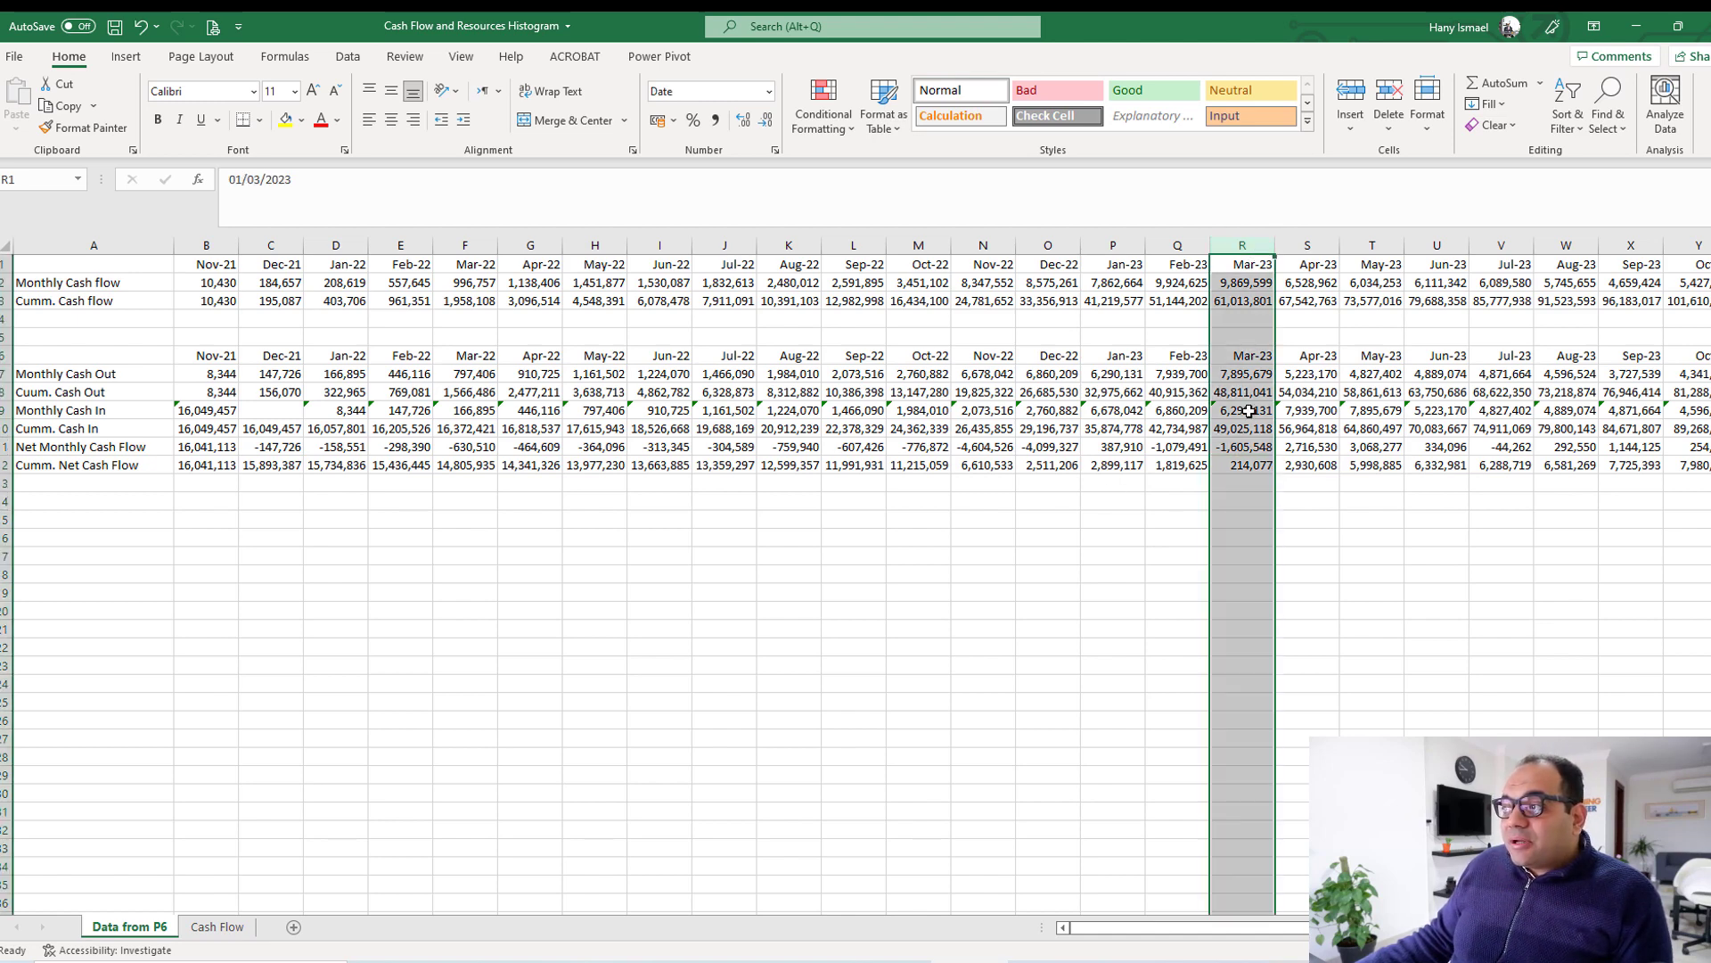
pyautogui.click(1247, 466)
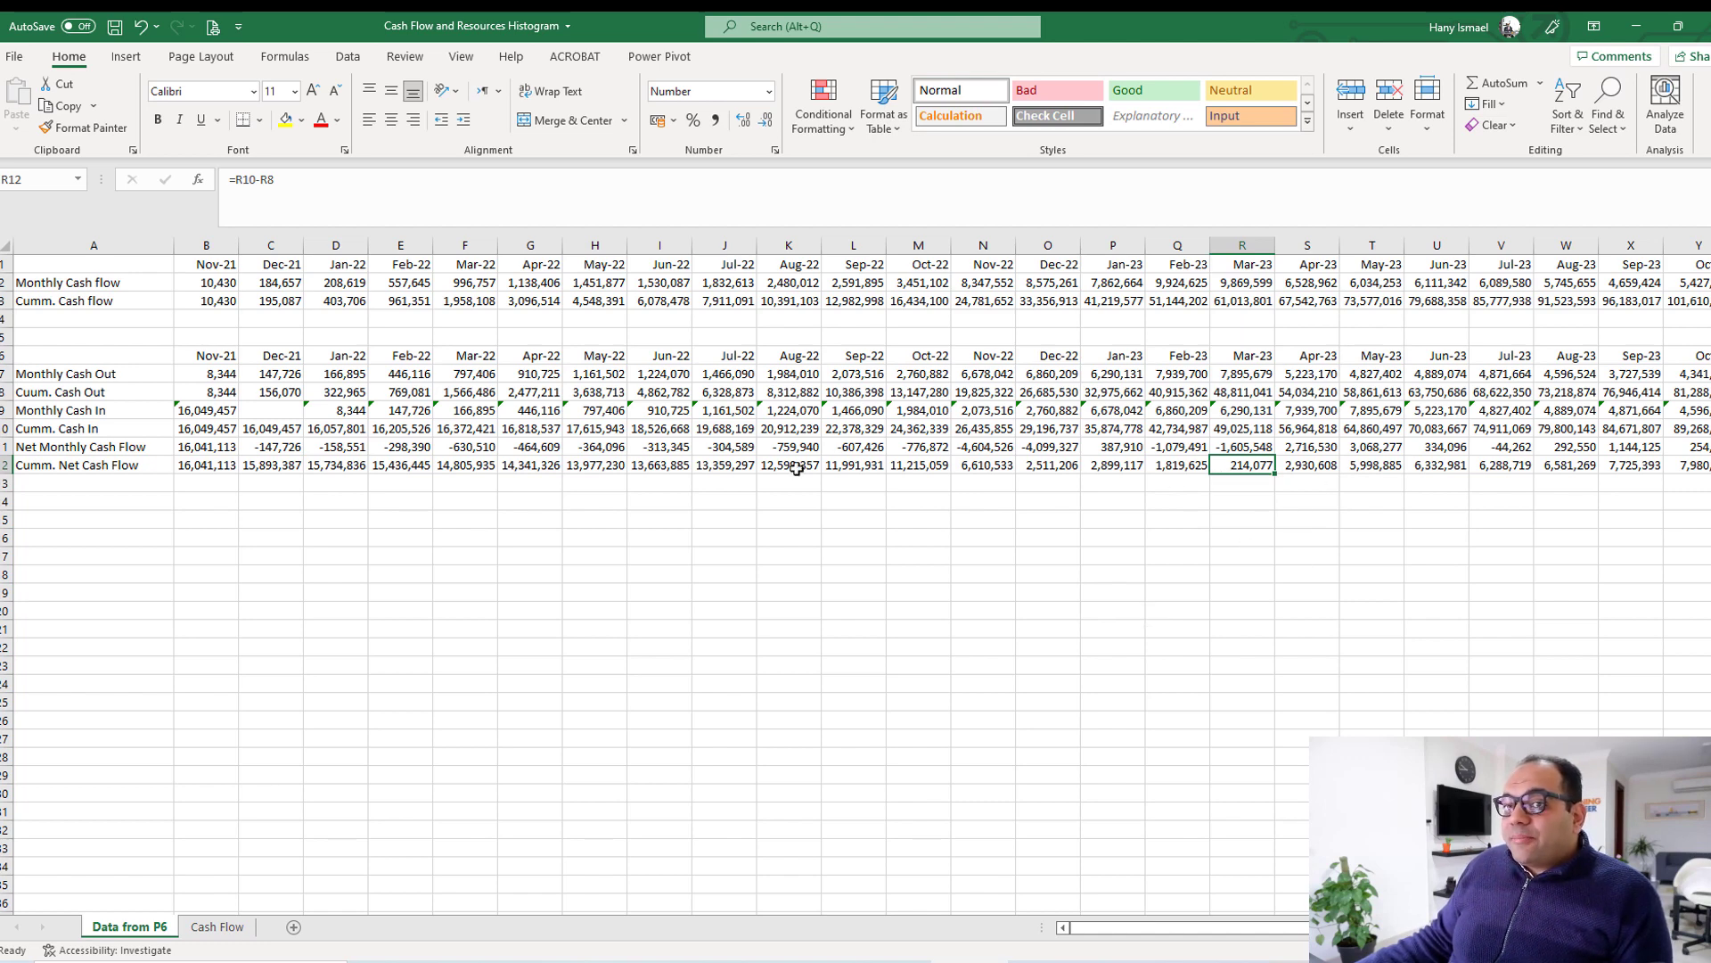
pyautogui.click(217, 429)
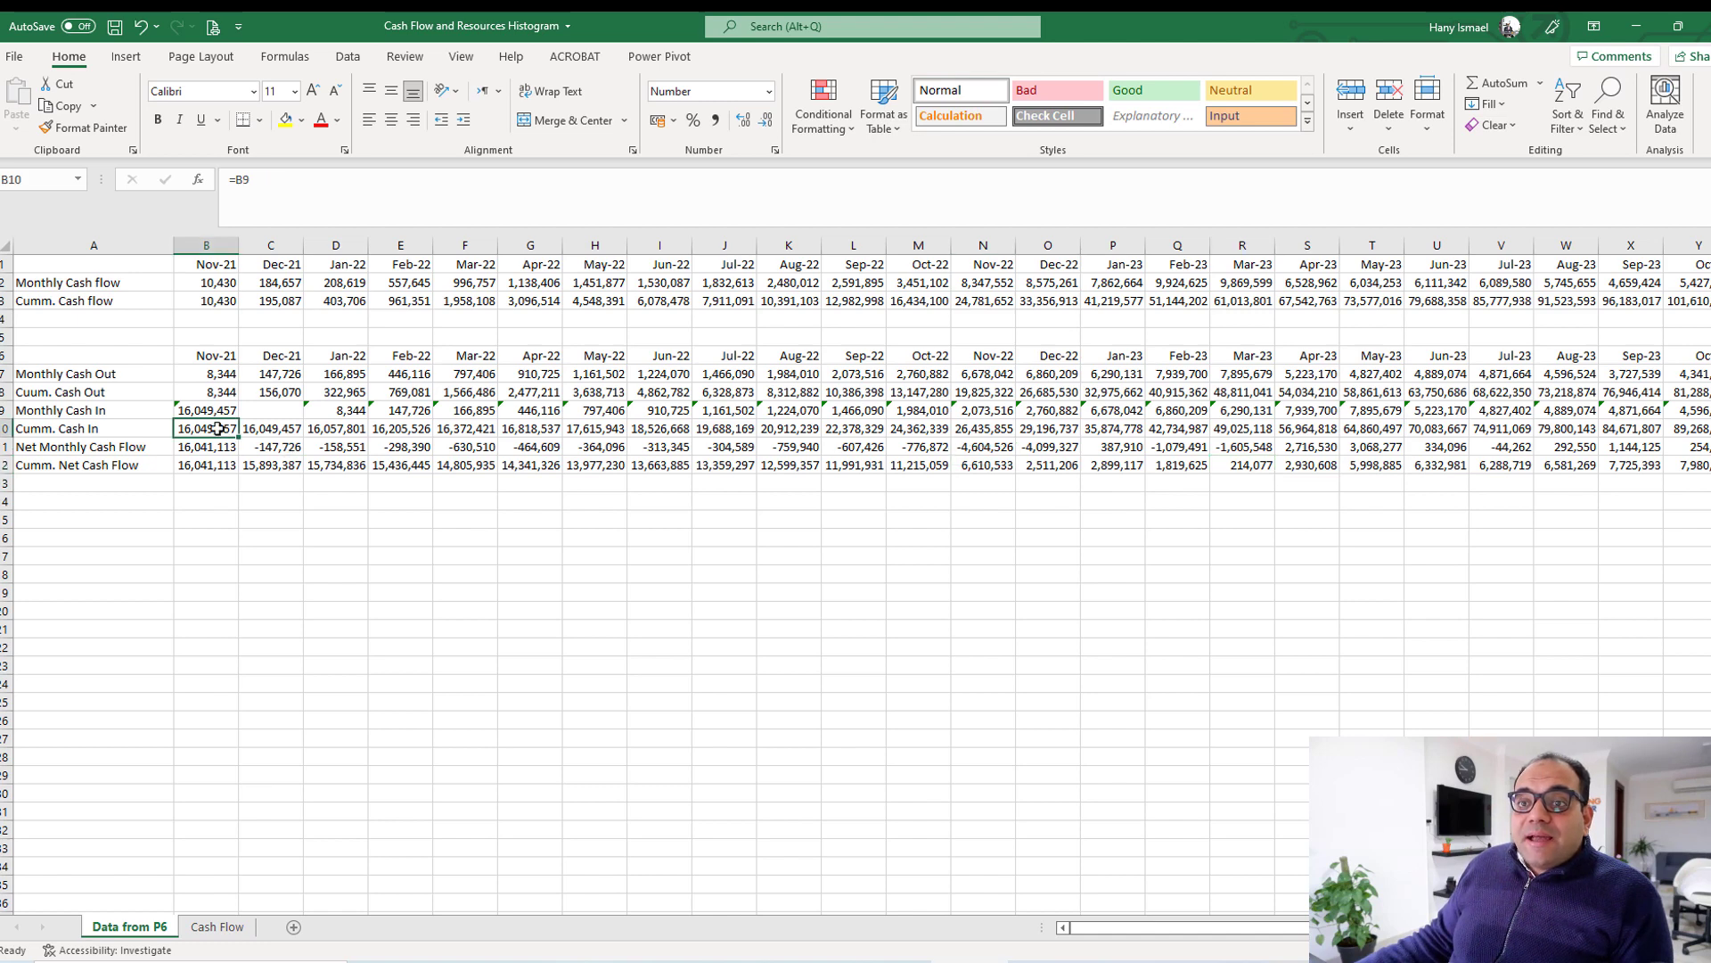
pyautogui.click(218, 449)
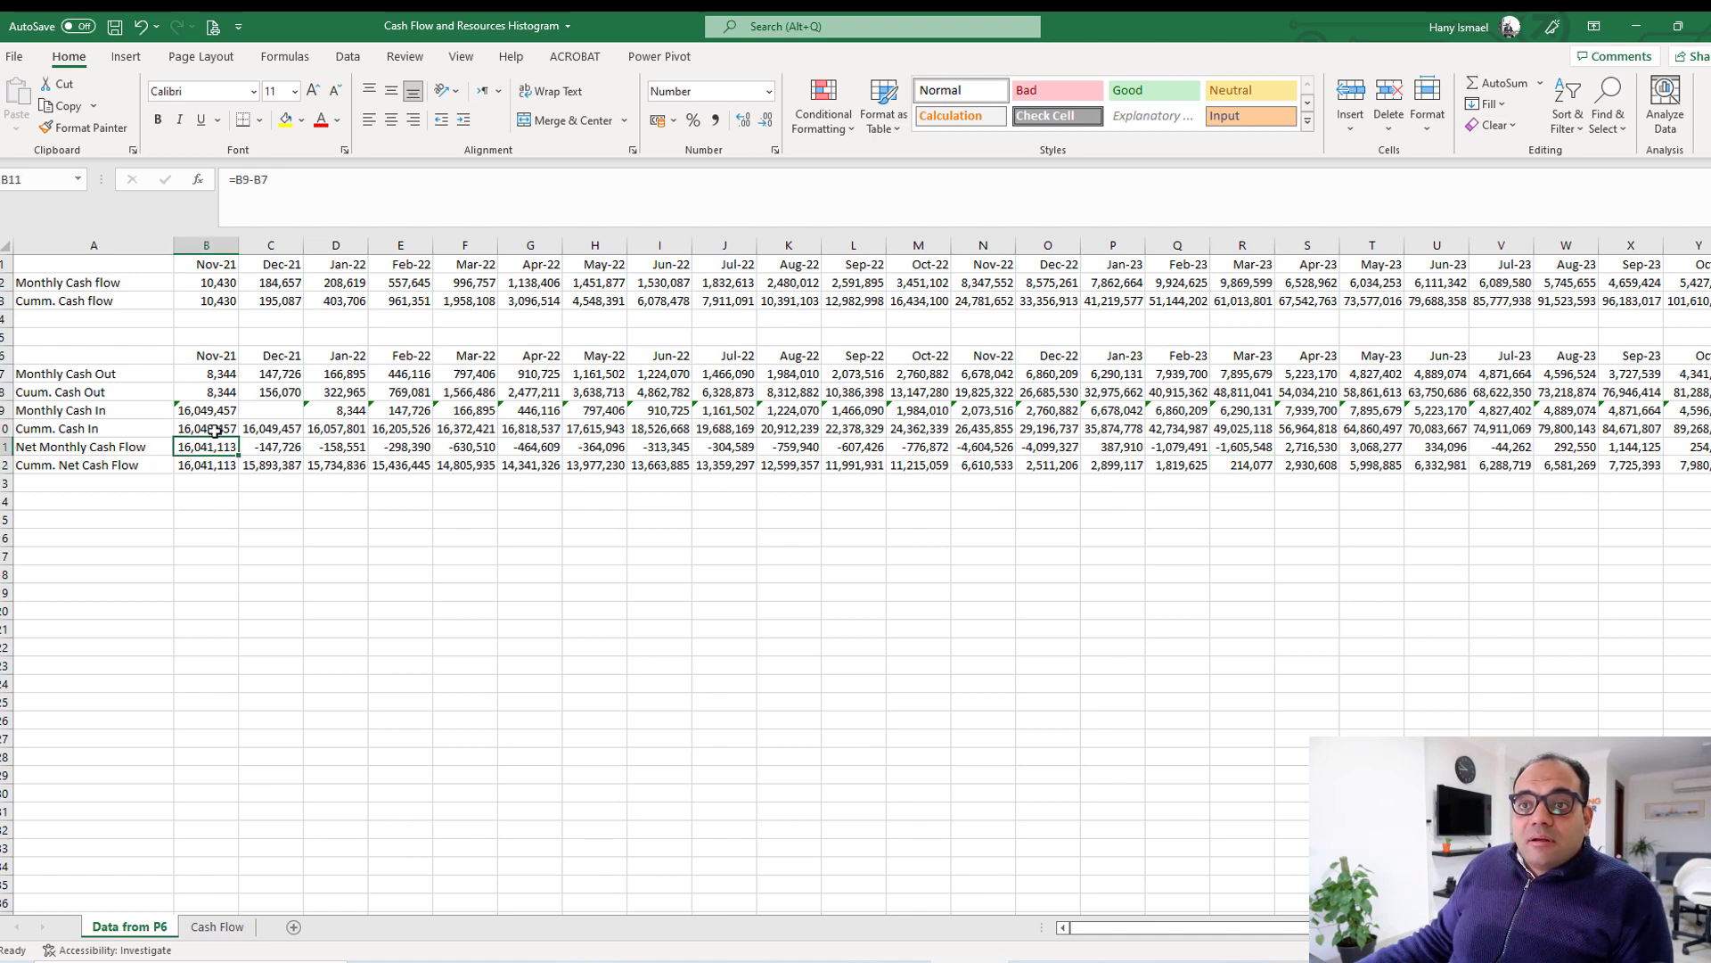
# Change the Nov-21 monthly cash in formula in B9 to =AB3*0.10.
pyautogui.click(212, 426)
pyautogui.click(207, 408)
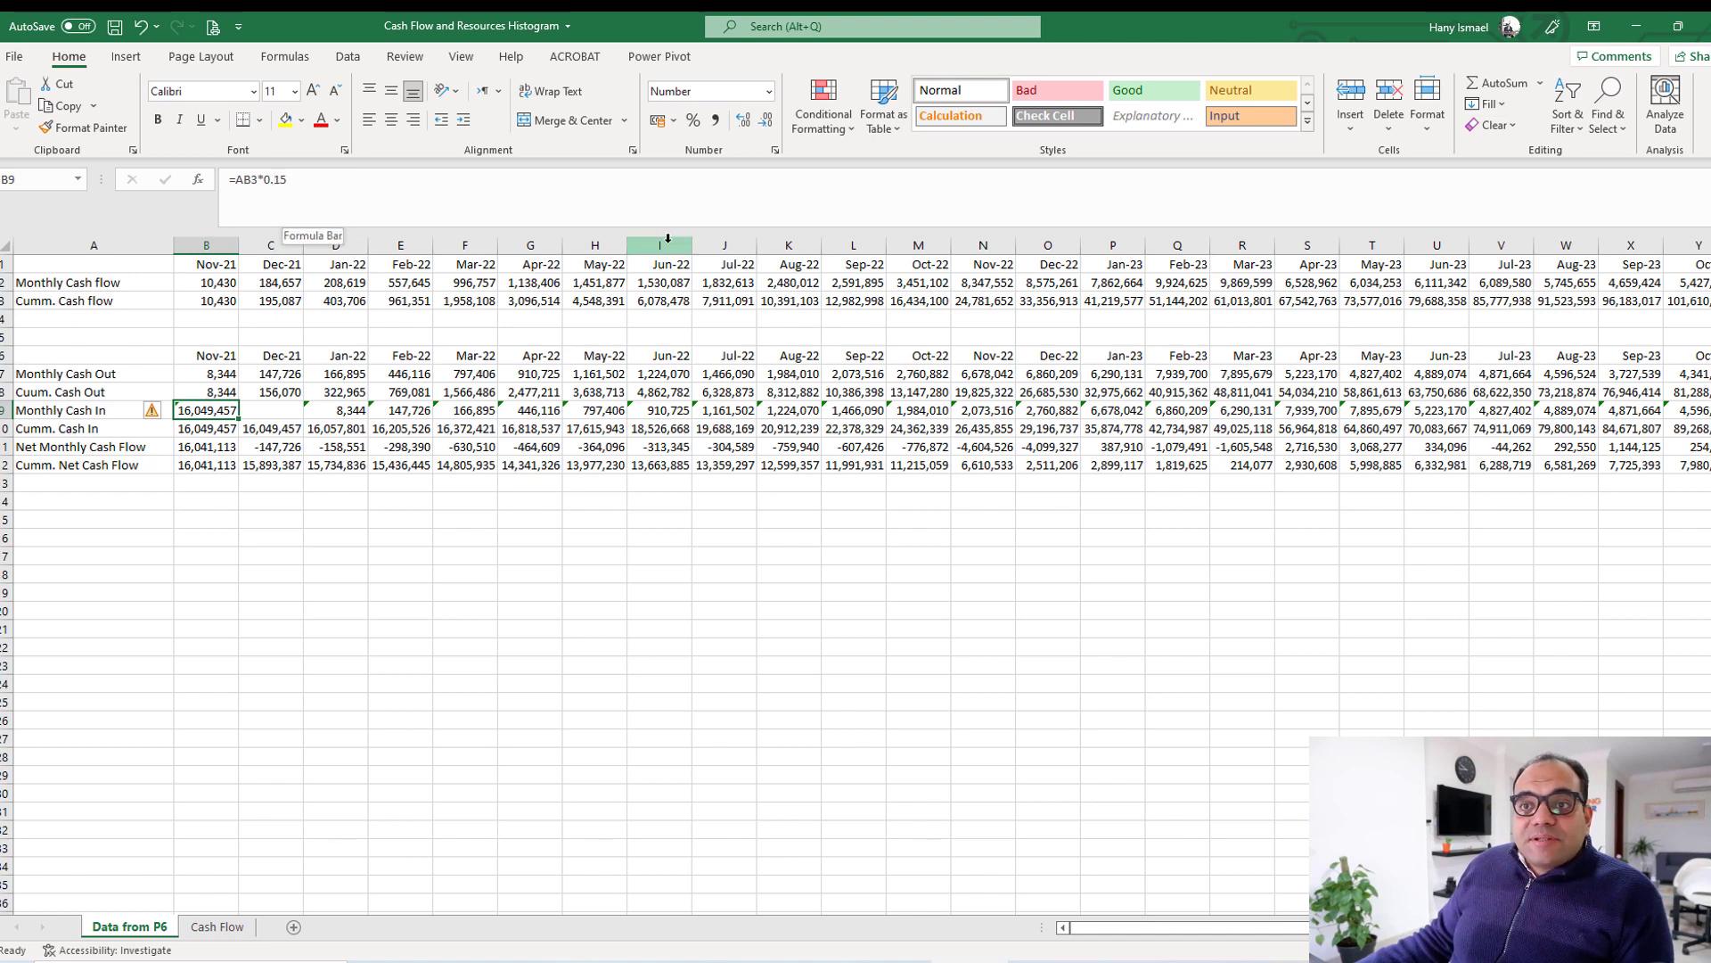
pyautogui.click(284, 177)
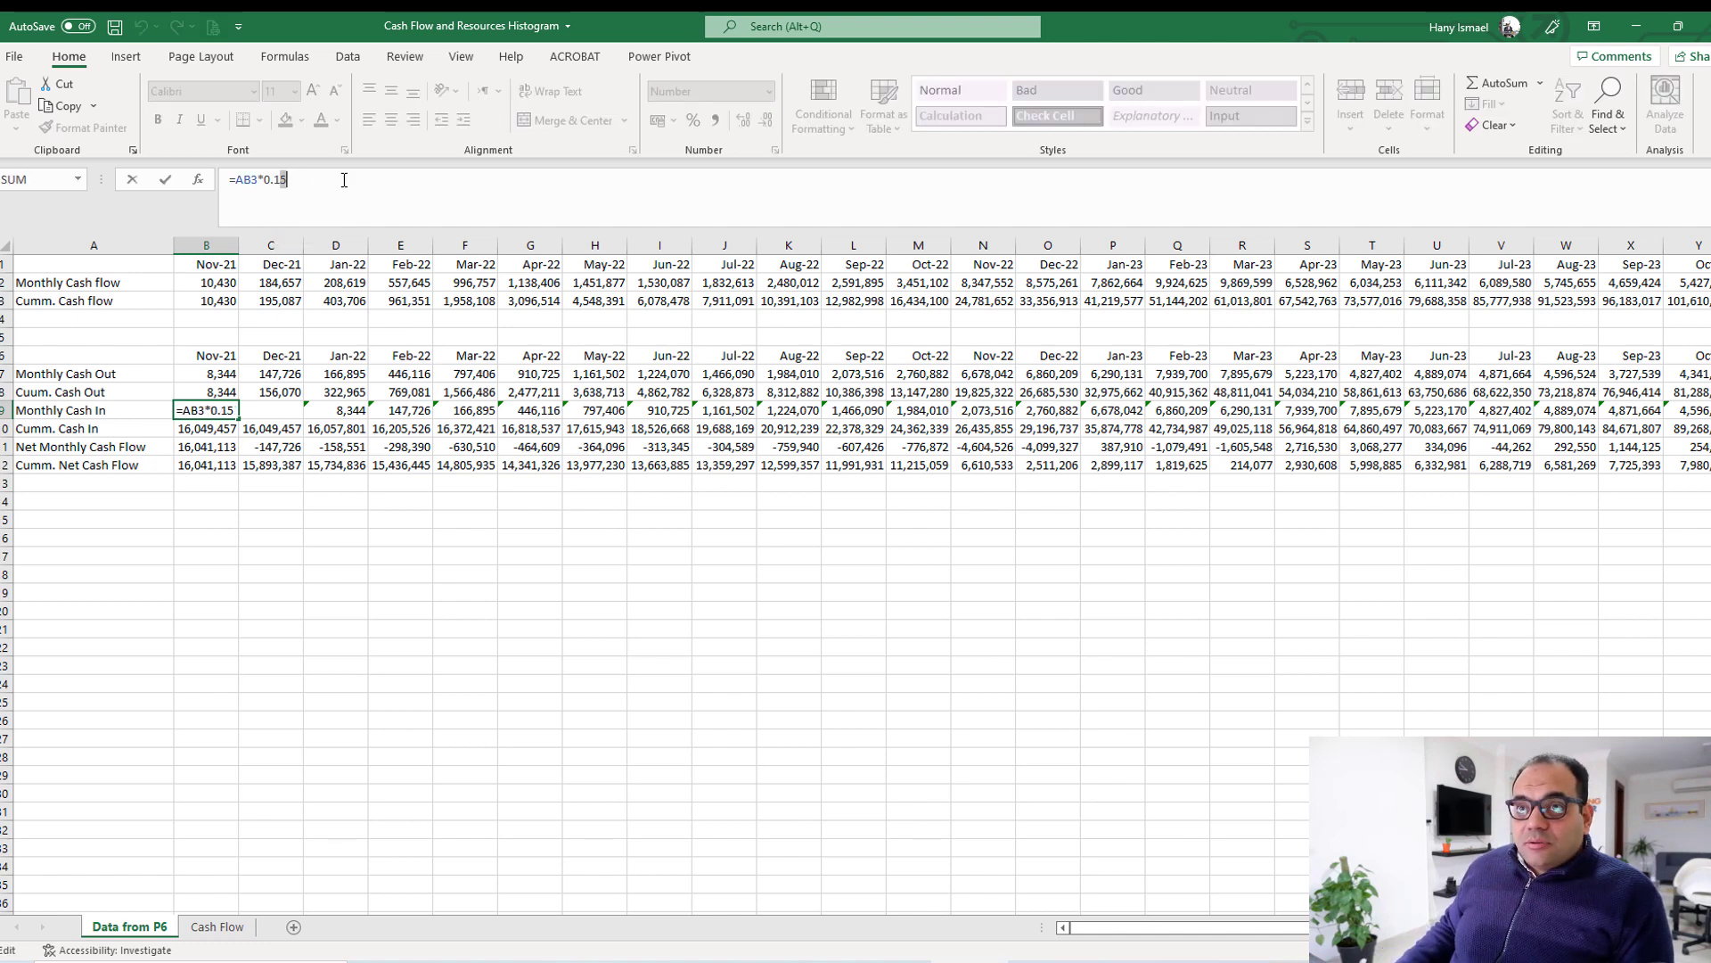
pyautogui.write('0')
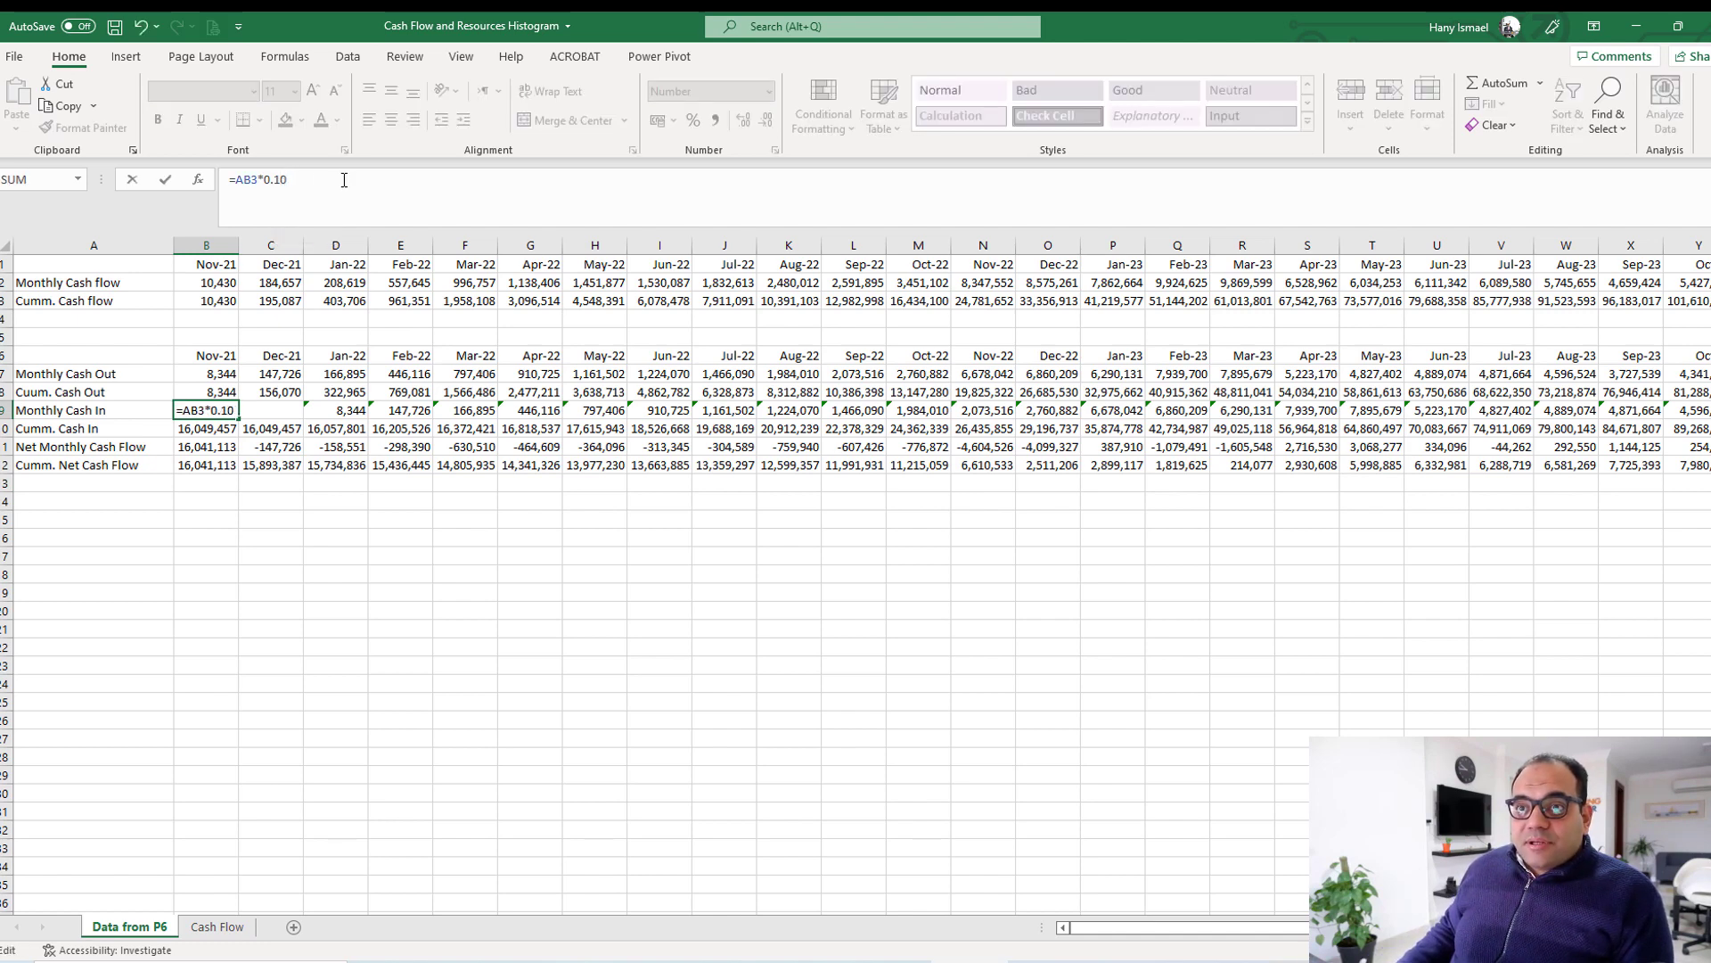
pyautogui.press('Return')
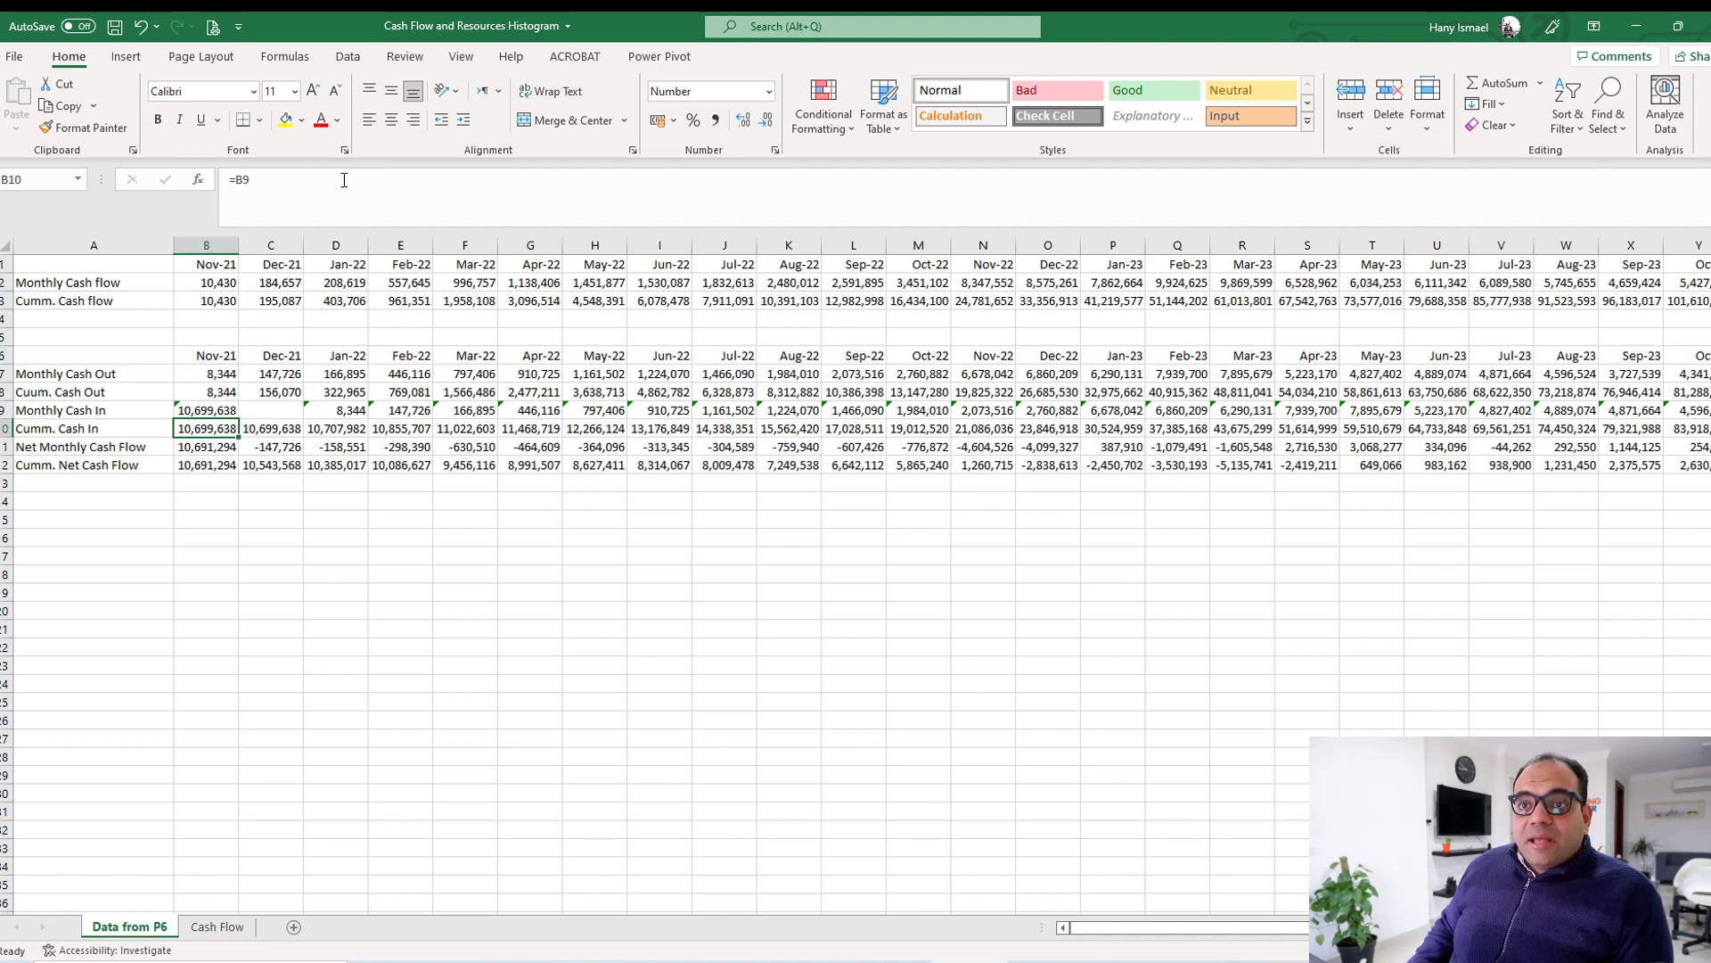
# Change the Jan-22 monthly cash in formula in D9 to =B2*0.85.
pyautogui.click(340, 411)
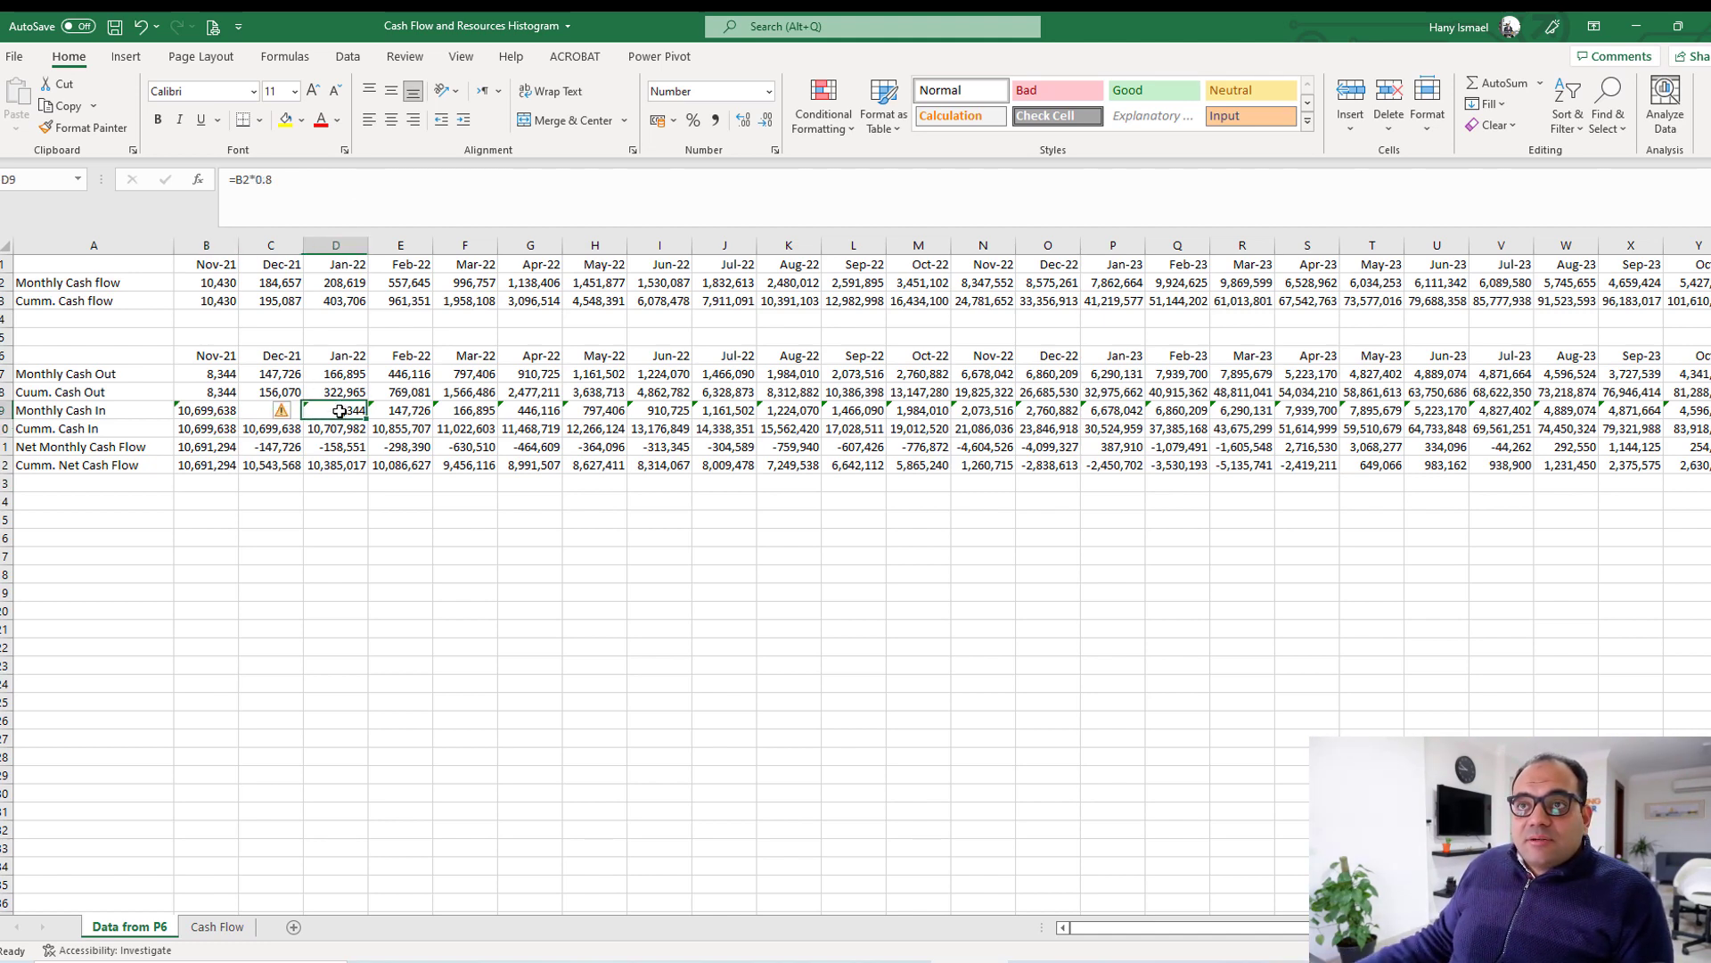
pyautogui.click(268, 182)
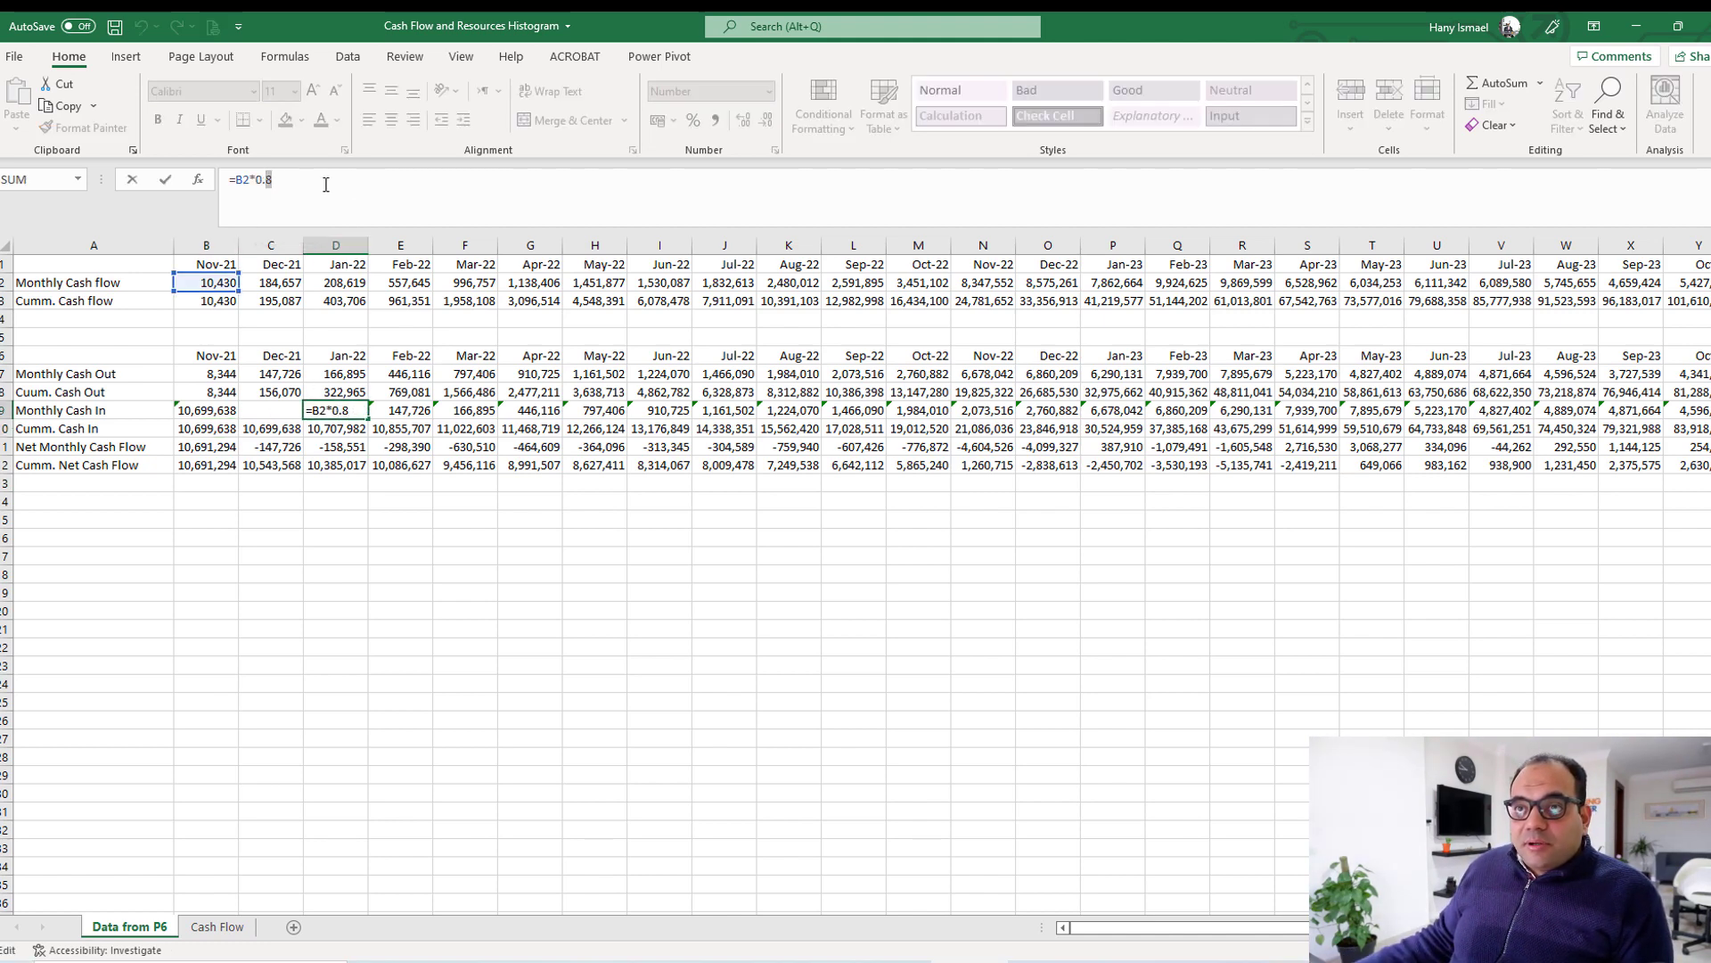
pyautogui.write('5')
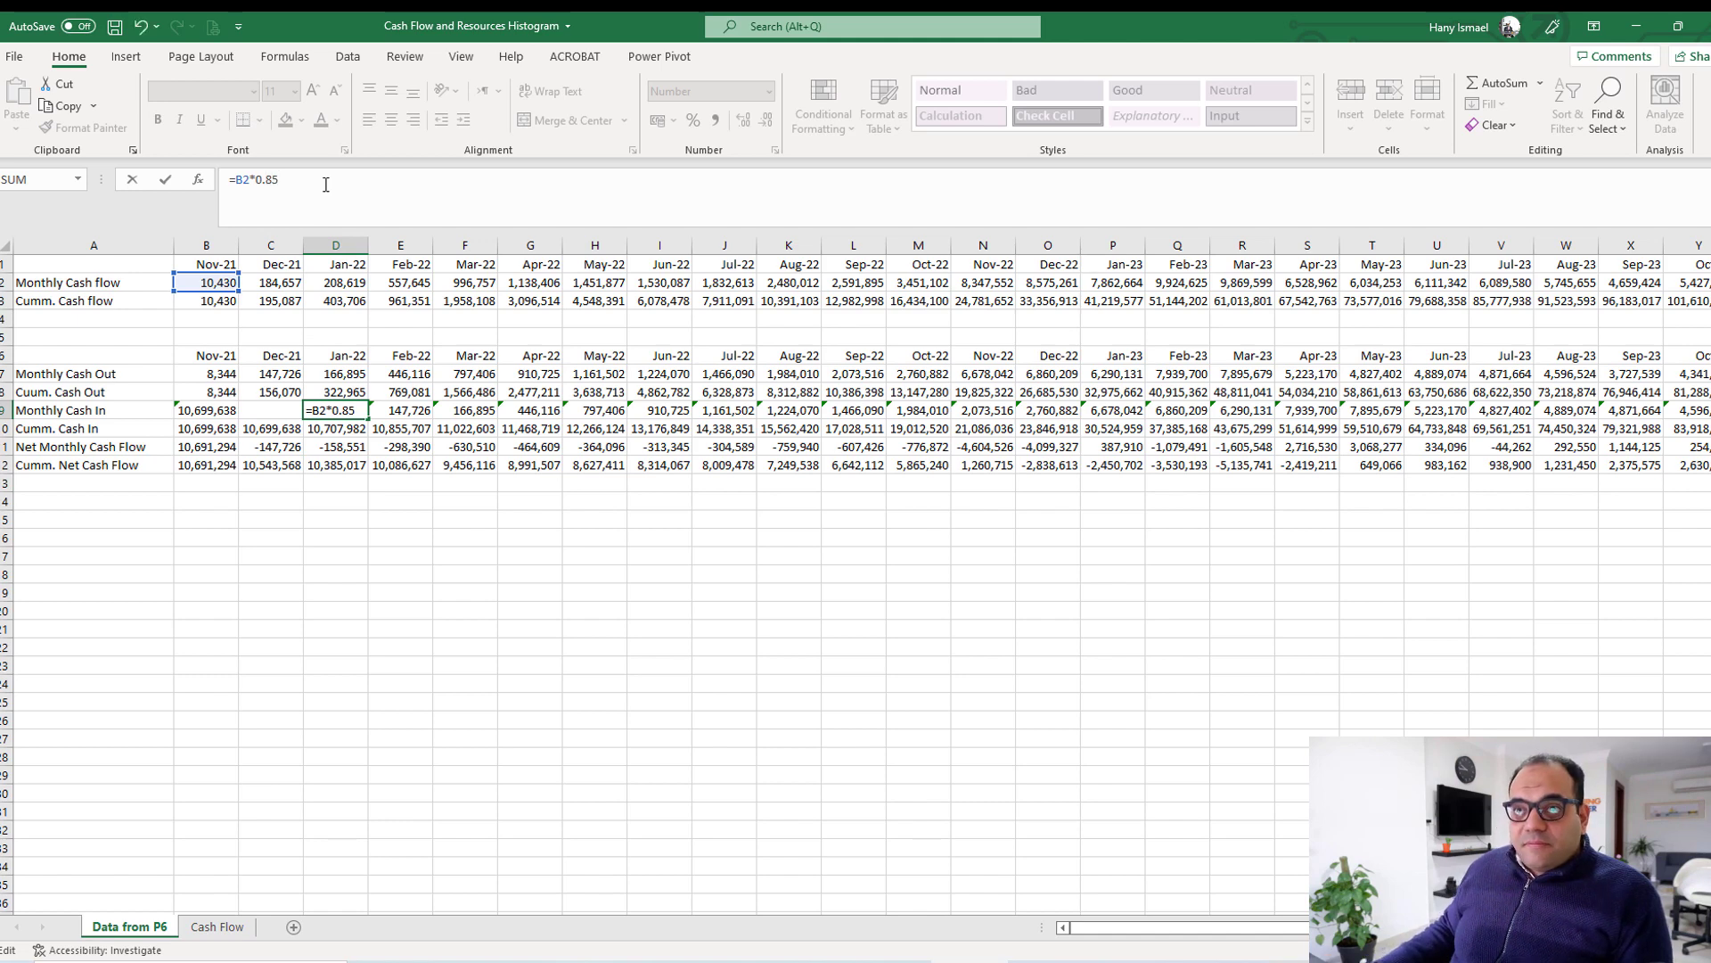
pyautogui.press('Return')
# Try to fill the D9 formula across row 9 through AD9.
pyautogui.click(336, 410)
pyautogui.moveTo(369, 419); pyautogui.dragTo(1595, 454)
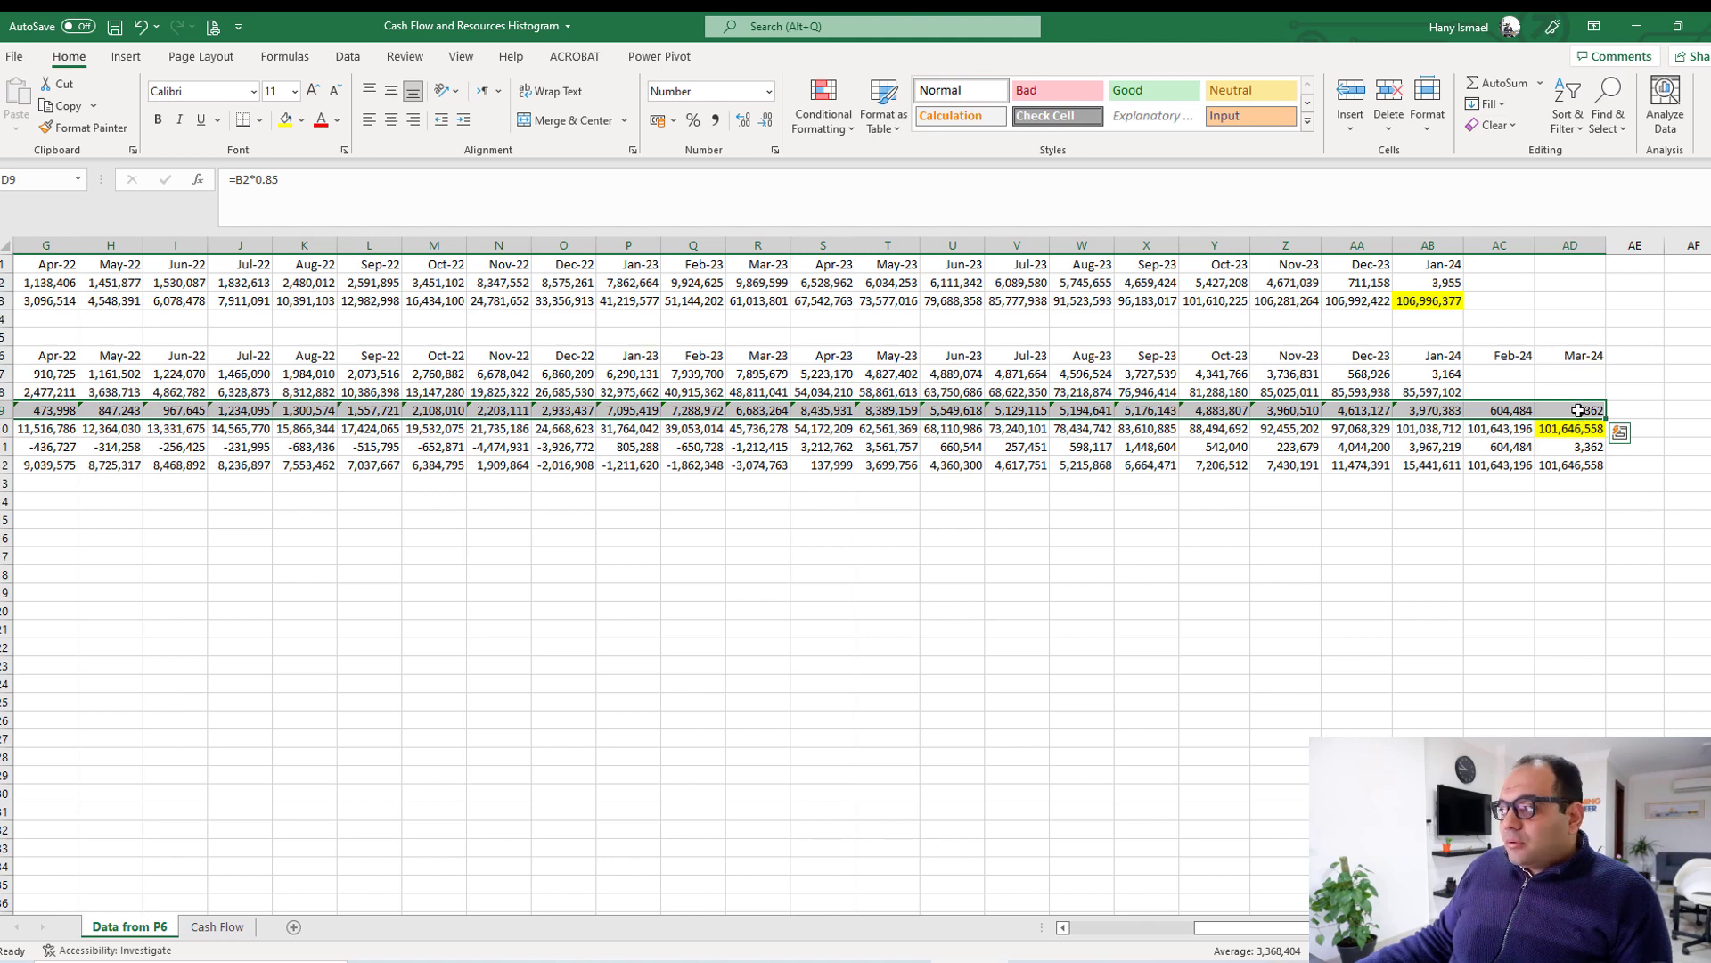
# Fill the D9 formula across row 9 only through AC9, leaving out the Mar-24 cell.
pyautogui.hscroll(-5, 802, 534)
pyautogui.click(336, 412)
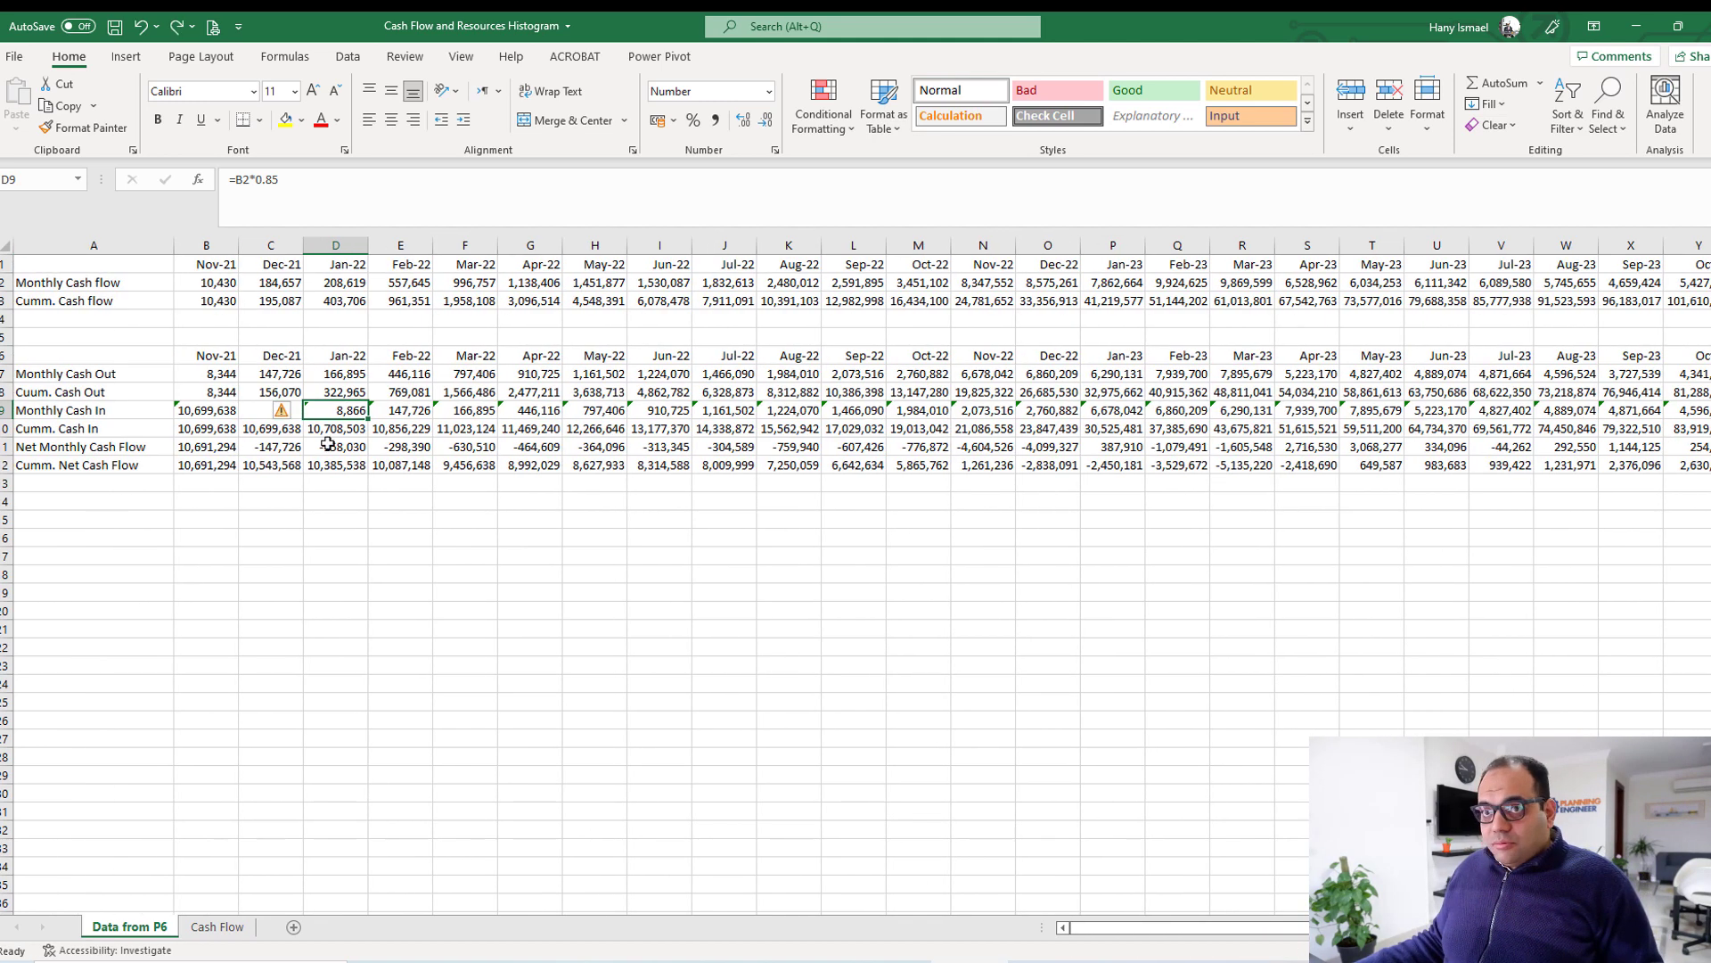
pyautogui.moveTo(369, 417); pyautogui.dragTo(1514, 430)
# Change the Mar-24 monthly cash in formula in AD9 to =(AB2*0.85)+(0.05*AB3).
pyautogui.click(1578, 410)
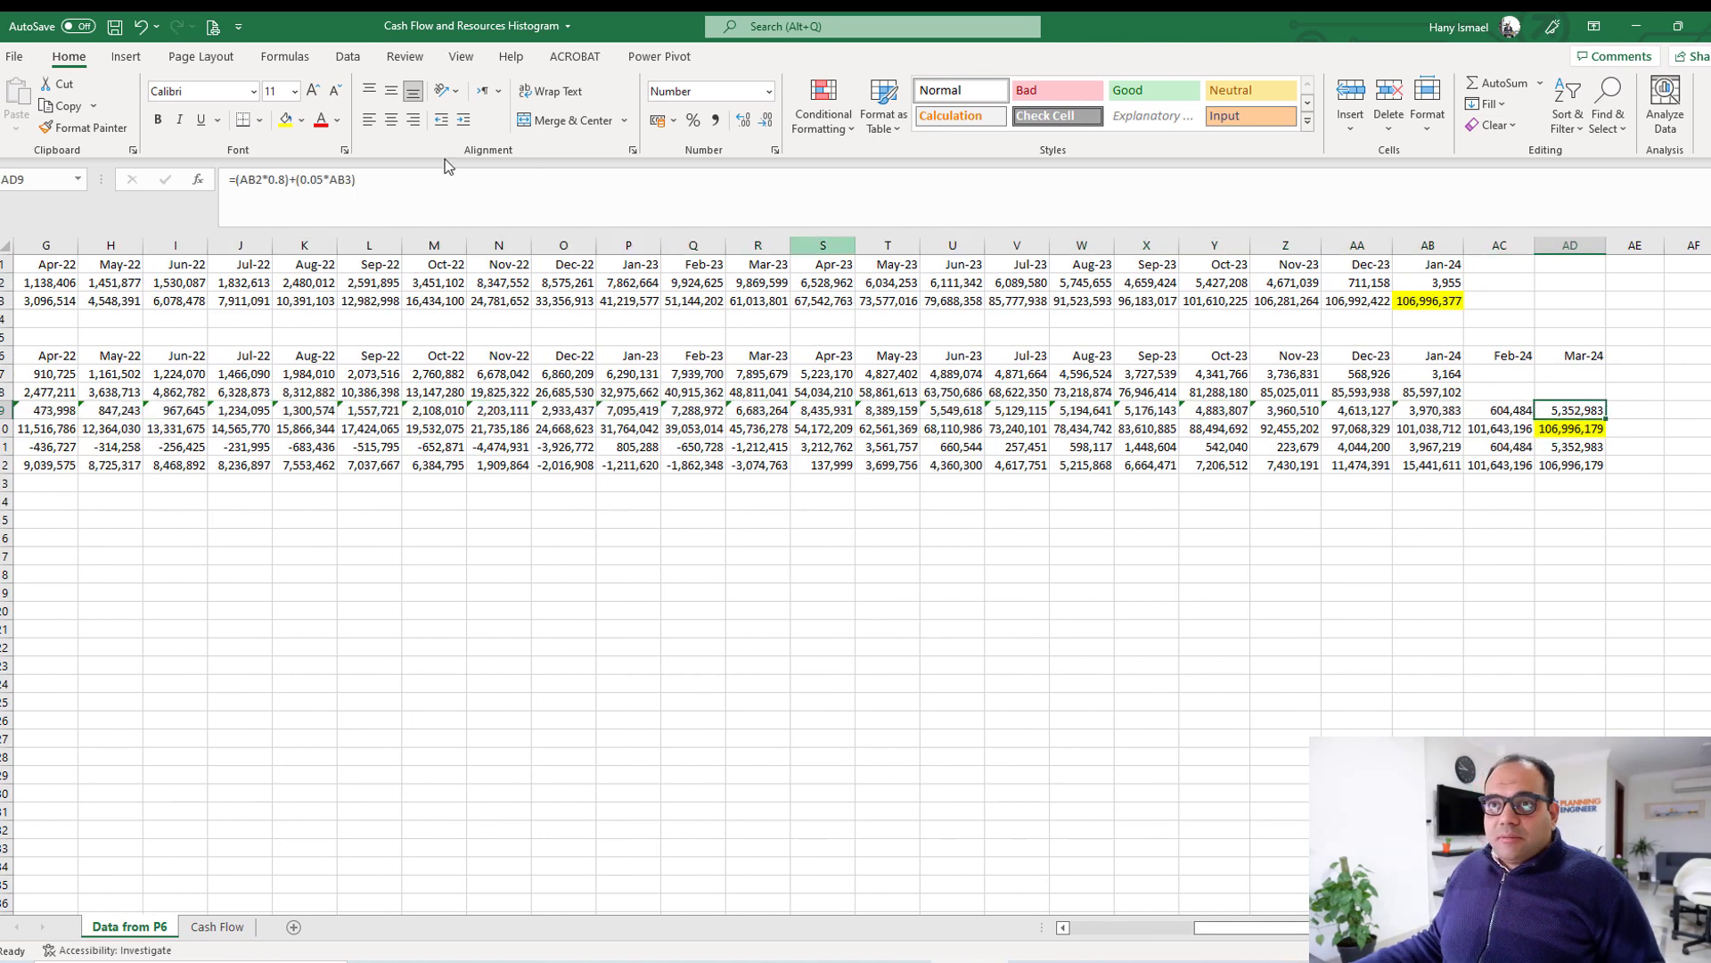
pyautogui.click(277, 179)
pyautogui.write('5')
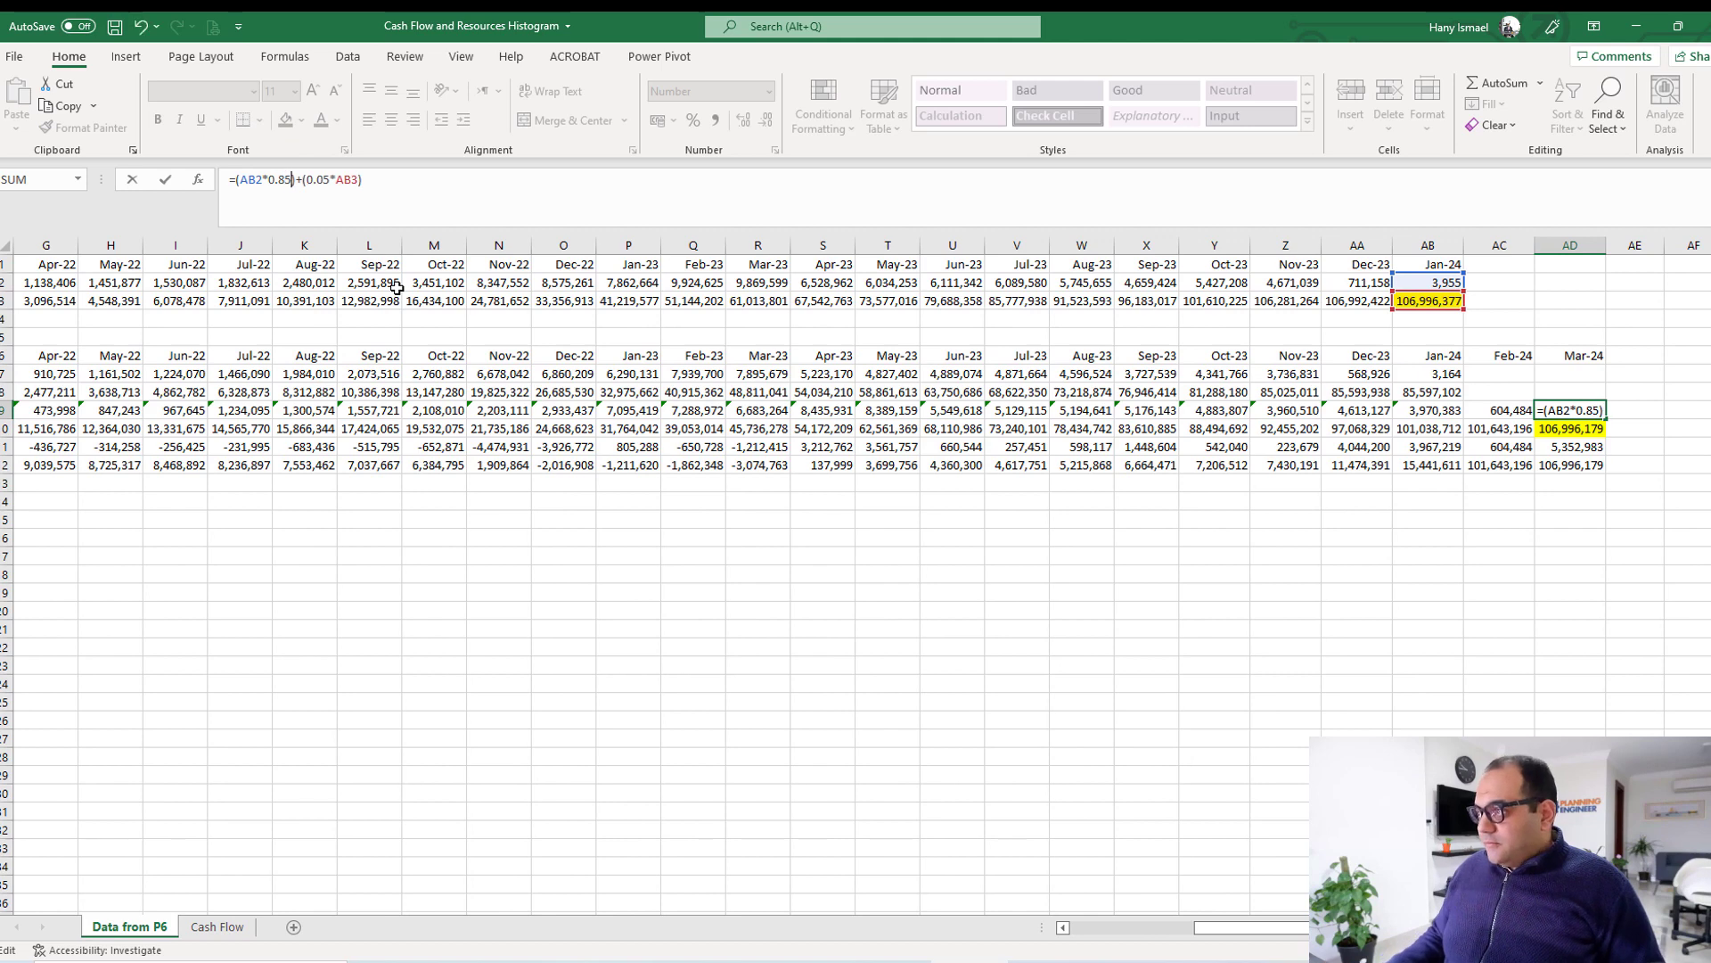
pyautogui.press('Return')
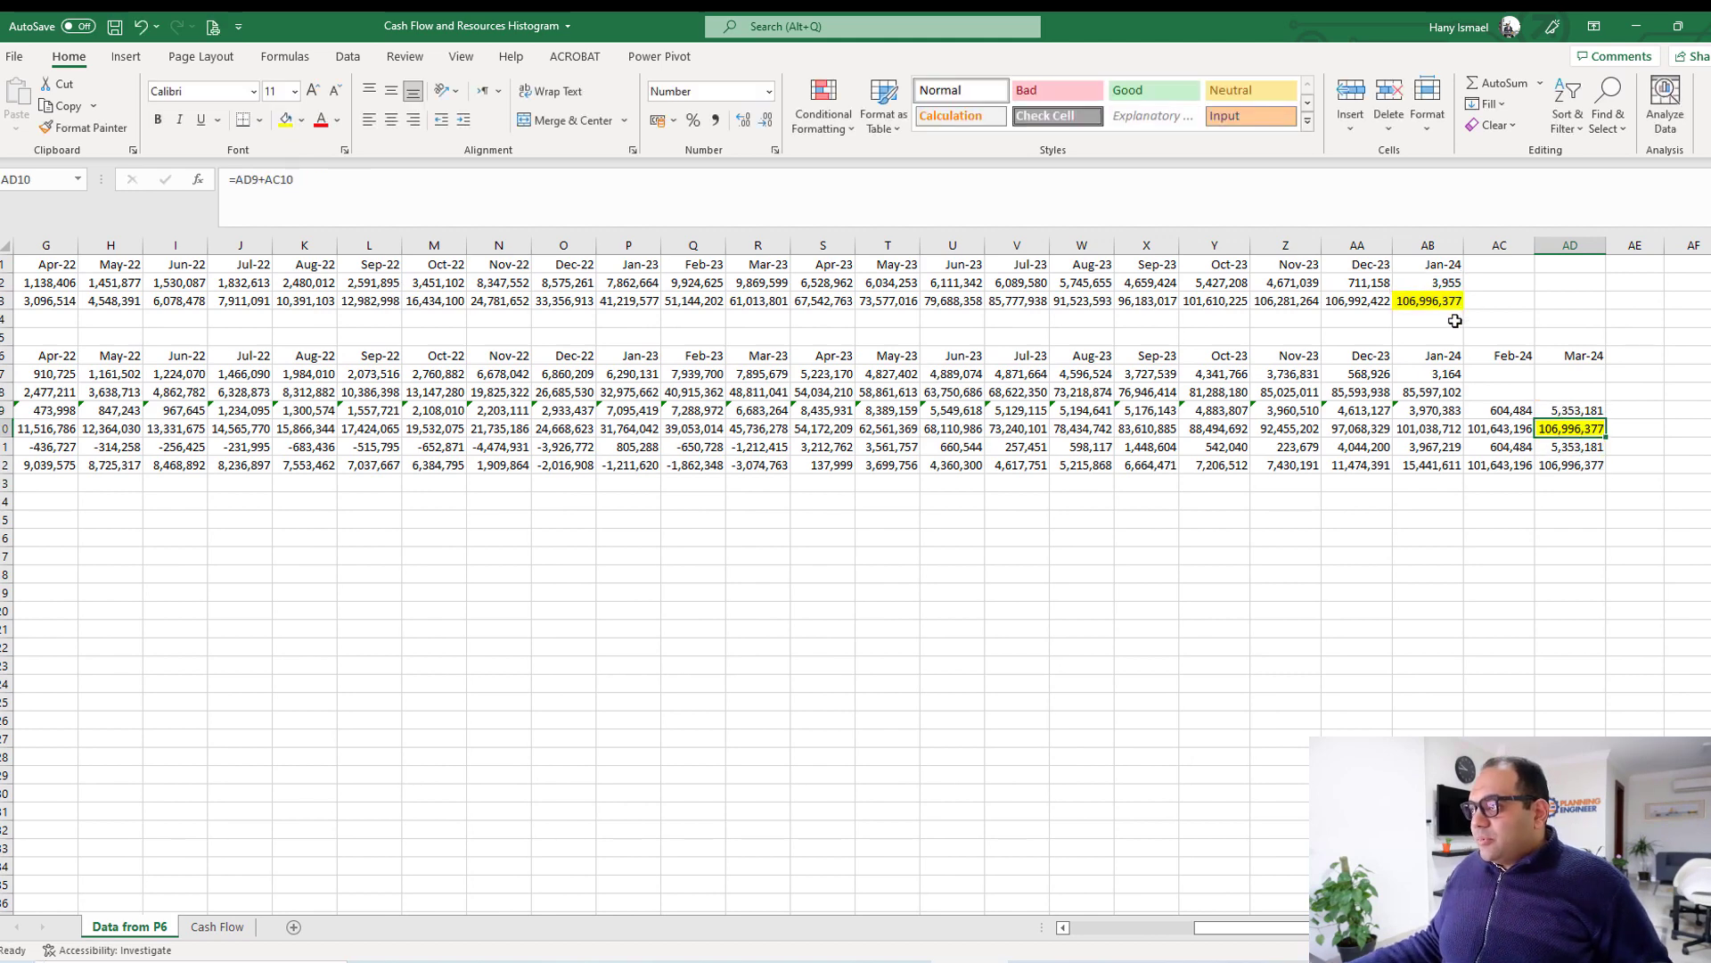
# Compare the Jan-24 cumulative cash flow with the Mar-24 cumulative cash in, and review the whole cumulative net cash flow row.
pyautogui.click(1426, 303)
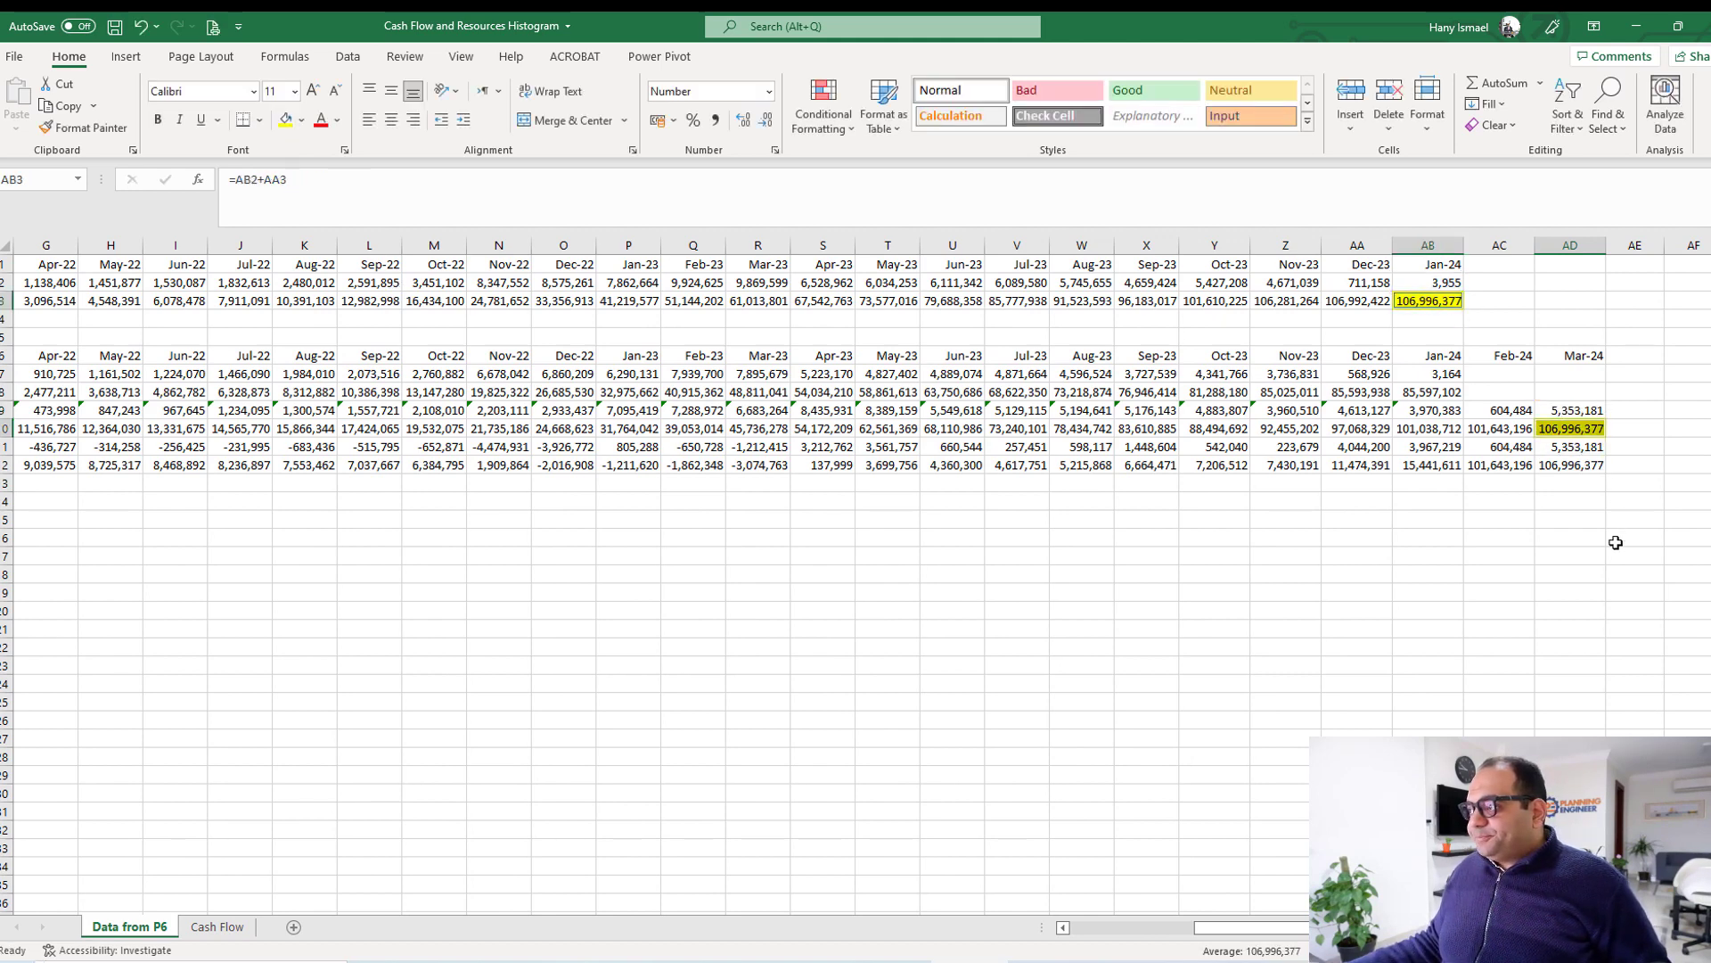
pyautogui.click(1587, 580)
pyautogui.moveTo(1569, 464); pyautogui.dragTo(143, 485)
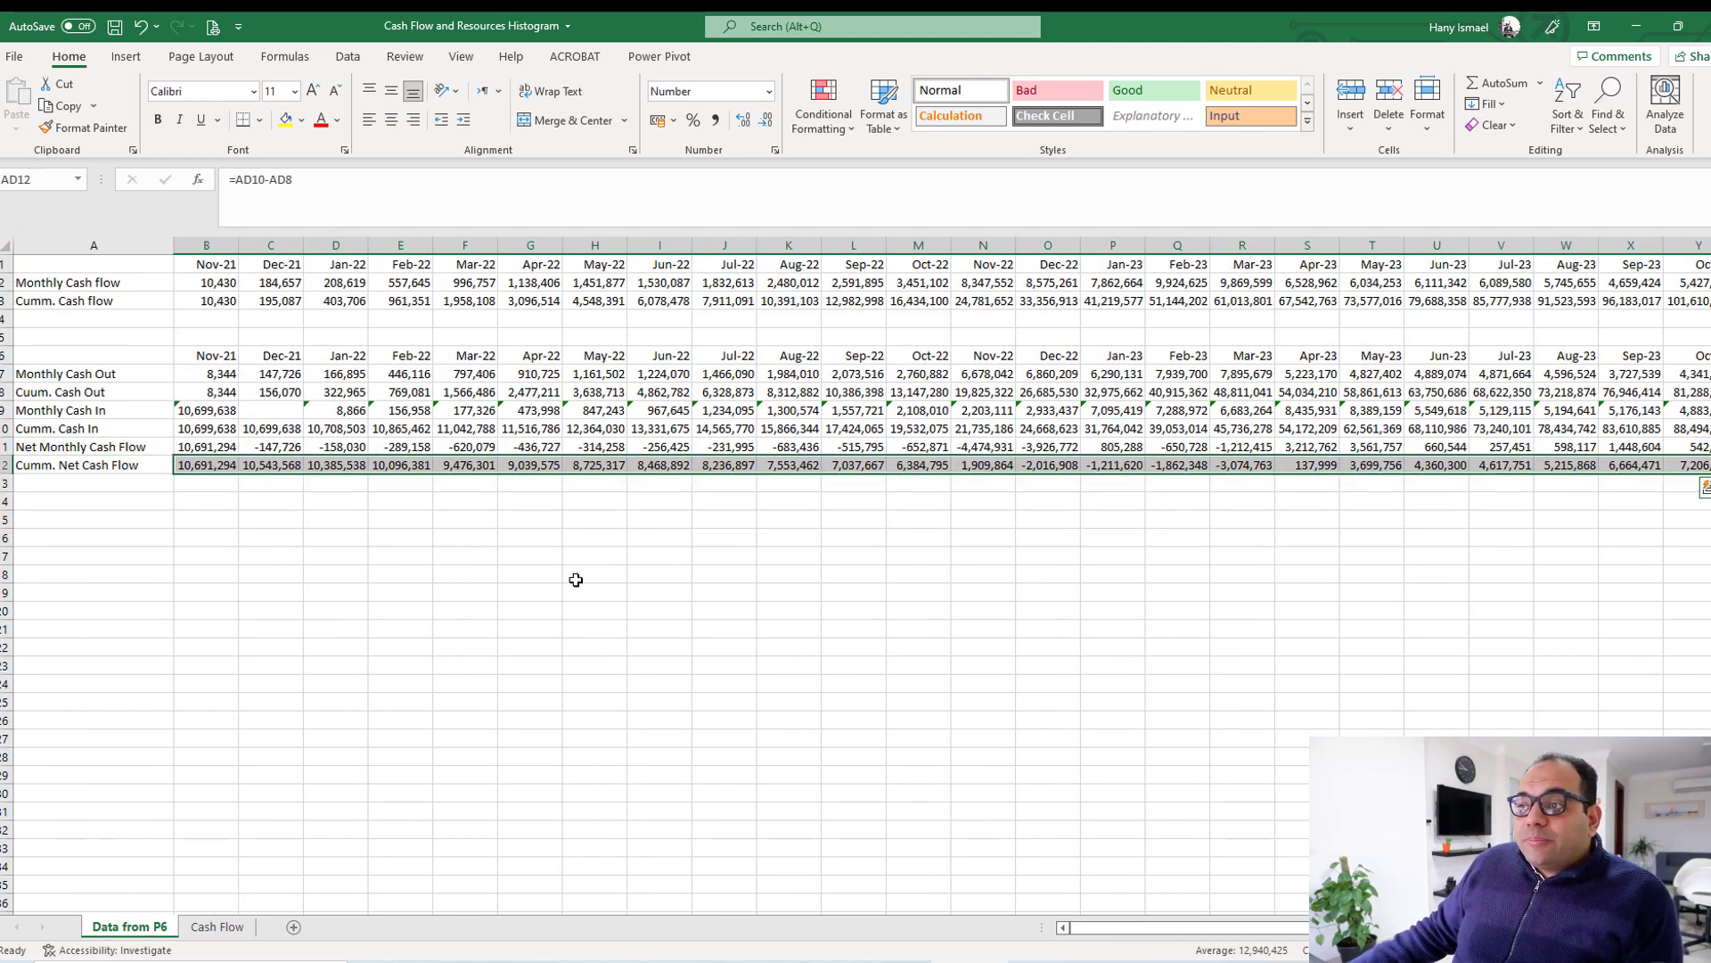
pyautogui.click(615, 585)
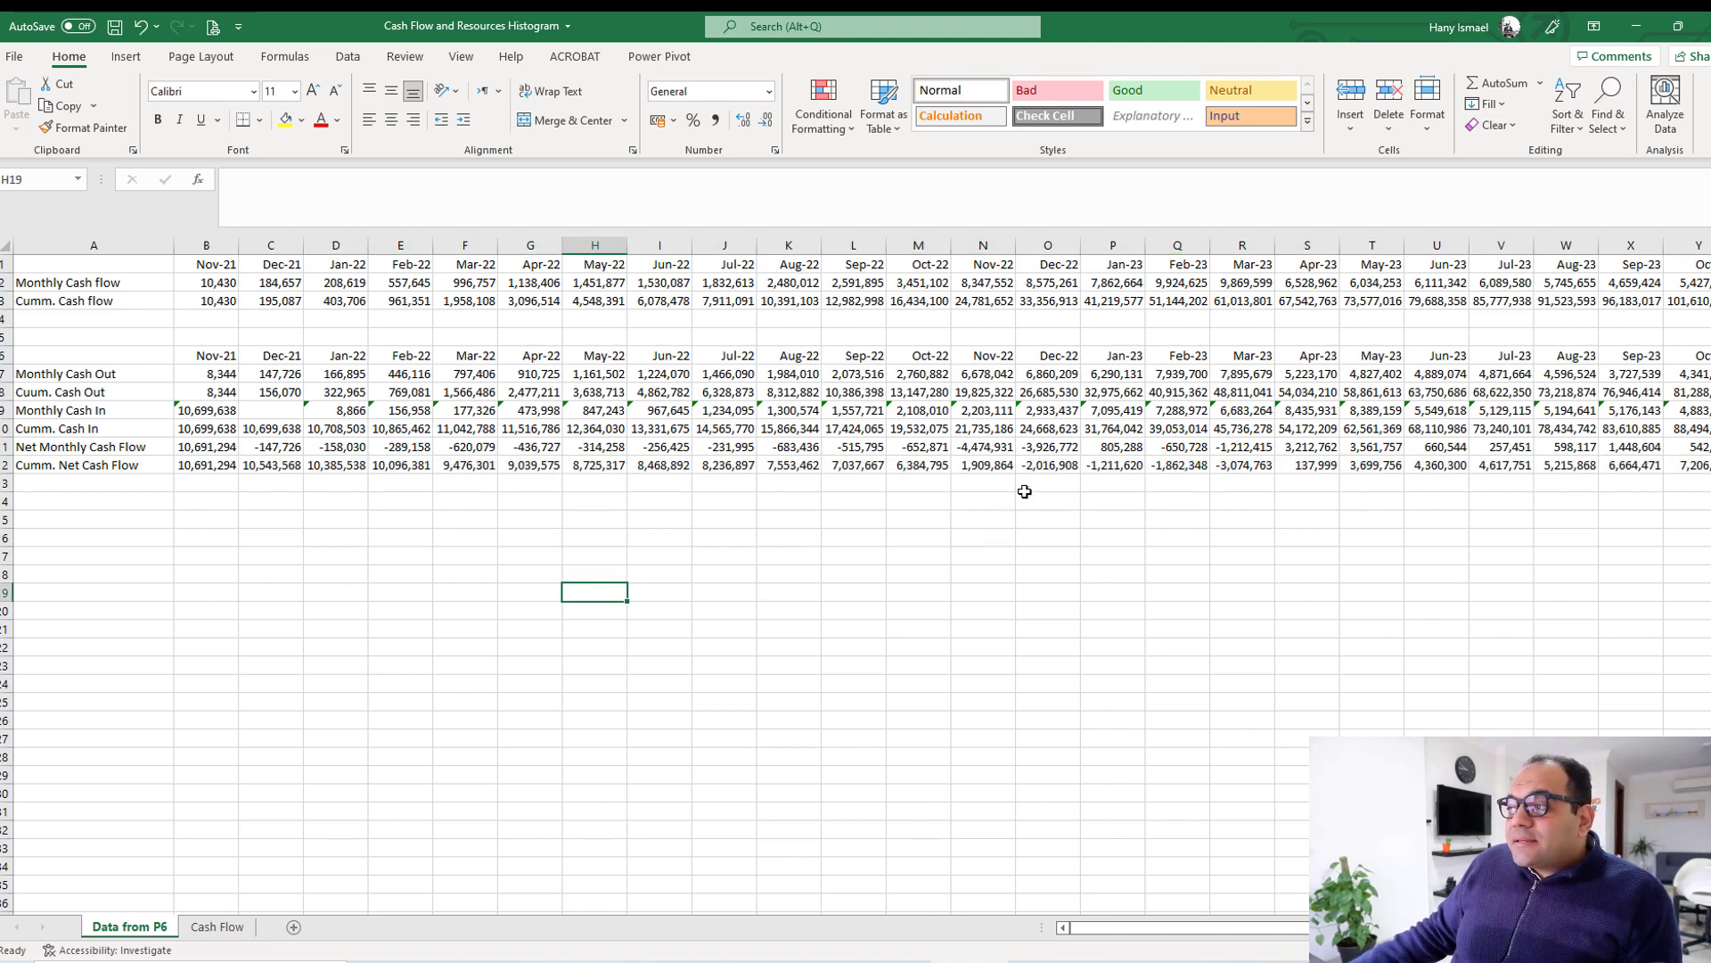
# Fill the Dec-22 to Feb-23 cumulative net cash flow cells O12:Q12 with red.
pyautogui.moveTo(1041, 465); pyautogui.dragTo(1179, 470)
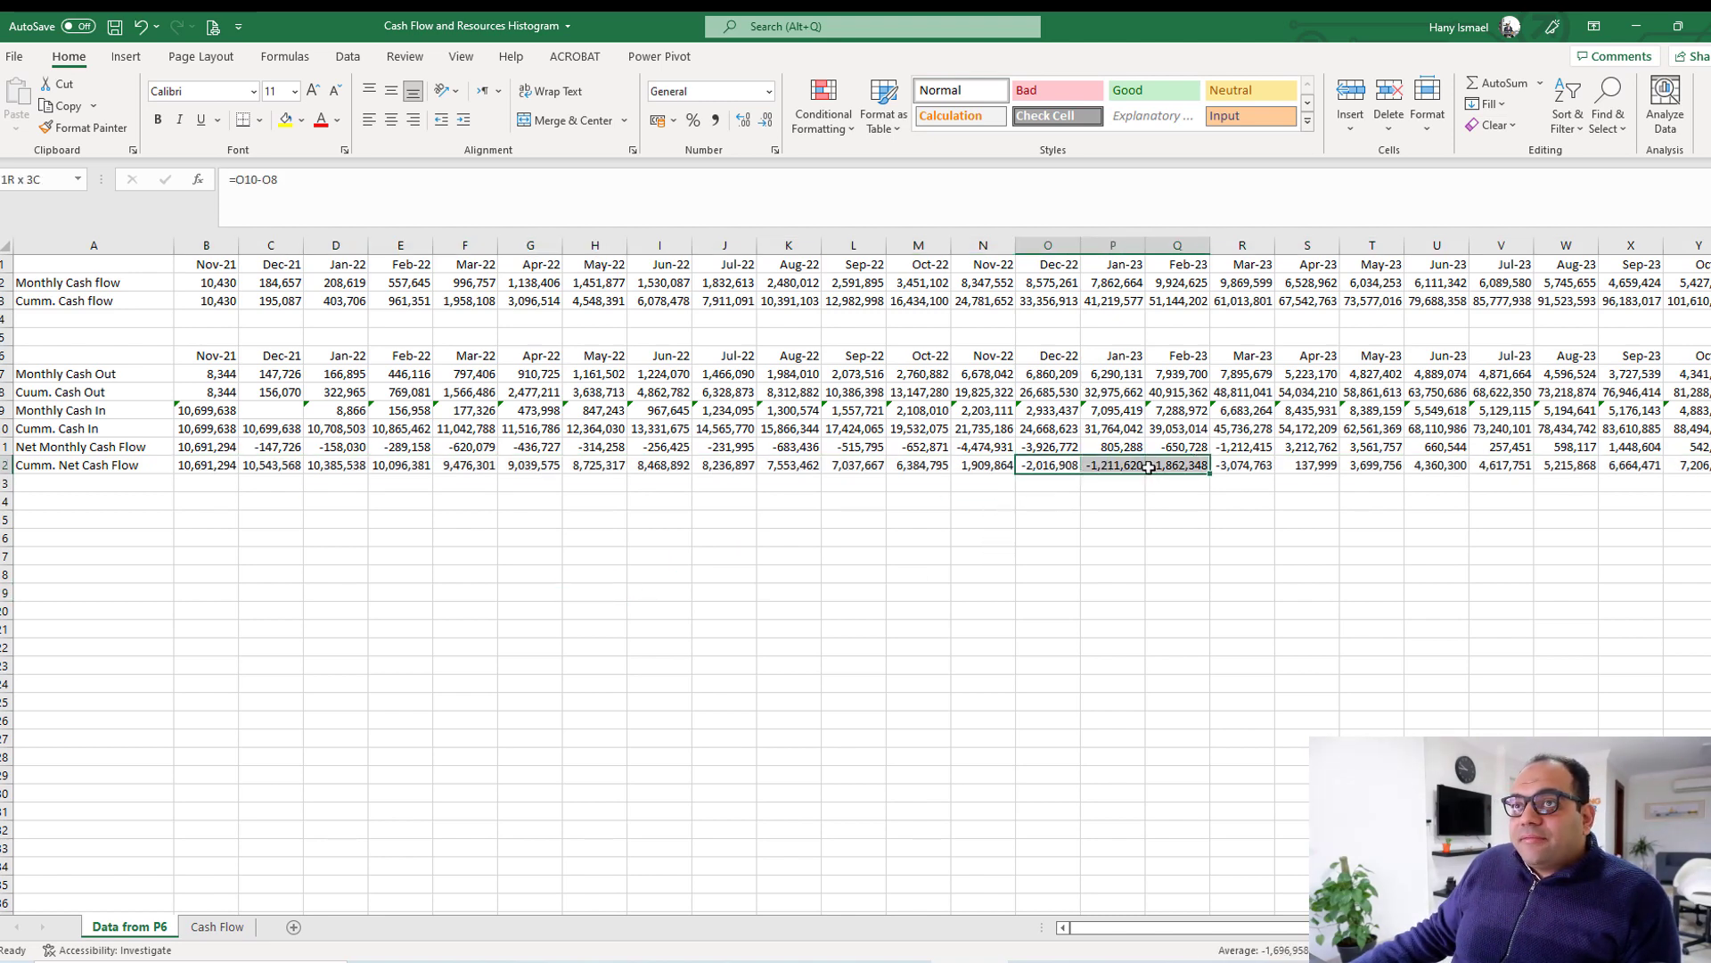
pyautogui.click(303, 121)
pyautogui.click(301, 291)
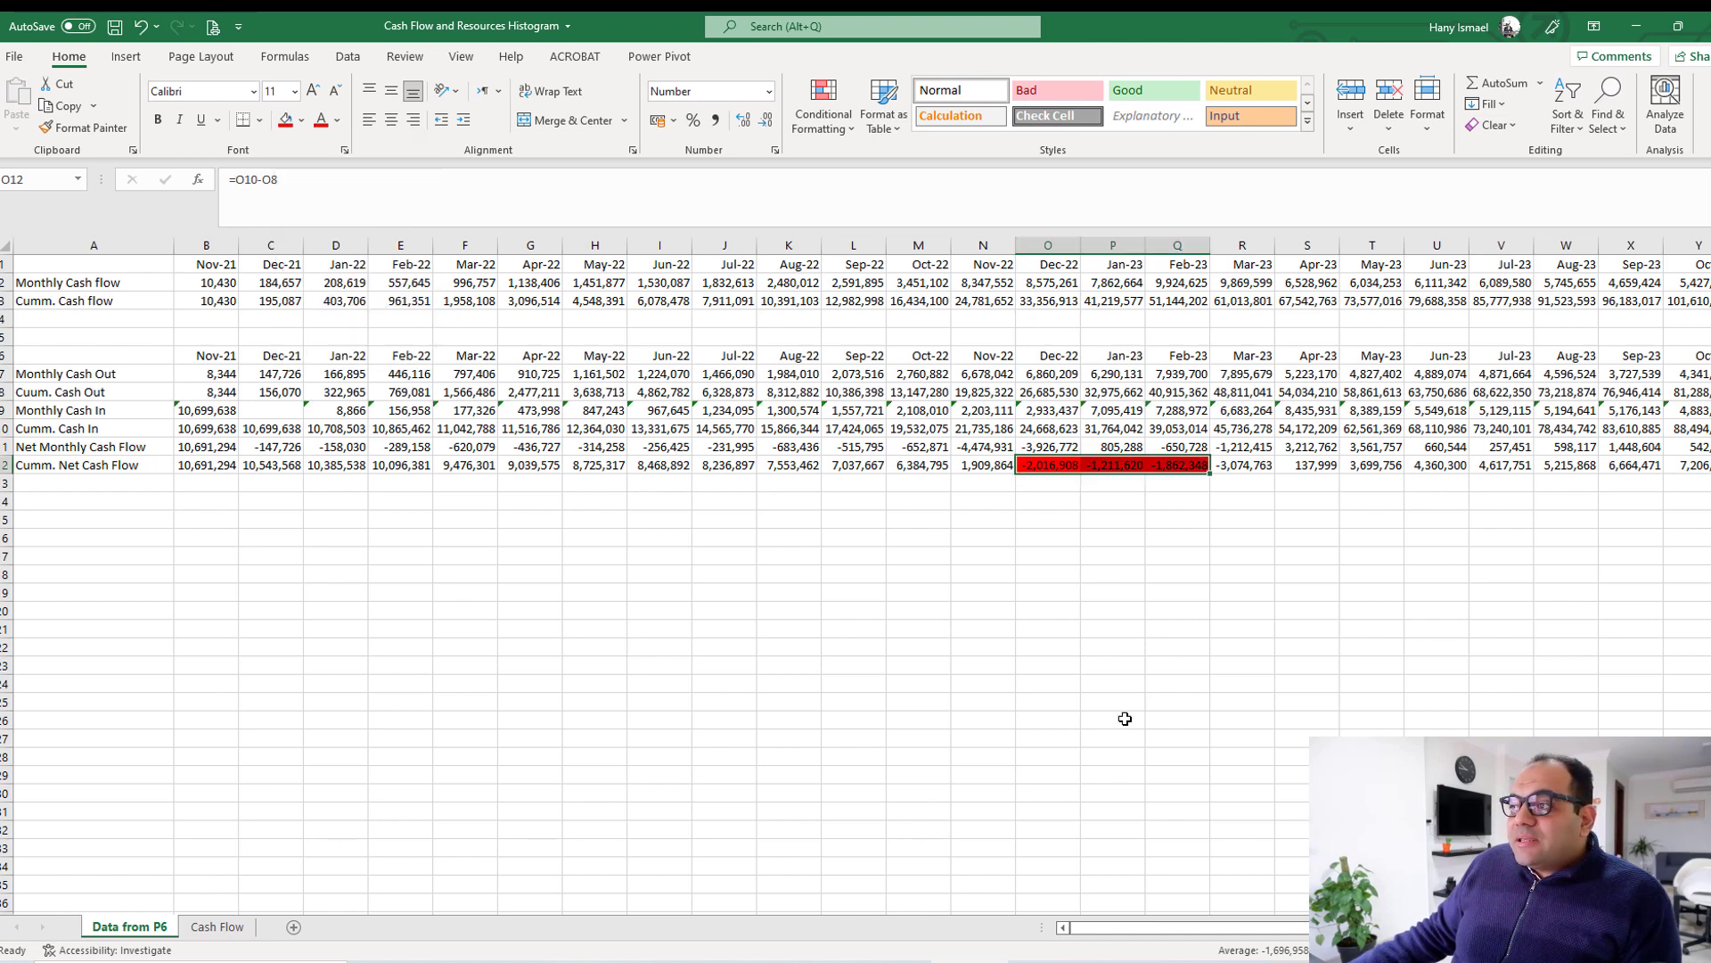
# Examine in which months the cumulative net cash flow is negative and how it develops from the first months.
pyautogui.moveTo(1223, 928); pyautogui.dragTo(1325, 936)
pyautogui.click(775, 613)
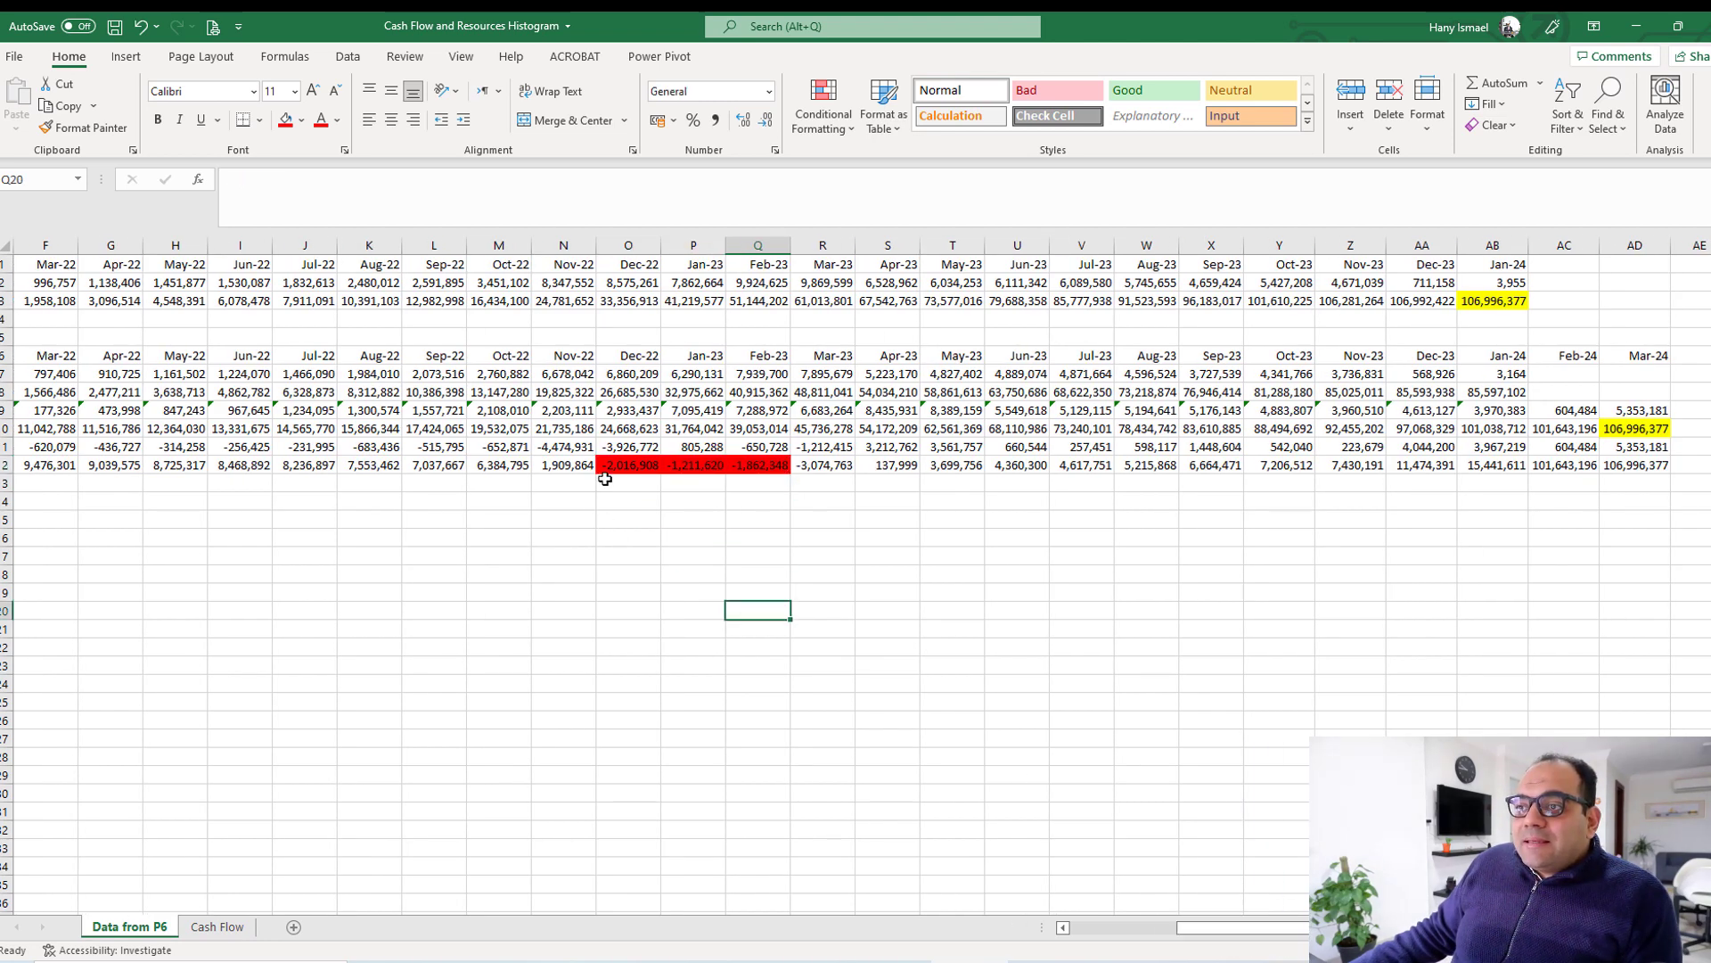
pyautogui.click(603, 470)
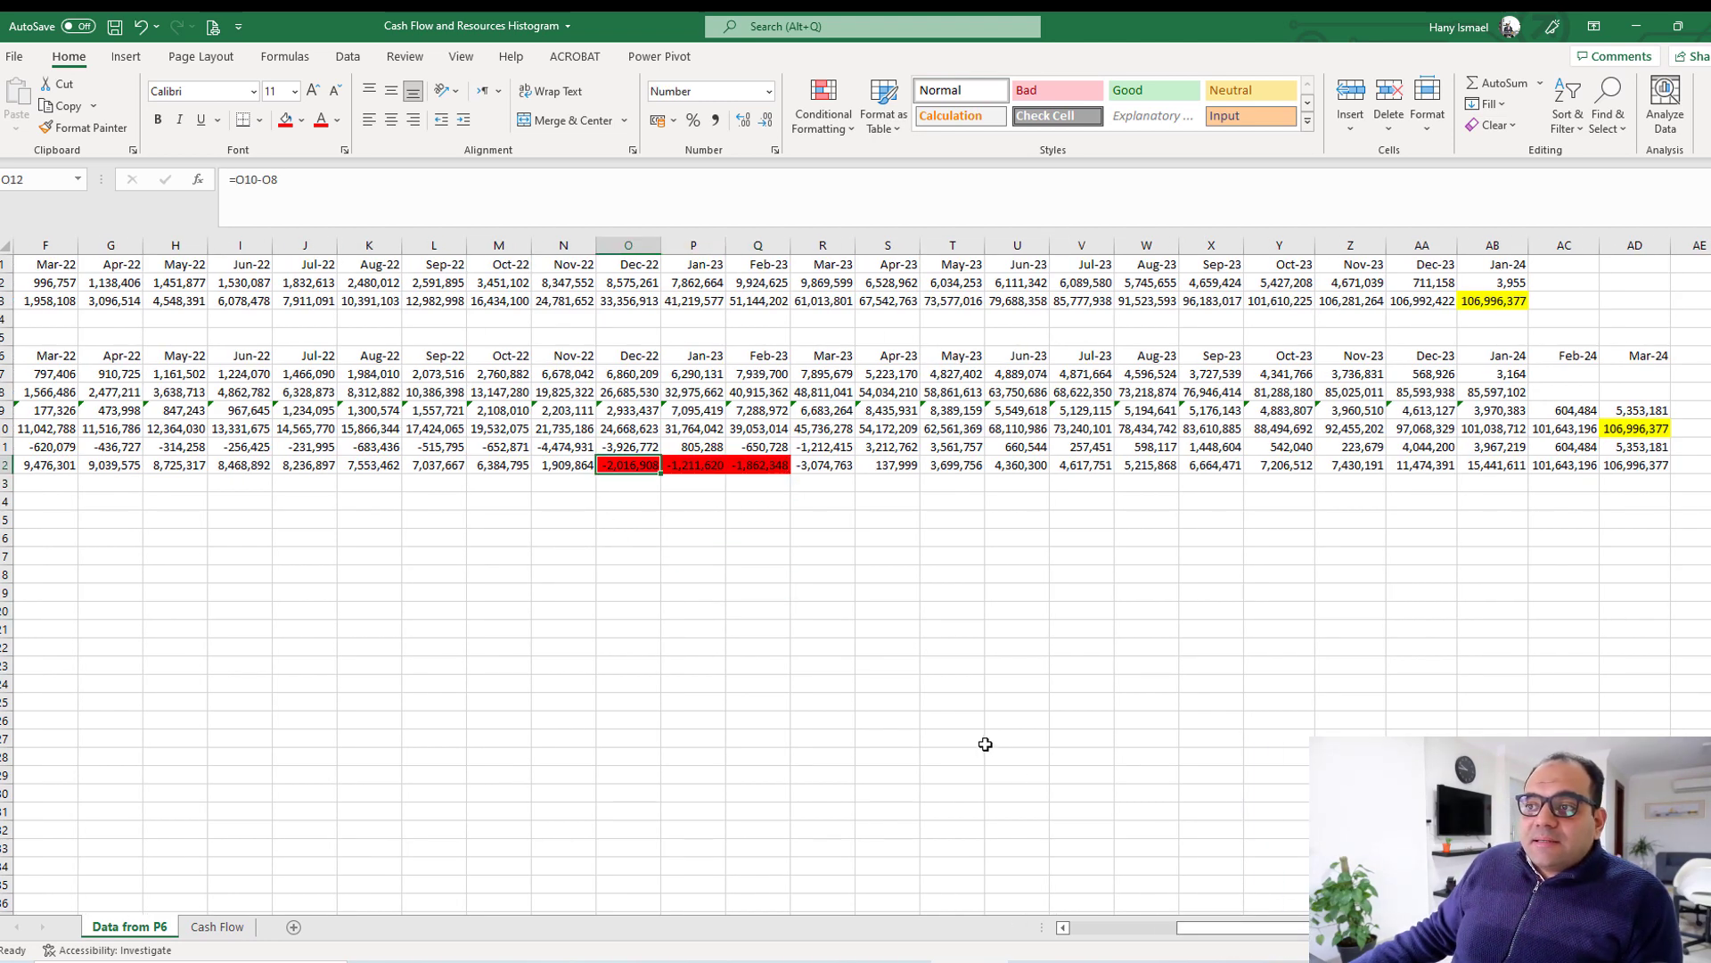
pyautogui.click(630, 353)
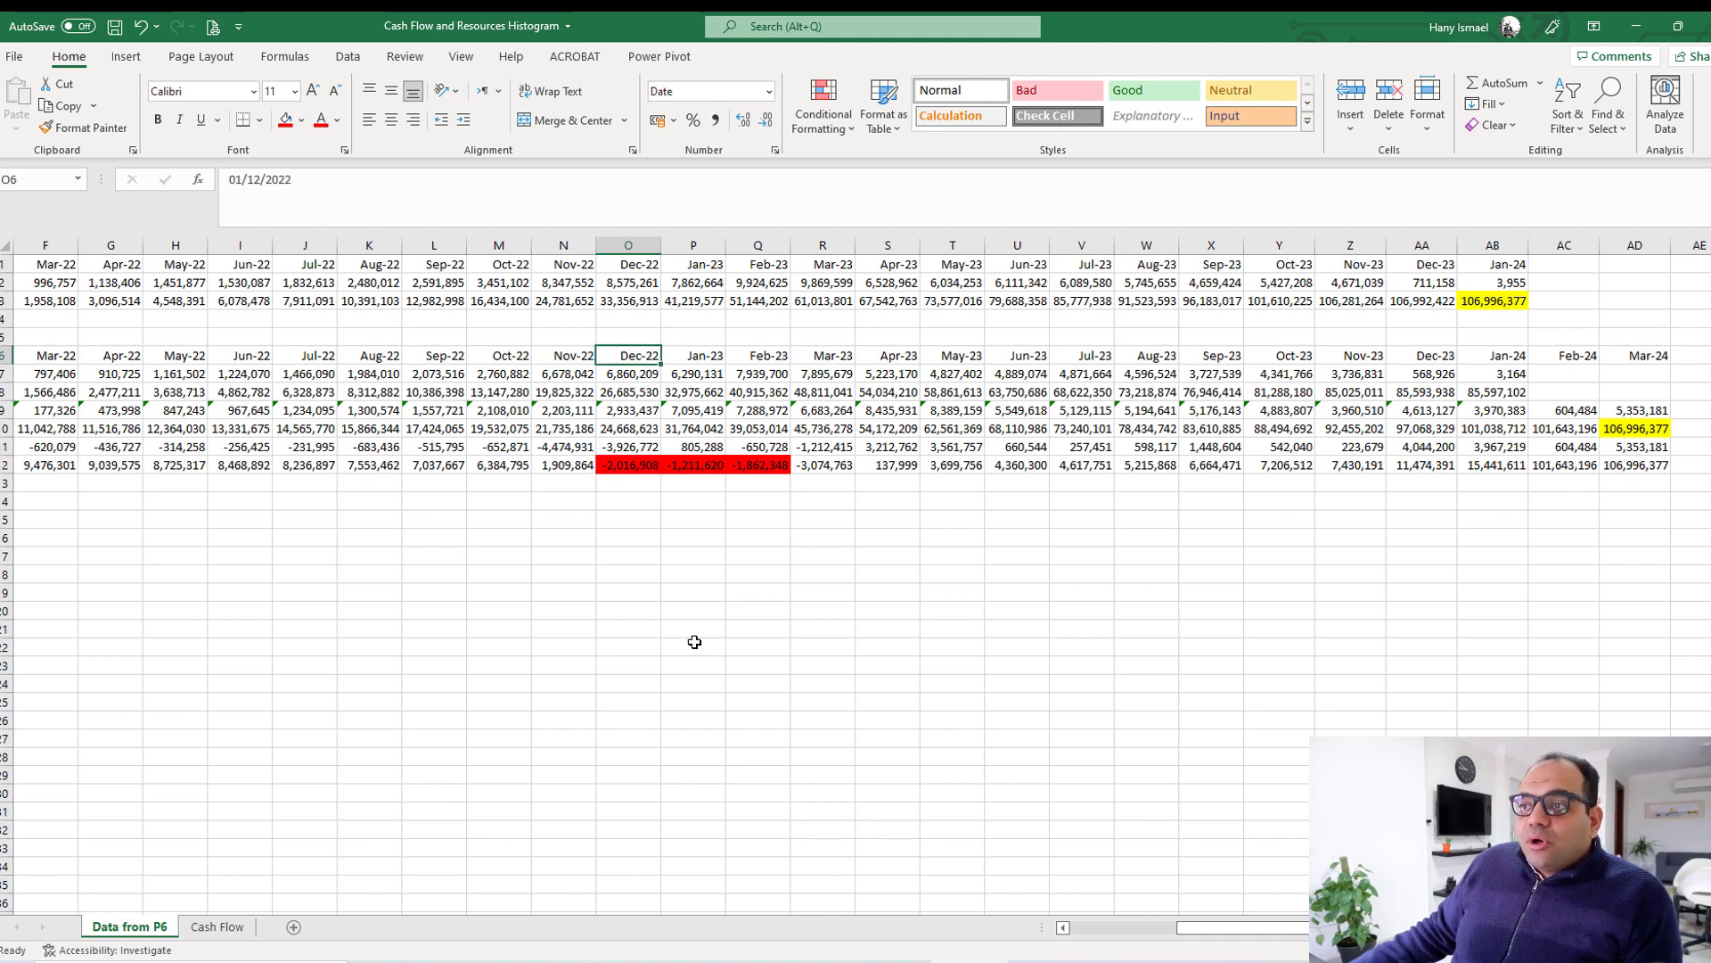
pyautogui.click(620, 464)
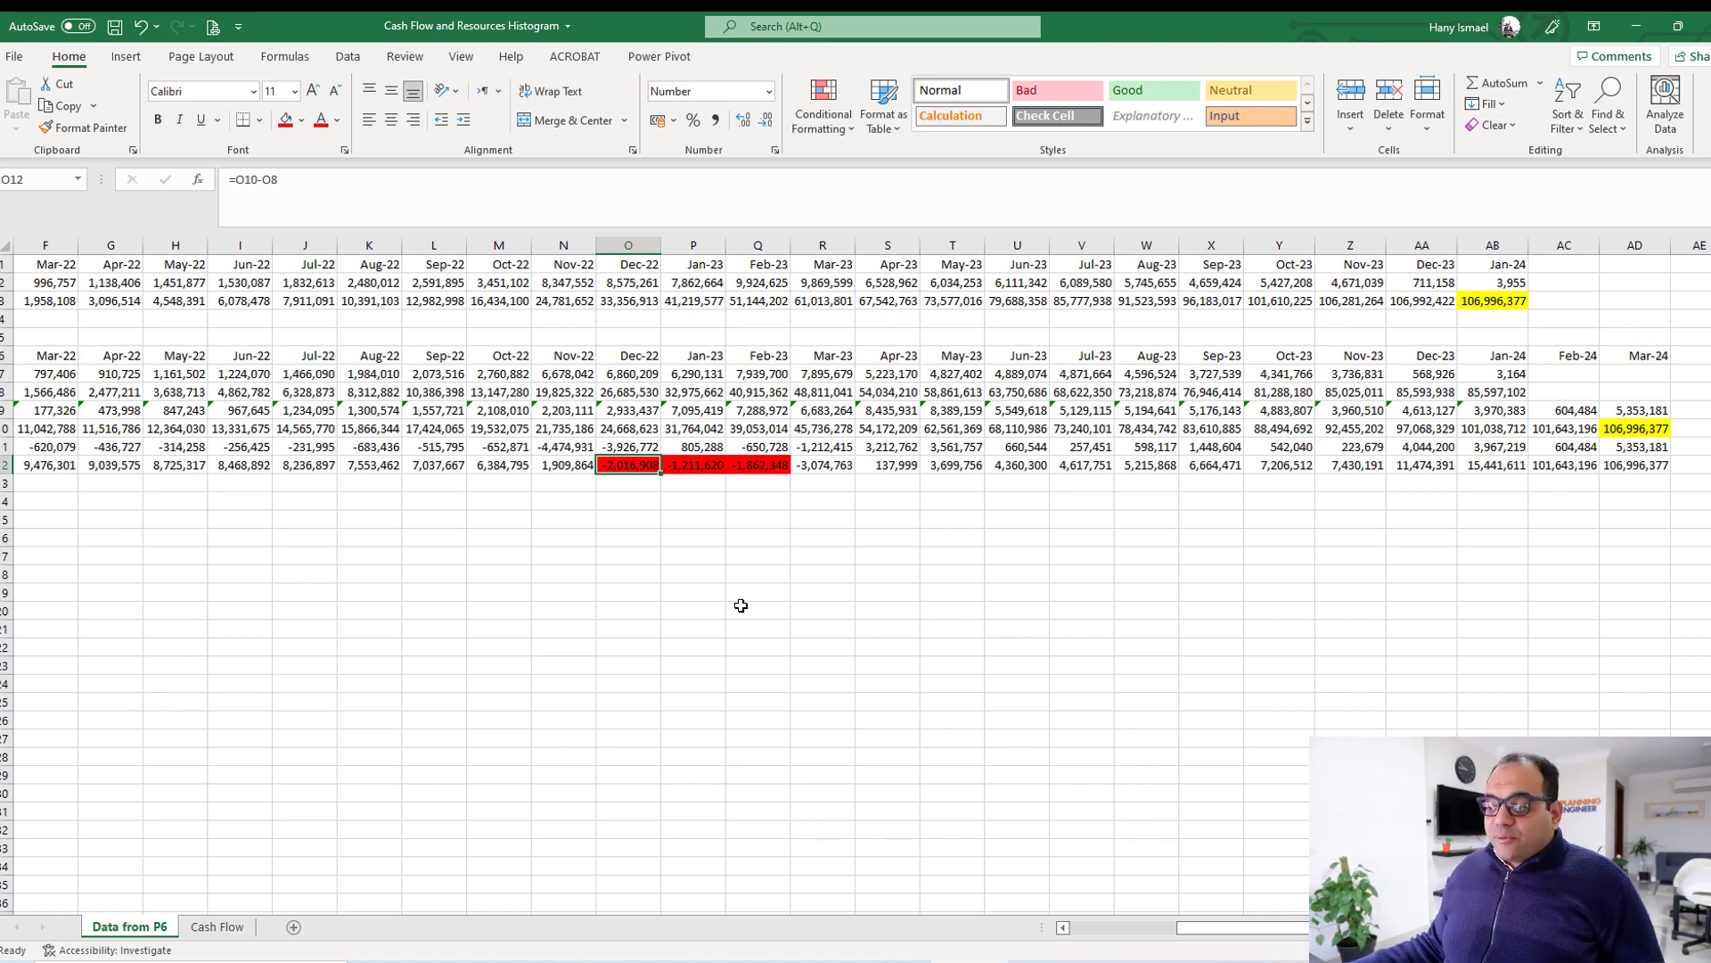
pyautogui.moveTo(1254, 927); pyautogui.dragTo(1048, 861)
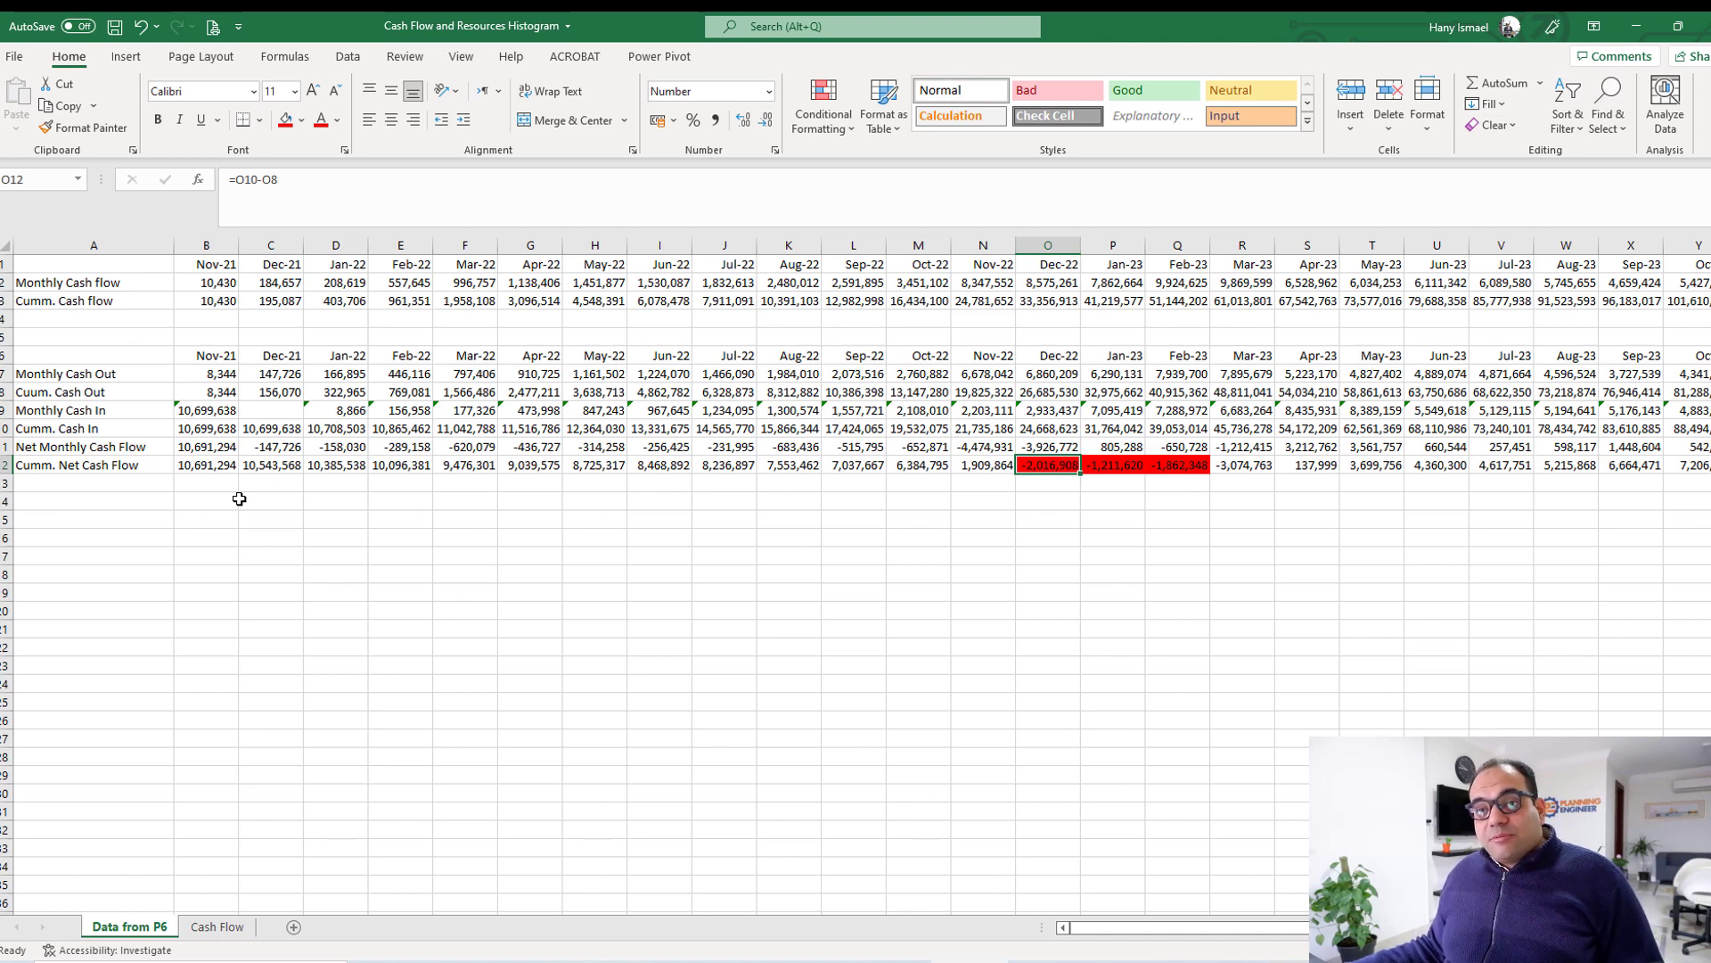
pyautogui.click(275, 467)
pyautogui.click(328, 464)
pyautogui.click(414, 463)
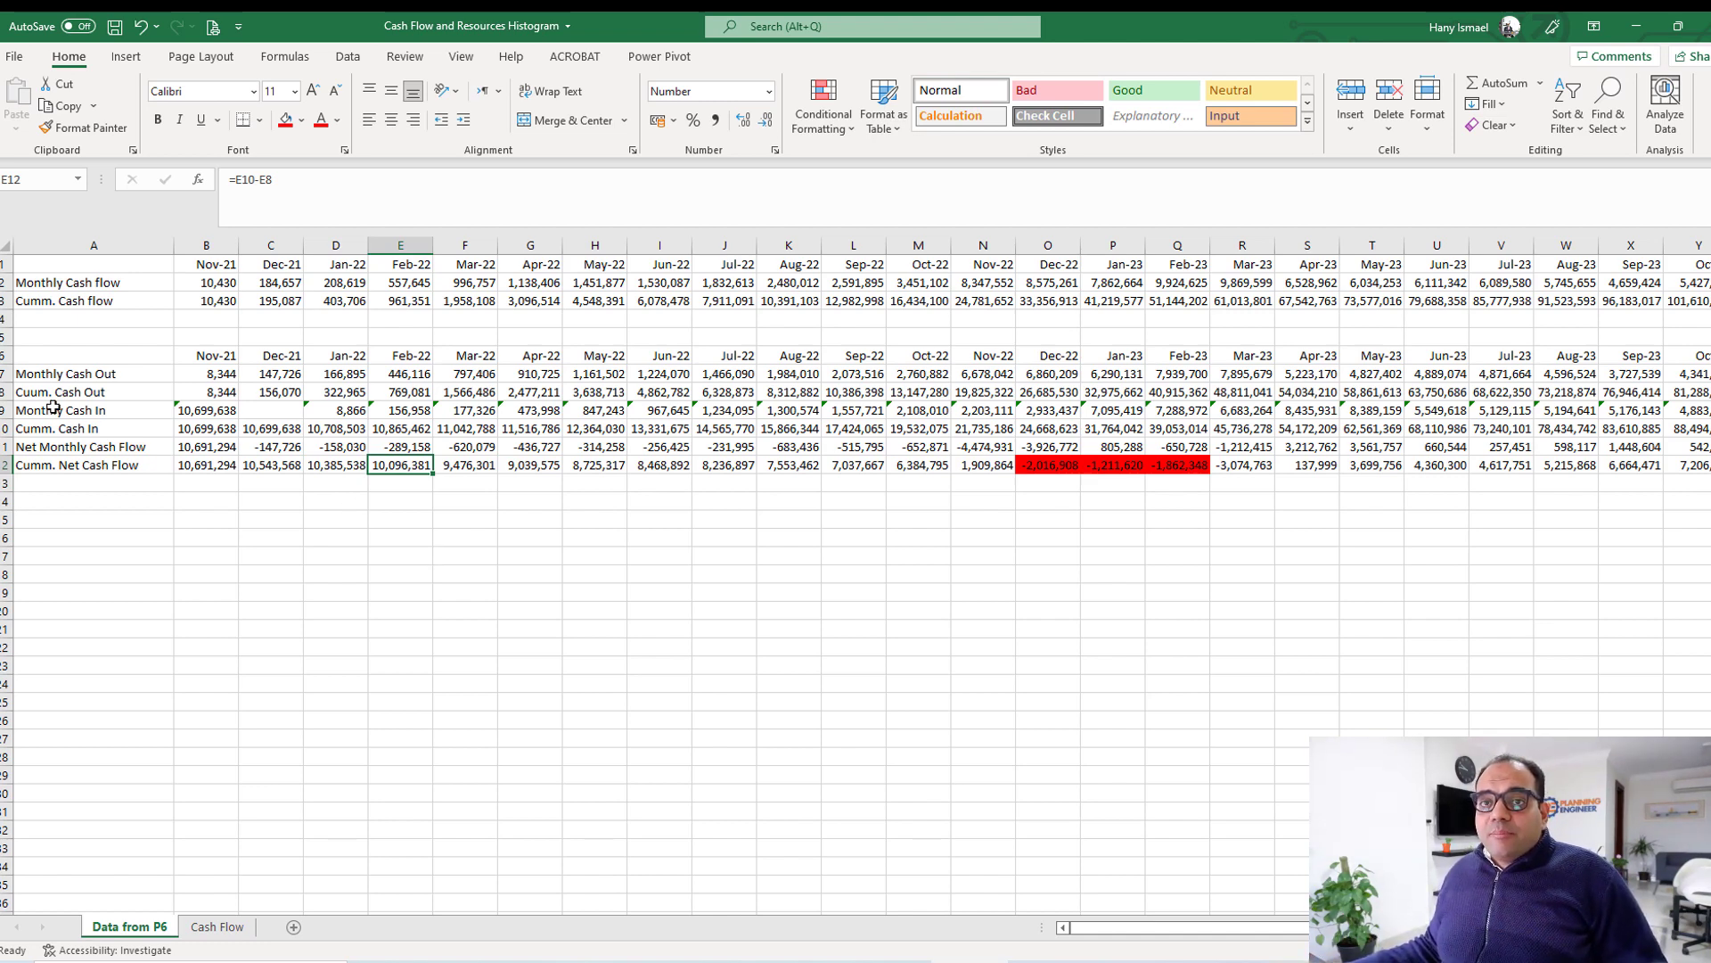
# Insert a combo chart from the cash out, cash in and net cash flow table in A6:AD12.
pyautogui.moveTo(55, 356); pyautogui.dragTo(1558, 462)
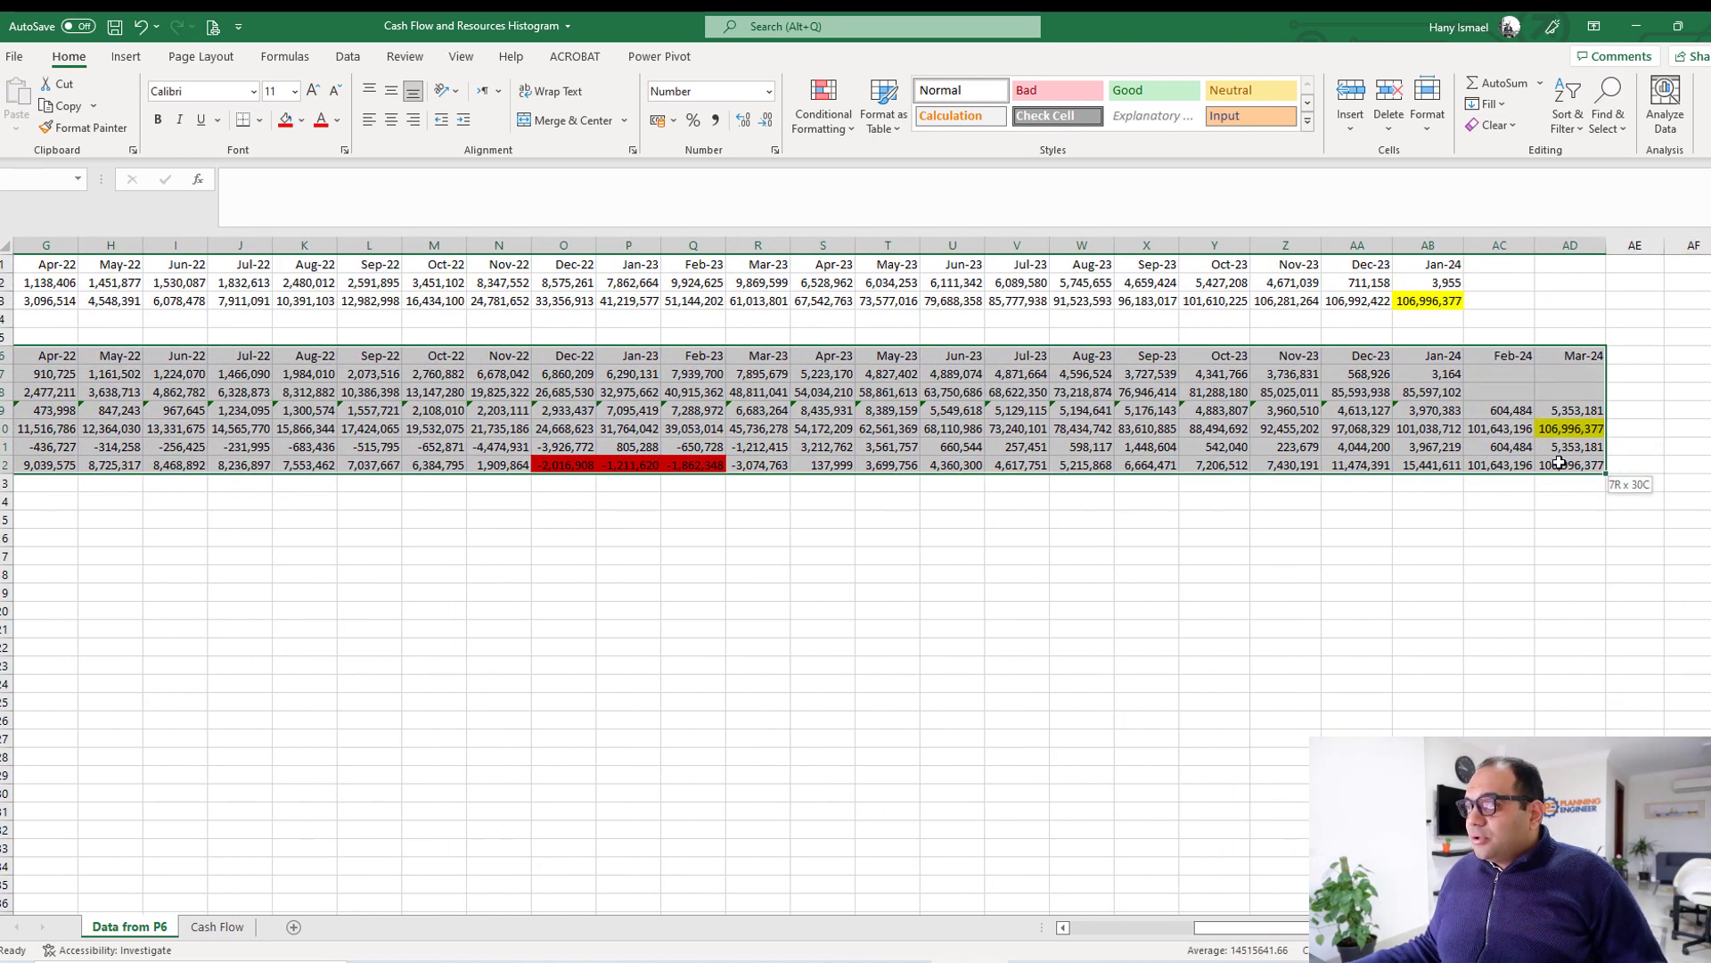
pyautogui.click(126, 57)
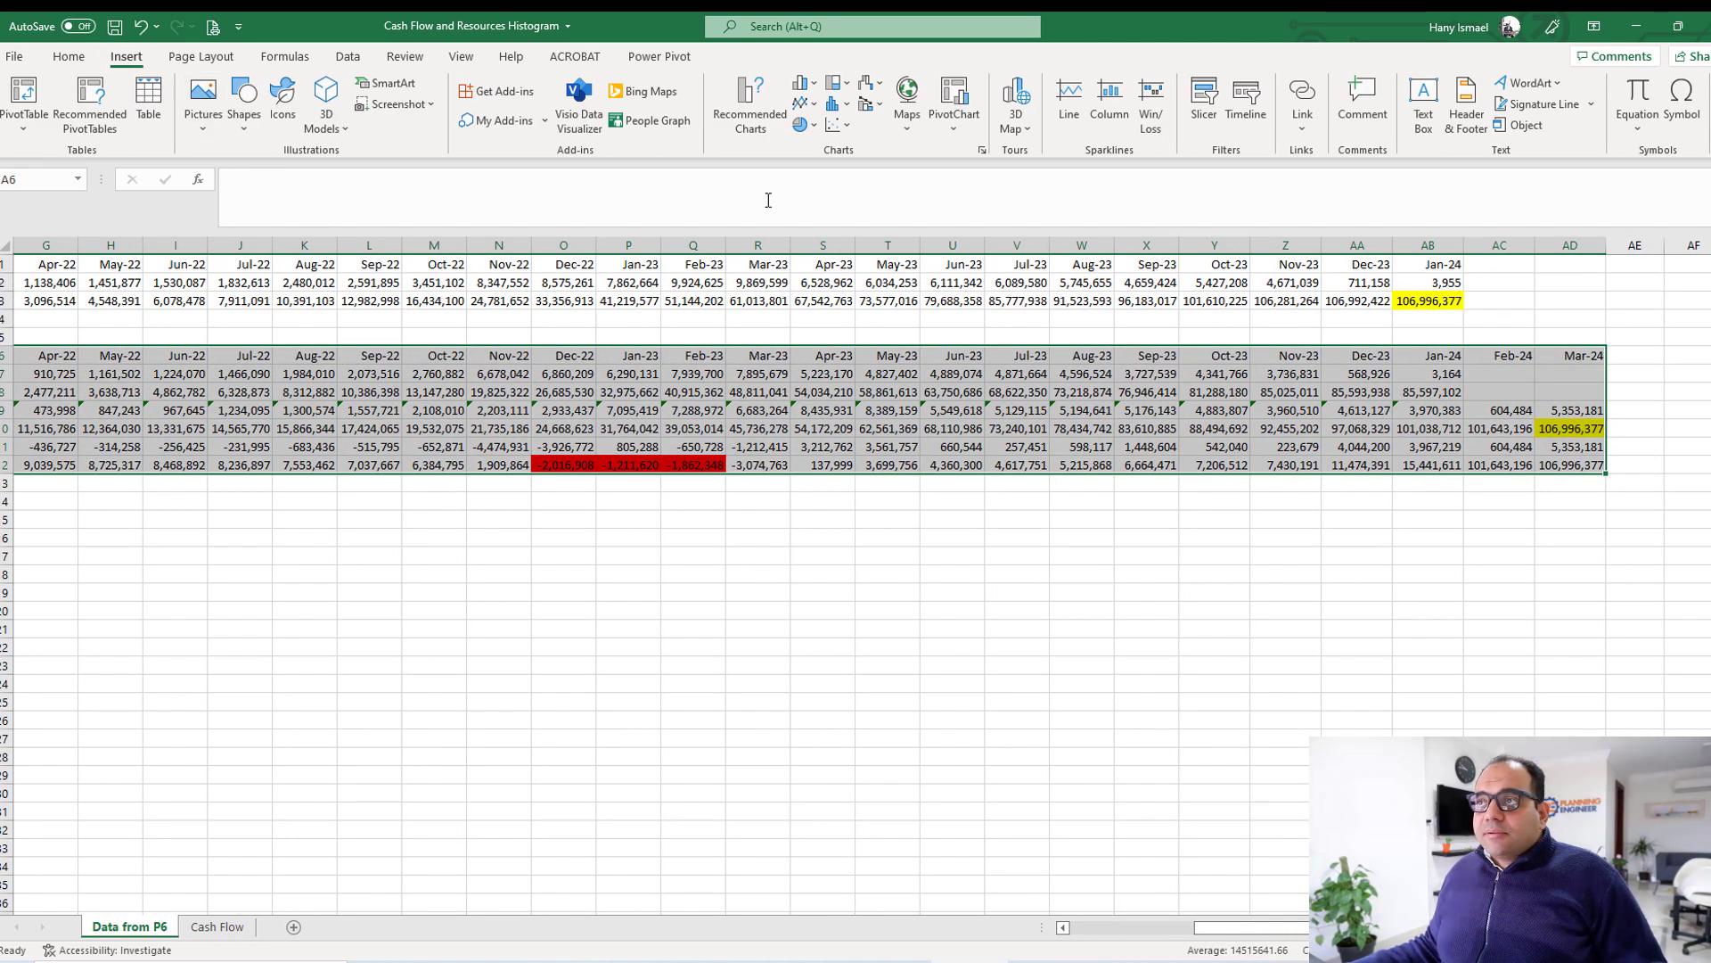
pyautogui.click(751, 102)
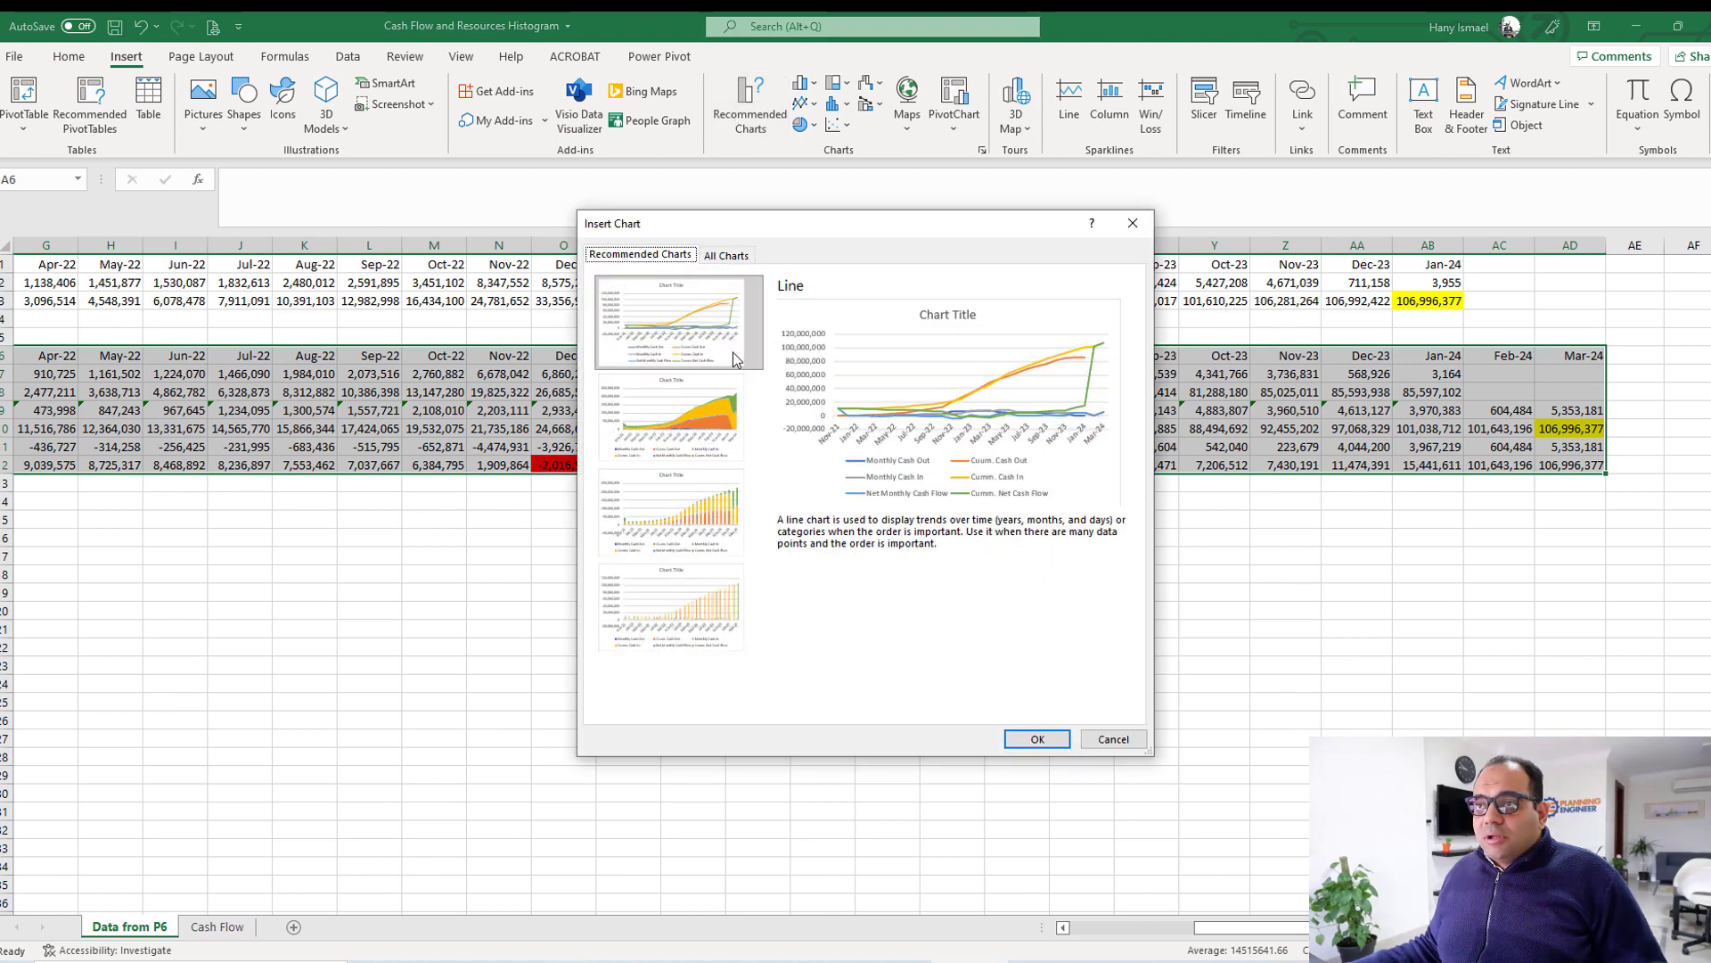
pyautogui.click(726, 256)
pyautogui.click(664, 681)
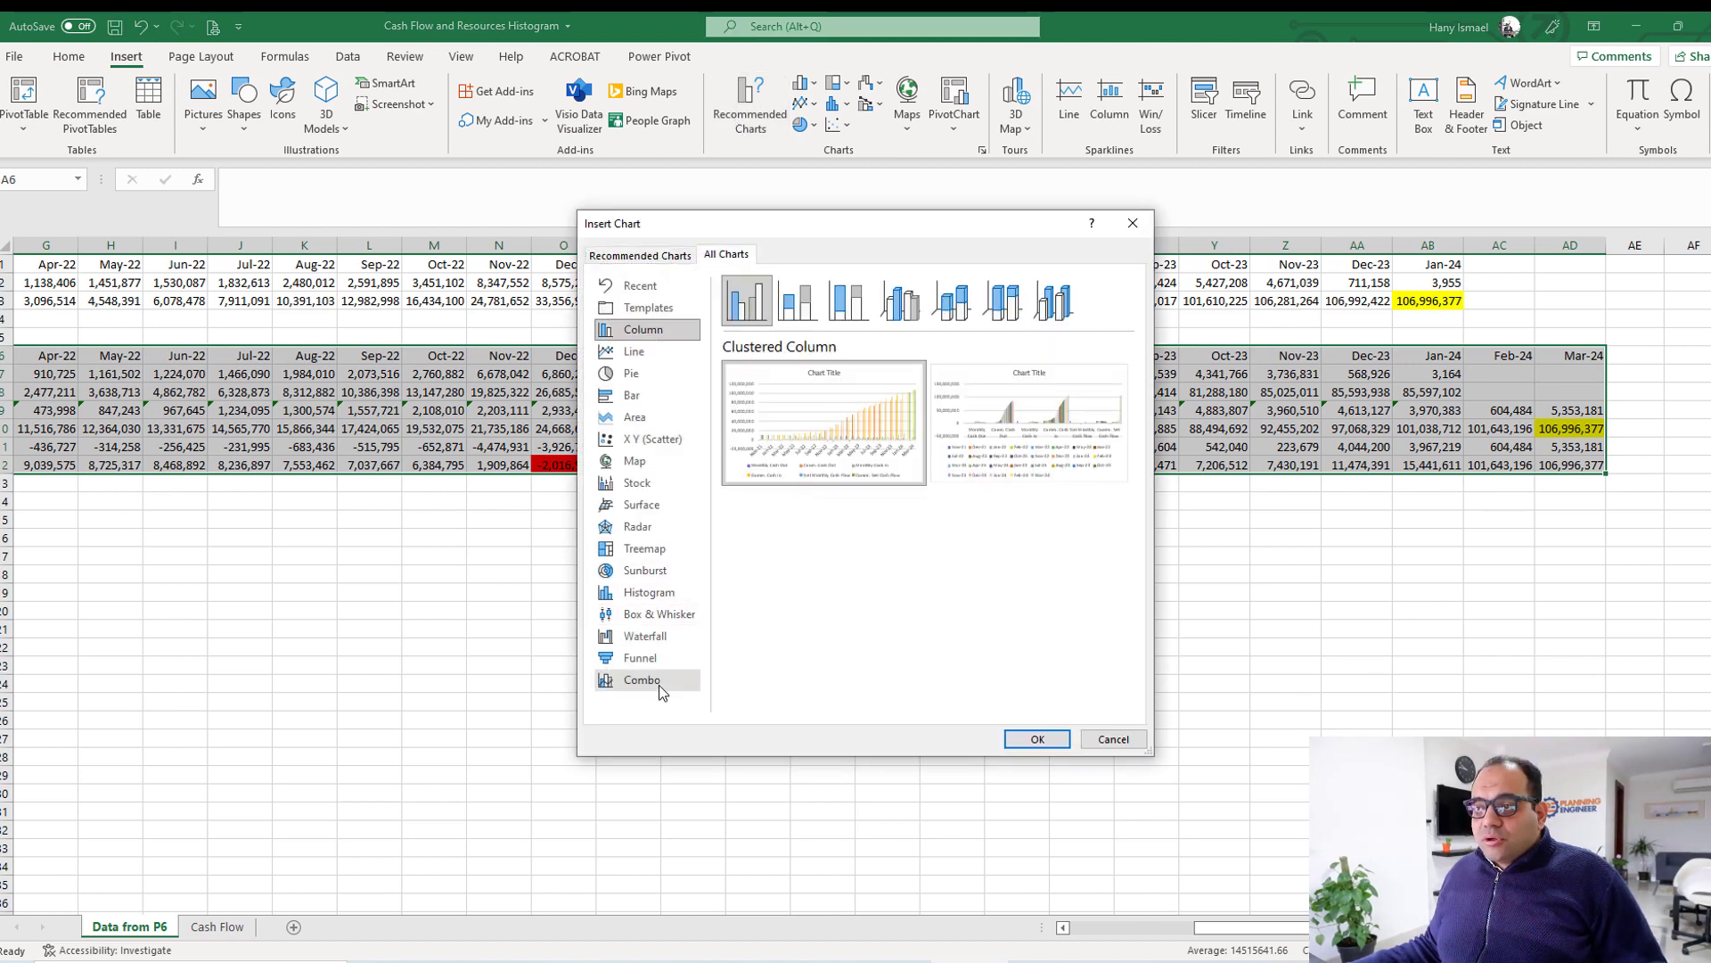
pyautogui.click(1036, 738)
# Move the combo chart below the cash flow table and enlarge it in width and height.
pyautogui.moveTo(825, 459); pyautogui.dragTo(536, 531)
pyautogui.moveTo(798, 788); pyautogui.dragTo(1537, 902)
pyautogui.scroll(-5, 673, 588)
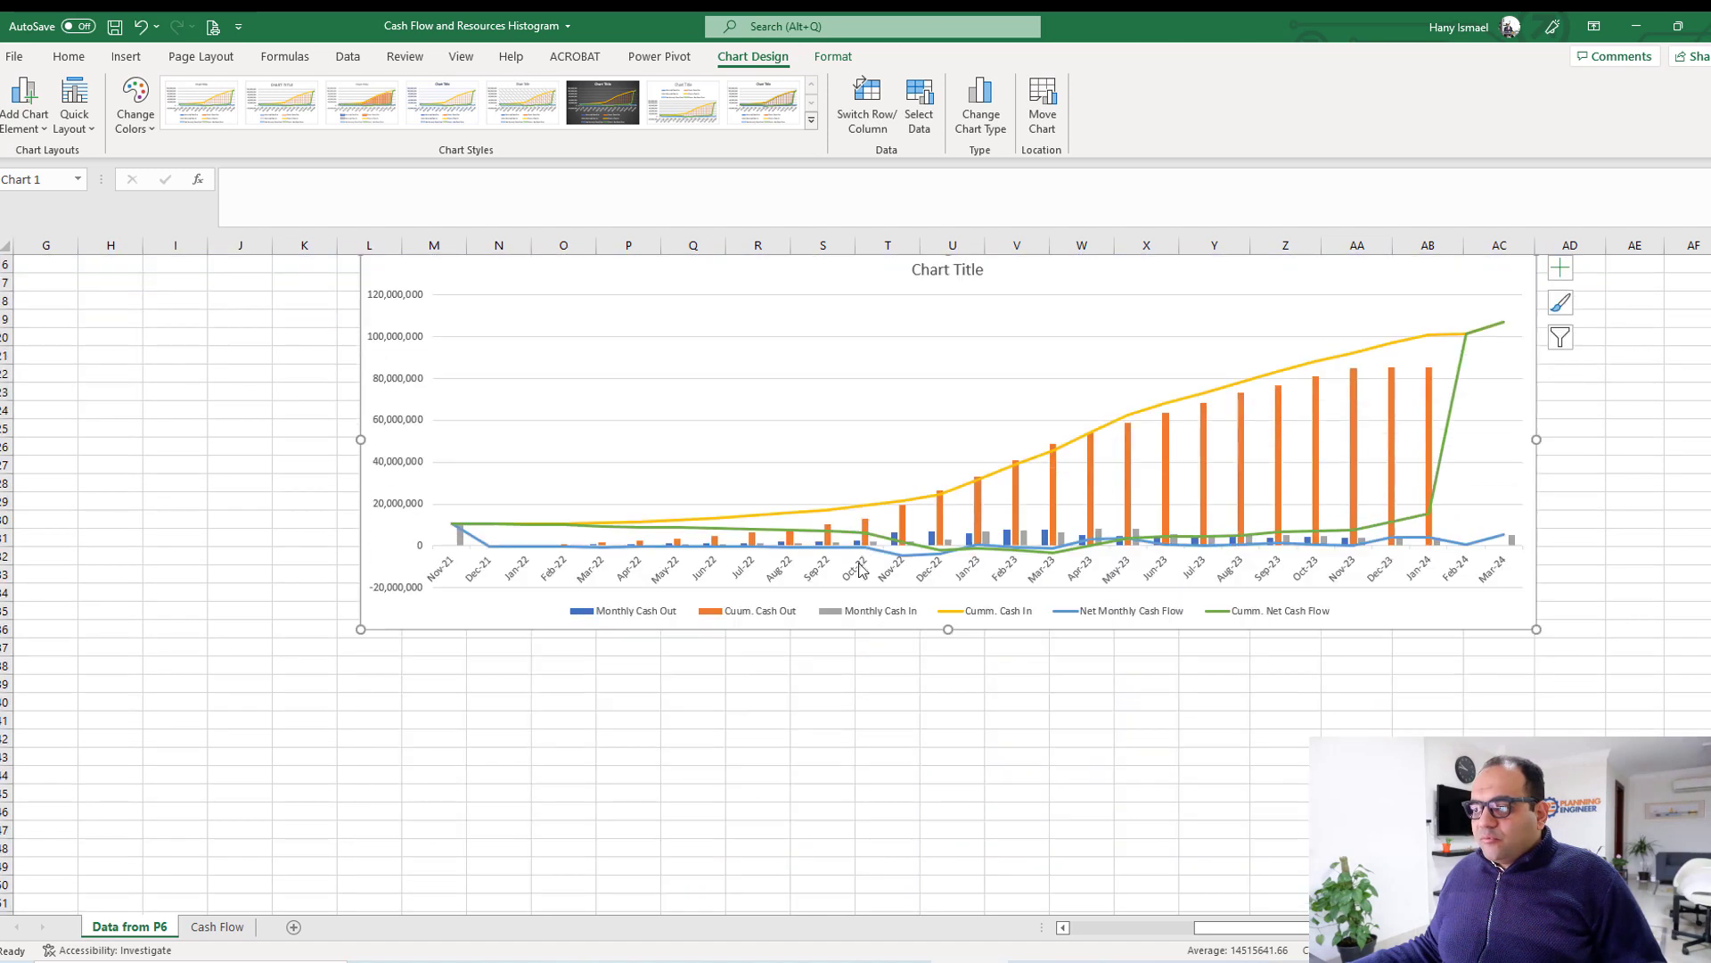
pyautogui.moveTo(947, 629); pyautogui.dragTo(935, 857)
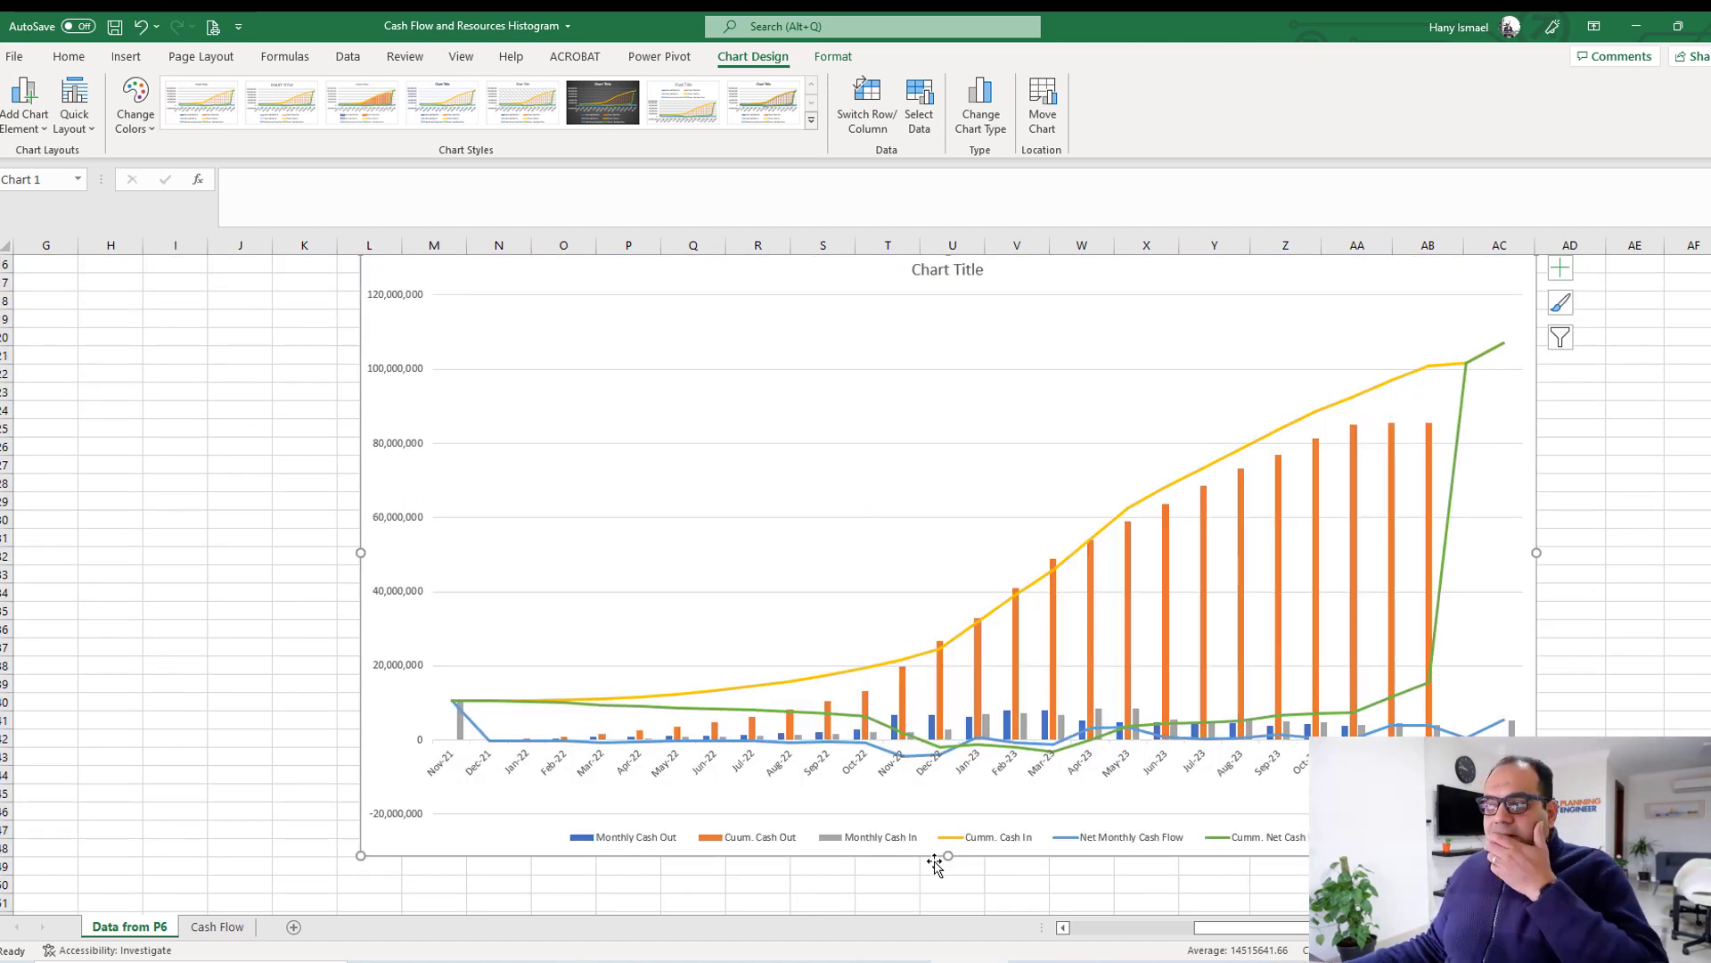
pyautogui.rightClick(875, 403)
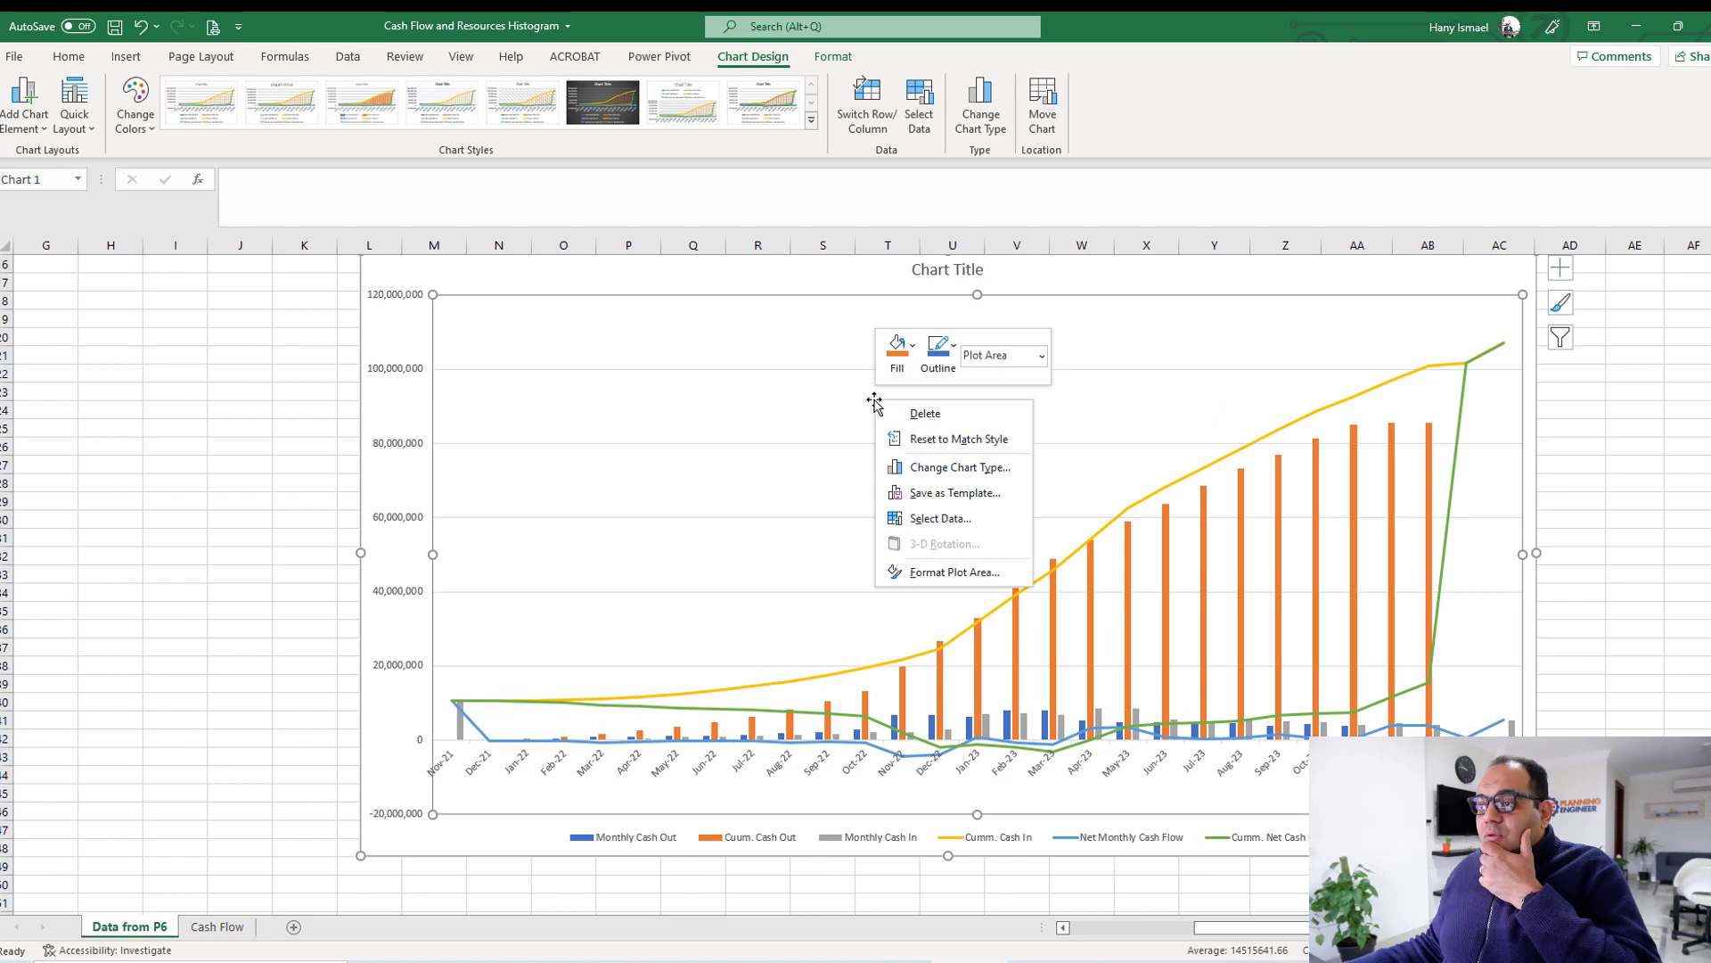
pyautogui.click(990, 470)
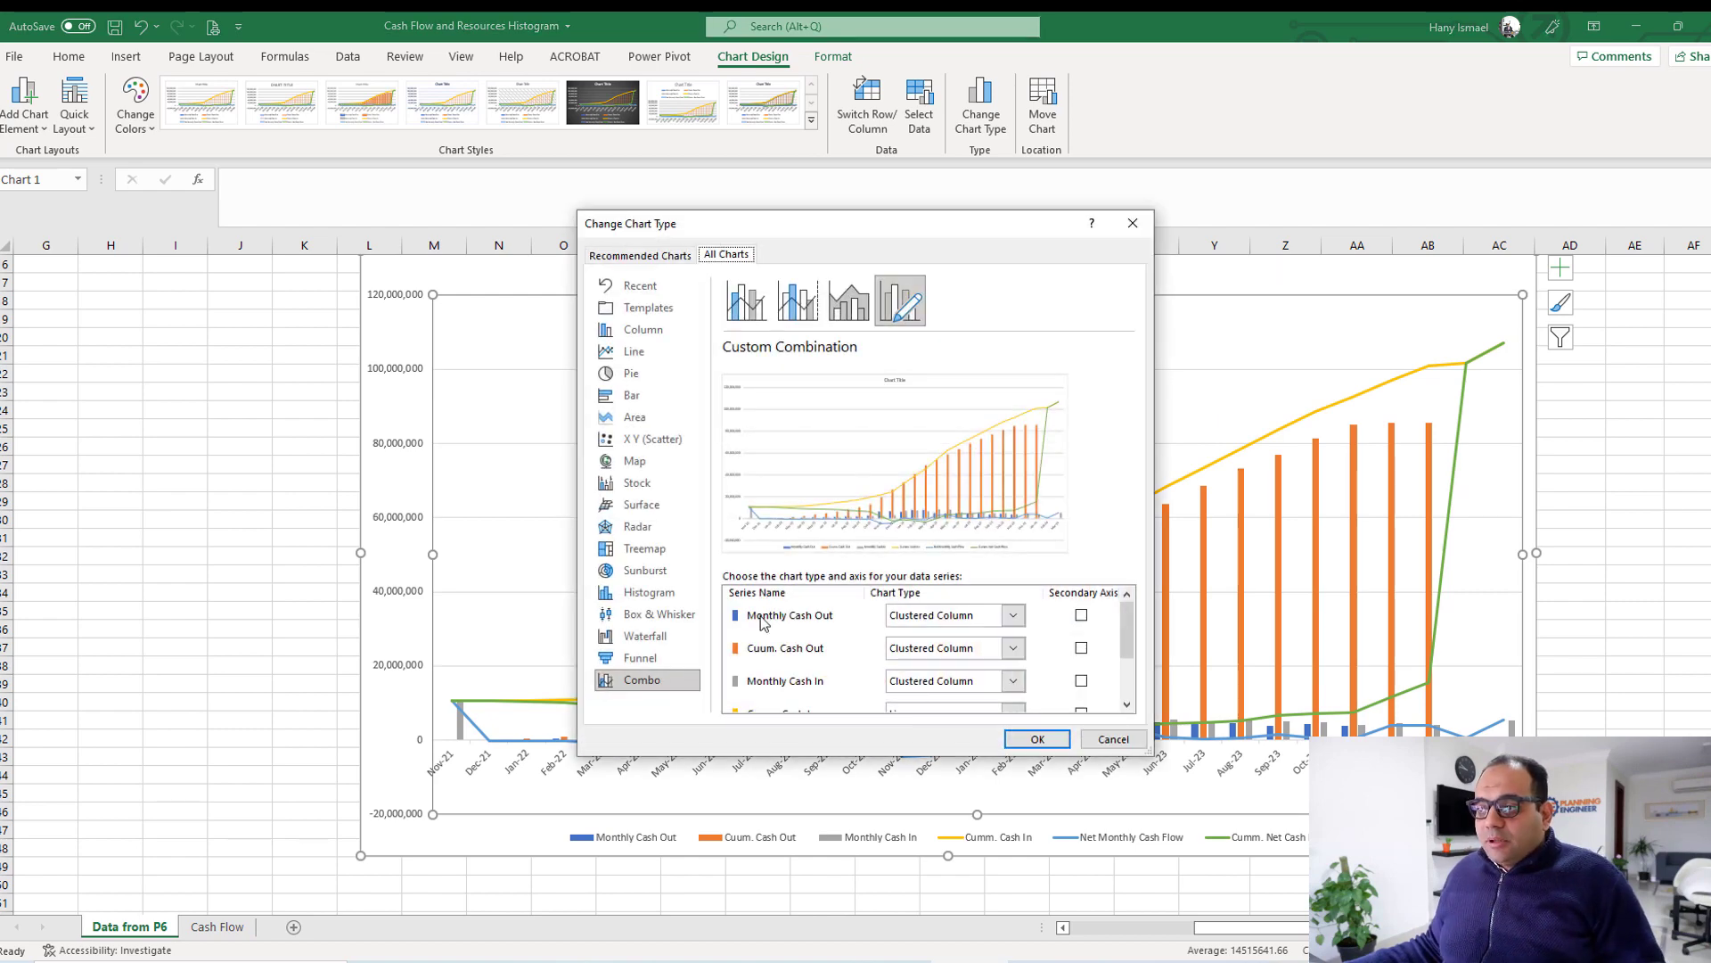
pyautogui.moveTo(1150, 753); pyautogui.dragTo(1496, 909)
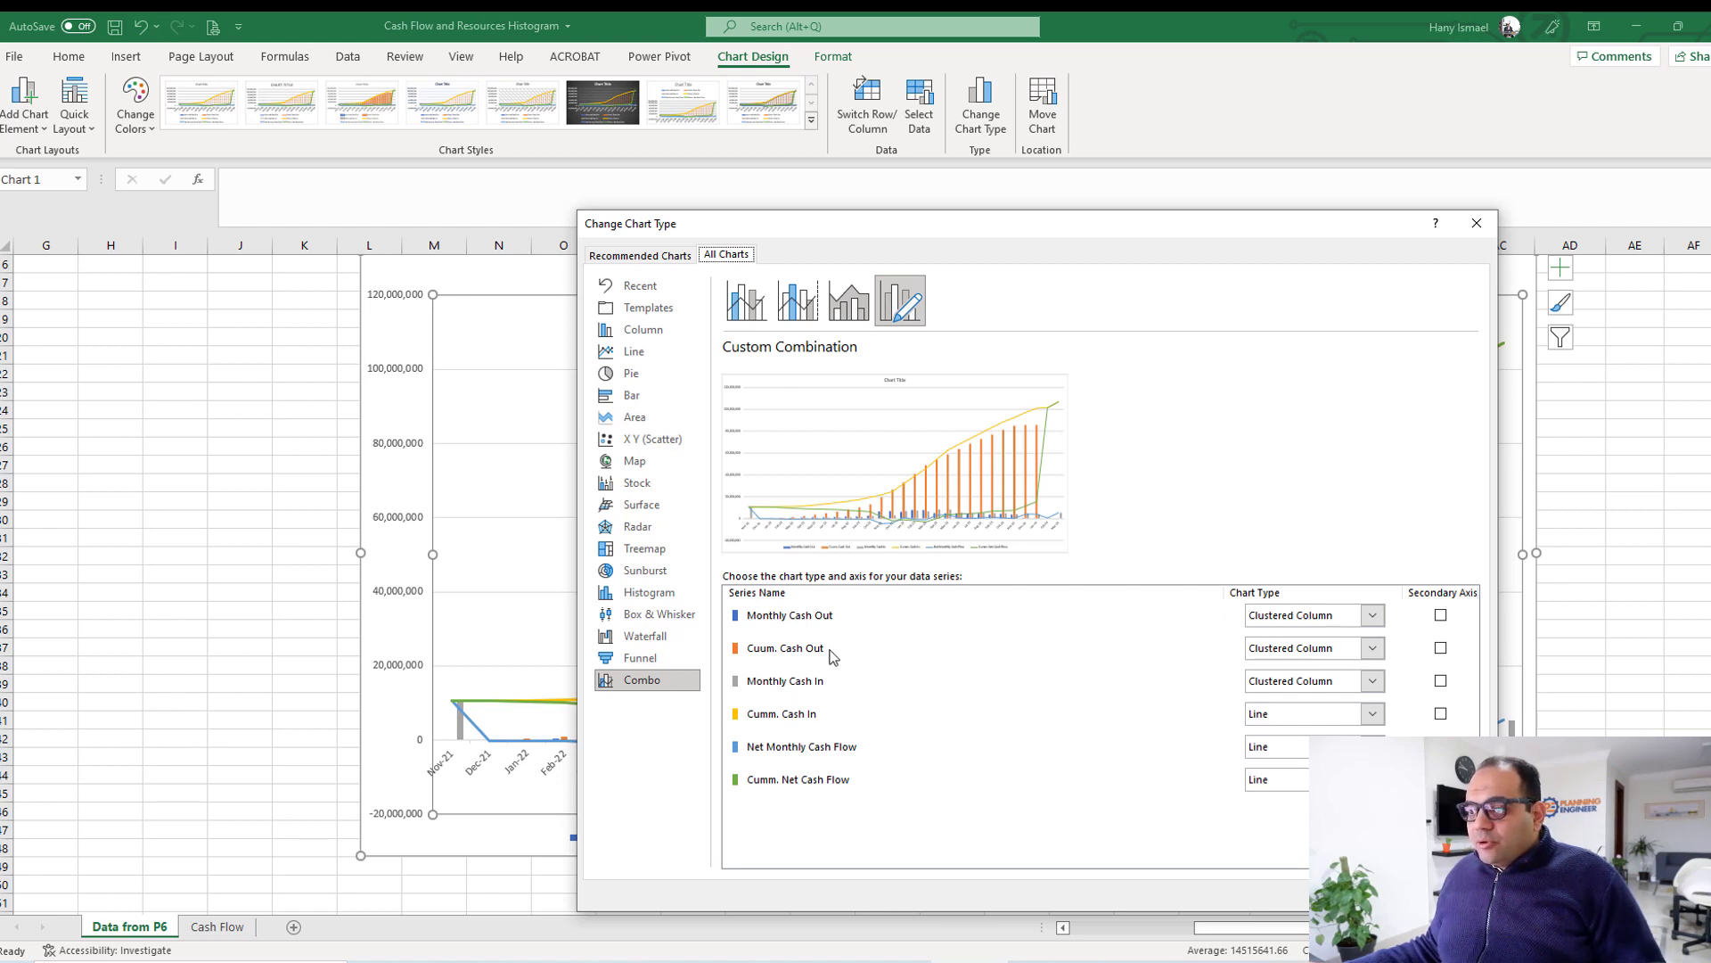
pyautogui.click(815, 651)
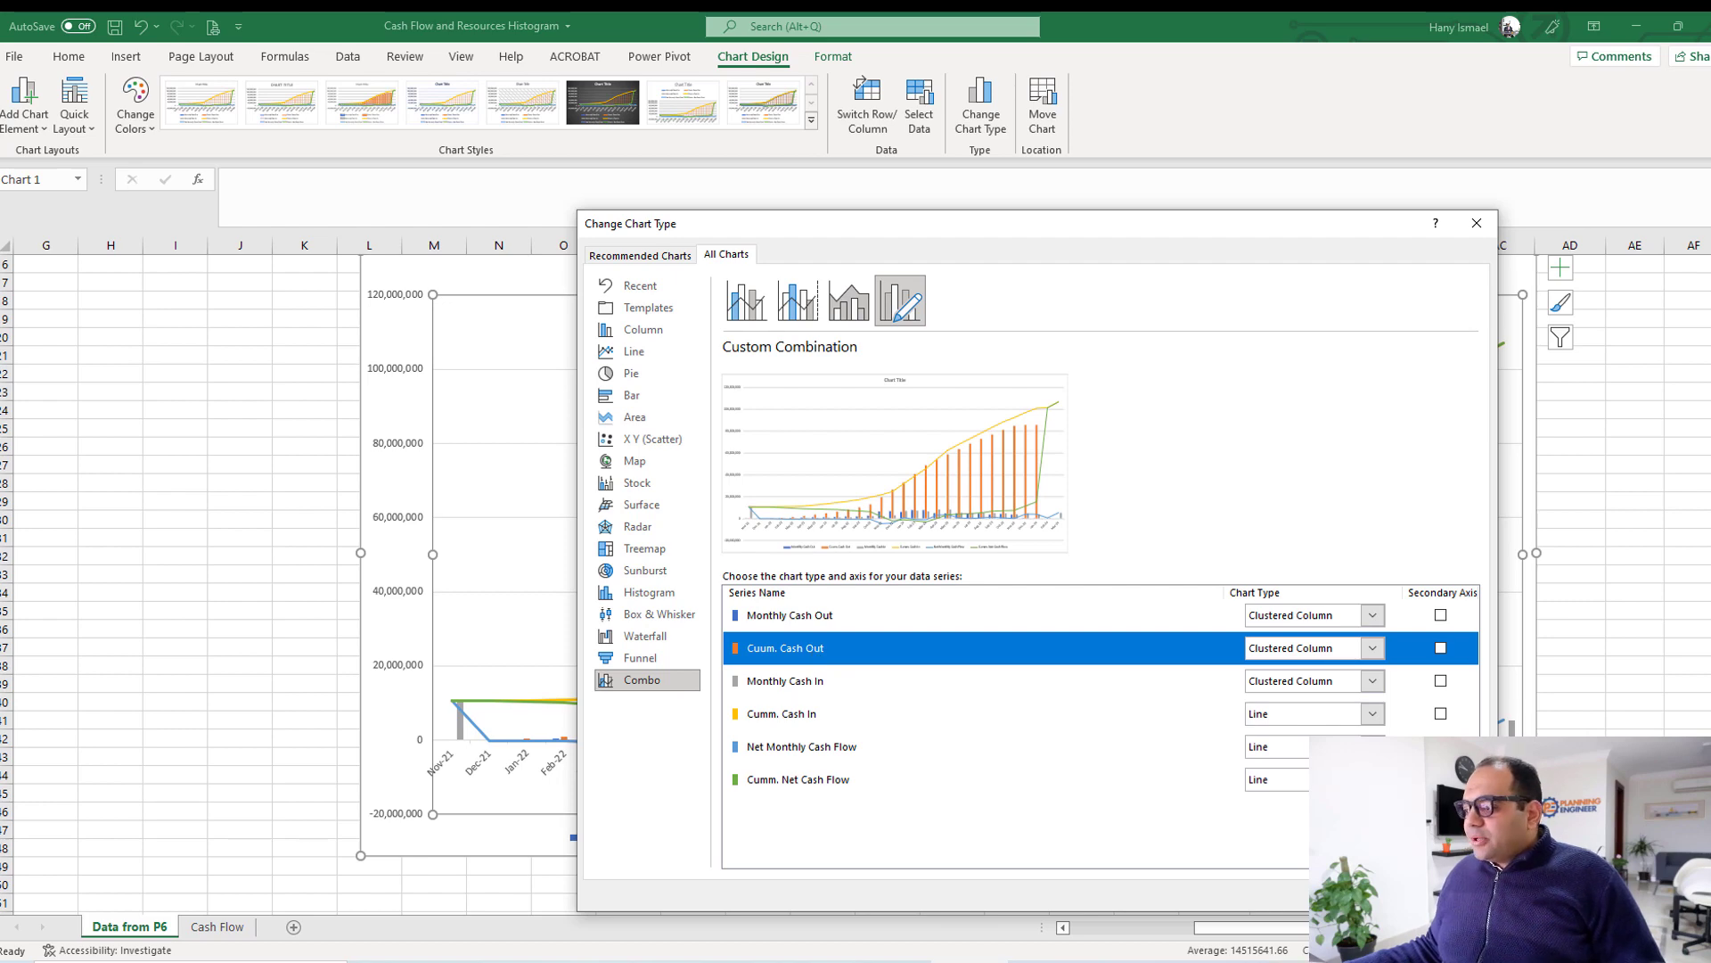
pyautogui.press('Escape')
# Edit the chart's source data and remove the Cuum. Cash Out series.
pyautogui.rightClick(1018, 380)
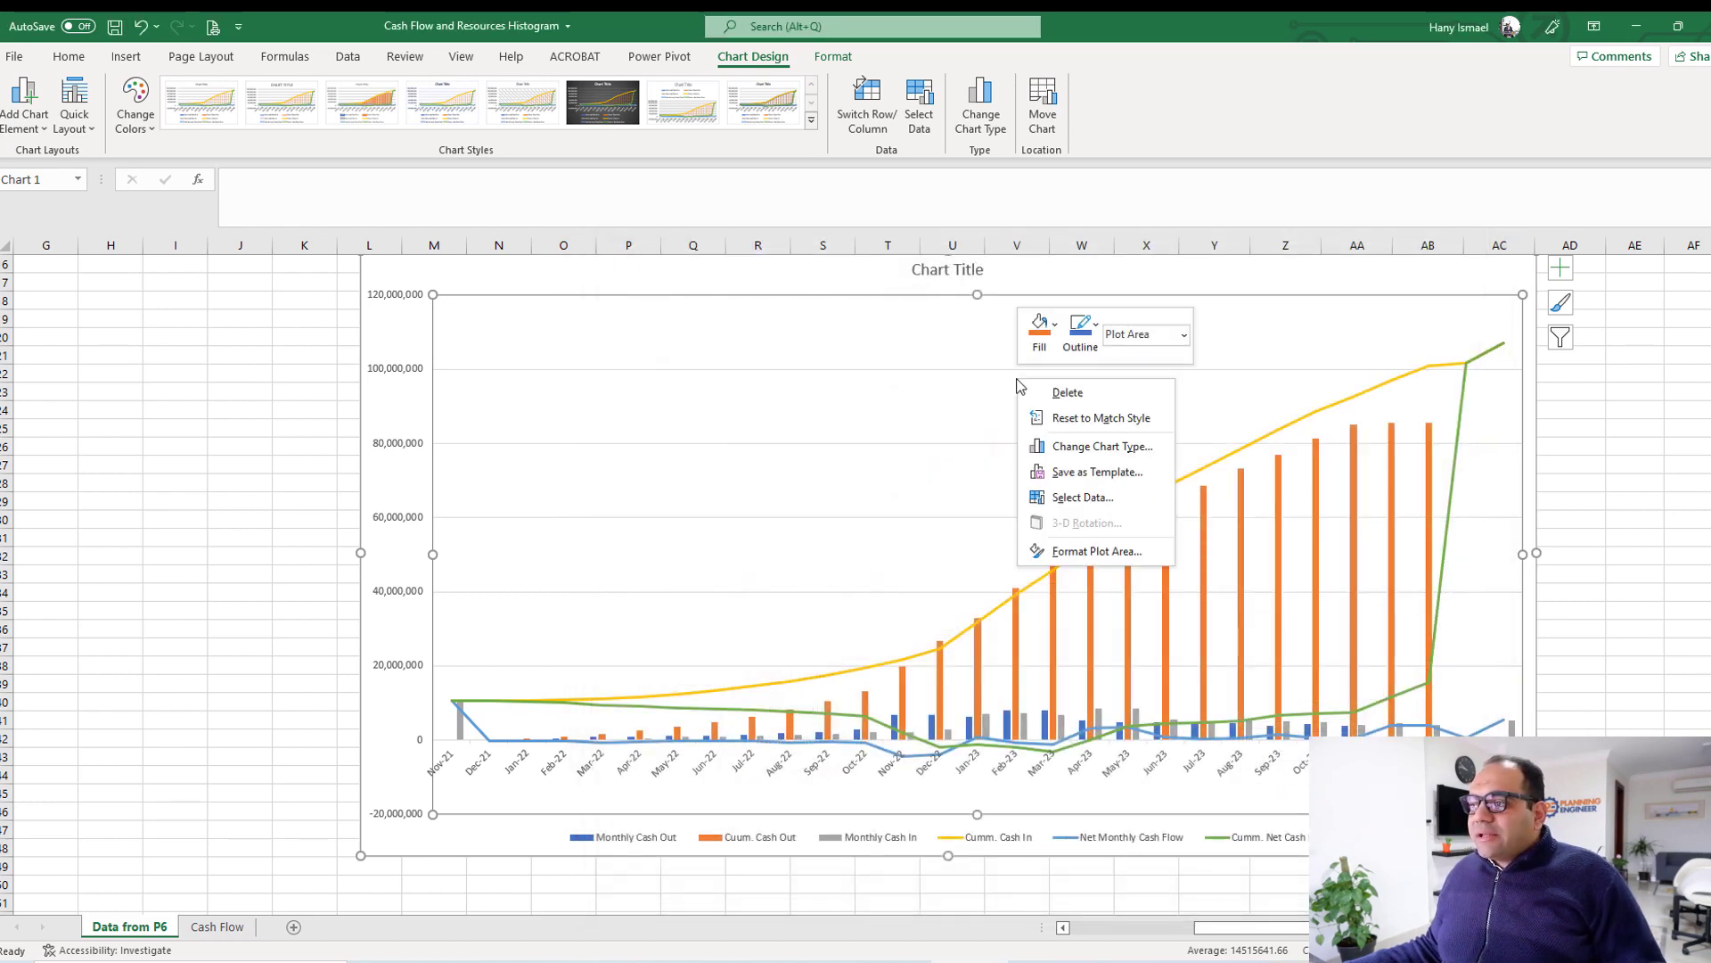
pyautogui.click(1139, 497)
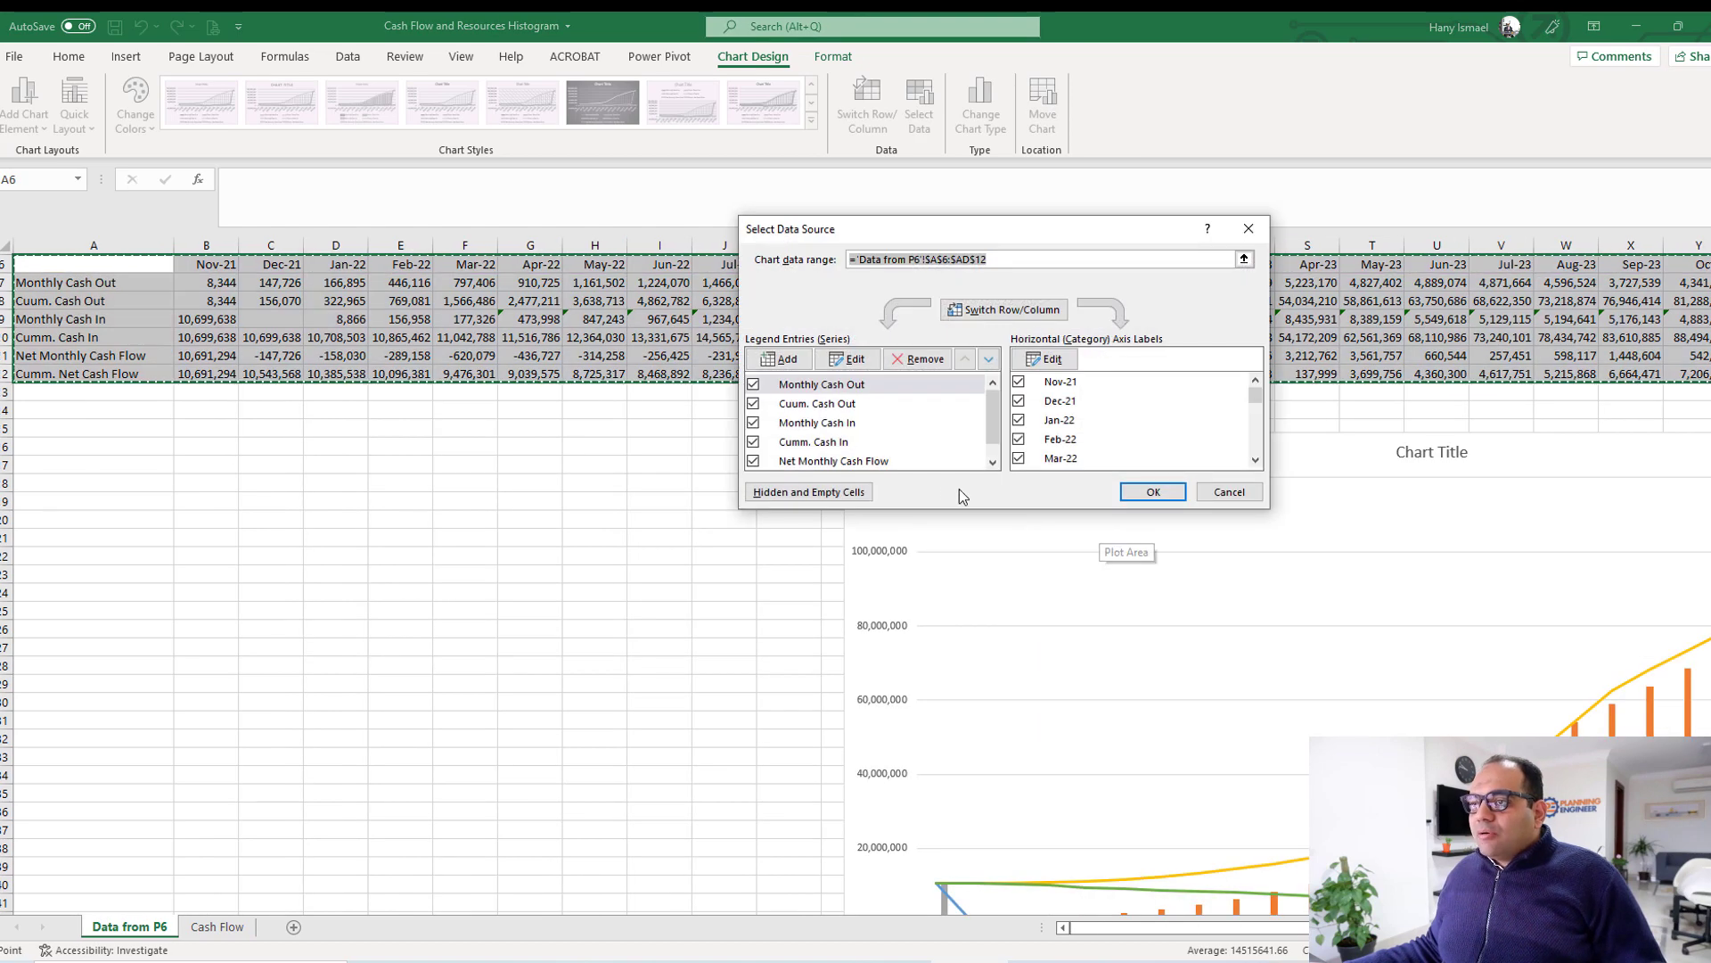
pyautogui.click(853, 404)
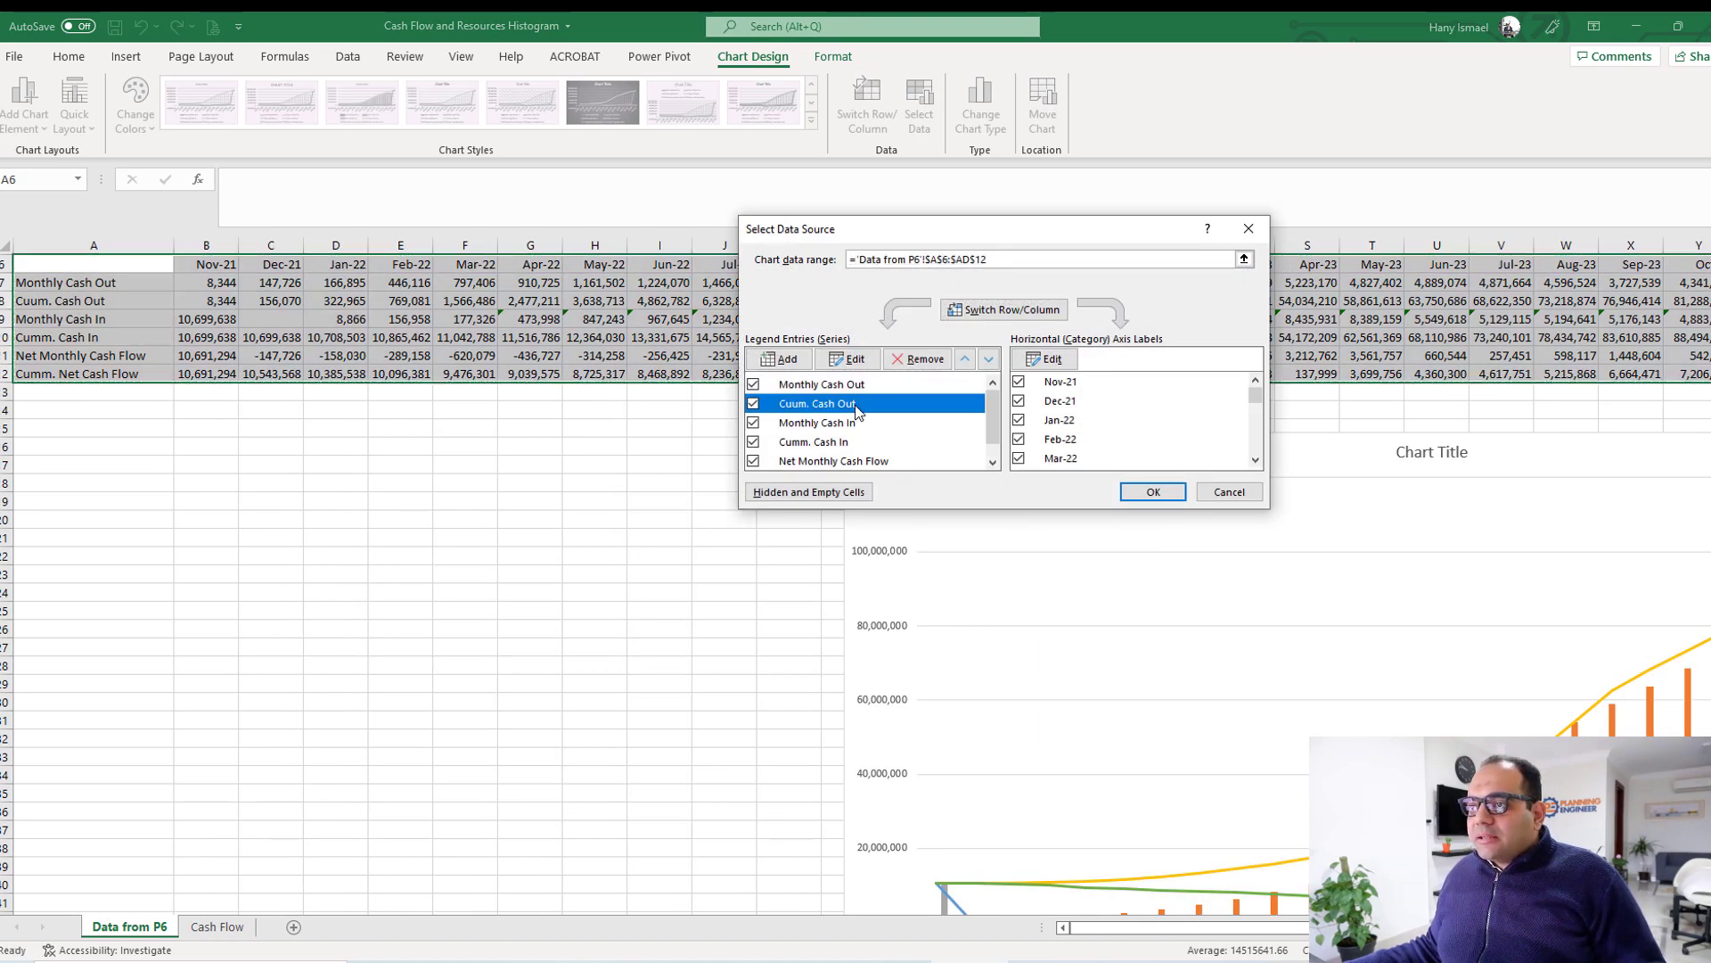
pyautogui.click(918, 358)
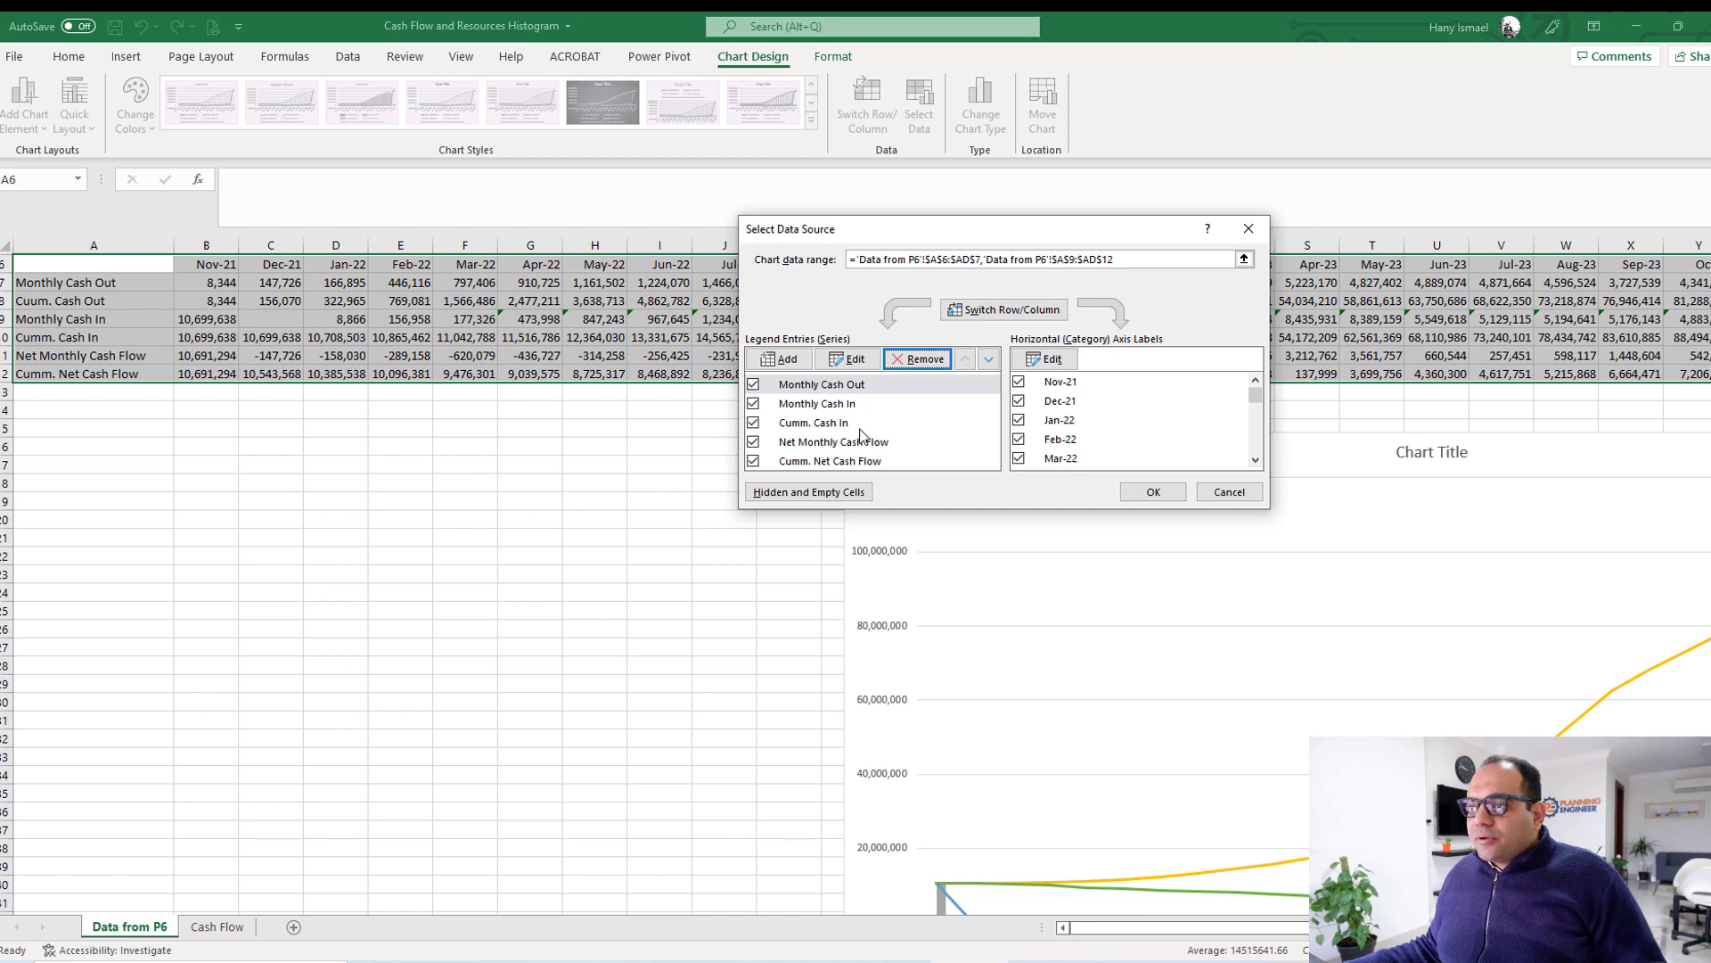
# Remove the Cumm. Cash In and Net Monthly Cash Flow series, apply the source data, and reposition the chart near the table.
pyautogui.click(843, 412)
pyautogui.click(838, 386)
pyautogui.click(842, 409)
pyautogui.click(837, 424)
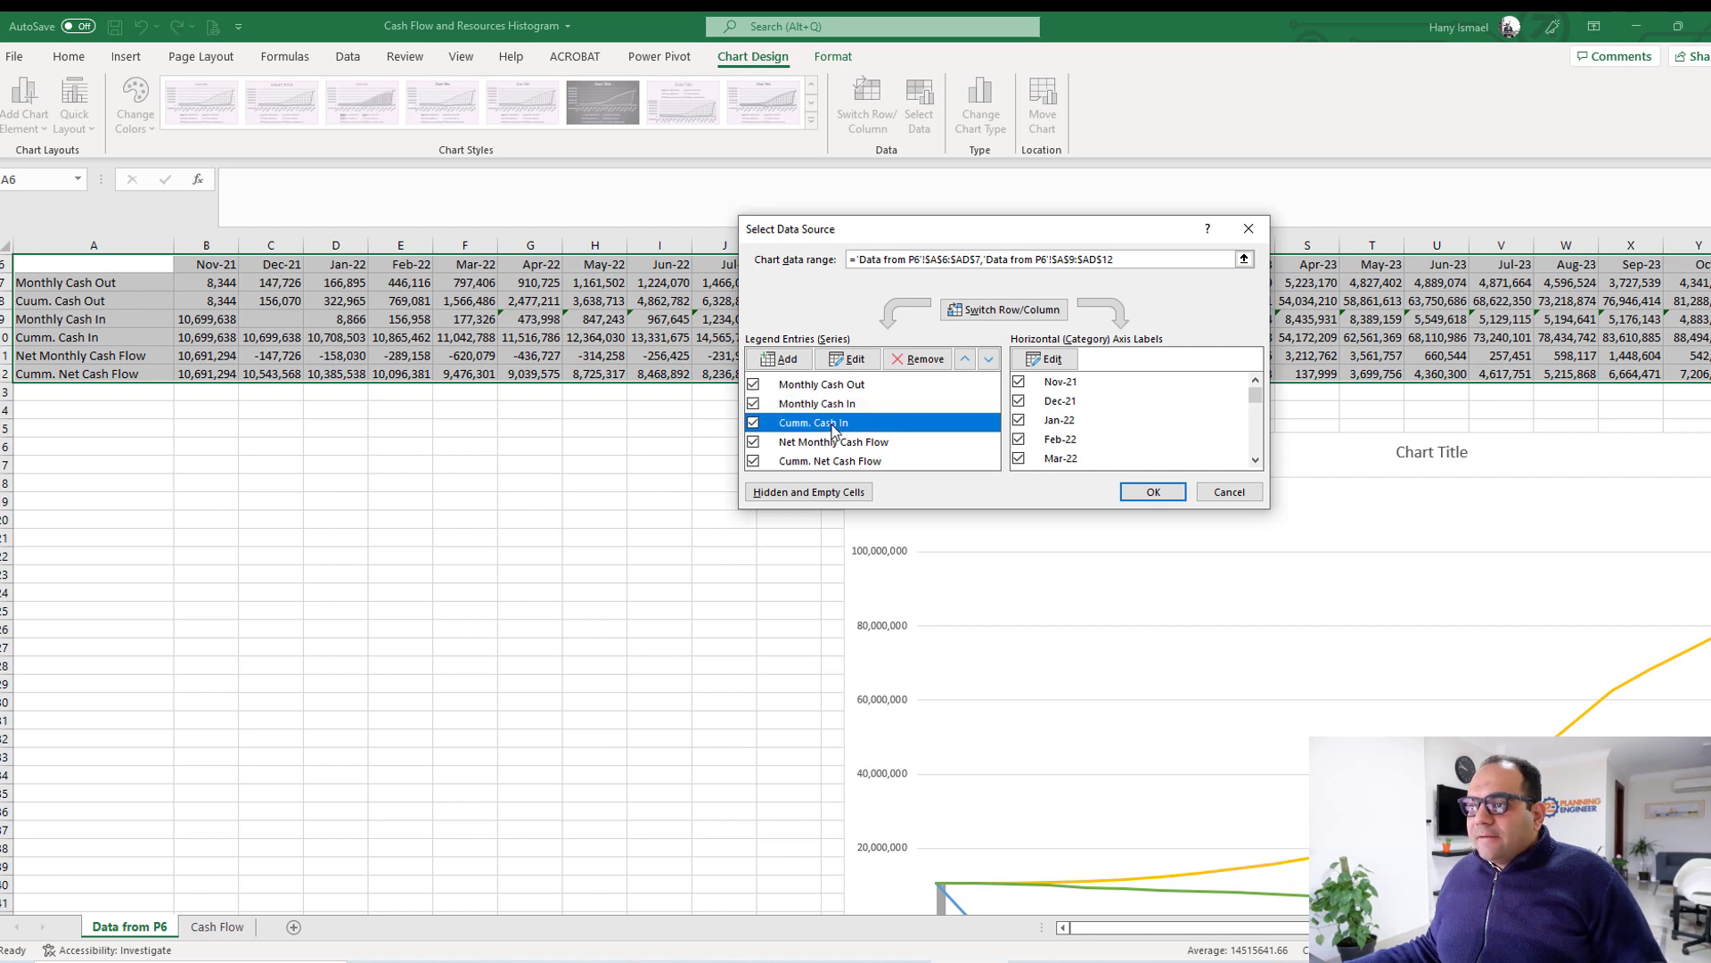
pyautogui.click(925, 360)
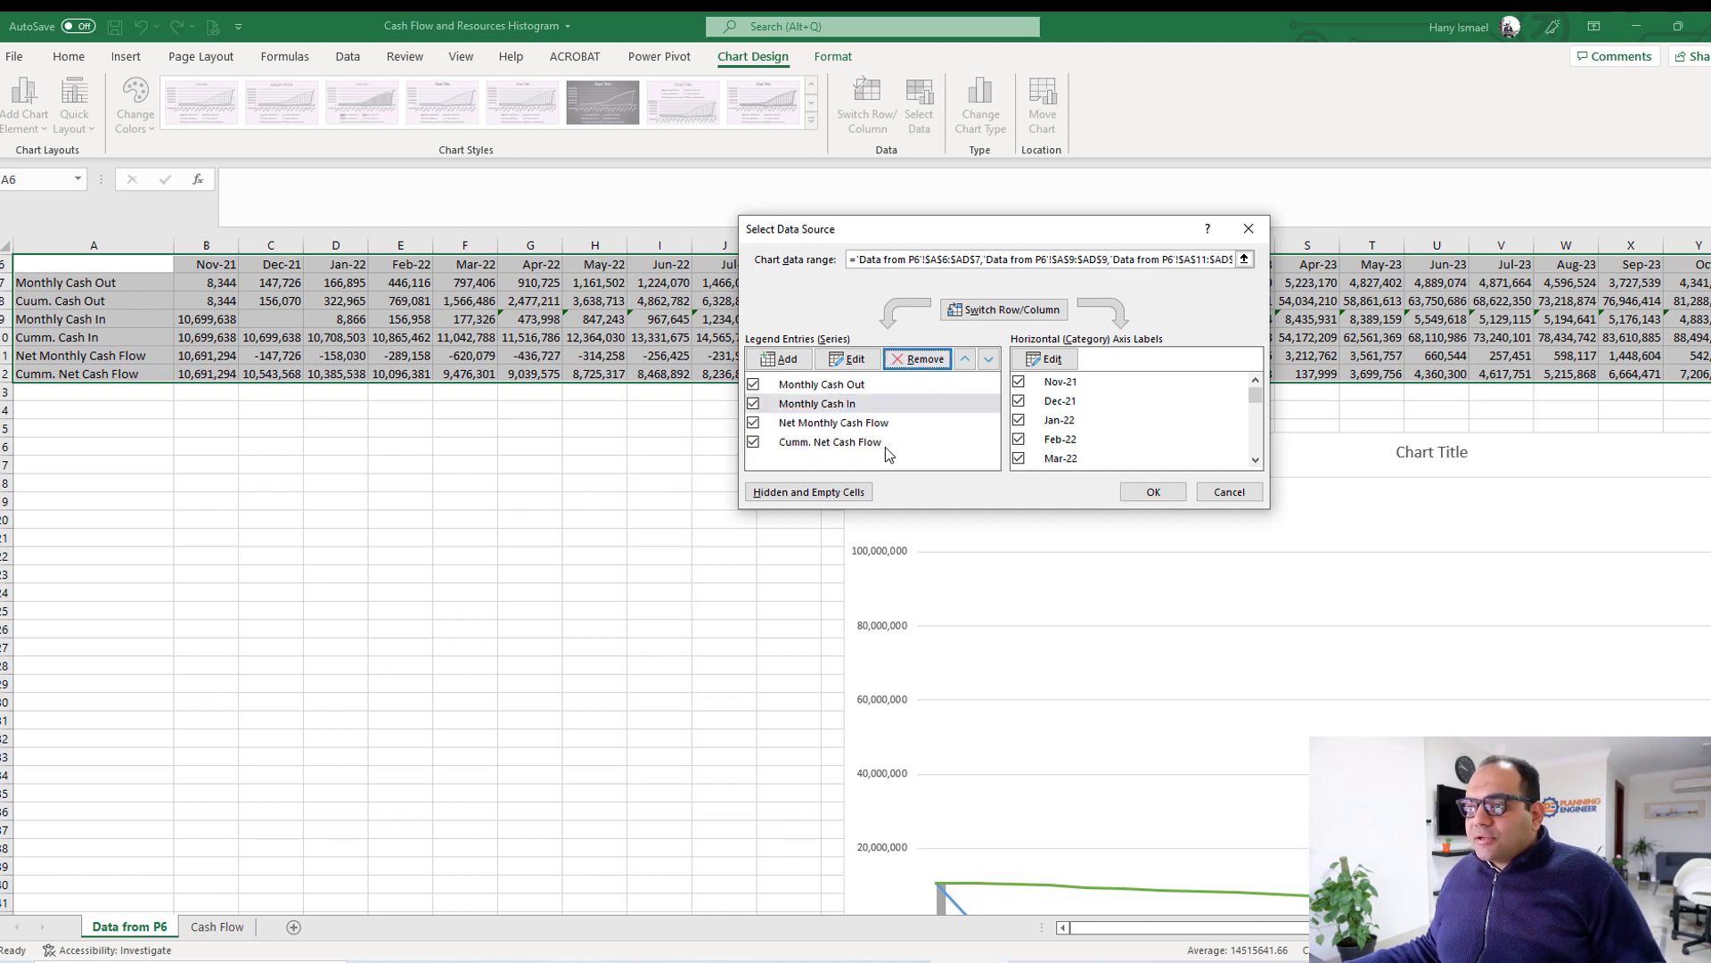
pyautogui.click(820, 423)
pyautogui.click(920, 360)
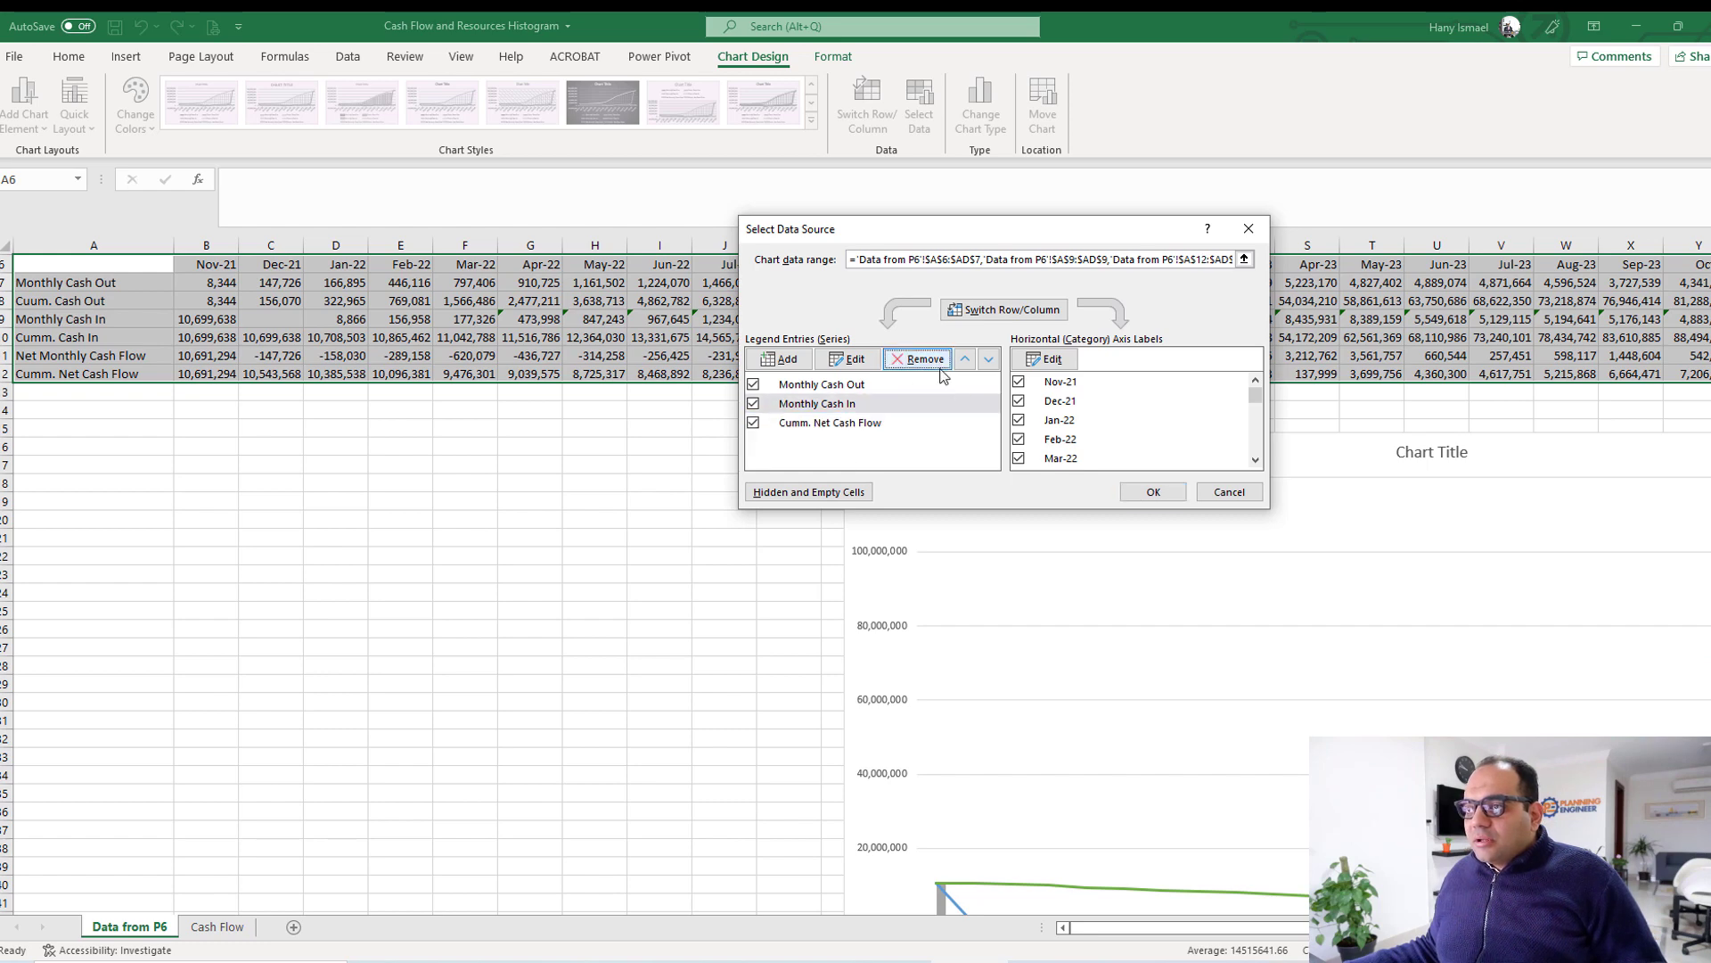
pyautogui.click(1150, 491)
pyautogui.moveTo(1131, 454); pyautogui.dragTo(590, 294)
# Plot the Cumm. Net Cash Flow line on the secondary axis of the combo chart.
pyautogui.rightClick(942, 384)
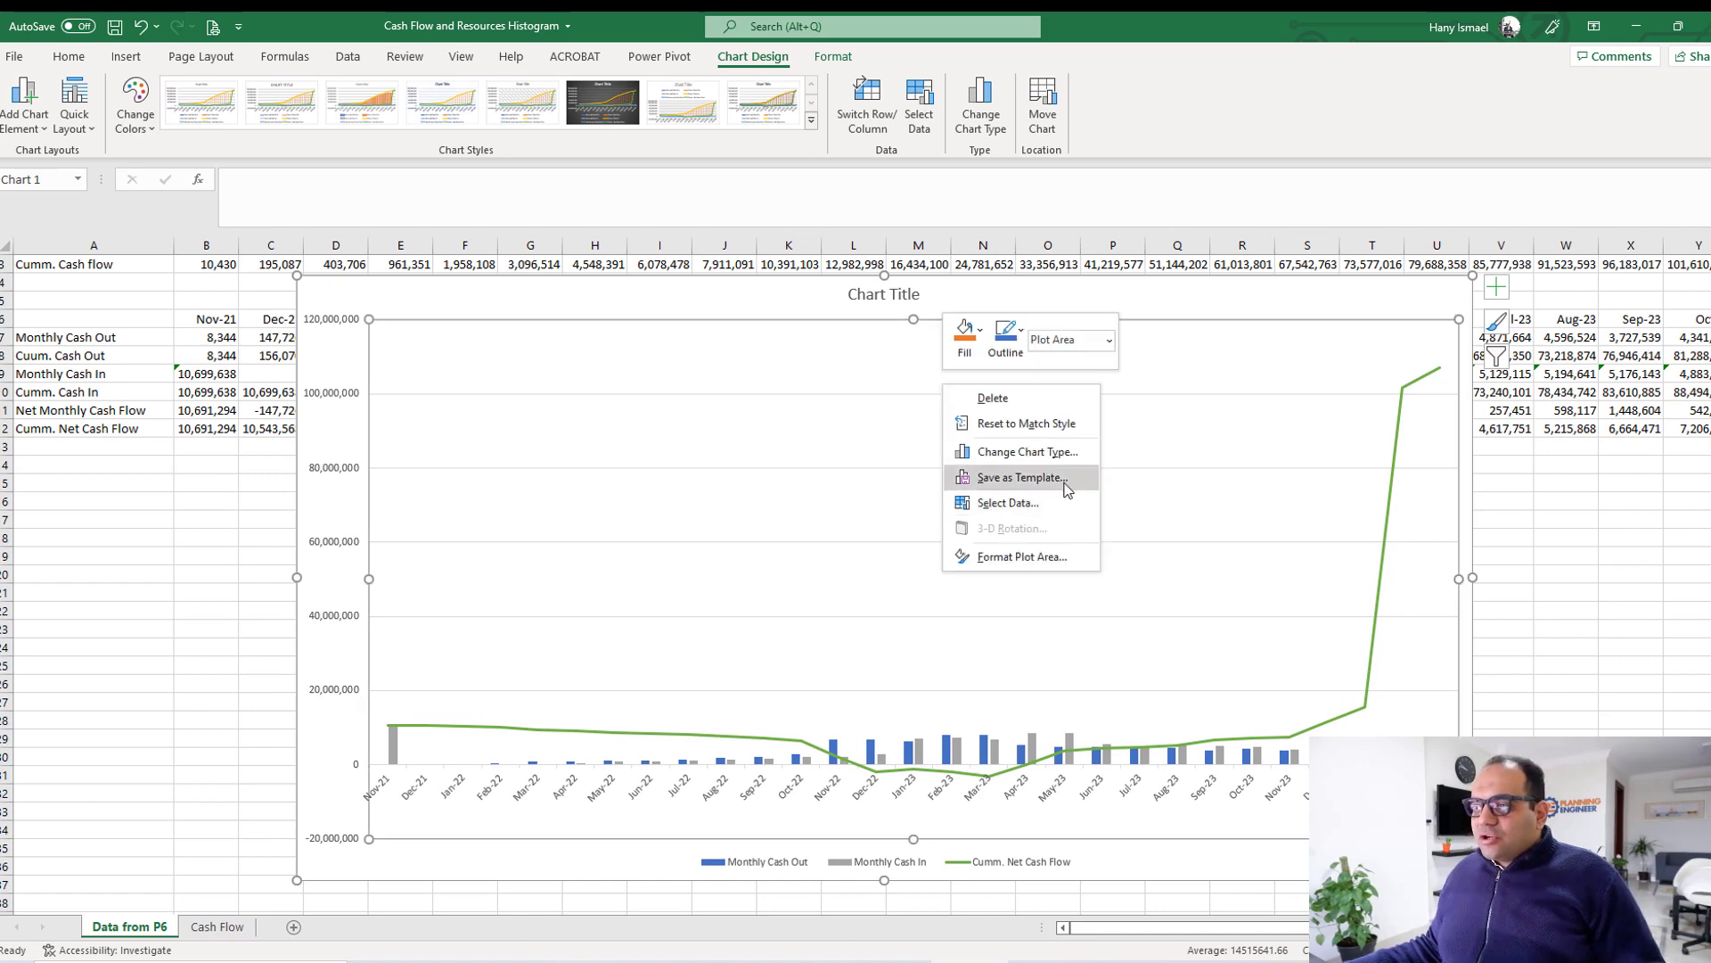
pyautogui.click(1065, 452)
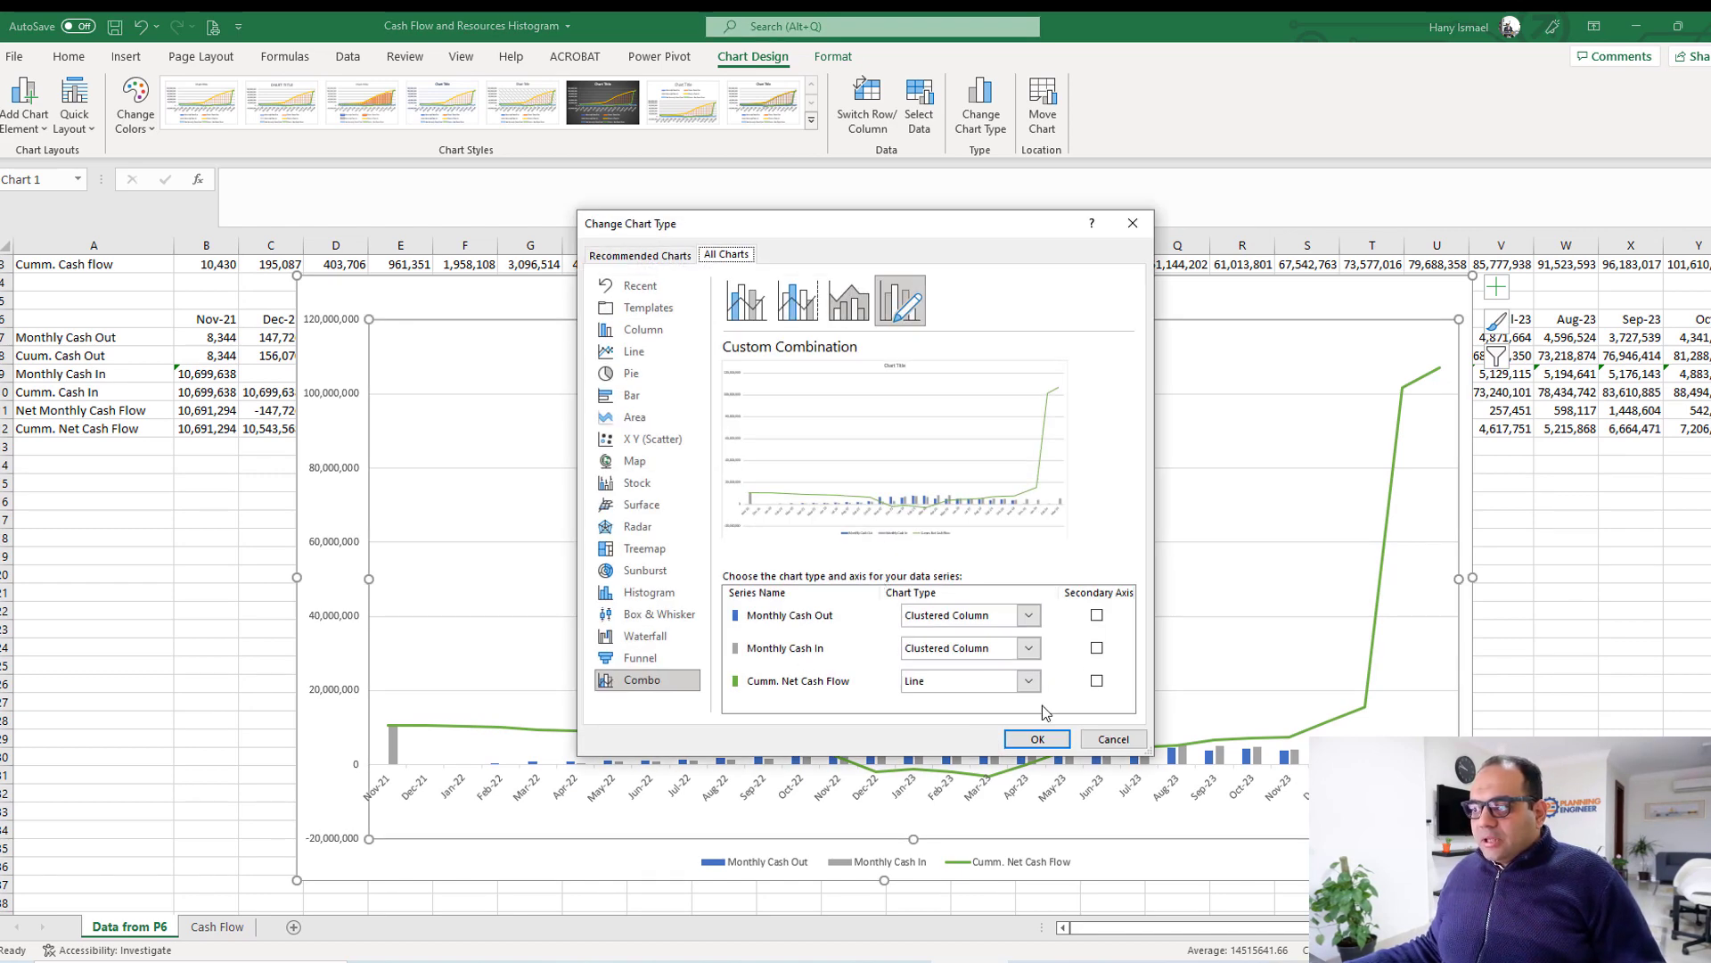
pyautogui.click(1096, 682)
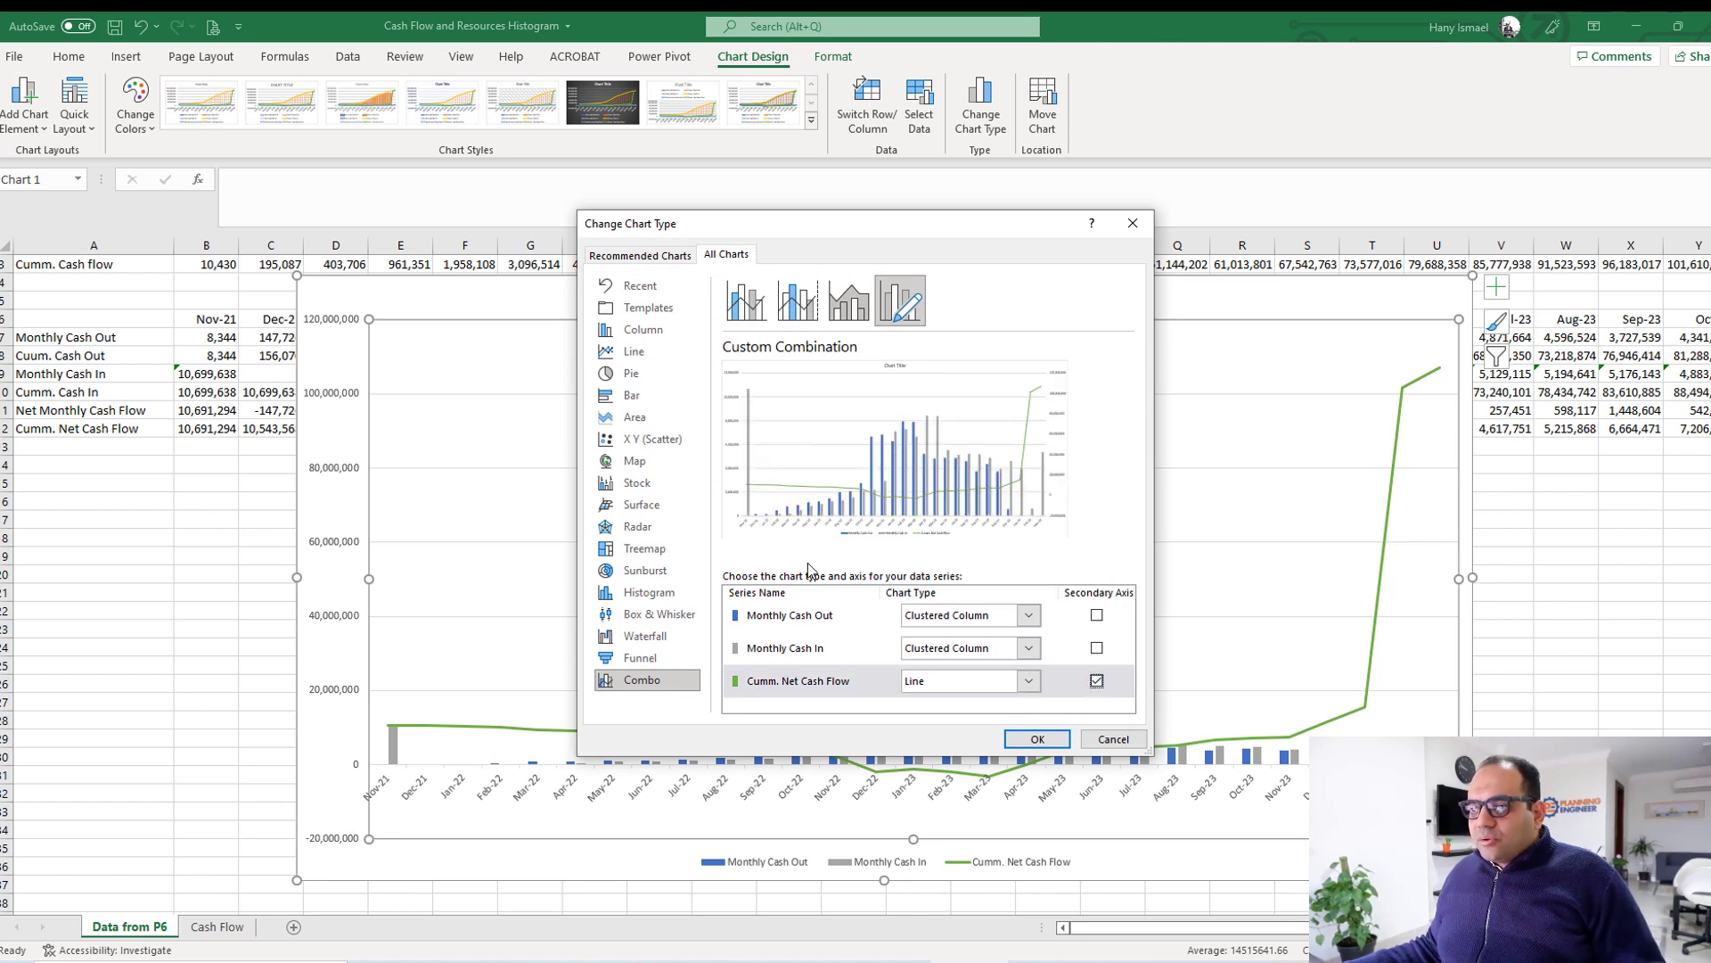
pyautogui.click(1034, 740)
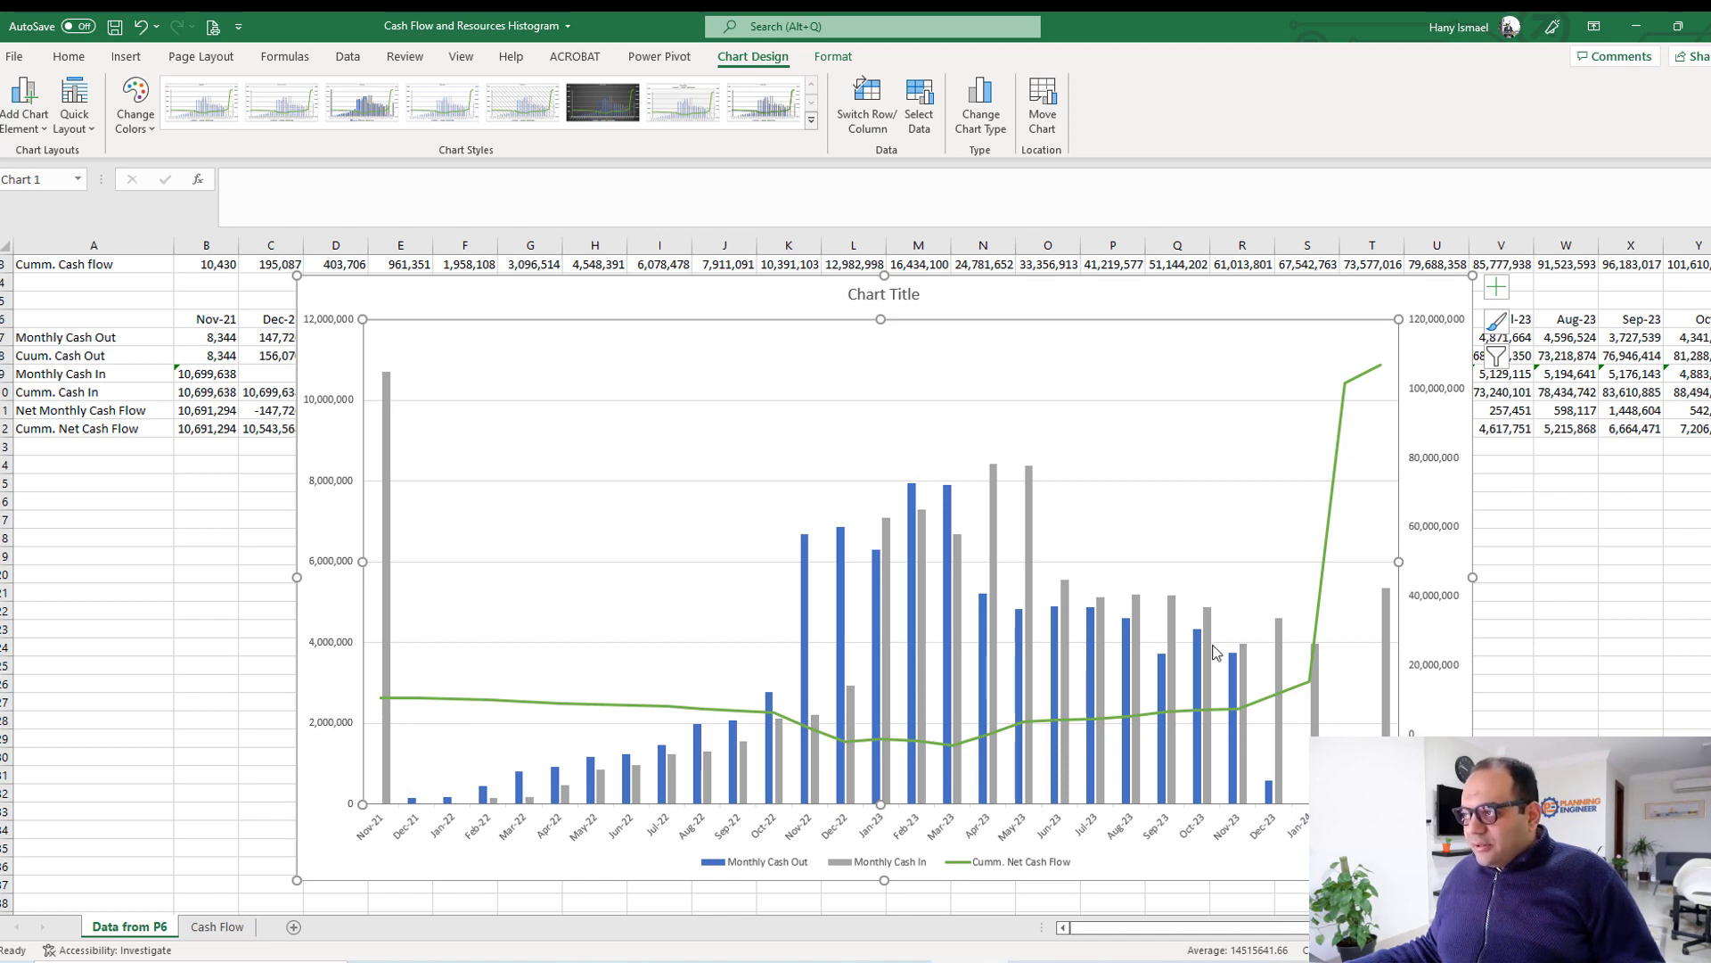
# Add data labels to the Cumm. Net Cash Flow line in the combo chart.
pyautogui.click(1343, 433)
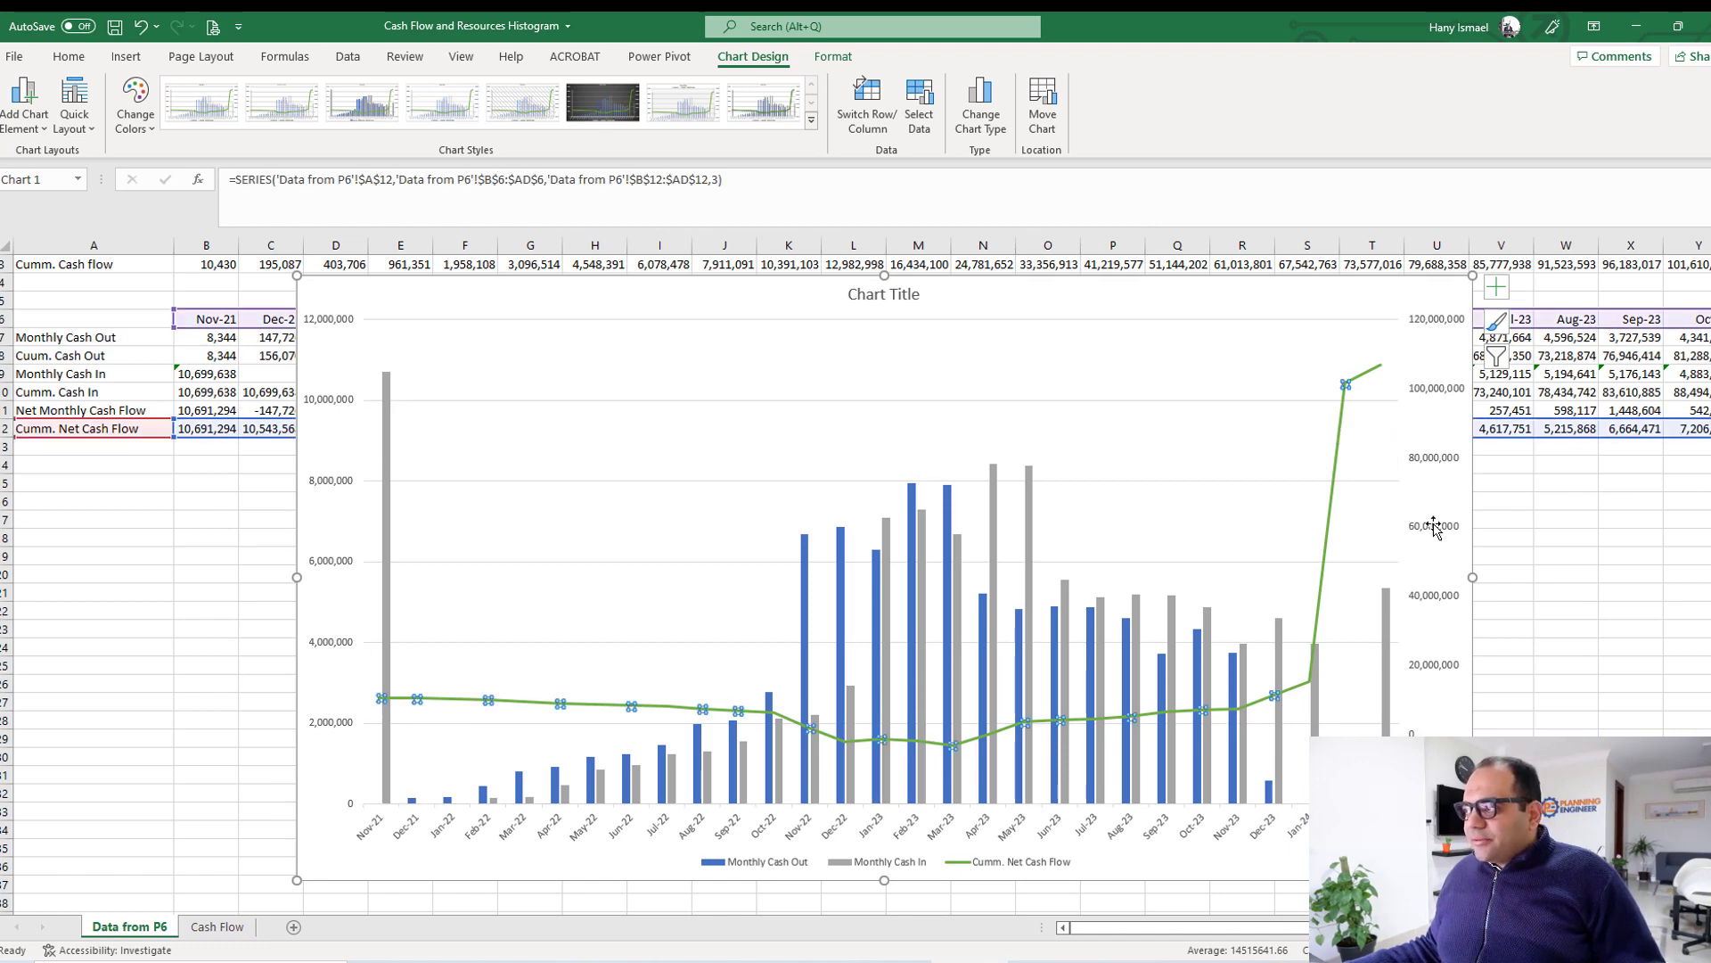
pyautogui.press('Escape')
pyautogui.click(1339, 448)
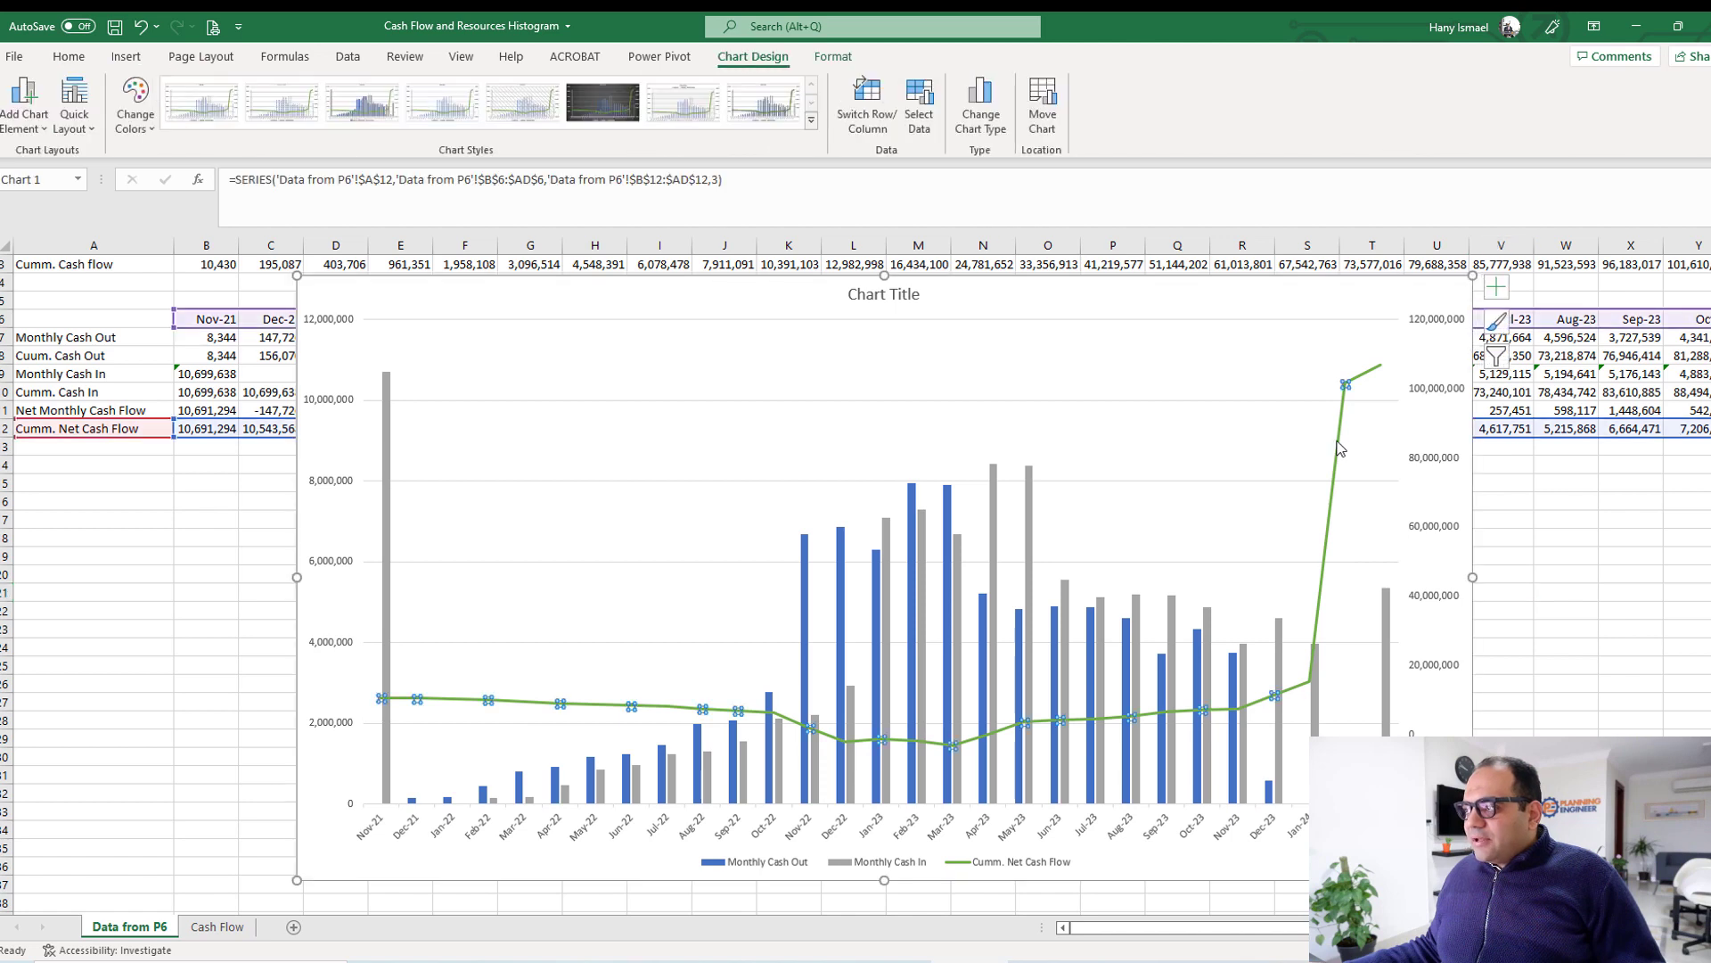
pyautogui.rightClick(1339, 448)
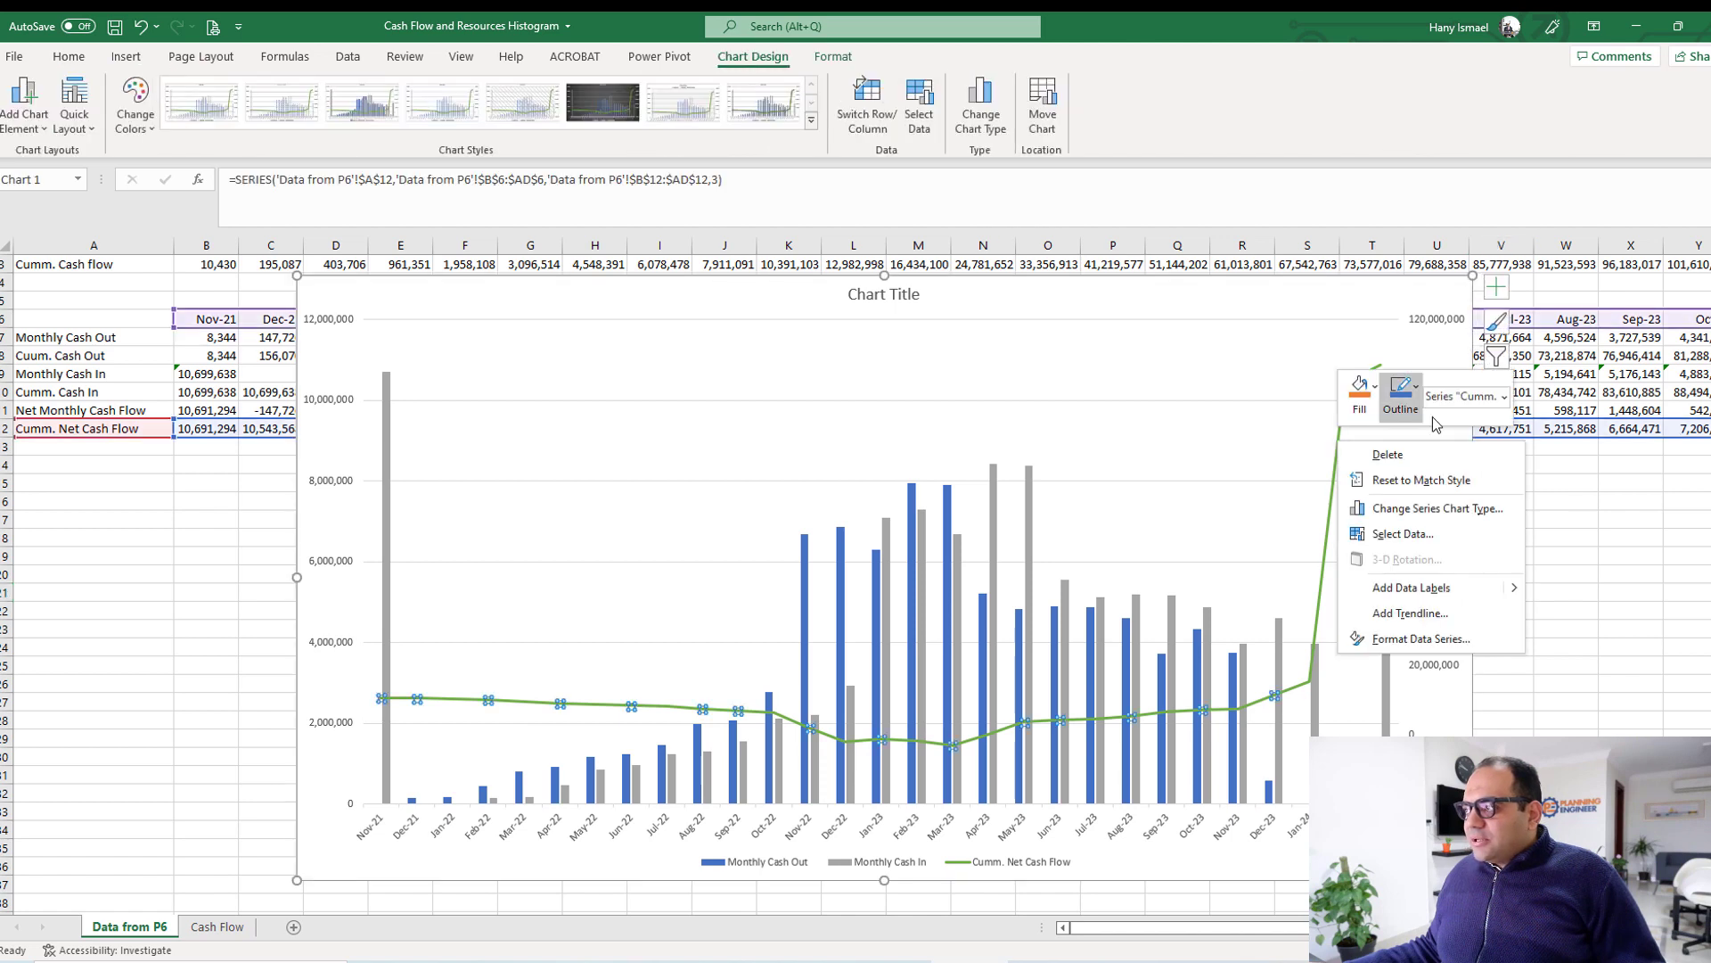
pyautogui.click(1475, 591)
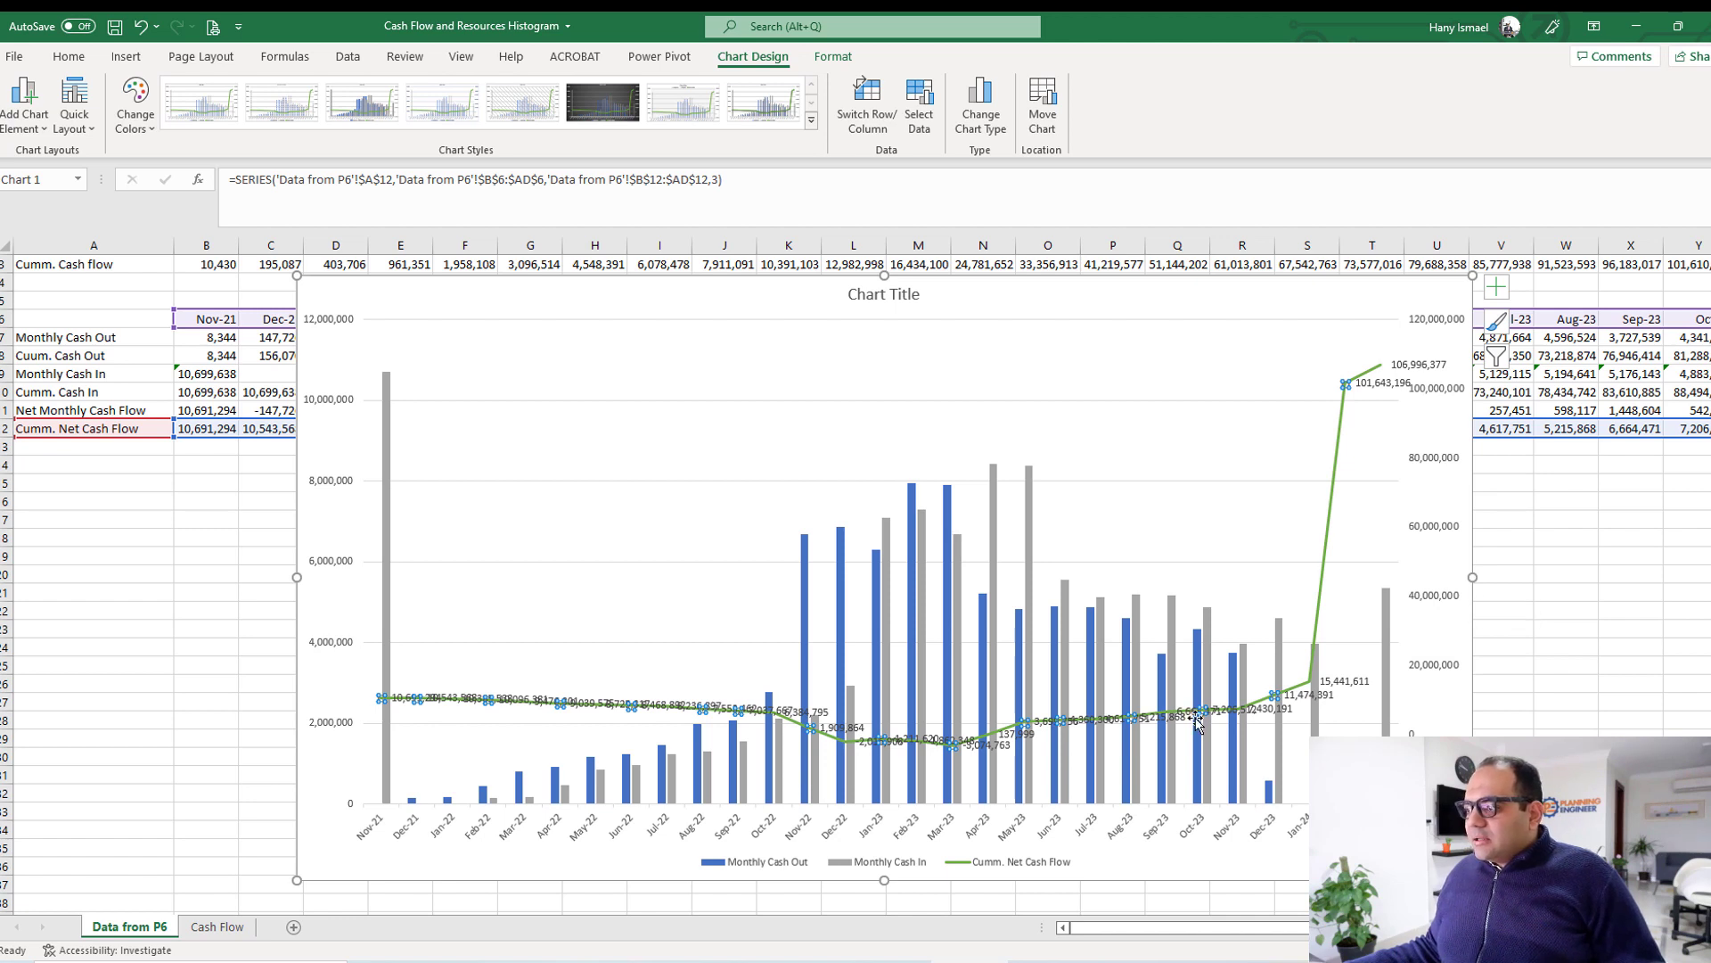
# Rotate the text of the Cumm. Net Cash Flow data labels by 90° so they read vertically.
pyautogui.click(1162, 718)
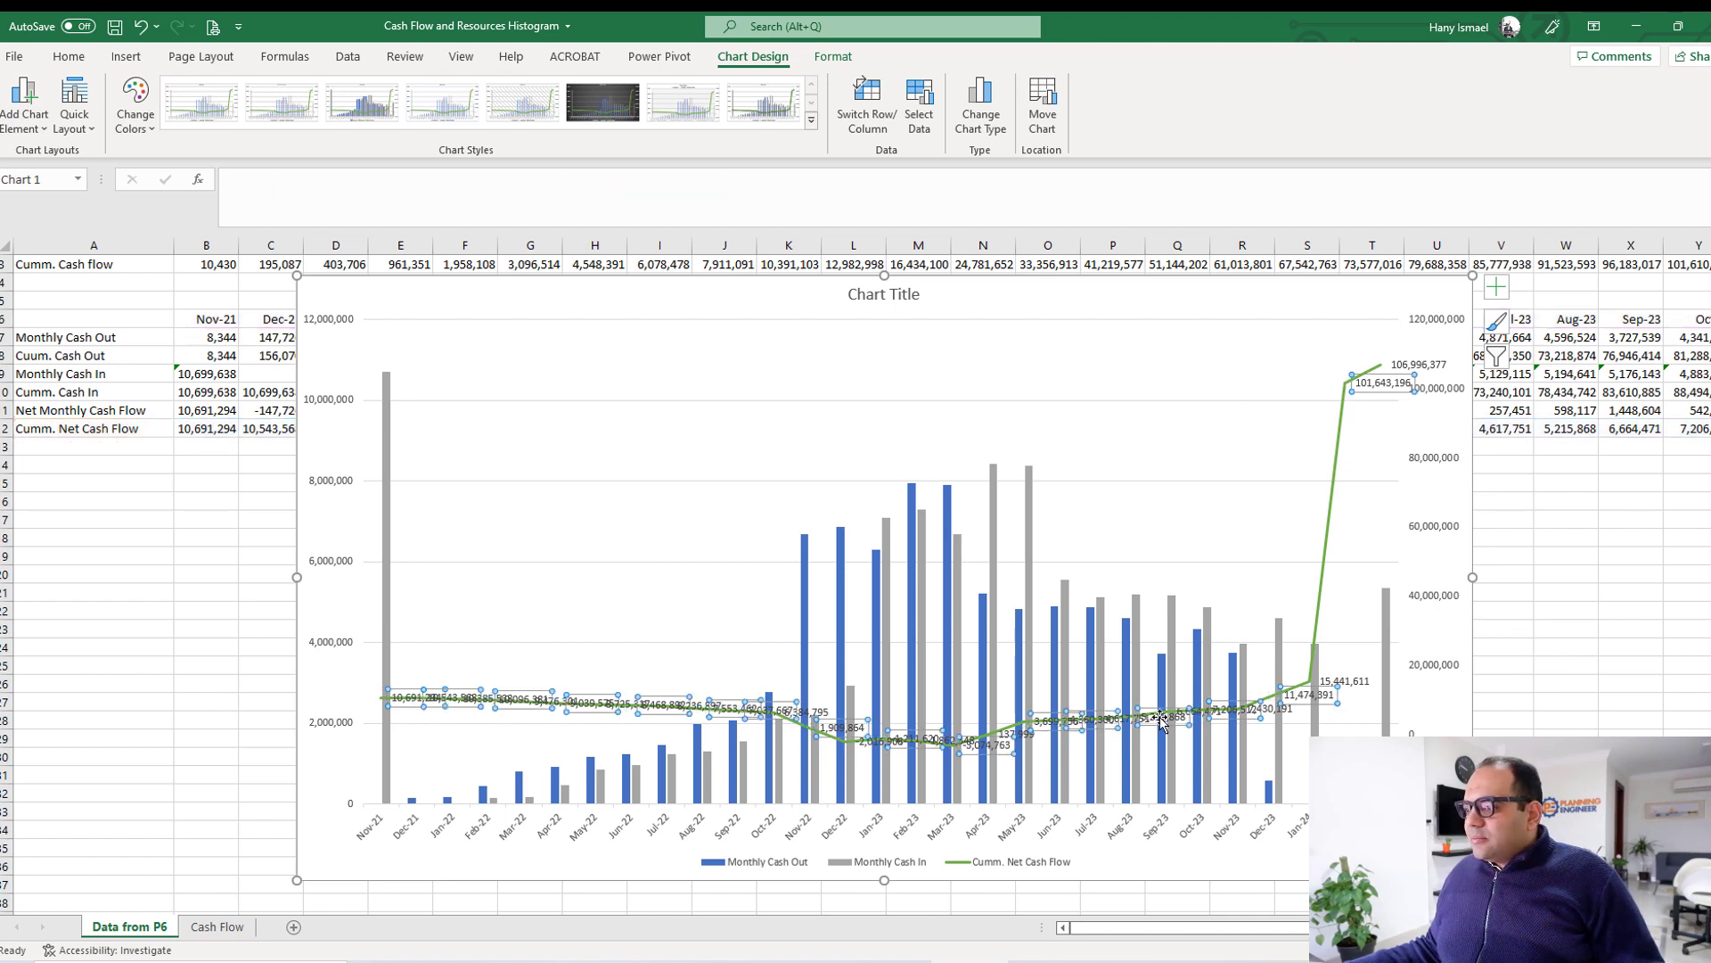
pyautogui.rightClick(1162, 720)
pyautogui.click(1248, 700)
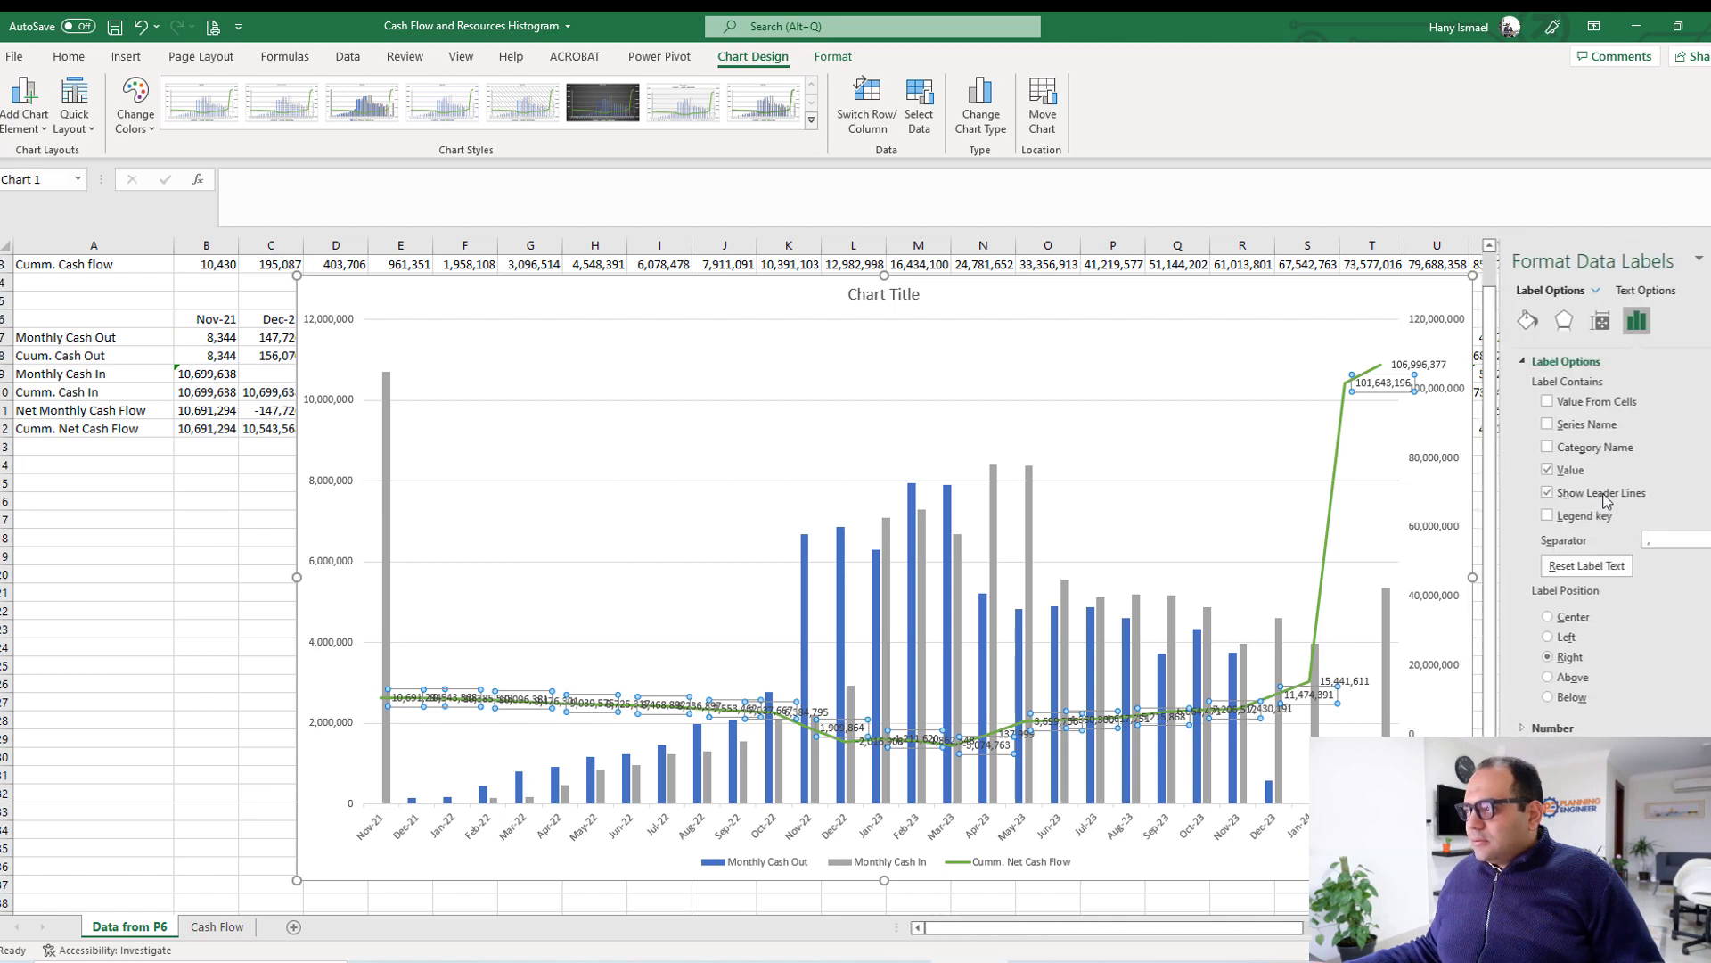
pyautogui.click(1587, 328)
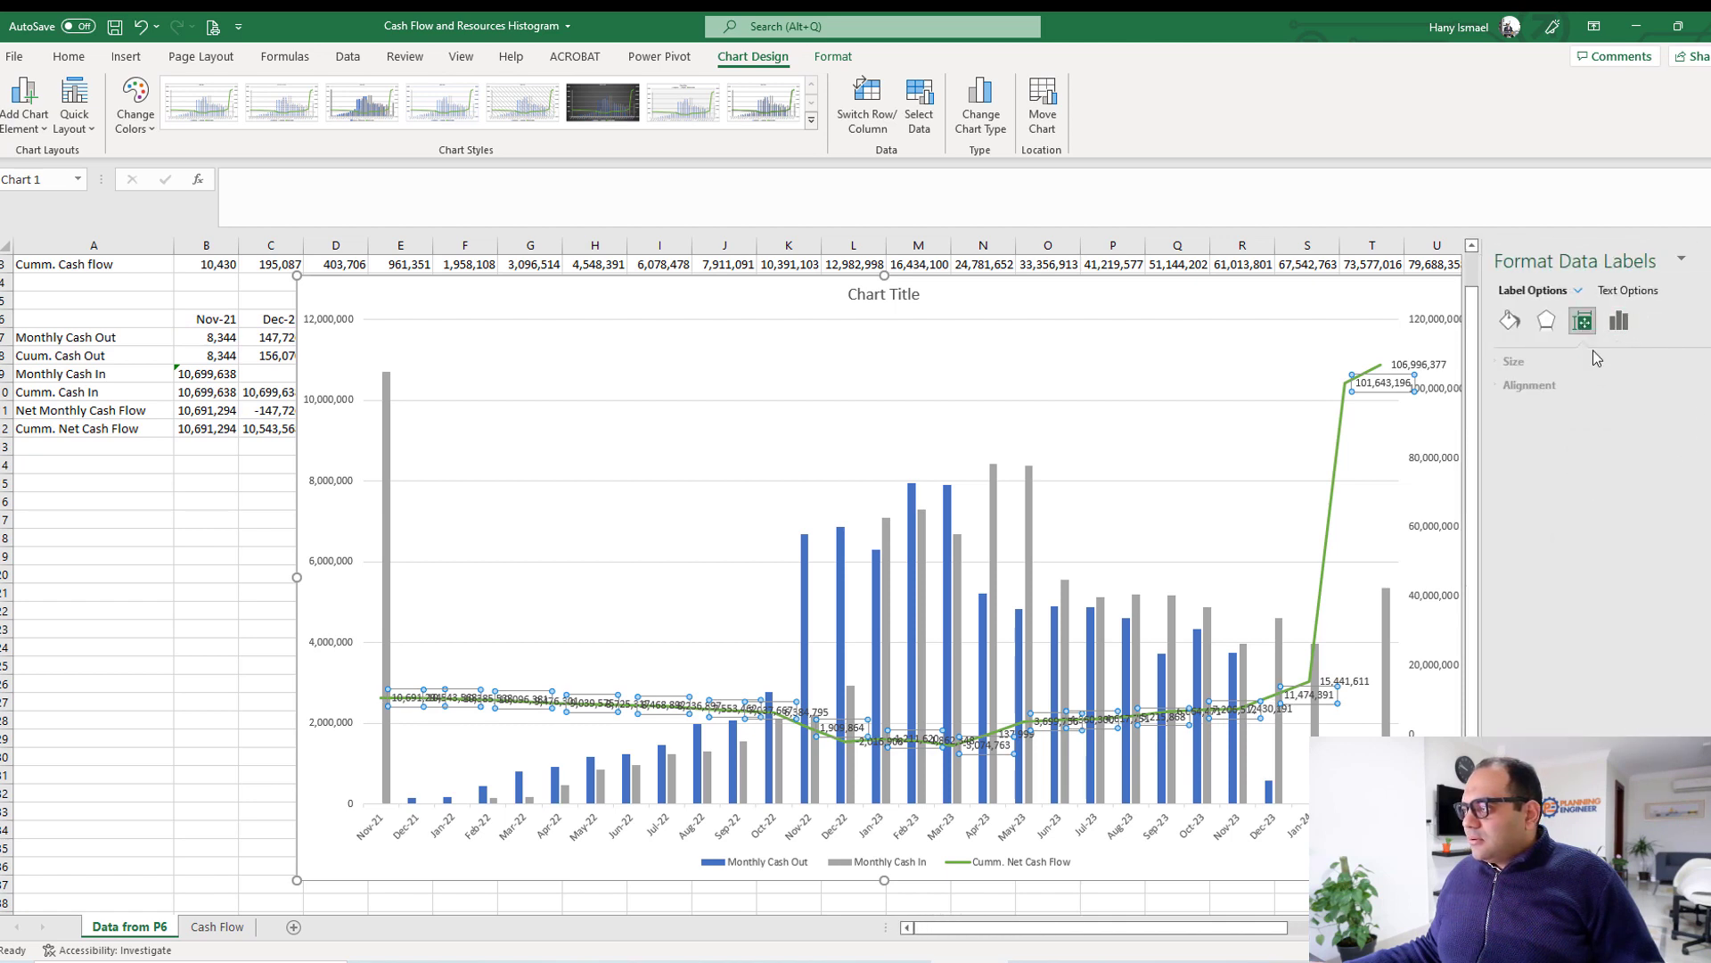
pyautogui.click(1548, 389)
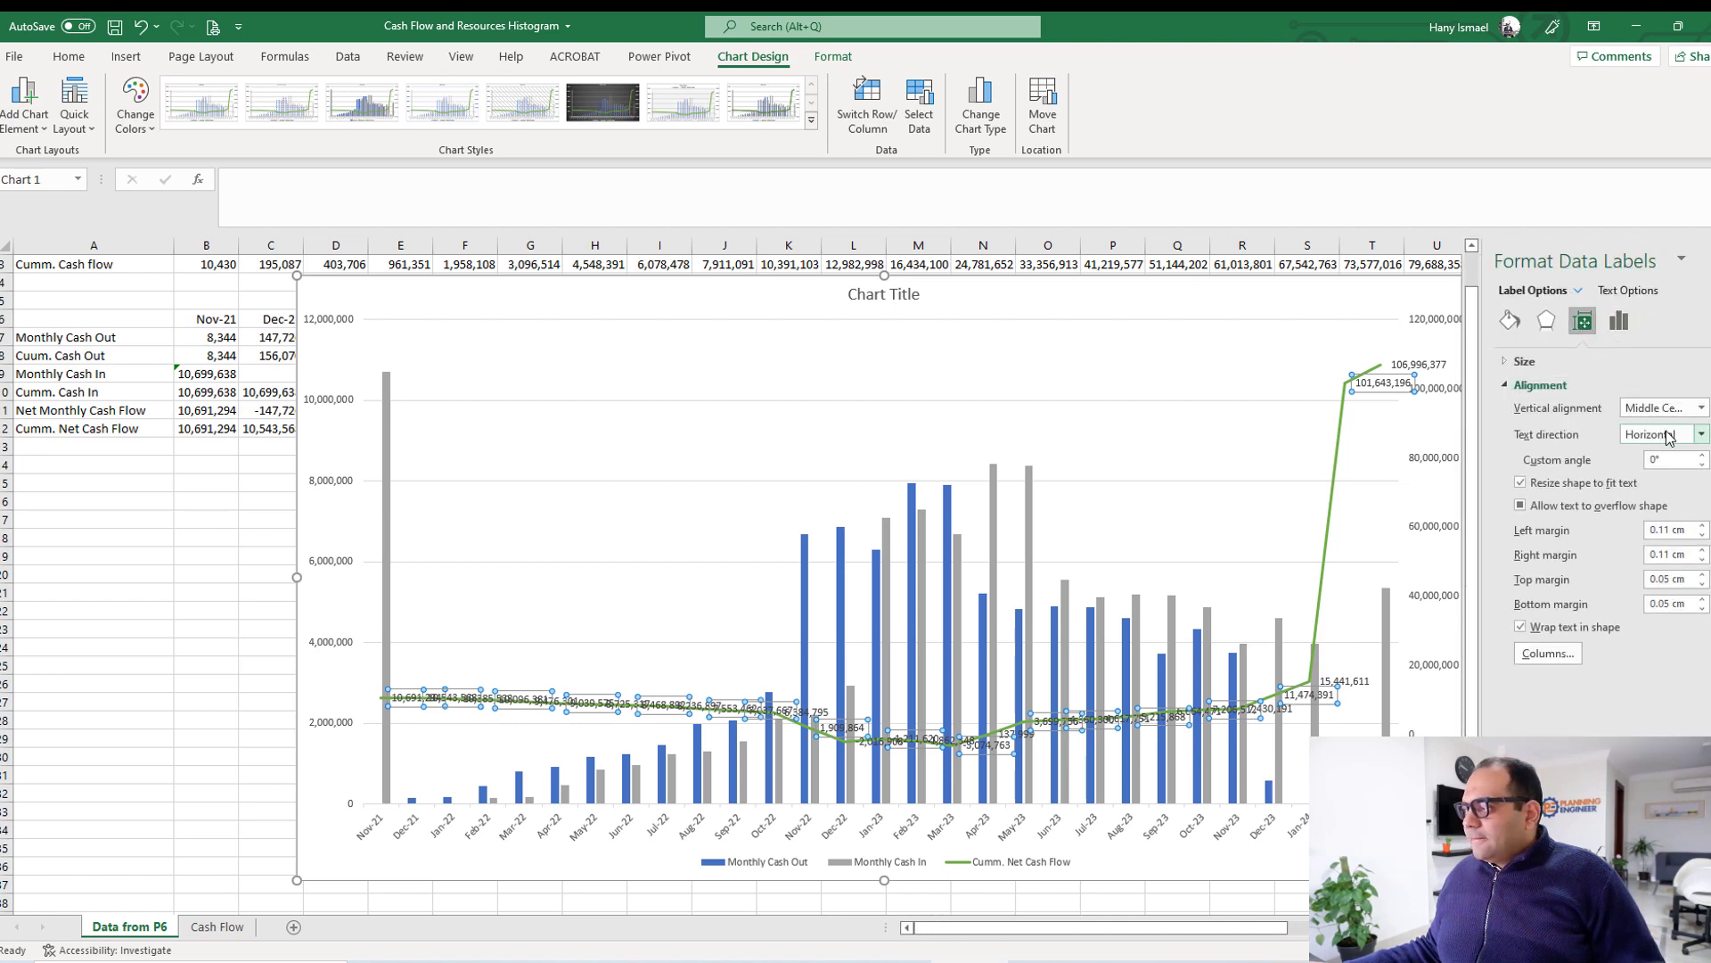
pyautogui.click(1670, 437)
pyautogui.click(1663, 539)
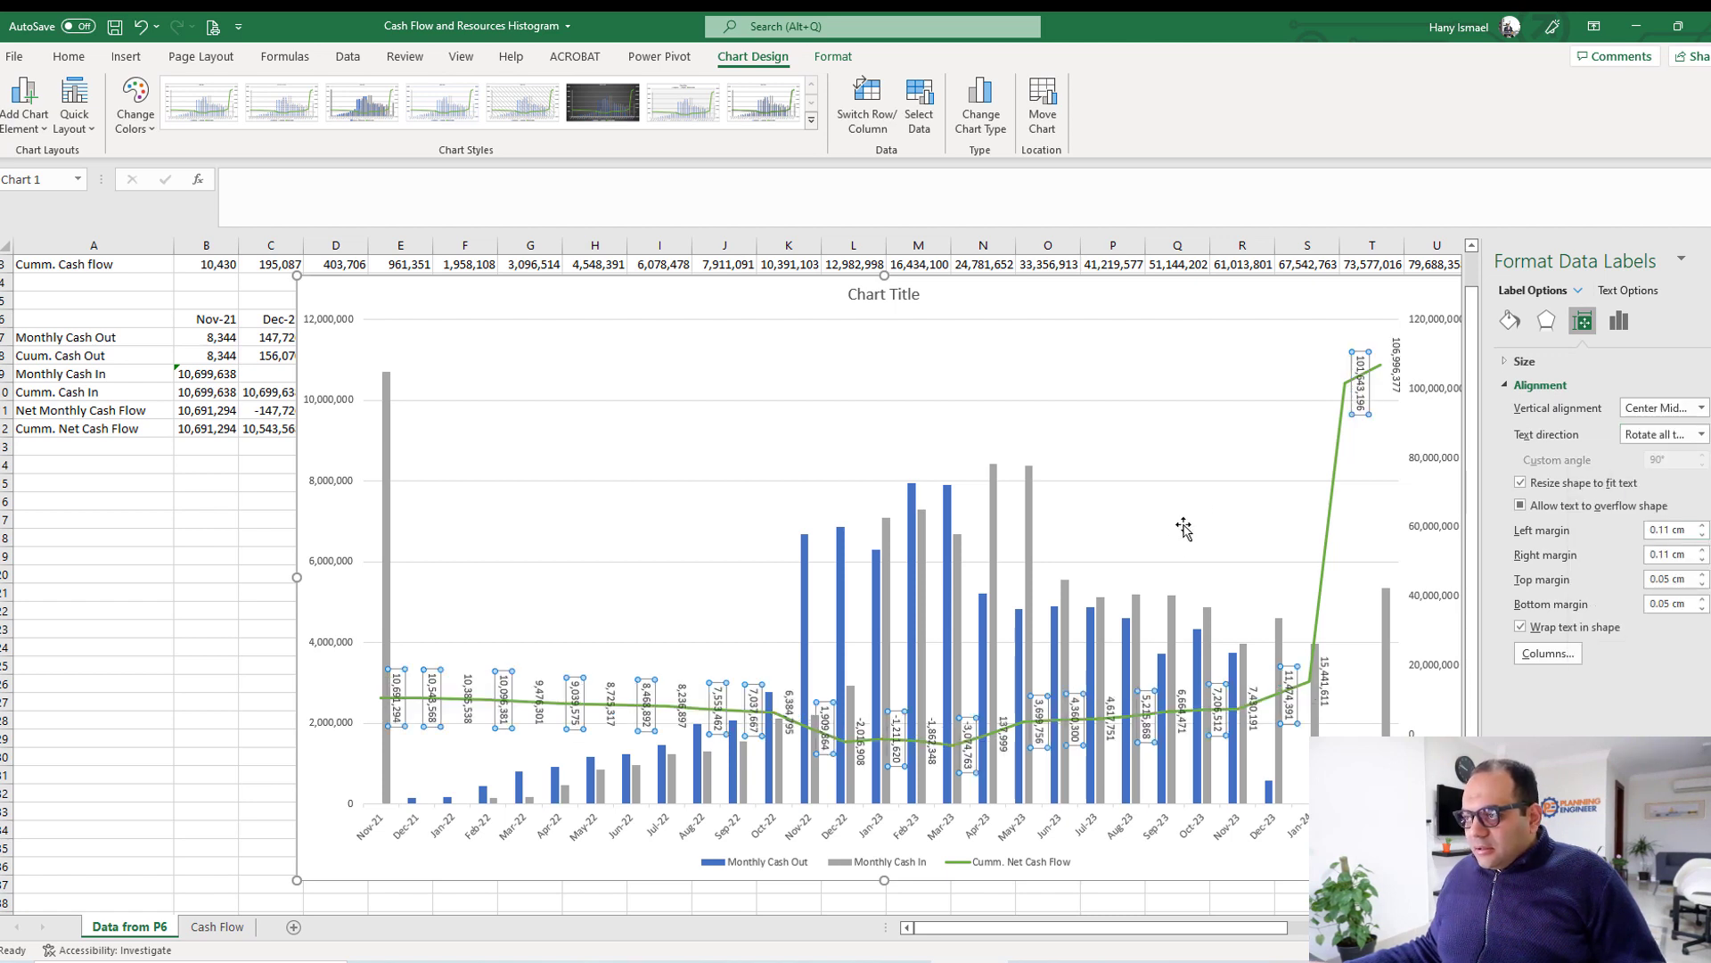
pyautogui.click(1207, 494)
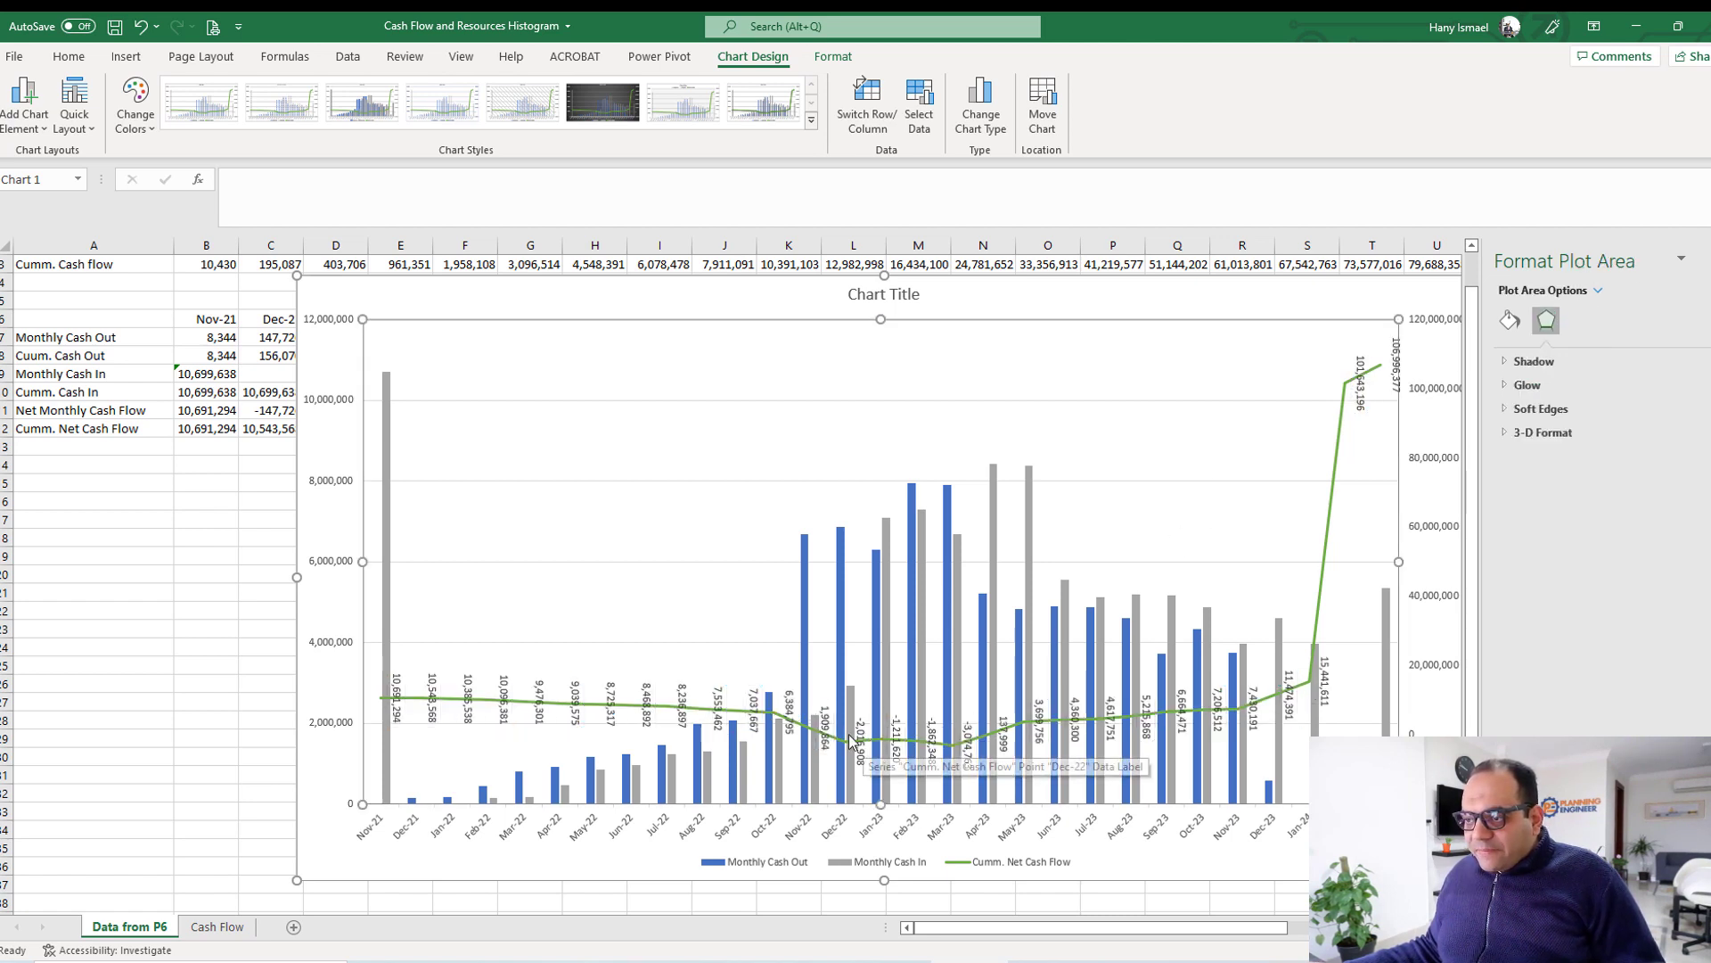
pyautogui.click(931, 729)
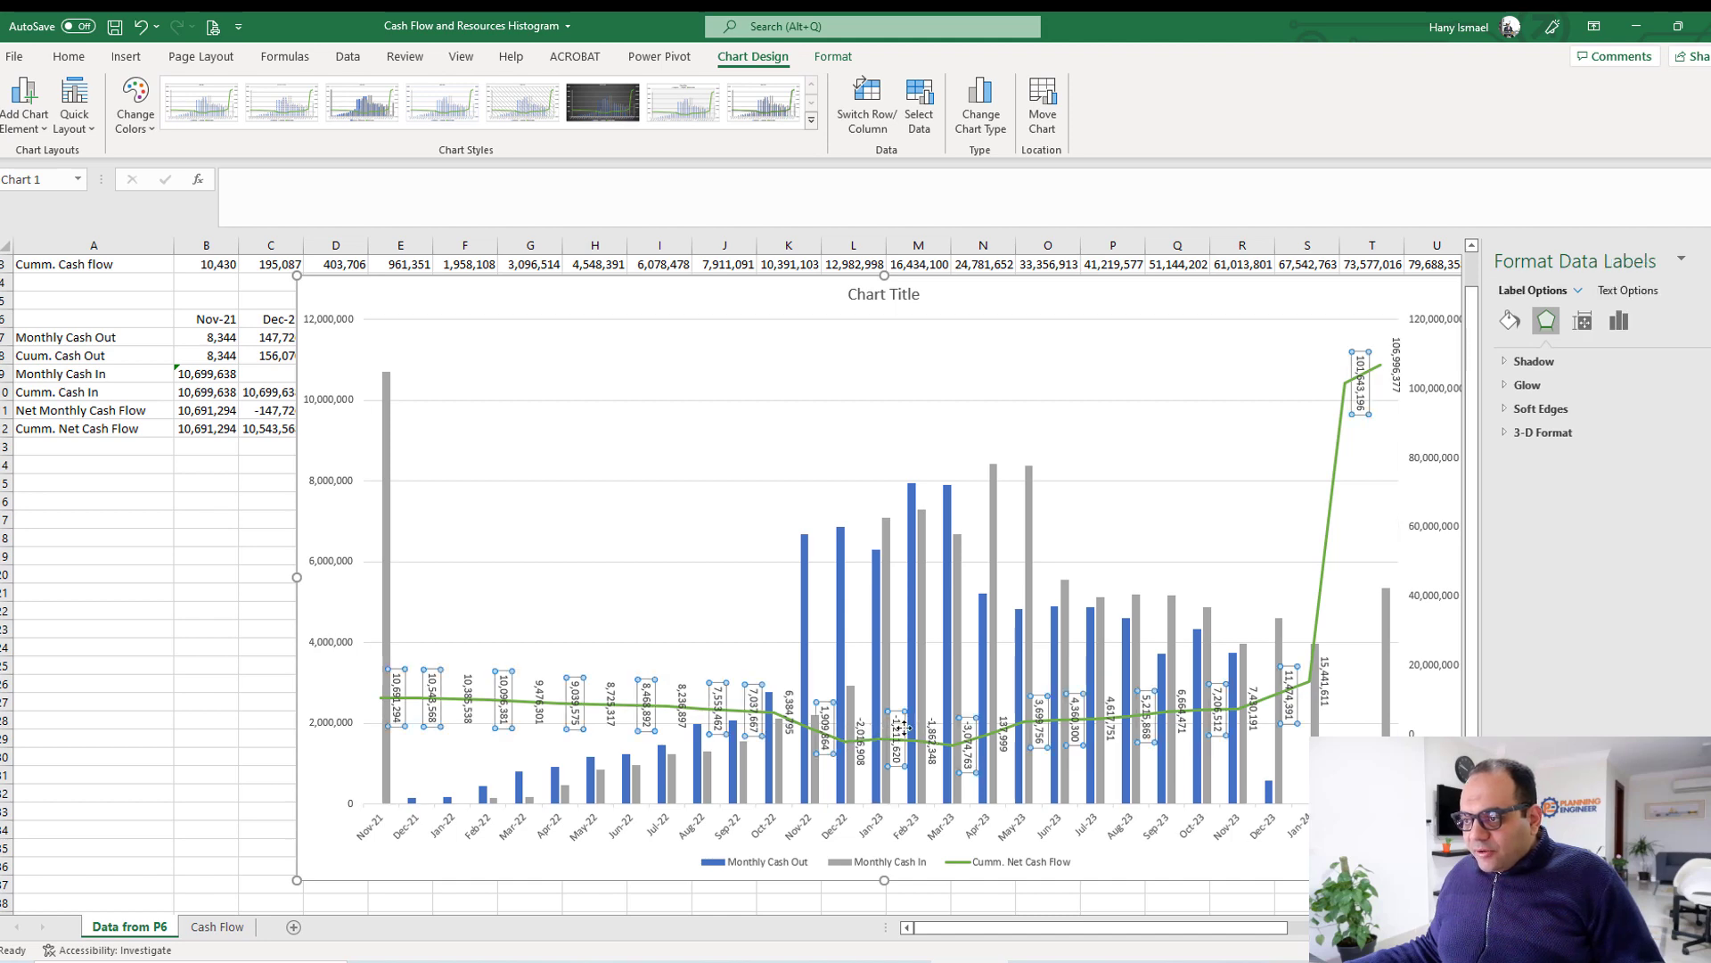
# Move the combo chart toward column A and apply the dark-background chart style to it.
pyautogui.click(1192, 520)
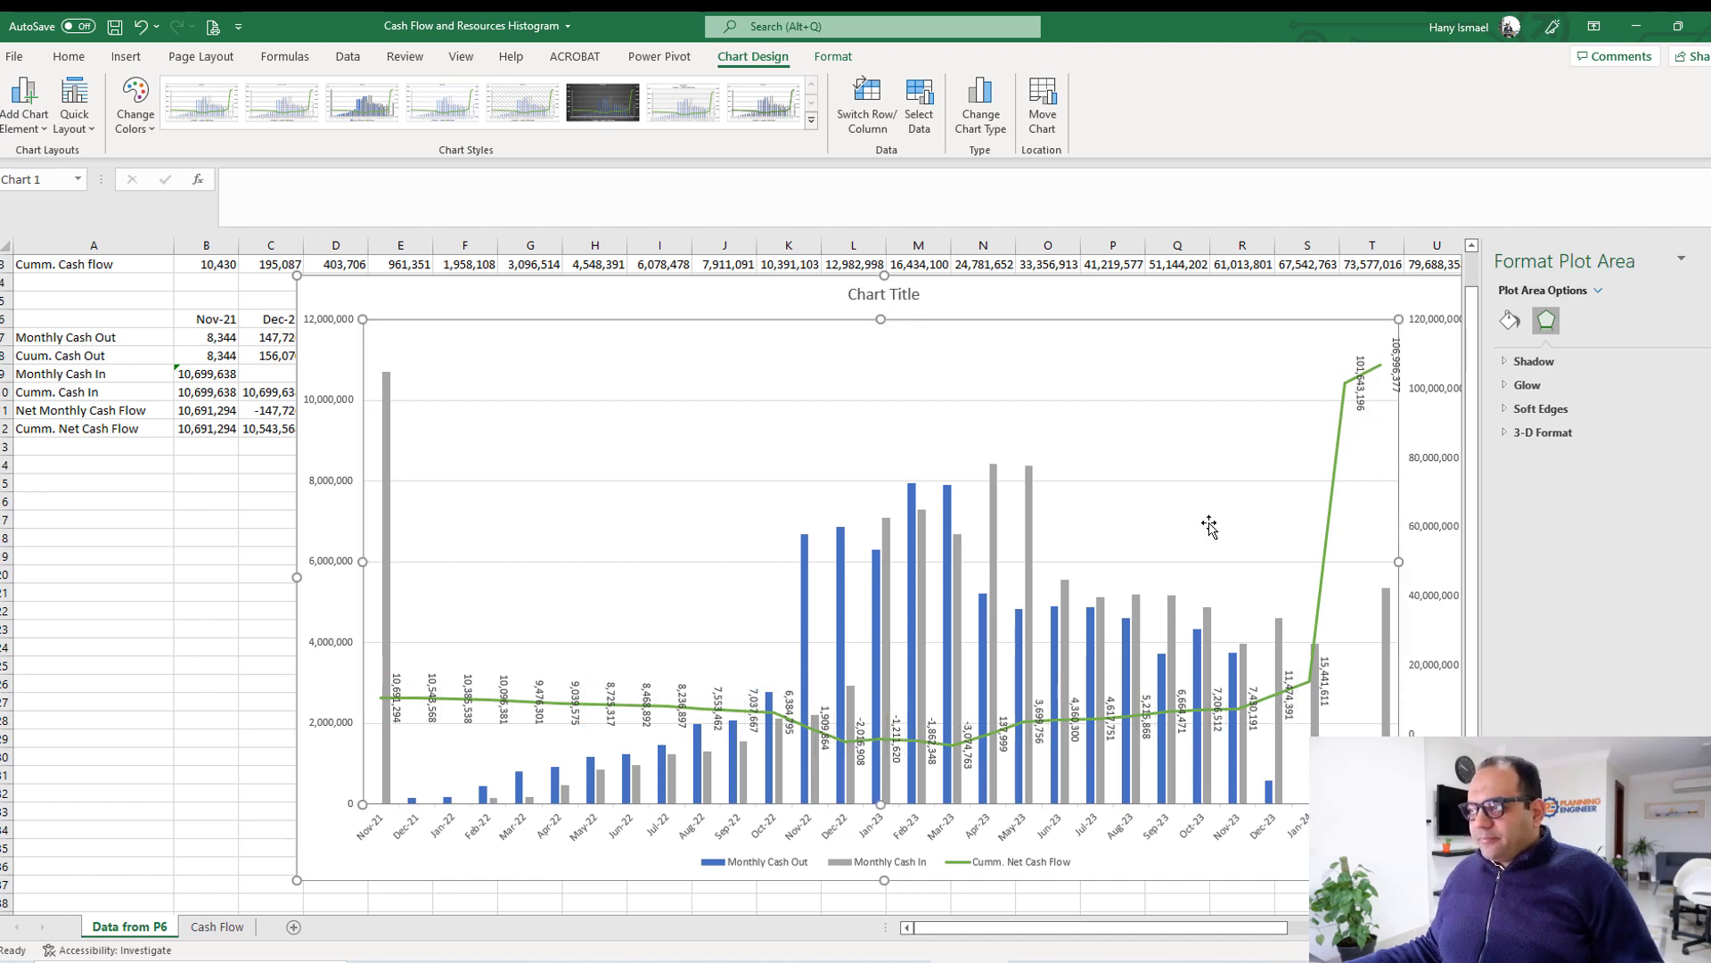
pyautogui.moveTo(960, 302); pyautogui.dragTo(747, 300)
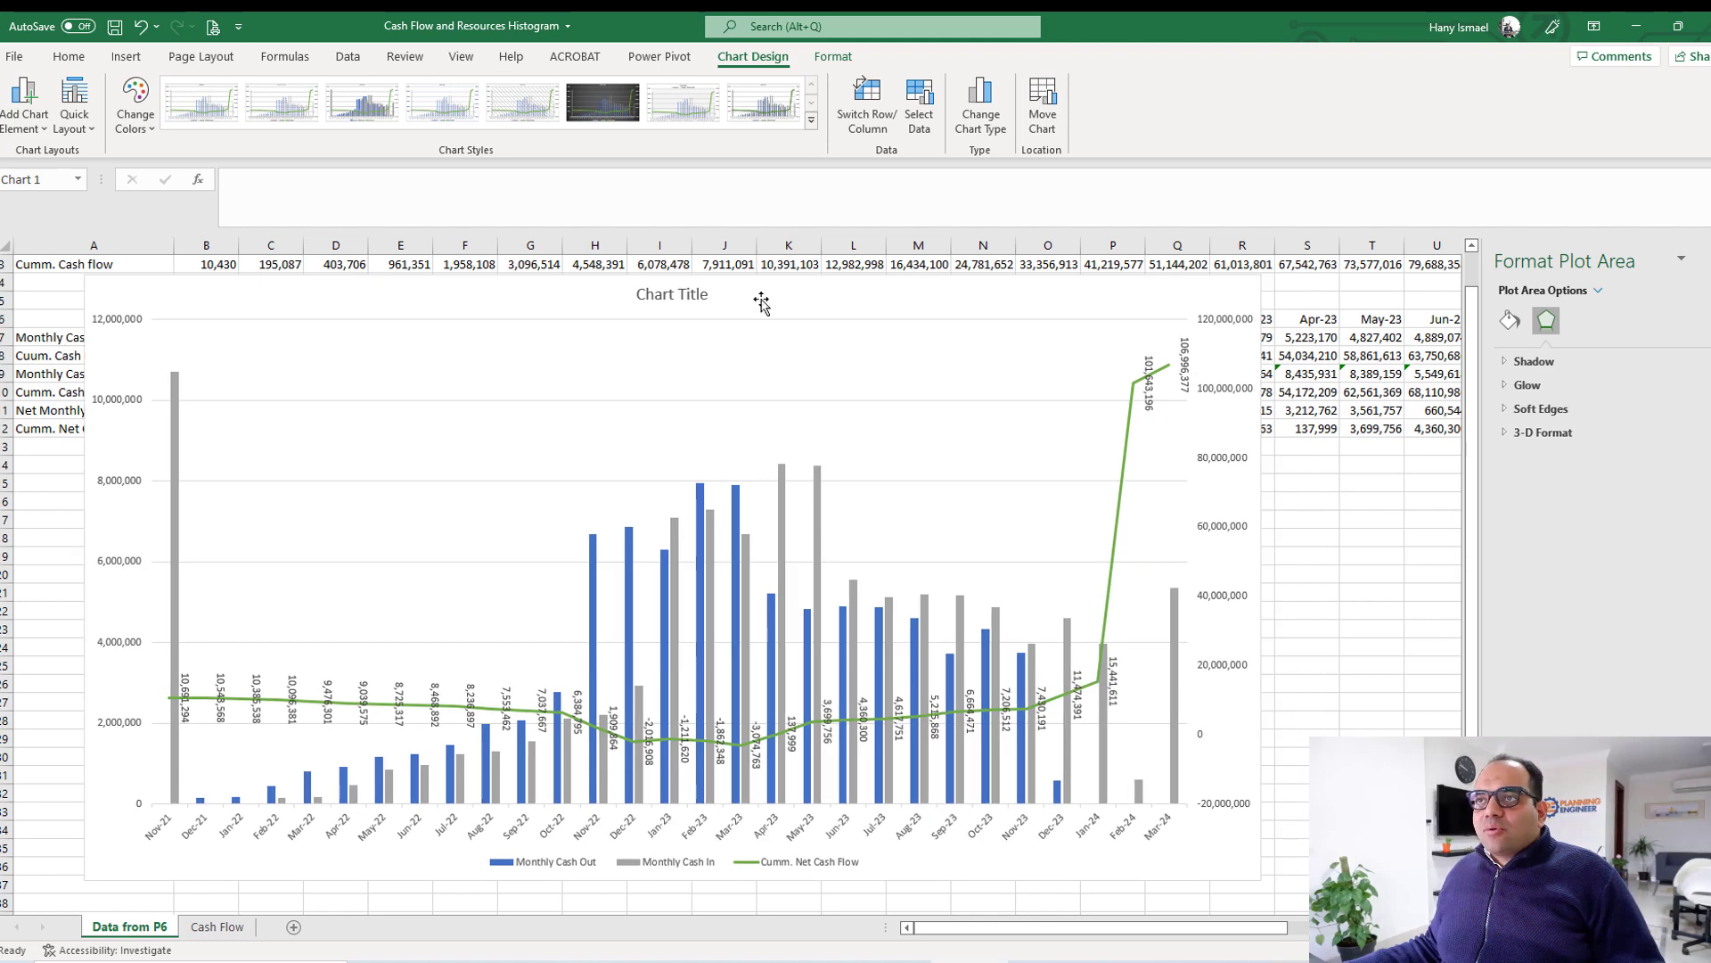
pyautogui.click(603, 102)
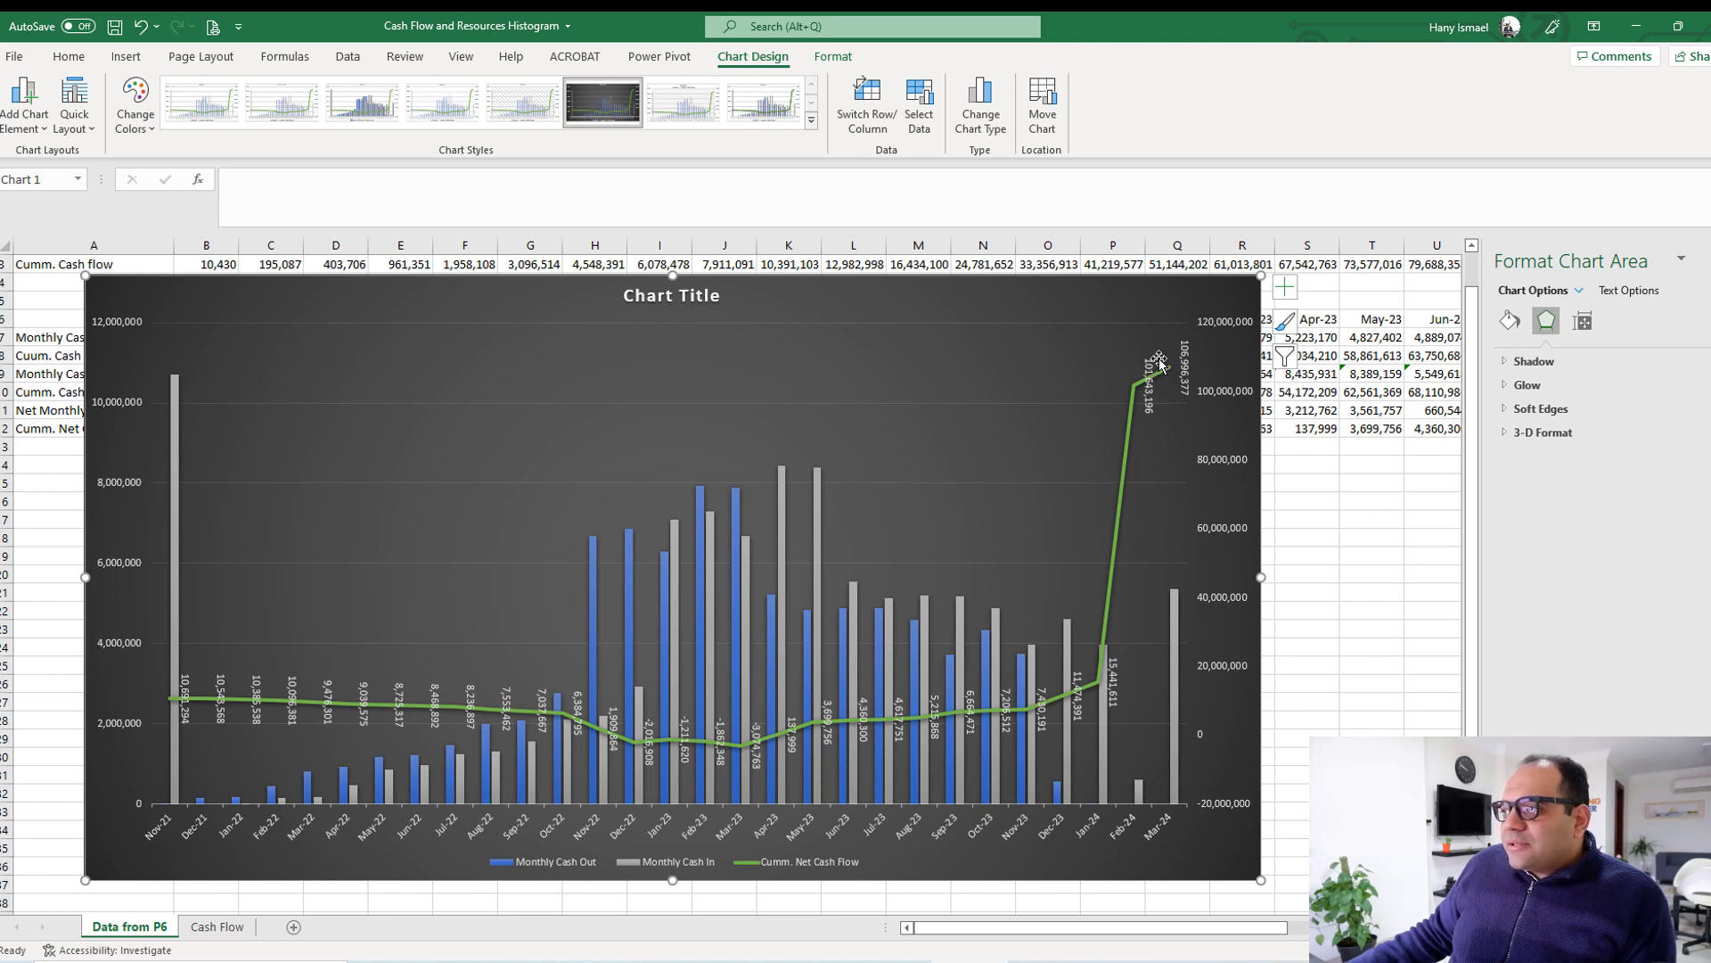
# Correct the Mar-24 Cumm. Net Cash Flow formula in AD12 to =AD10-AB8, using the Jan-24 cumulative cash out.
pyautogui.moveTo(1169, 378)
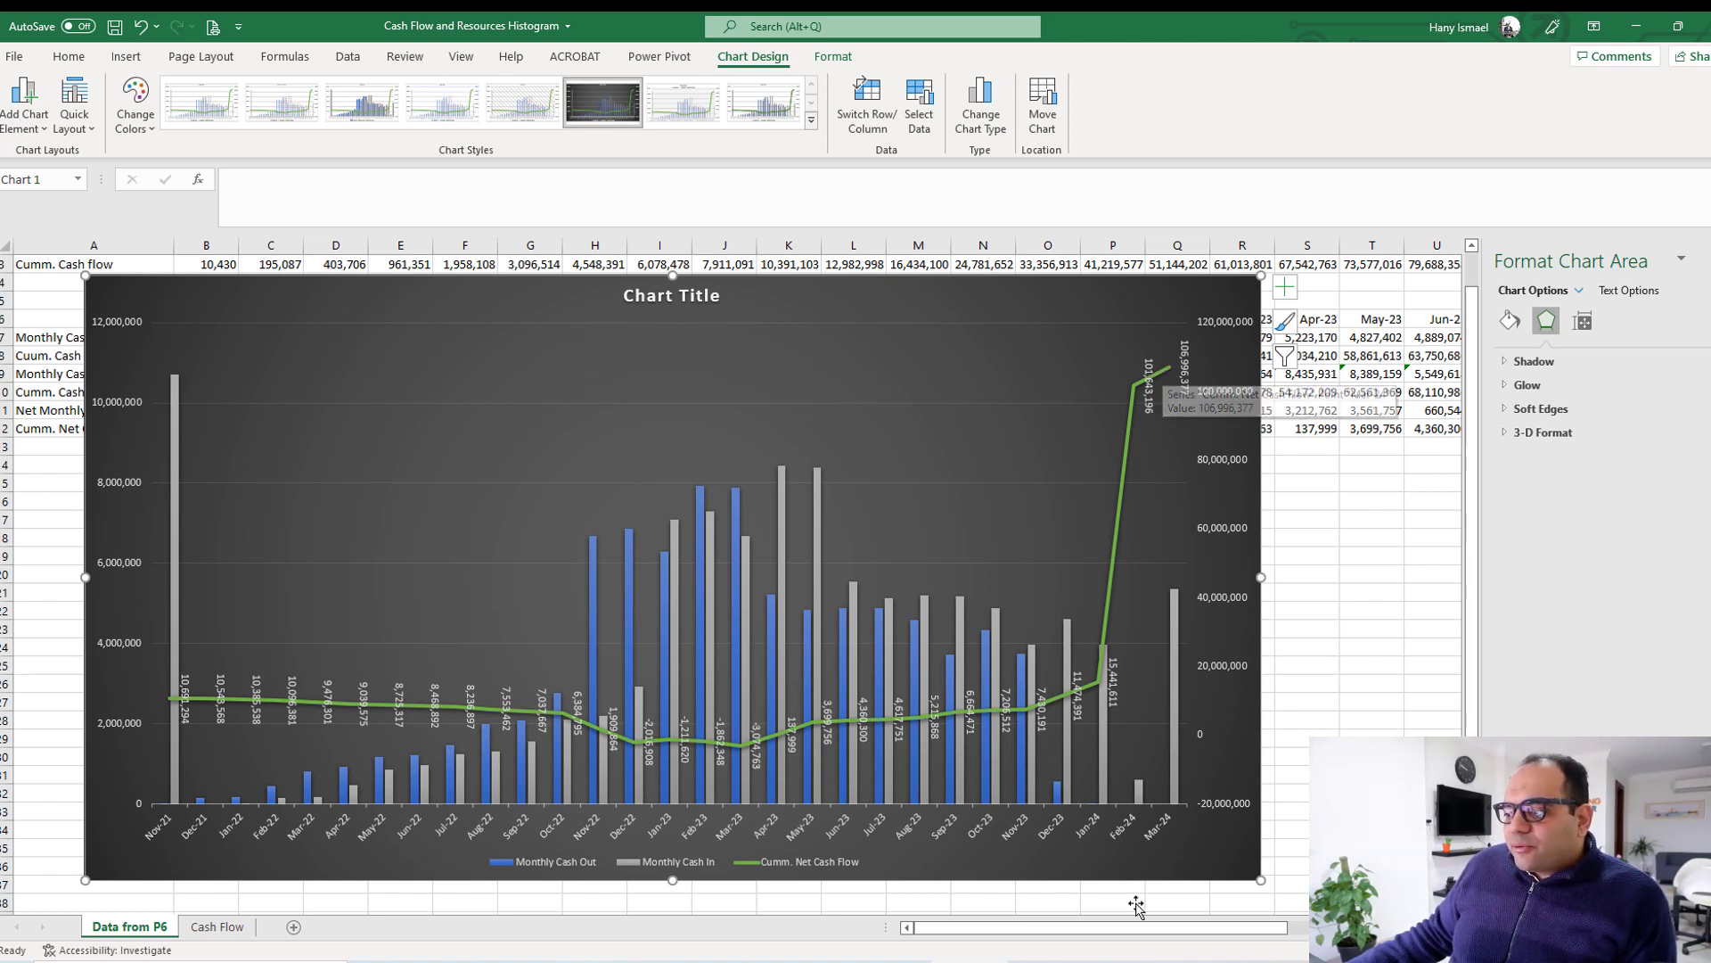
pyautogui.click(1372, 738)
pyautogui.moveTo(1245, 930); pyautogui.dragTo(1406, 930)
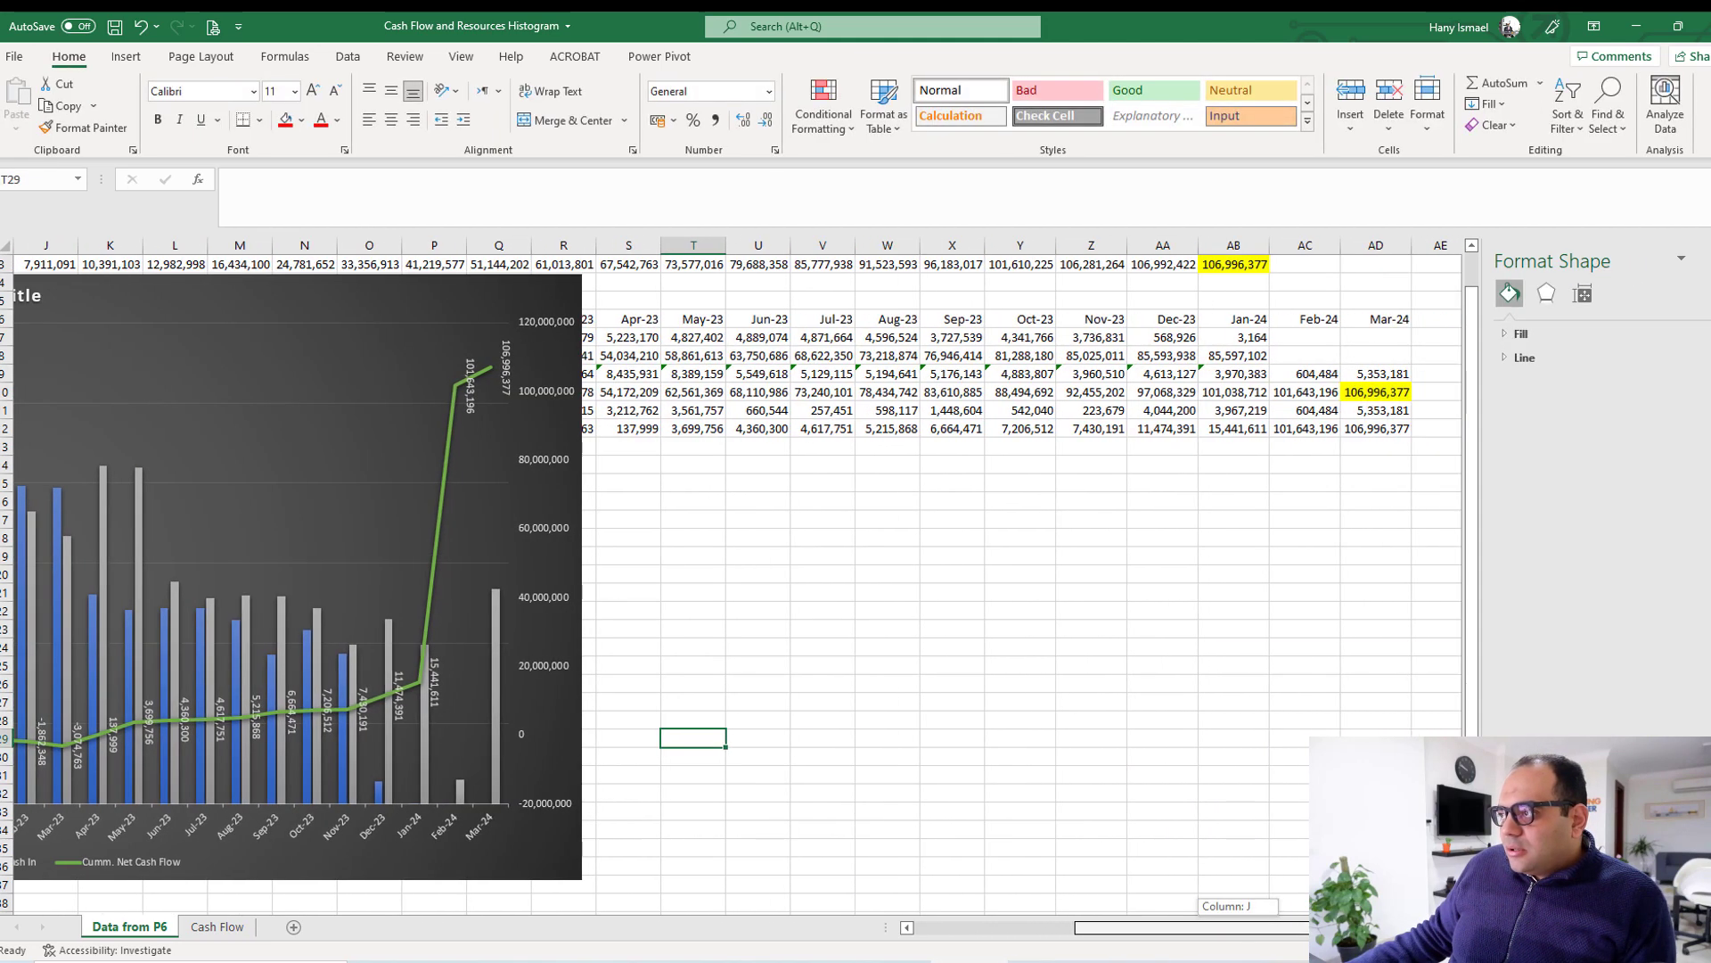
pyautogui.doubleClick(1365, 431)
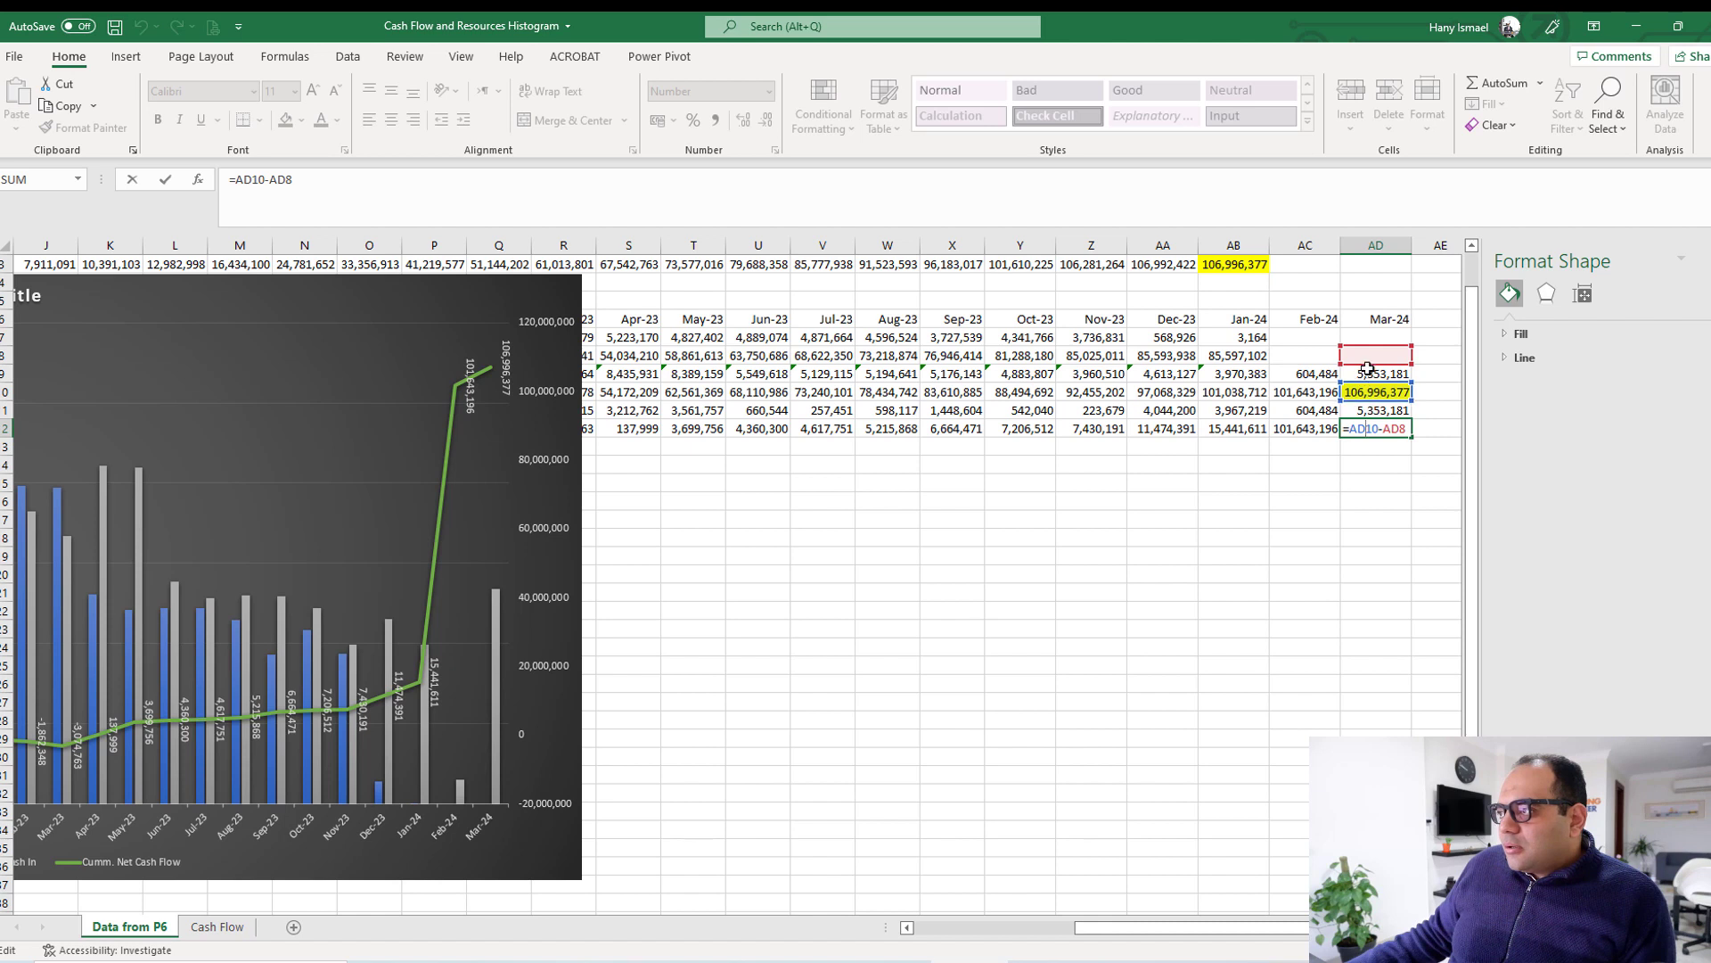
pyautogui.moveTo(1329, 363); pyautogui.dragTo(1248, 358)
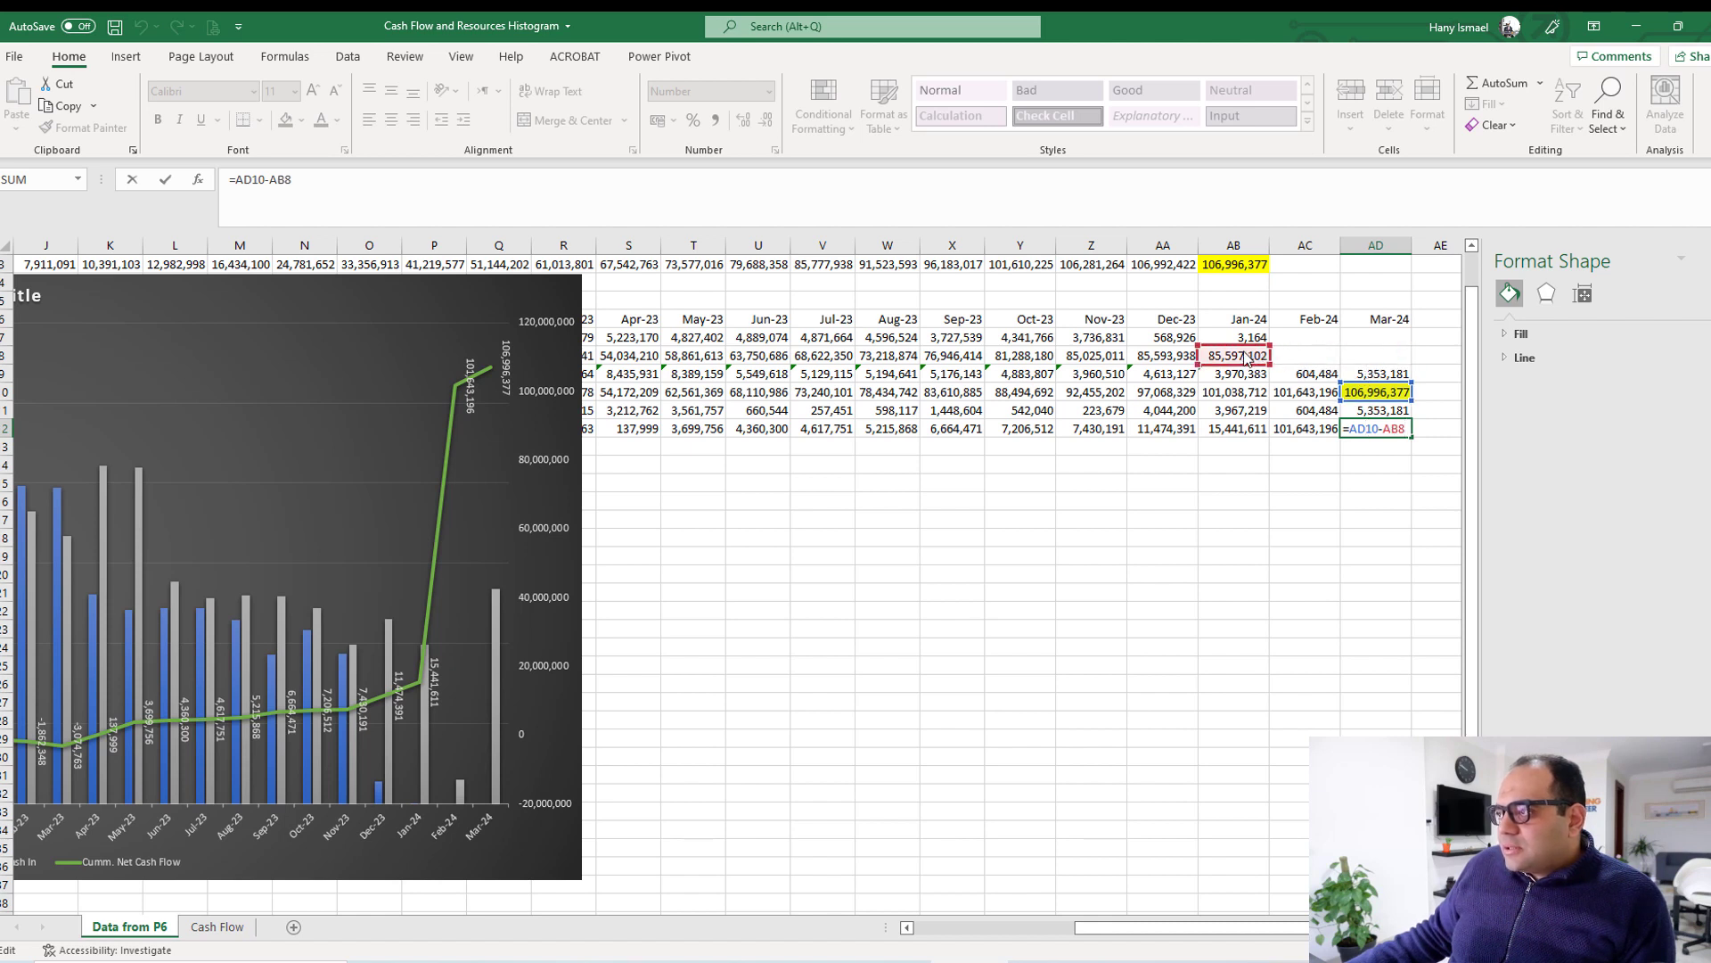
pyautogui.press('Return')
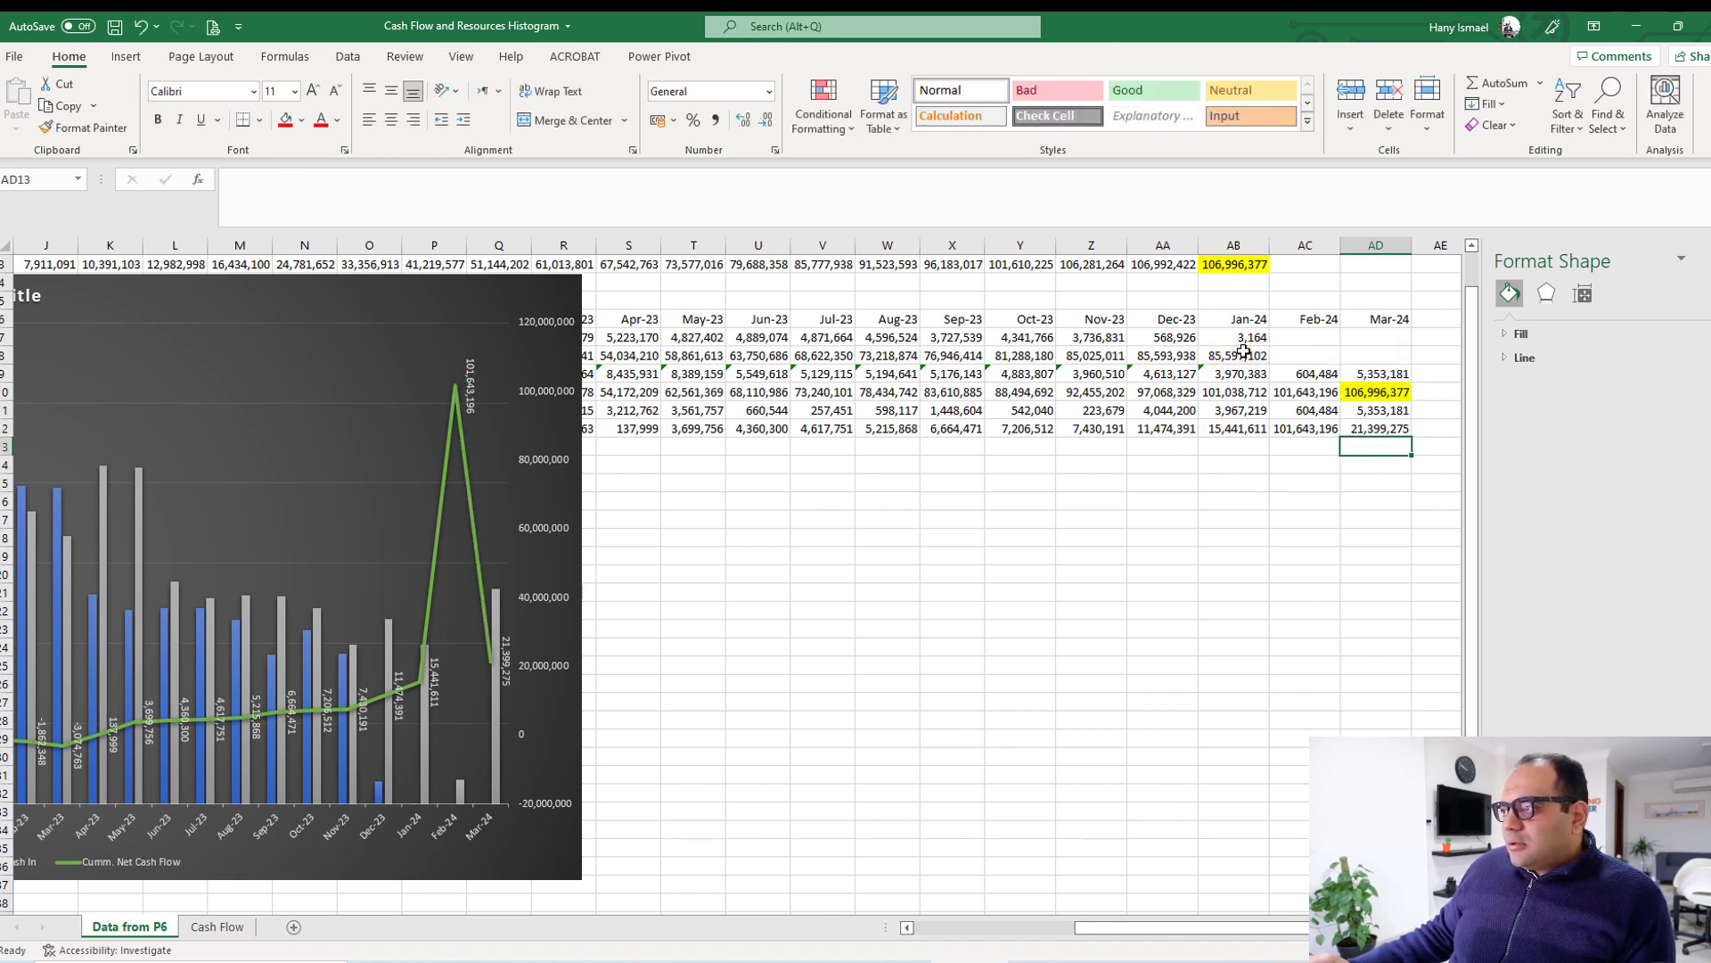
# Correct the Feb-24 Cumm. Net Cash Flow formula in AC12 to =AC10-AB8 and return to the full chart.
pyautogui.doubleClick(1305, 429)
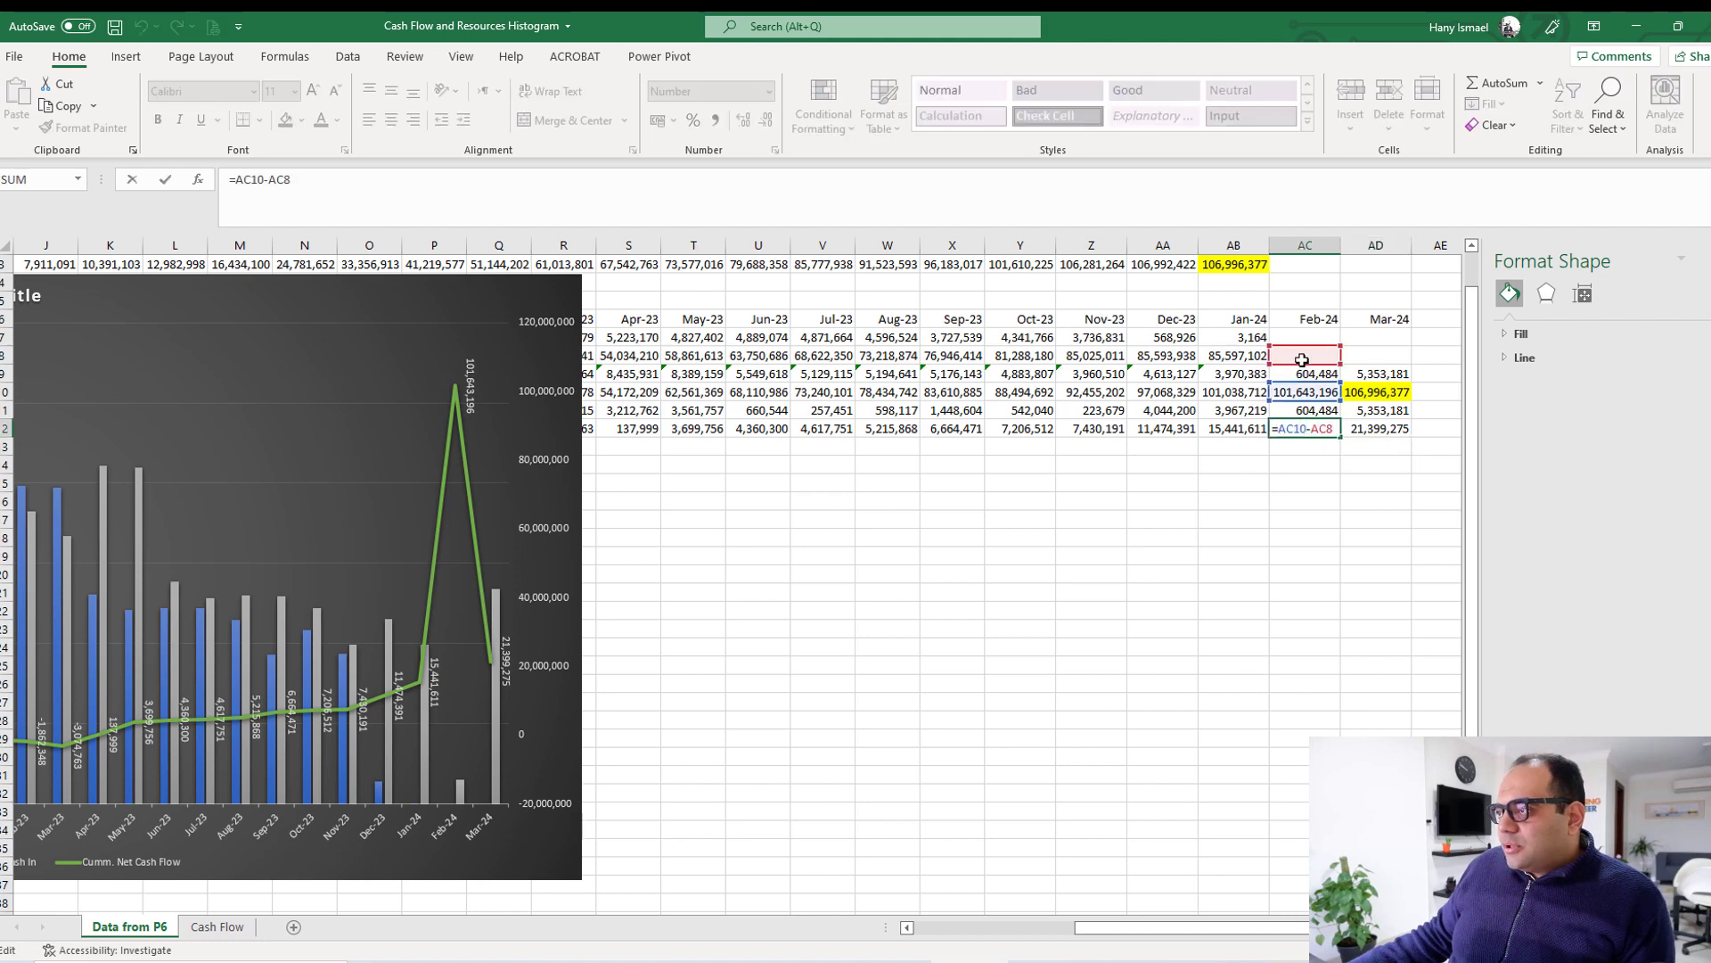
pyautogui.moveTo(1325, 364); pyautogui.dragTo(1254, 366)
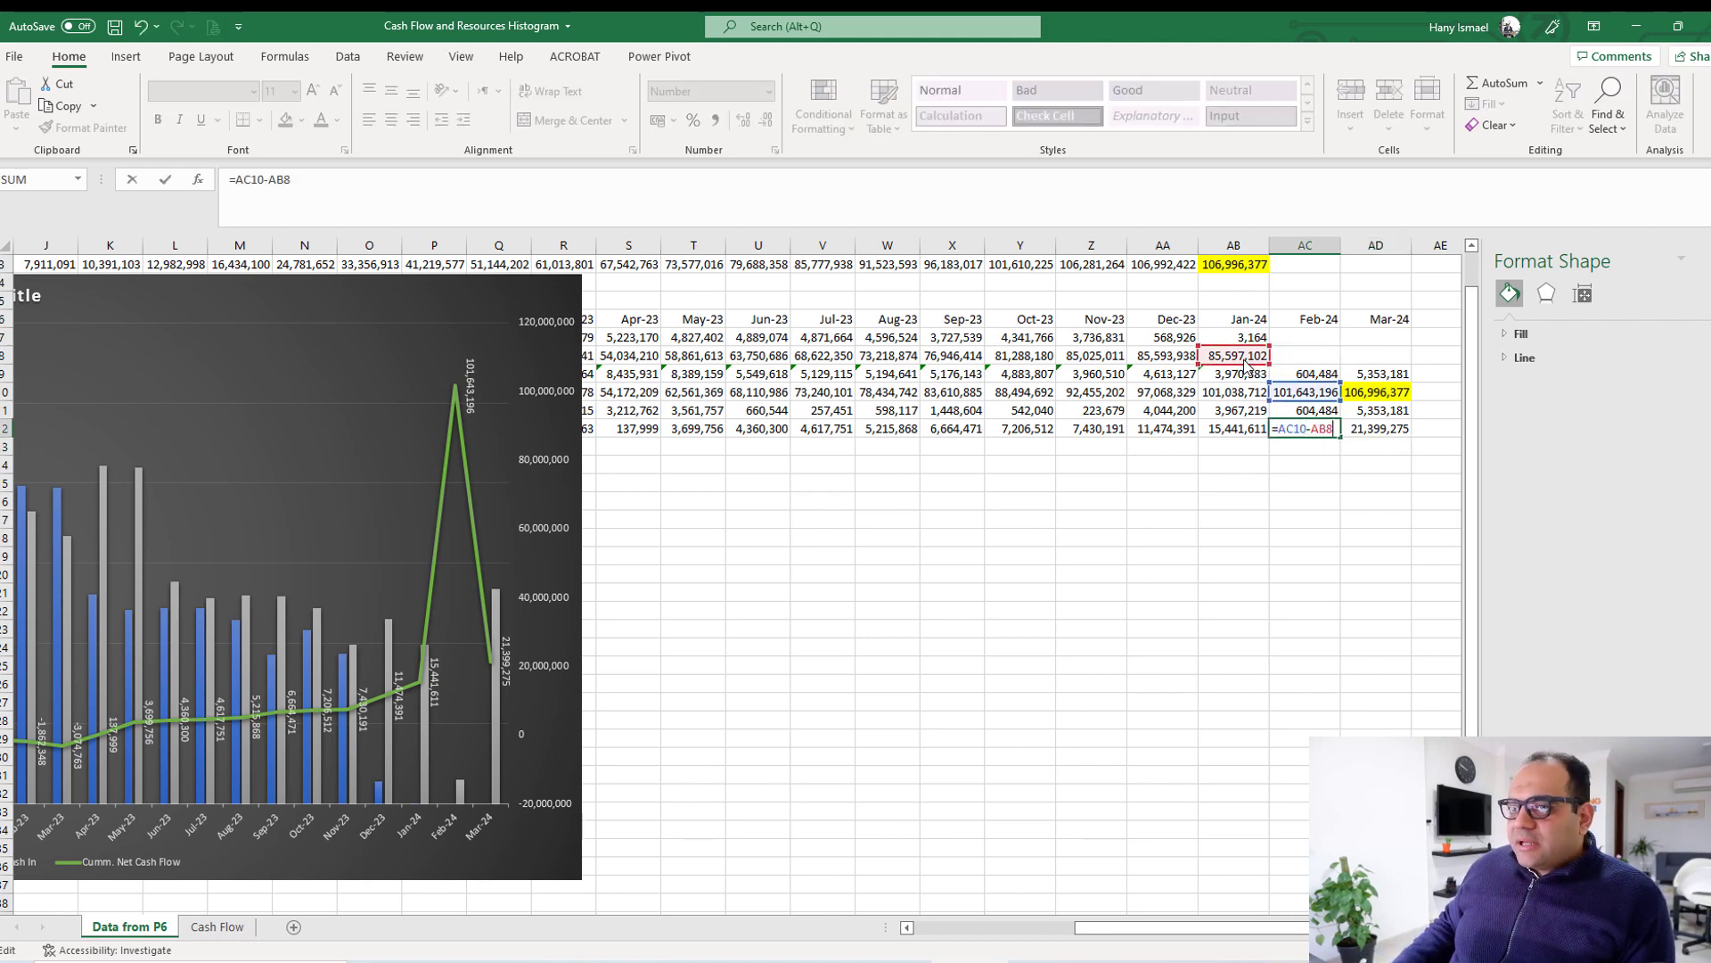
pyautogui.press('Return')
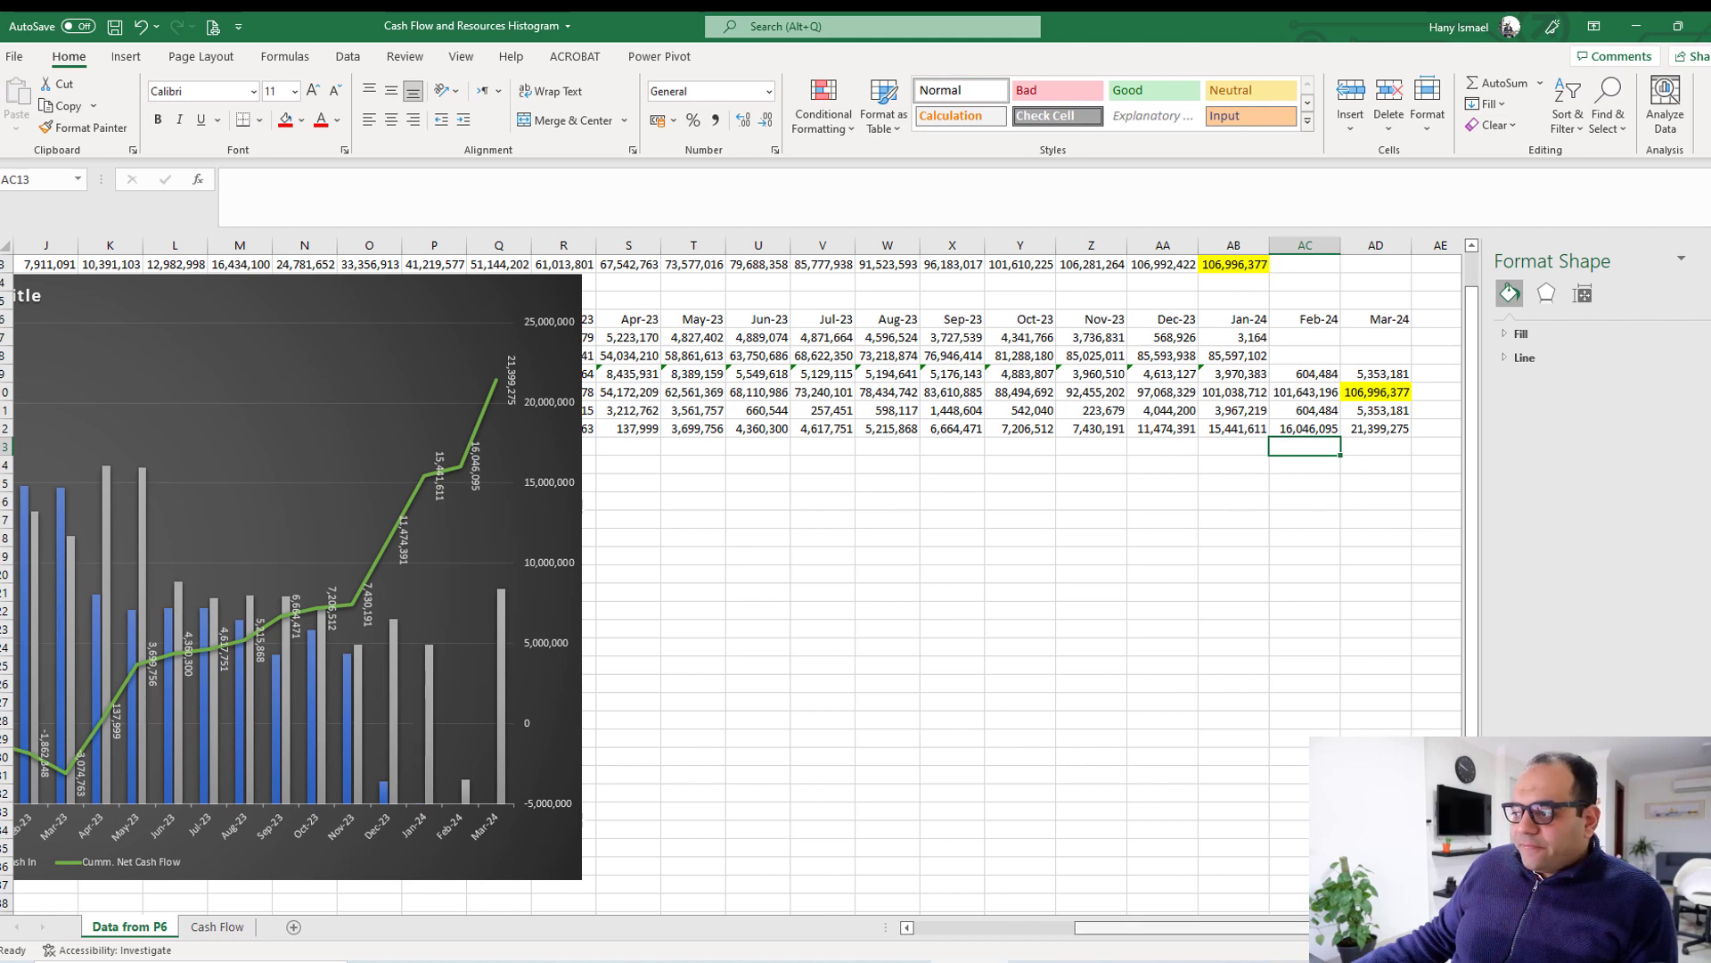
pyautogui.moveTo(1345, 929); pyautogui.dragTo(1184, 933)
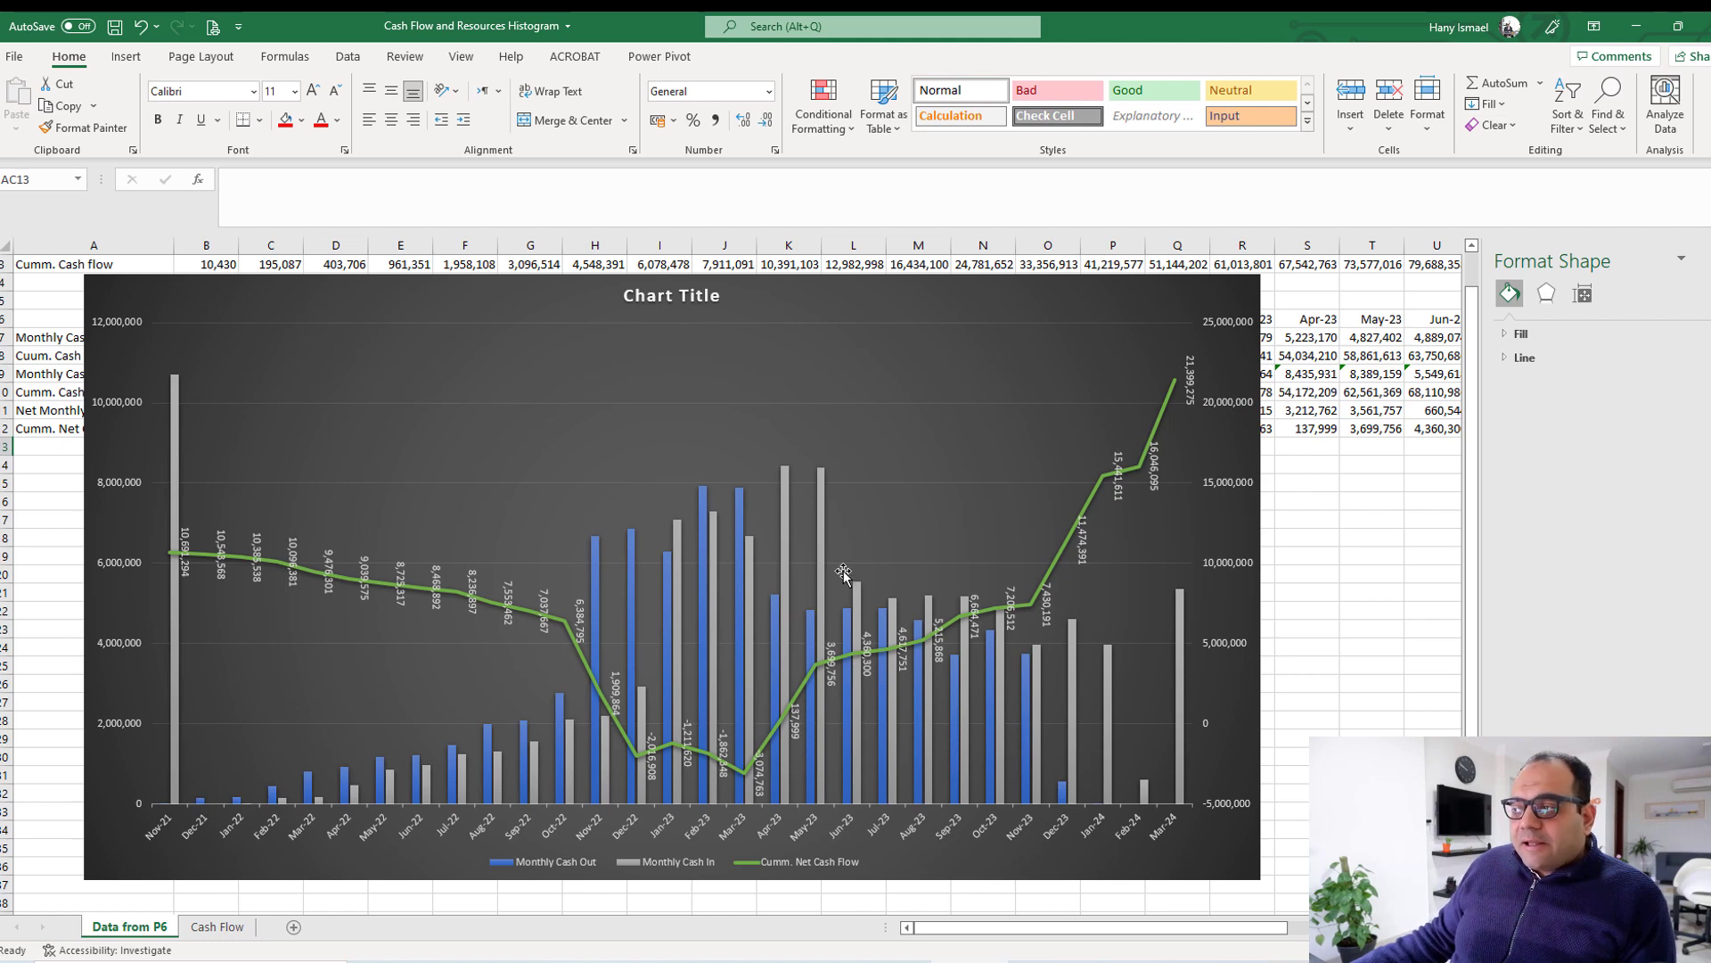
pyautogui.click(1359, 518)
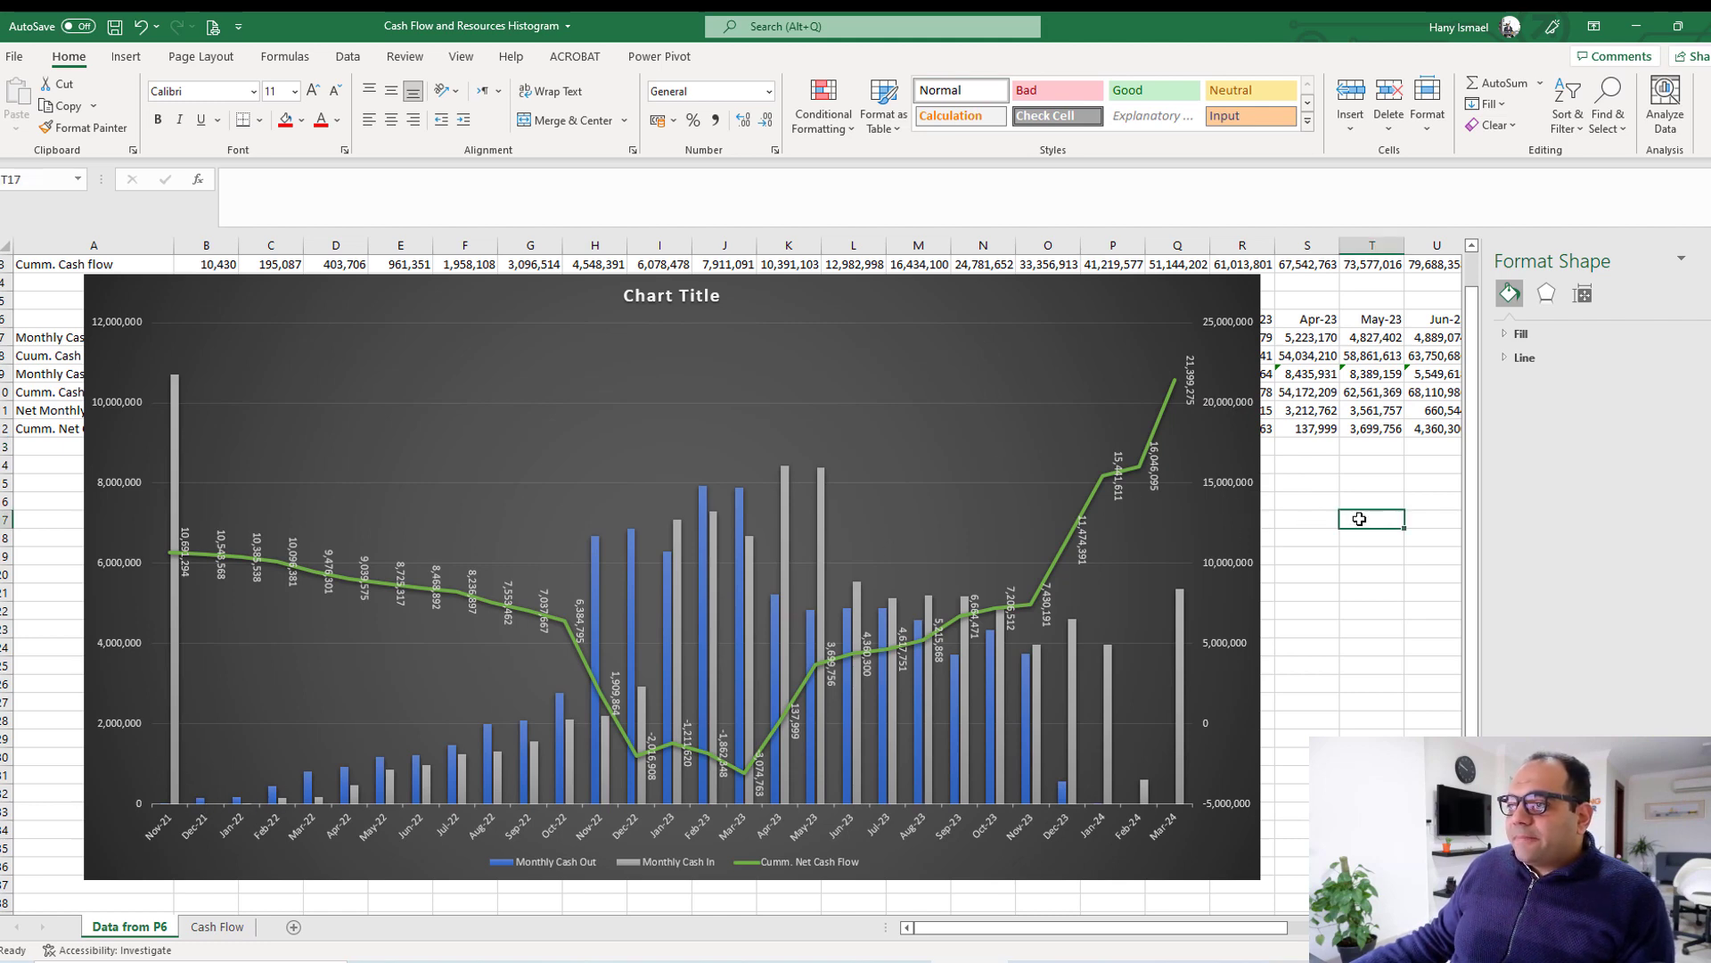